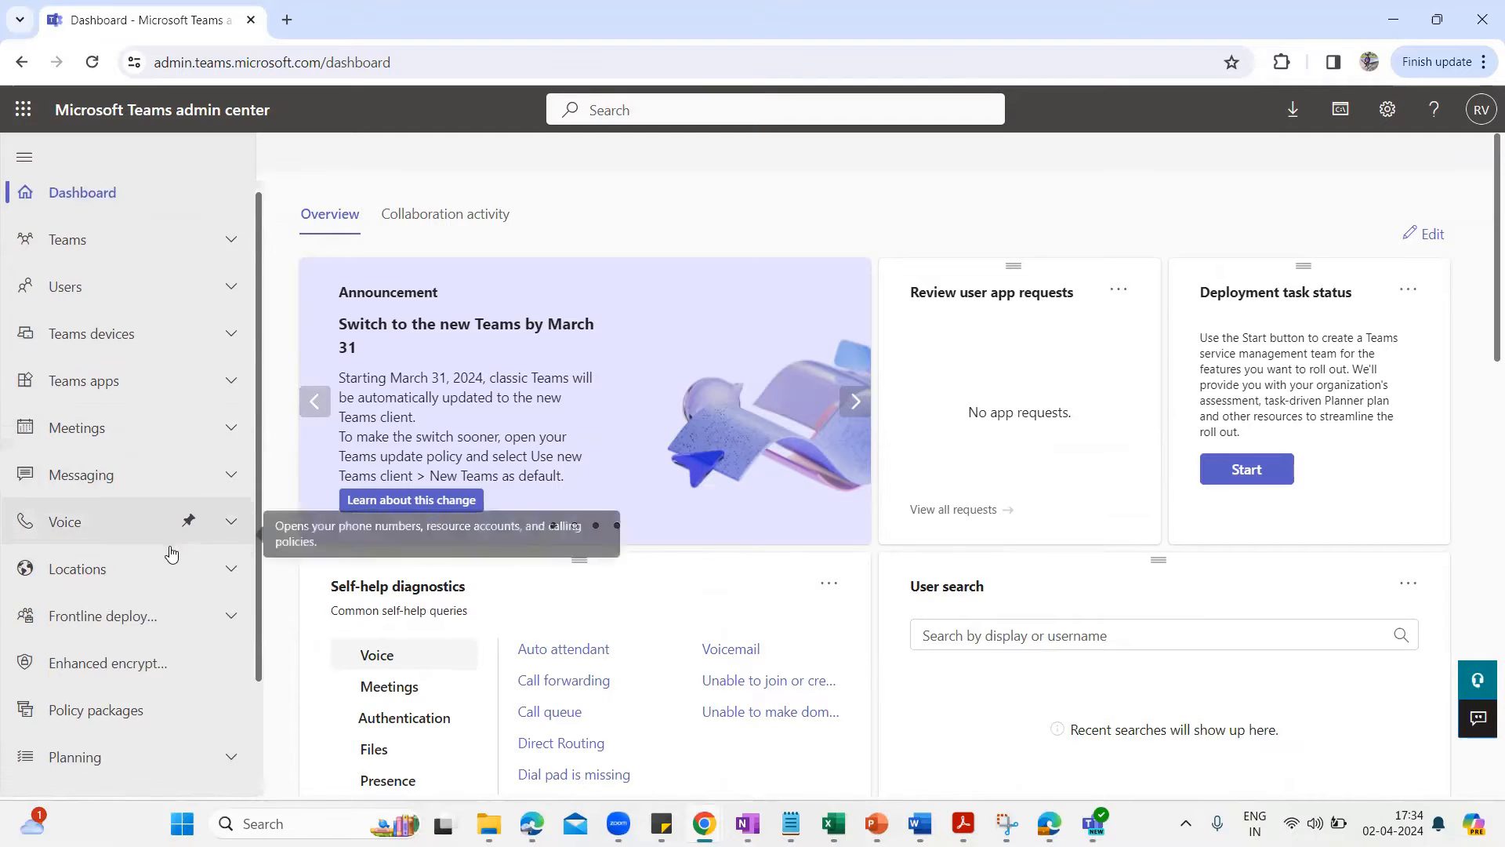
Open the Network planner in the Planning section and delete the existing Technical Venture network plan.
scroll(156, 533, down, 3)
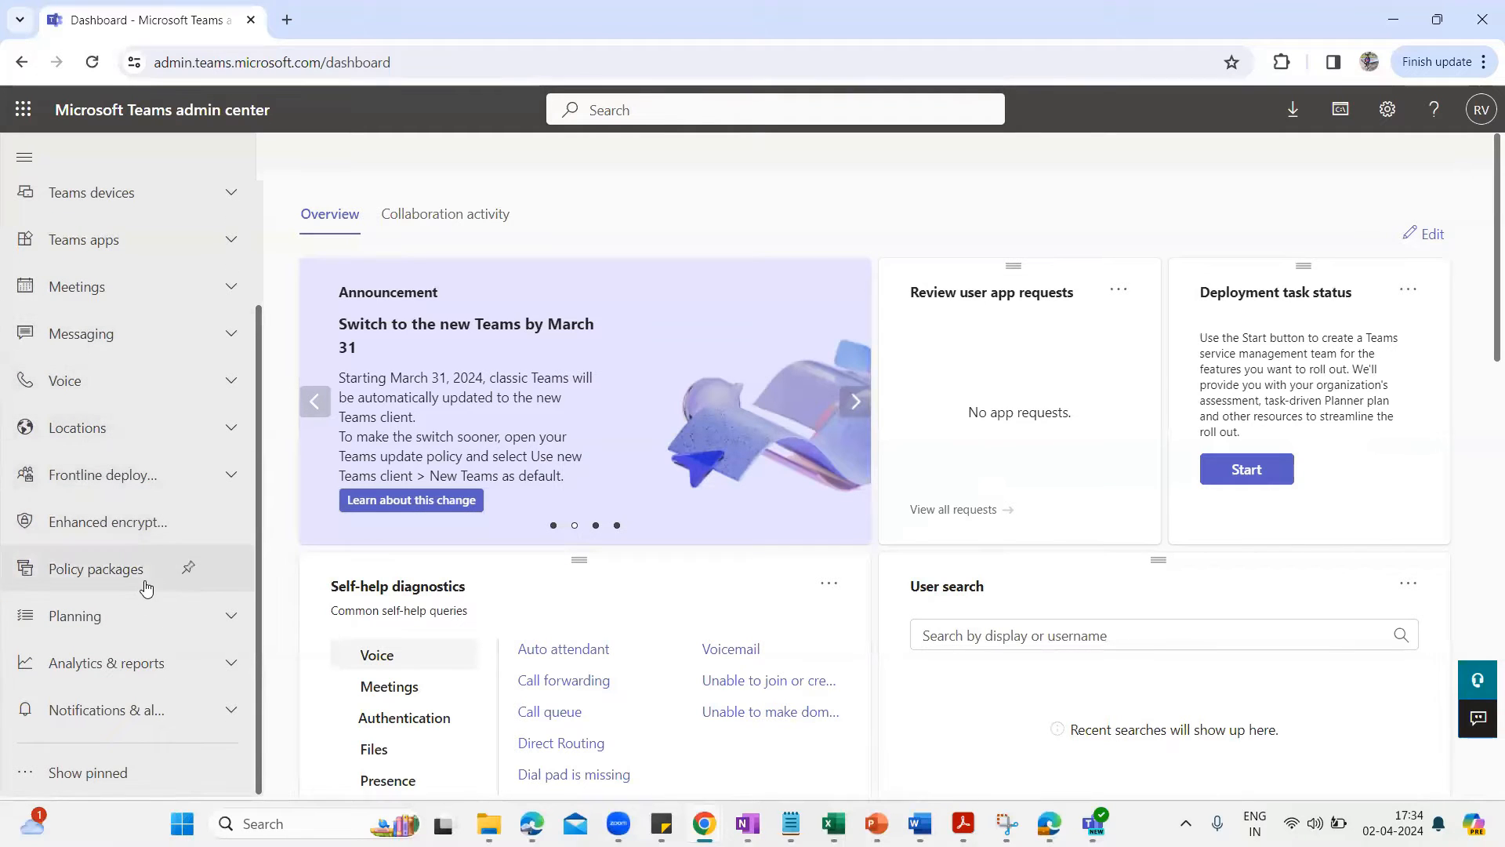
click(228, 616)
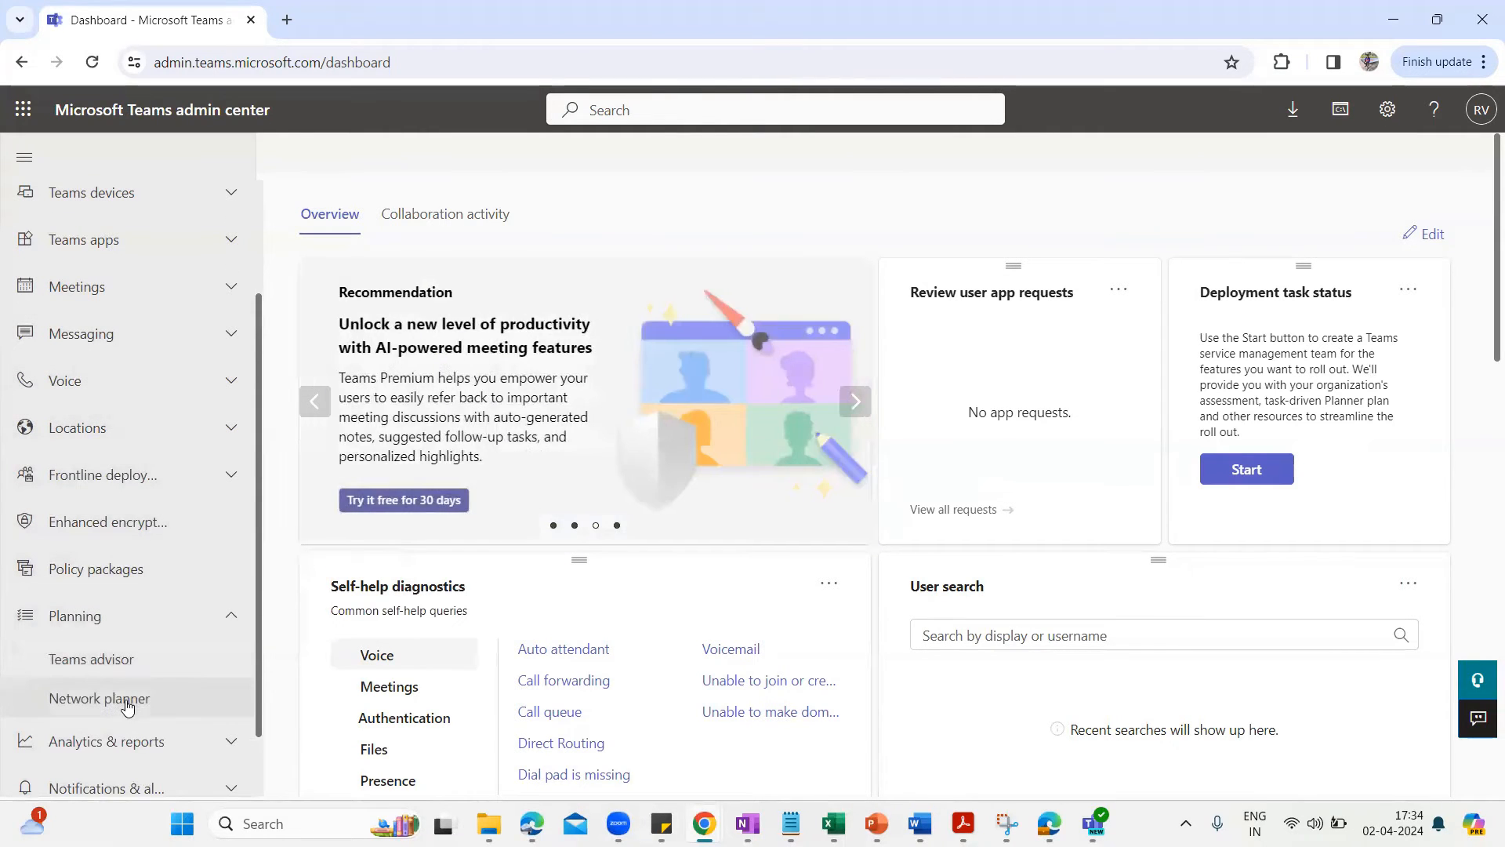
click(129, 707)
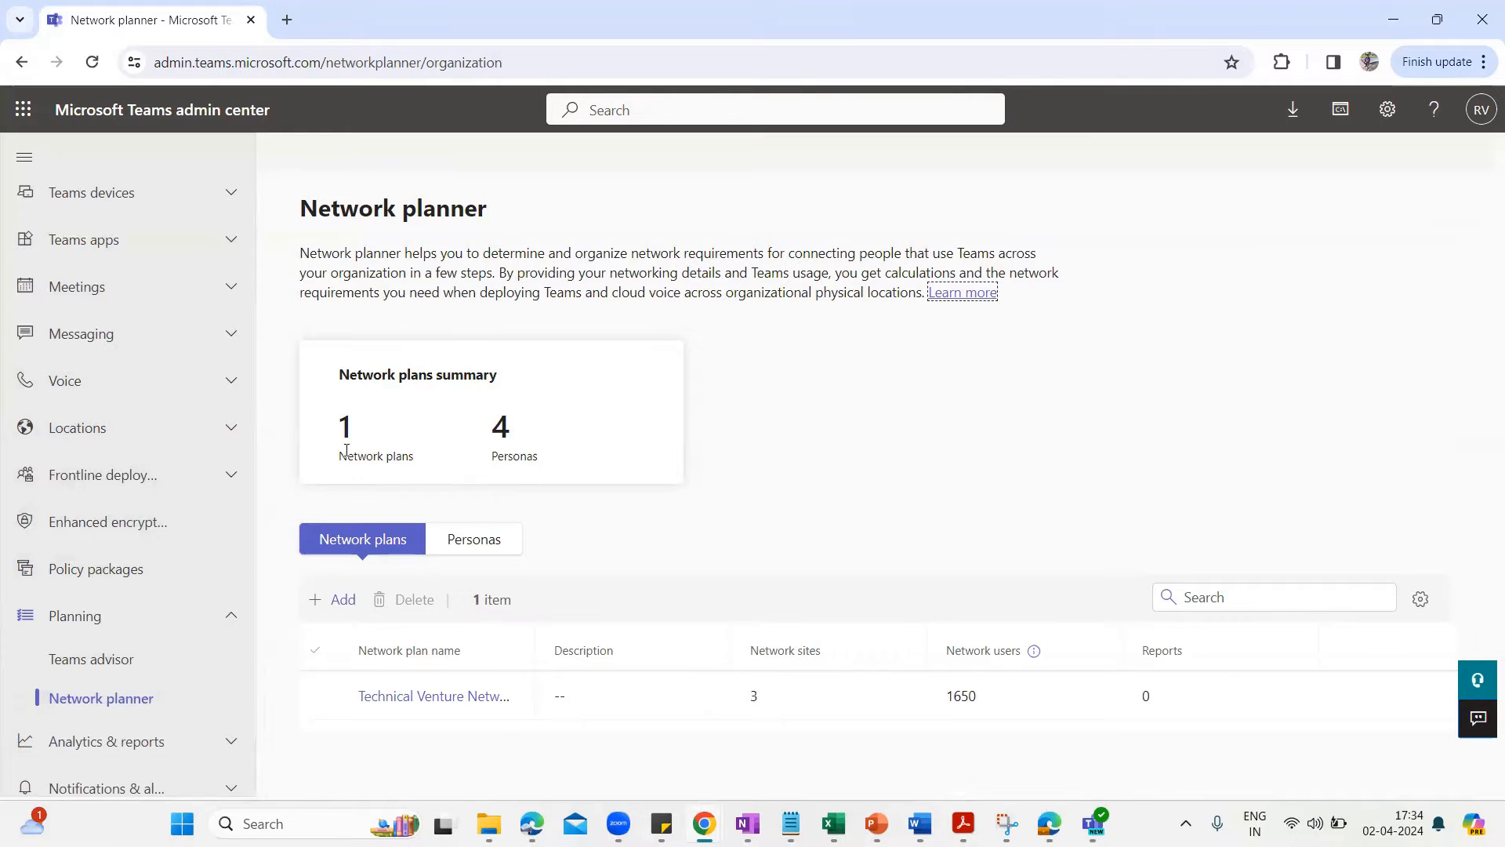
click(319, 696)
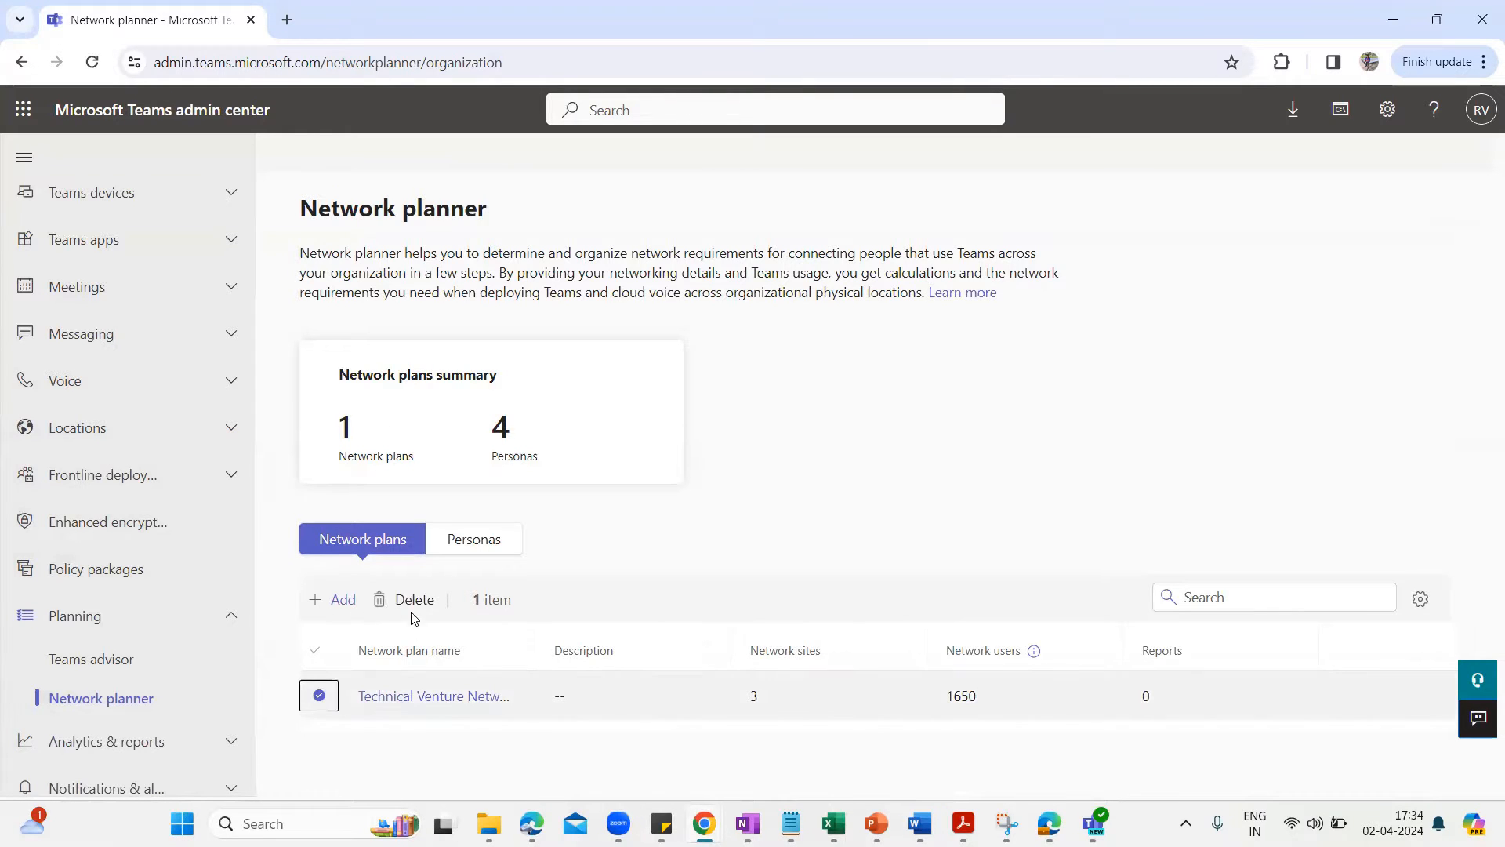
click(414, 600)
click(841, 527)
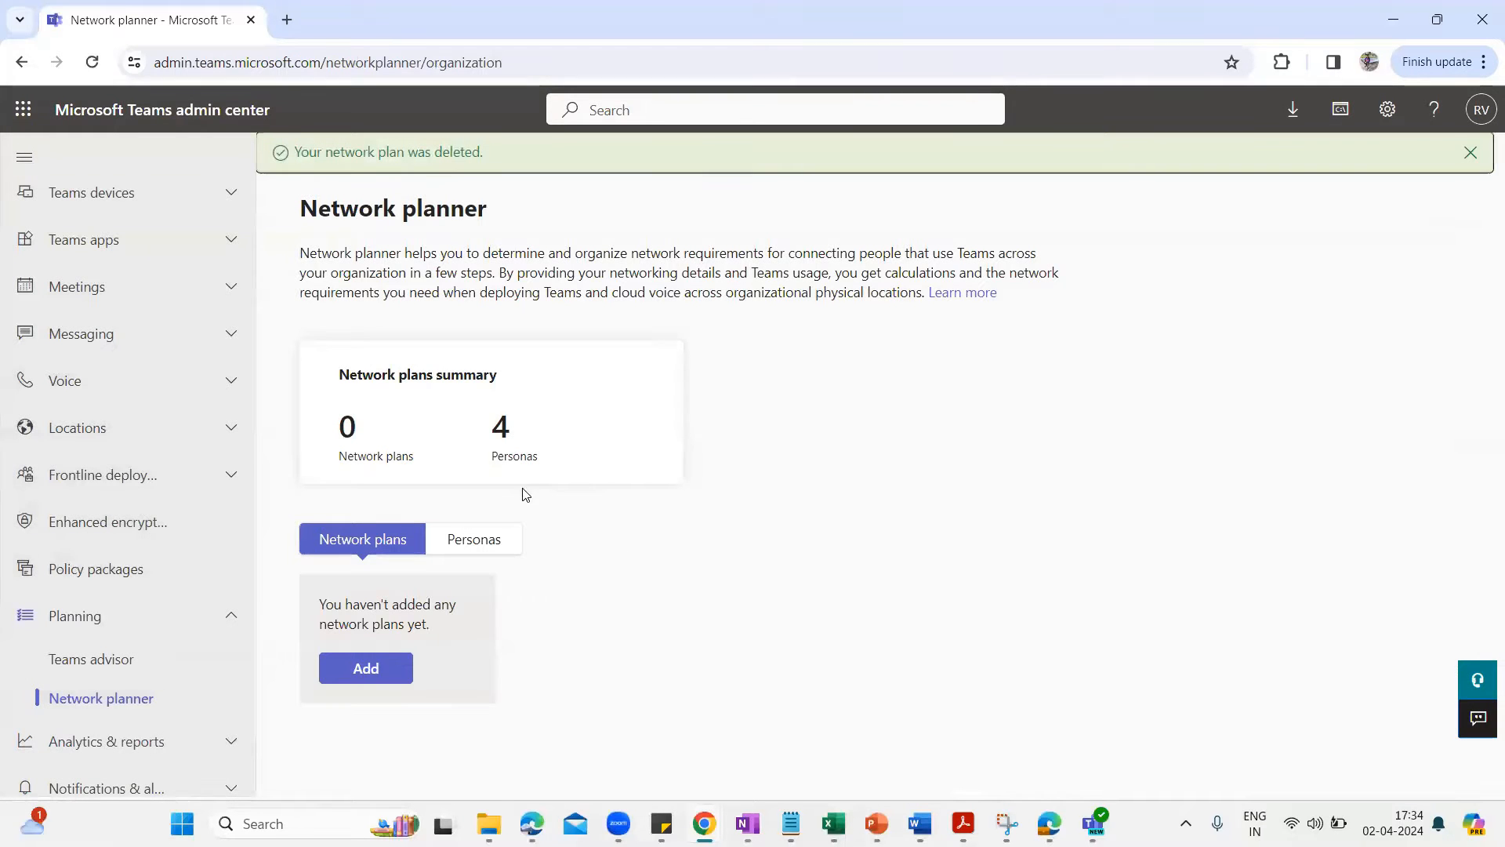
Delete the custom Calling Only persona from the network planner's personas.
click(504, 549)
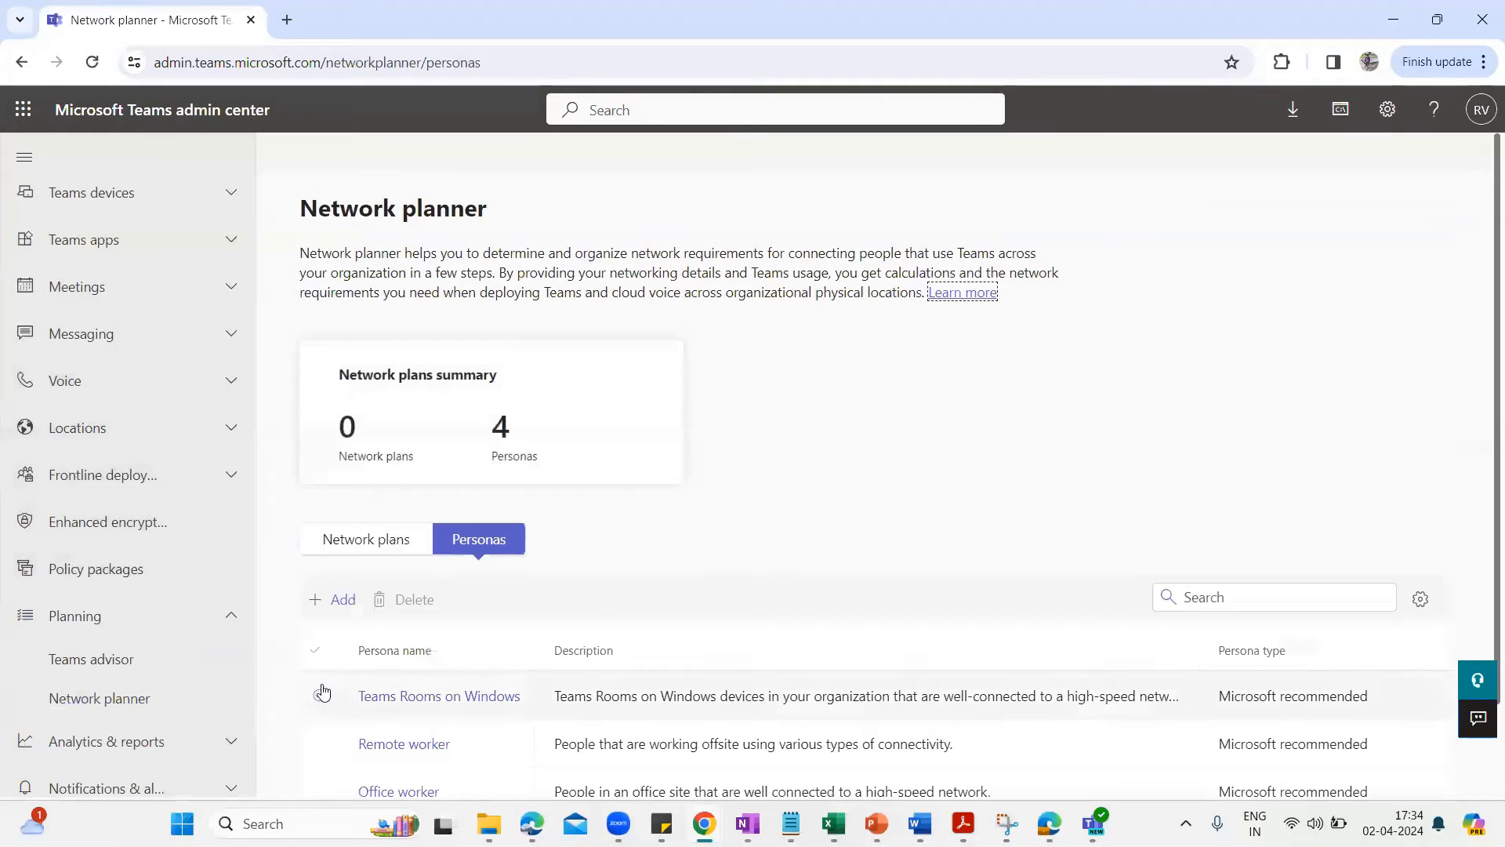
scroll(324, 741, down, 2)
click(319, 732)
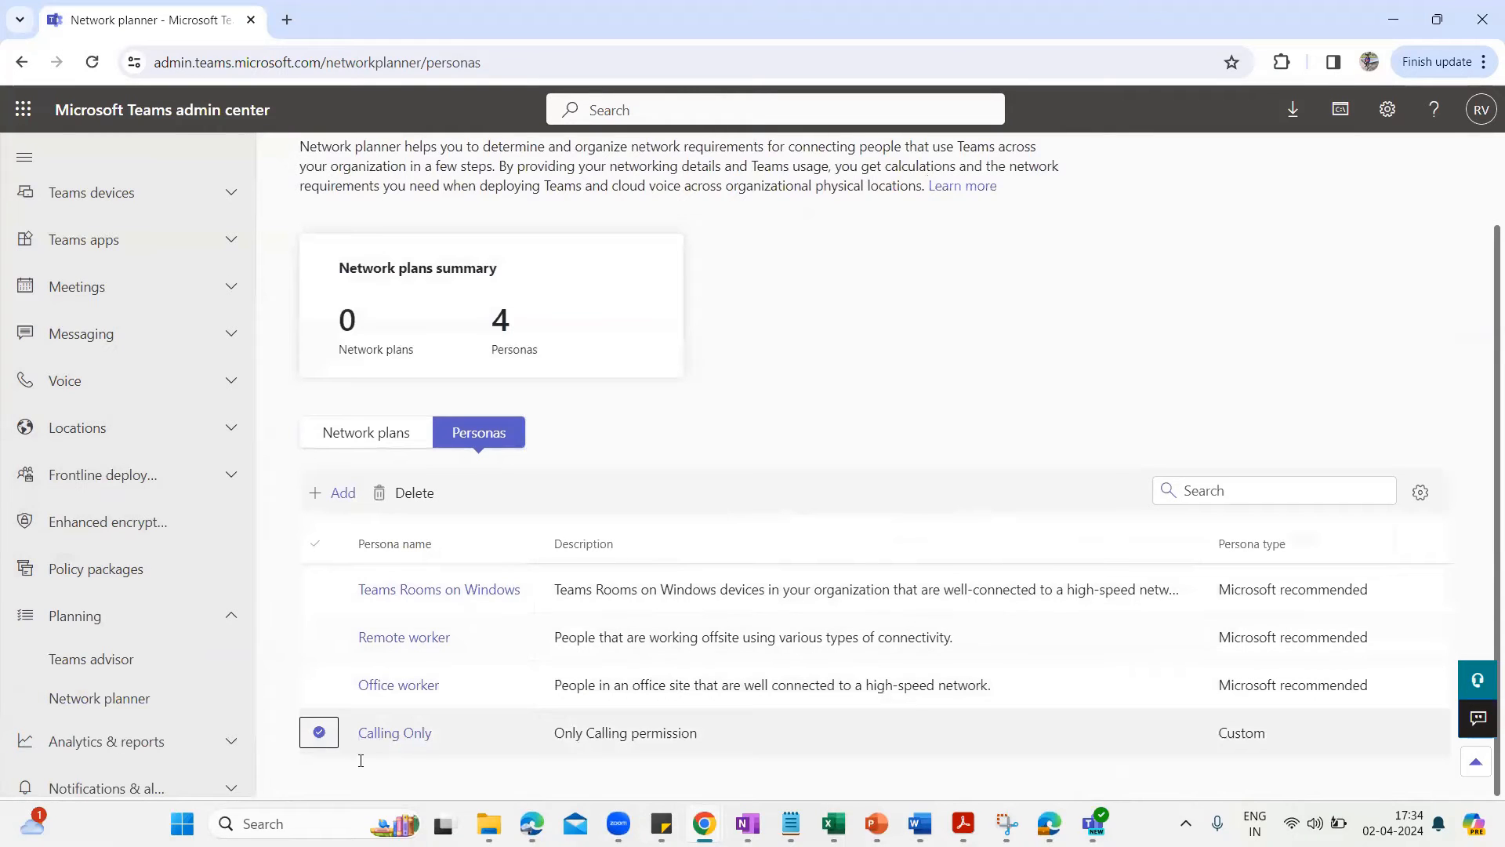
click(417, 494)
click(849, 499)
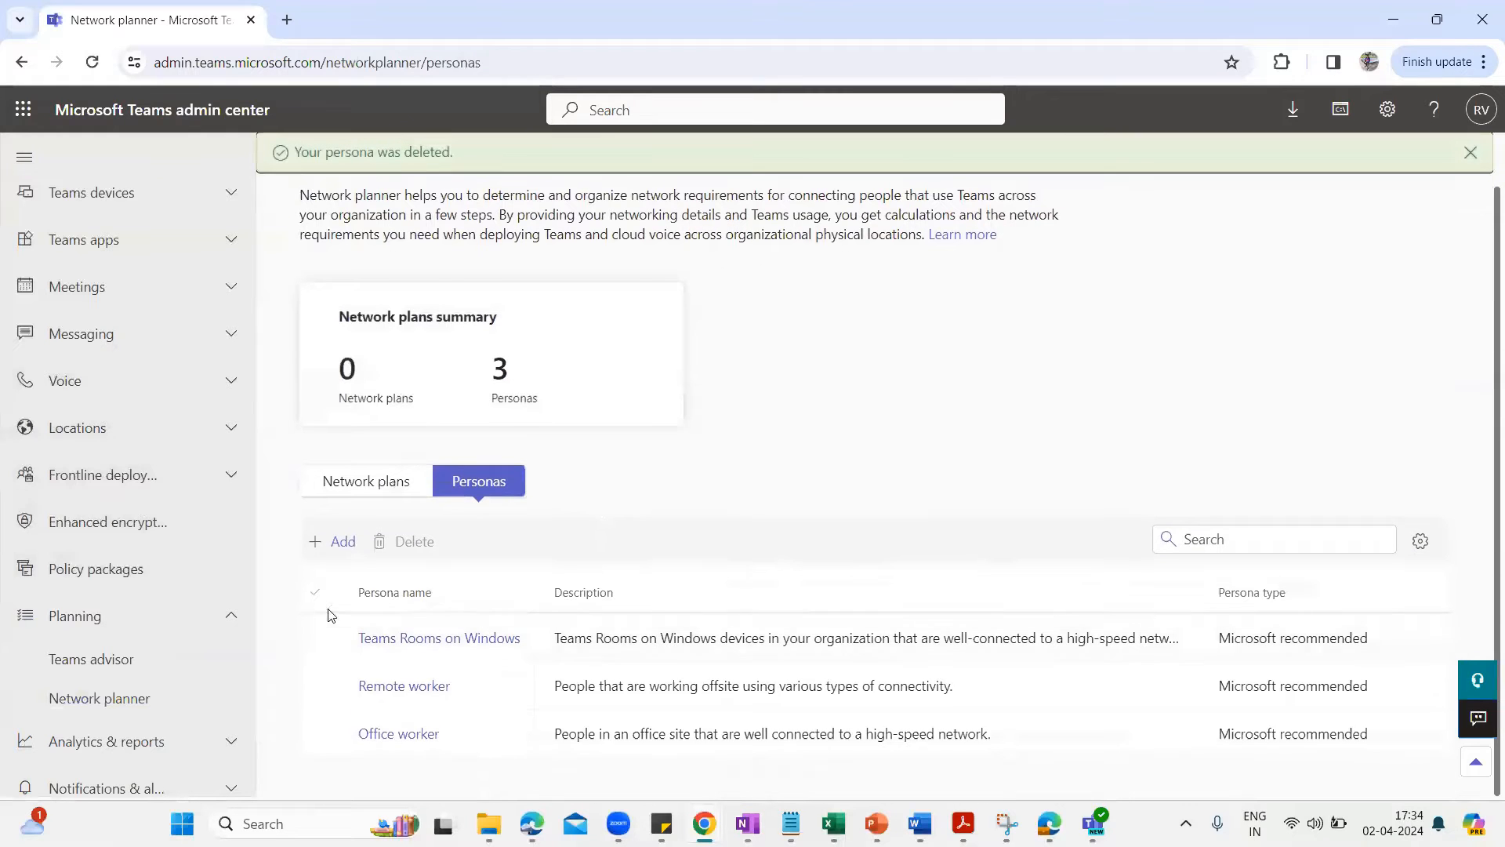
Select each Microsoft recommended persona in turn to check whether it can be deleted.
click(327, 645)
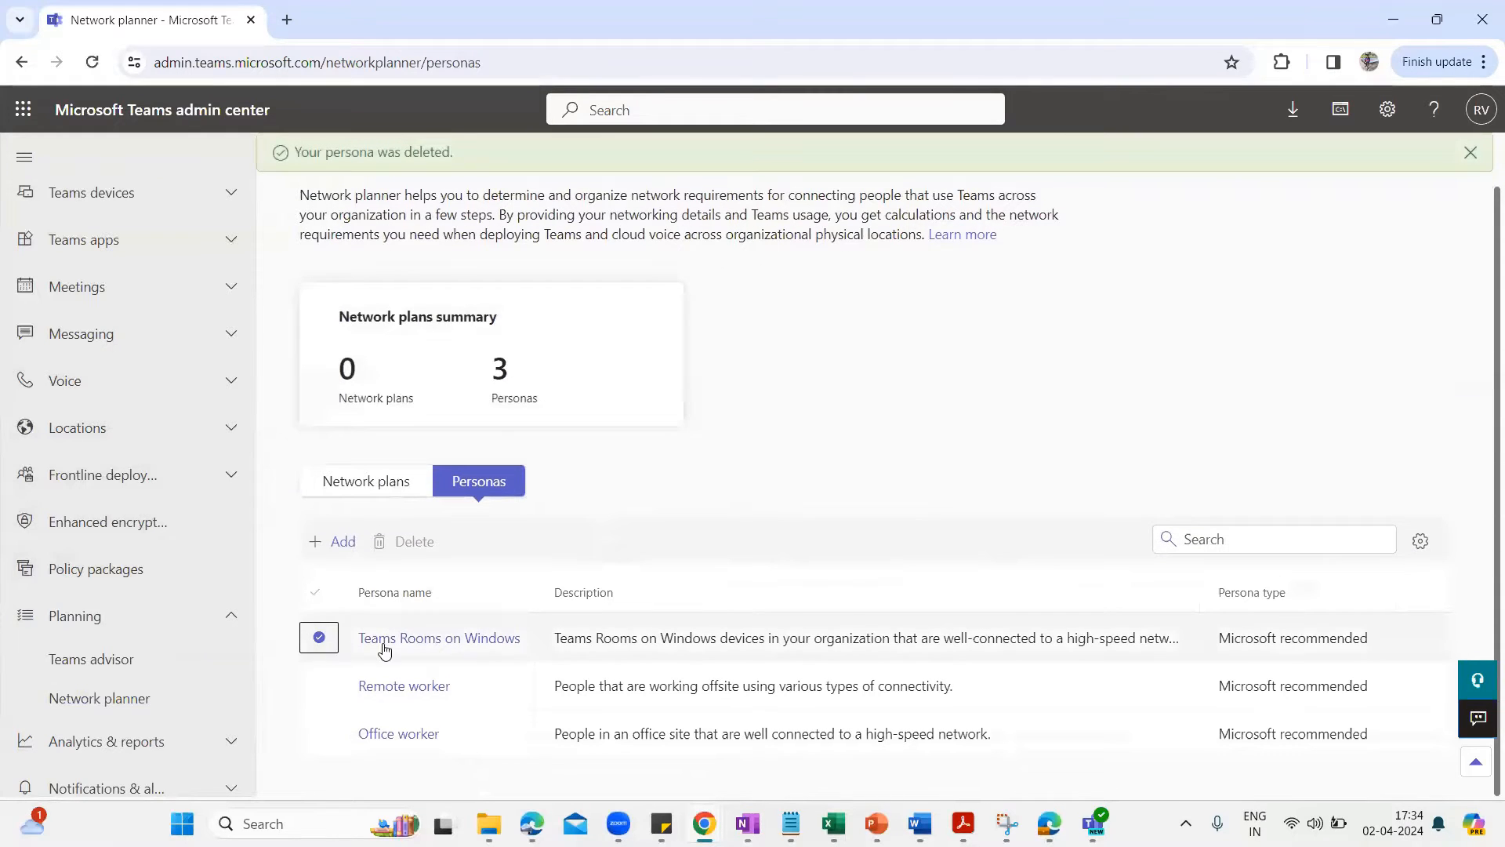
click(319, 687)
click(317, 733)
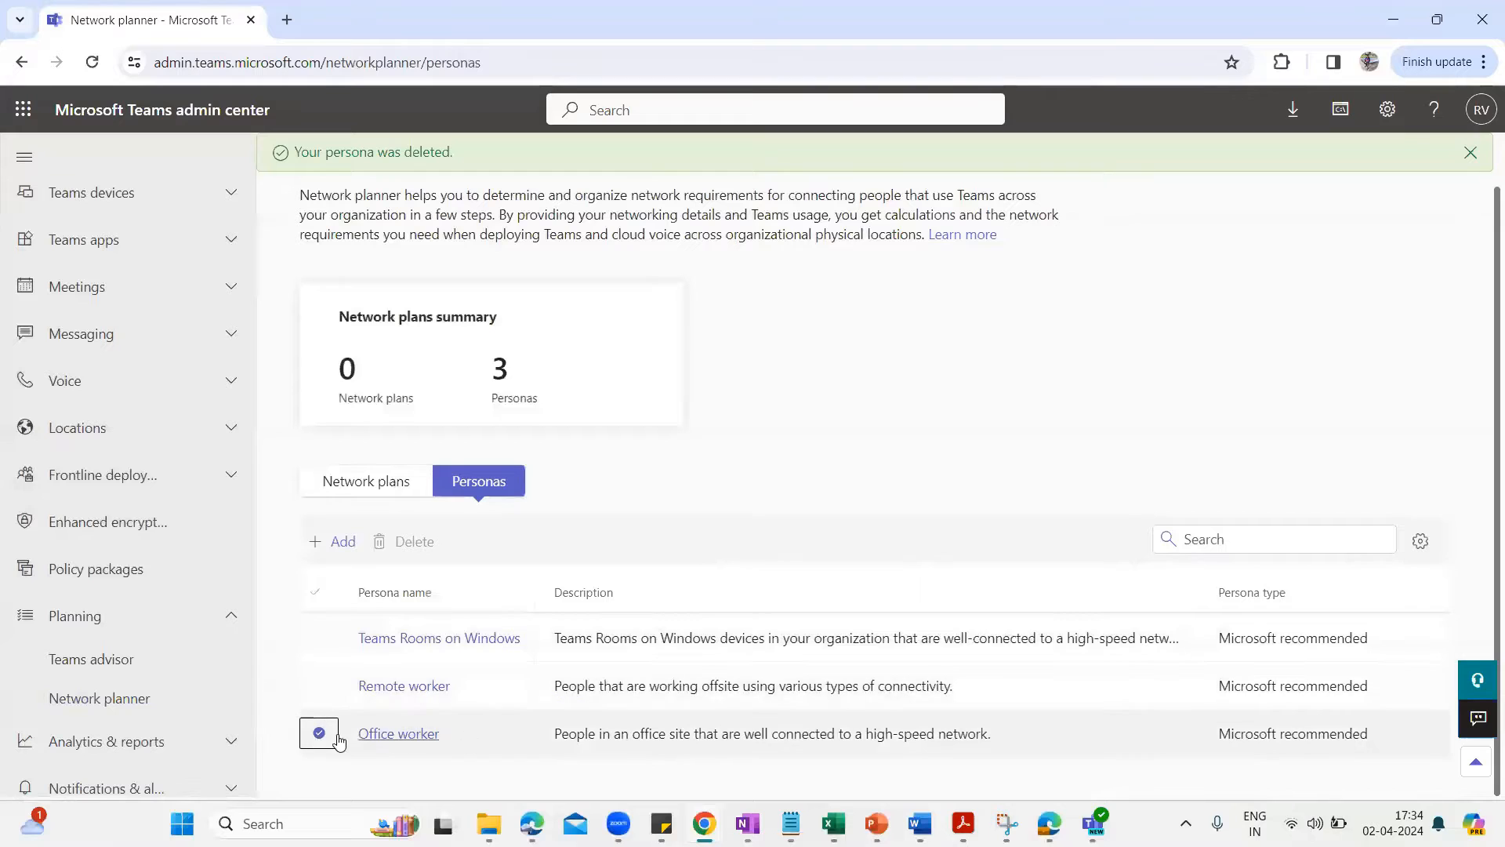
click(319, 687)
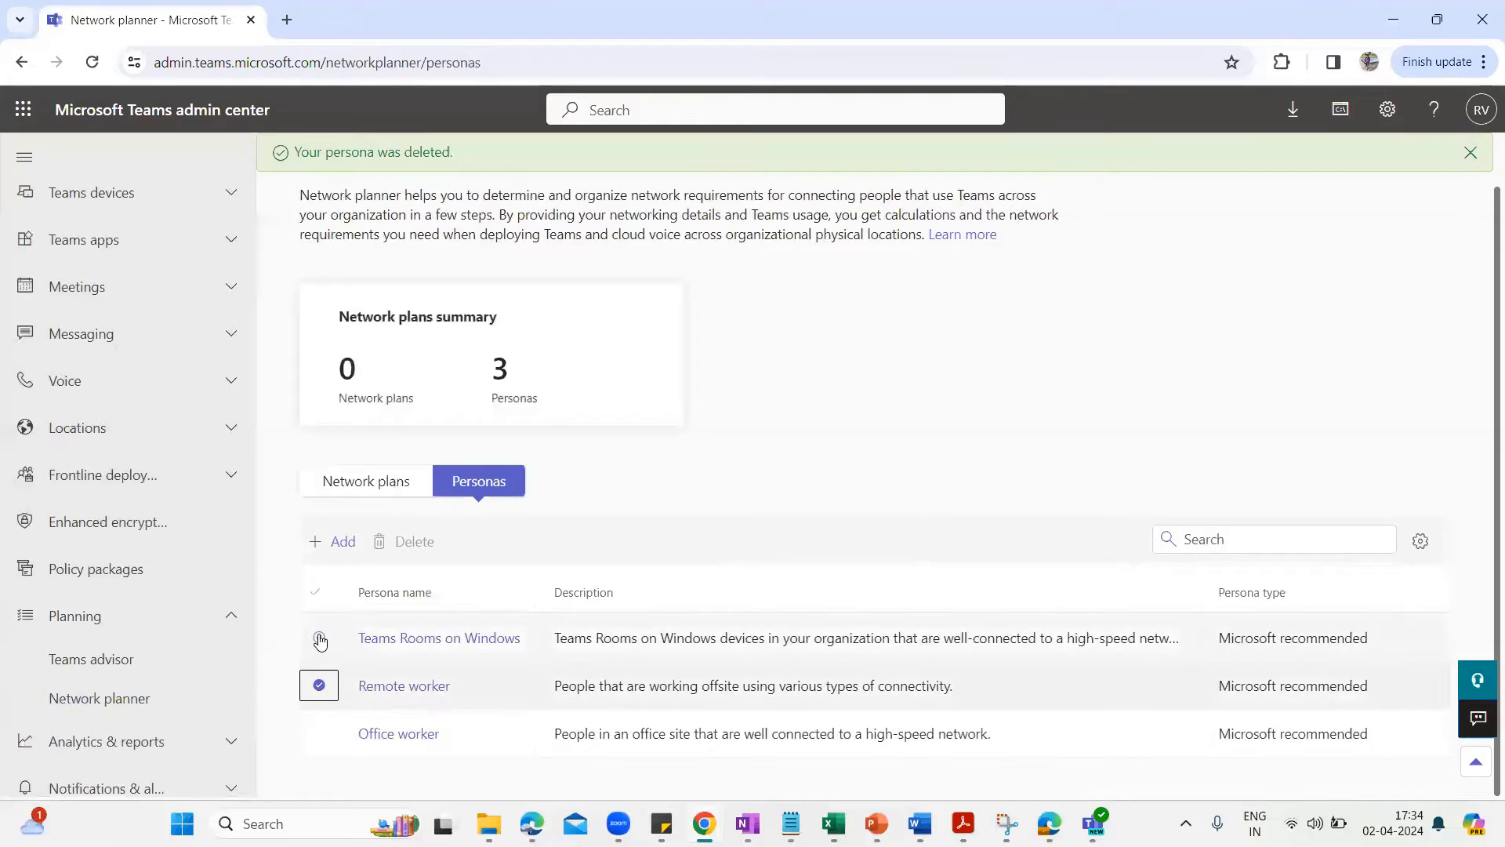
click(319, 637)
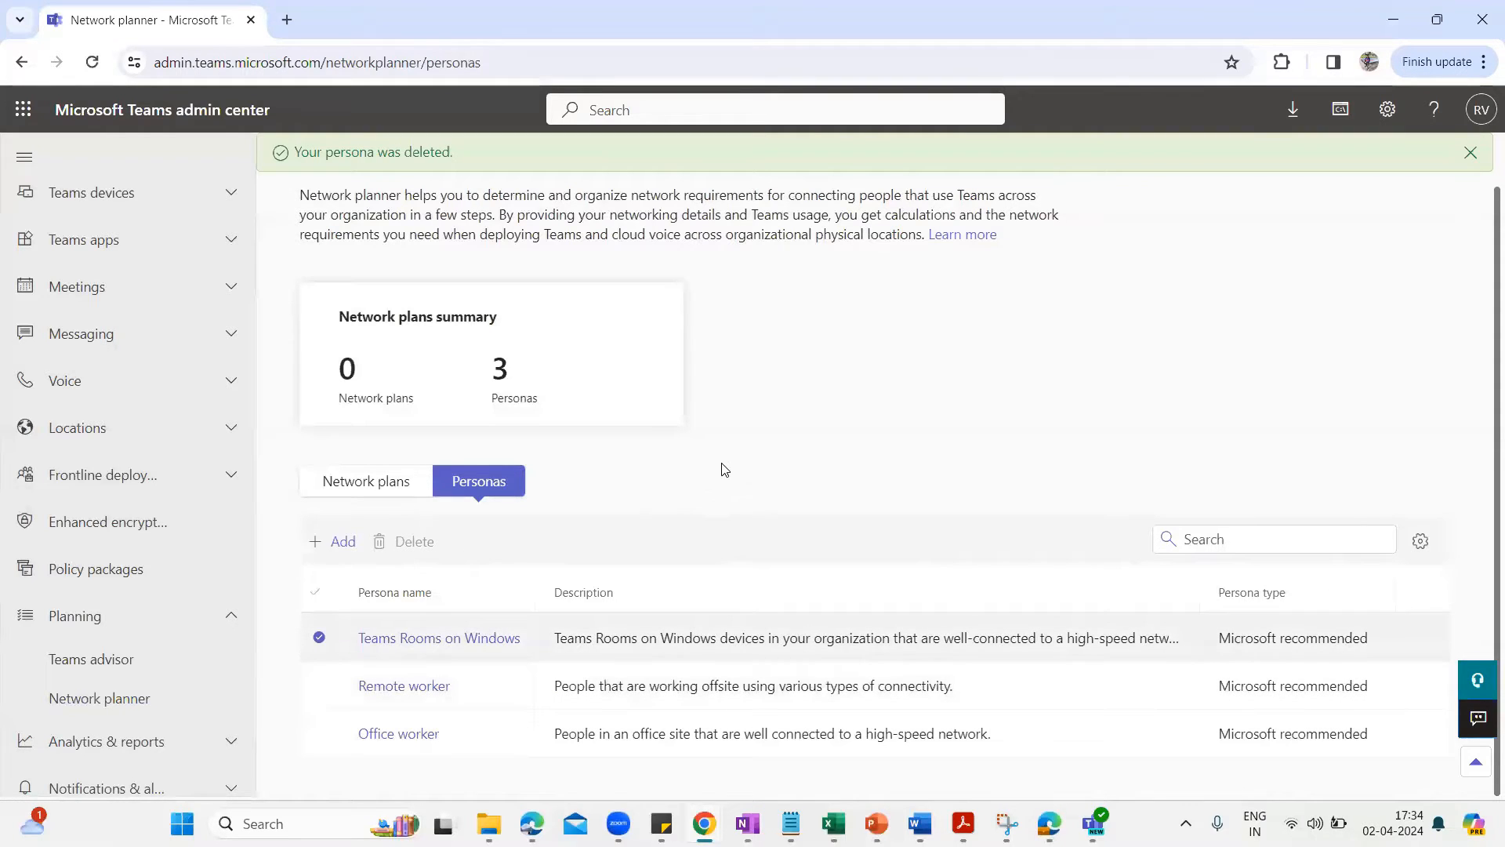
Add a network plan named Technical Venture Network Plan, leaving its description empty.
click(342, 486)
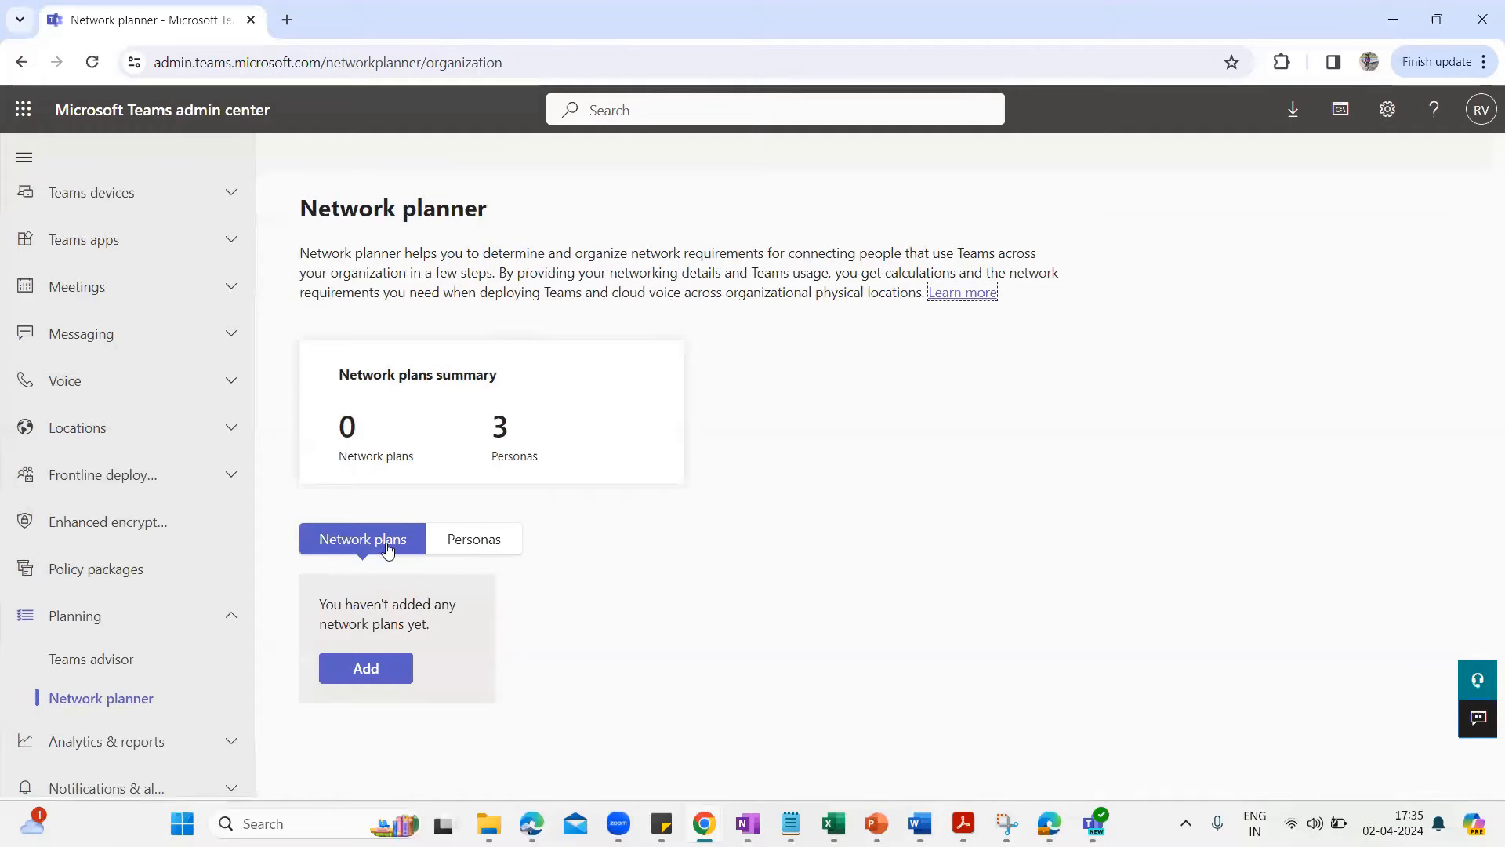
click(367, 667)
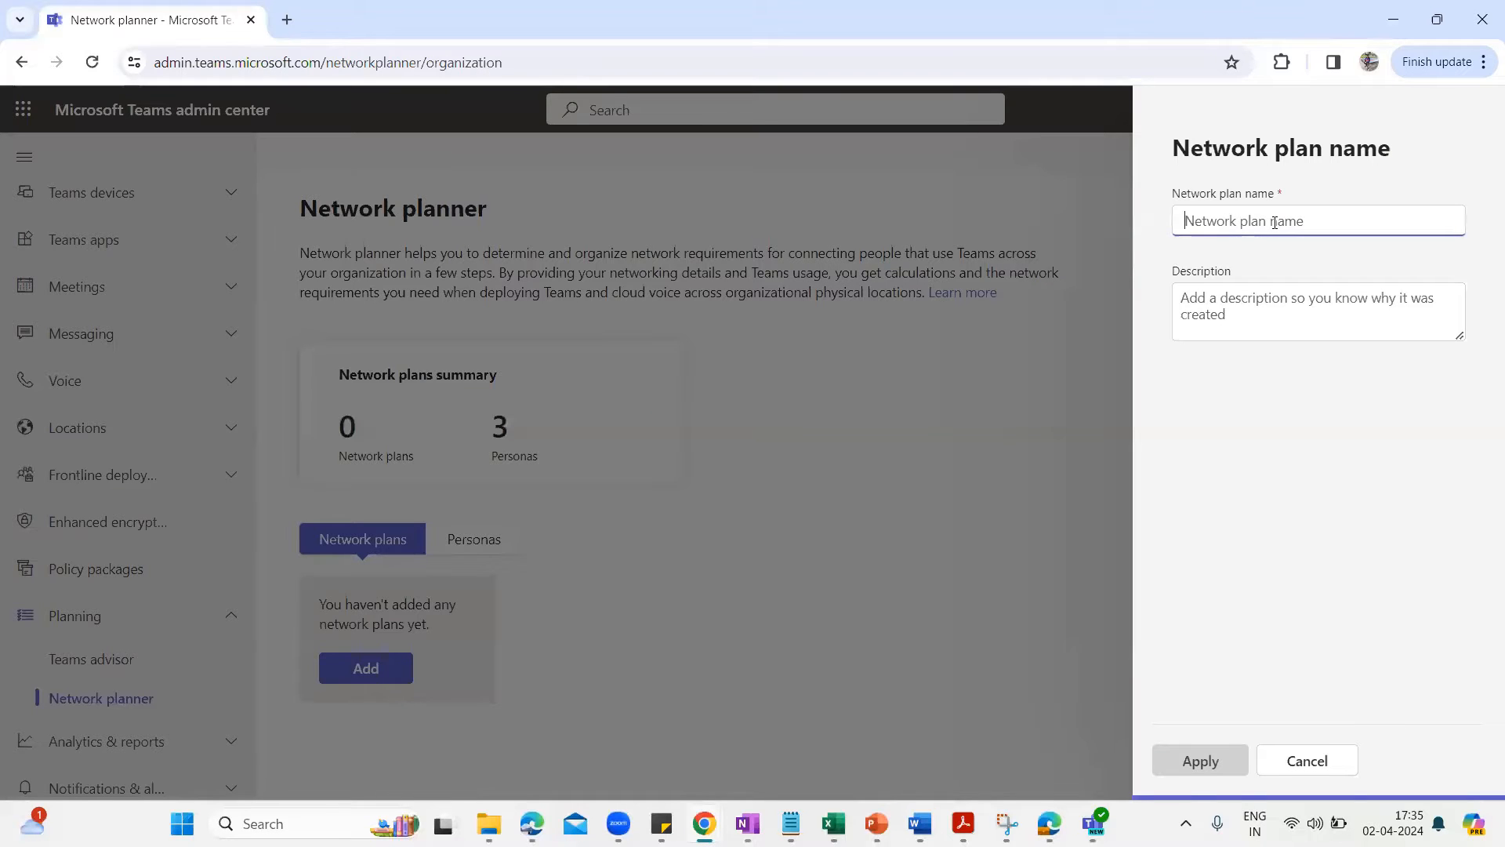
text(Technical )
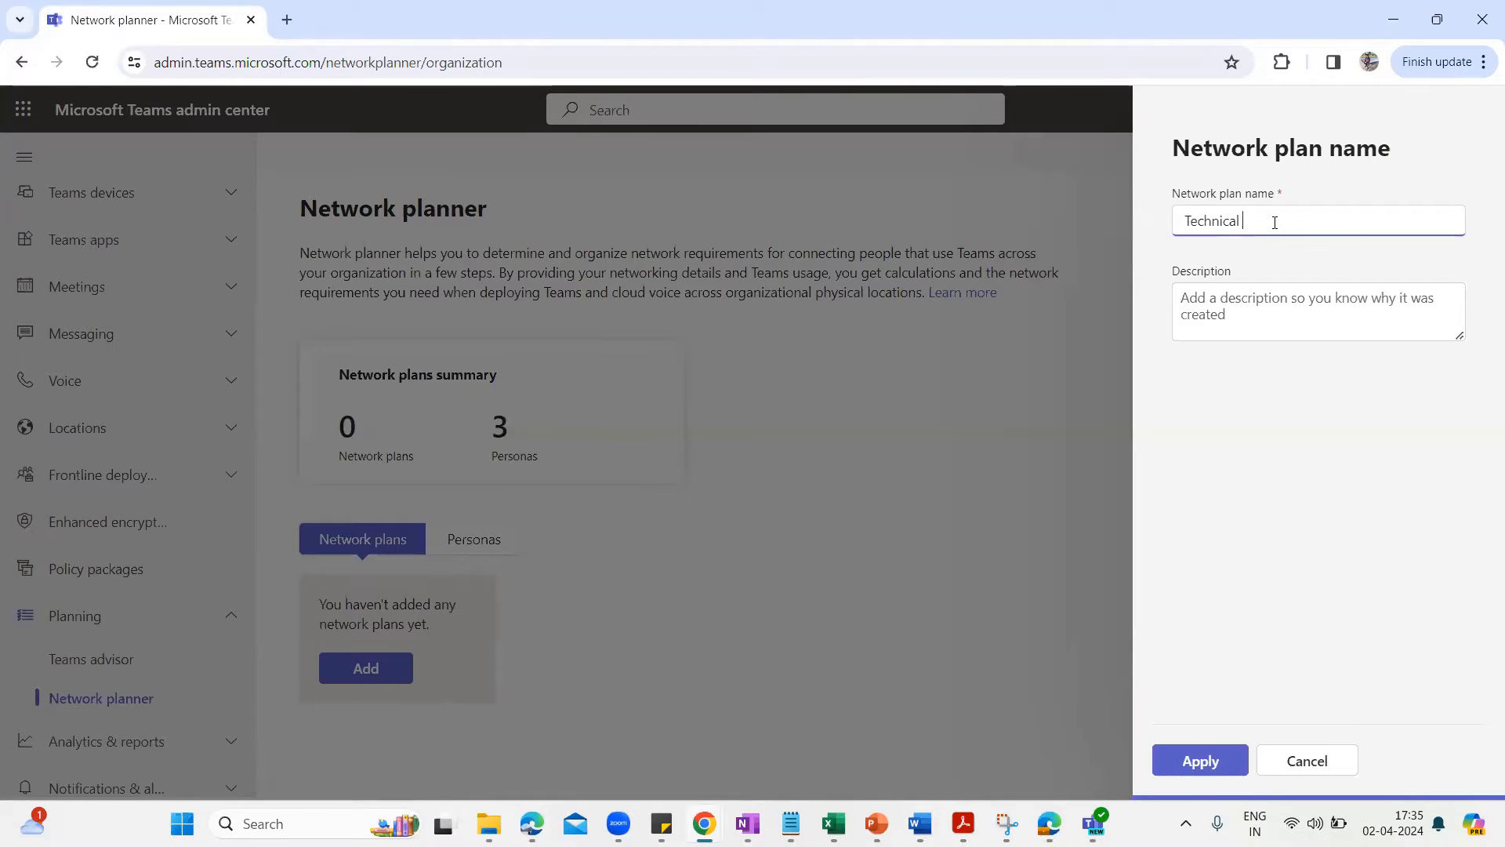
text(Venture Network Plan)
click(1285, 306)
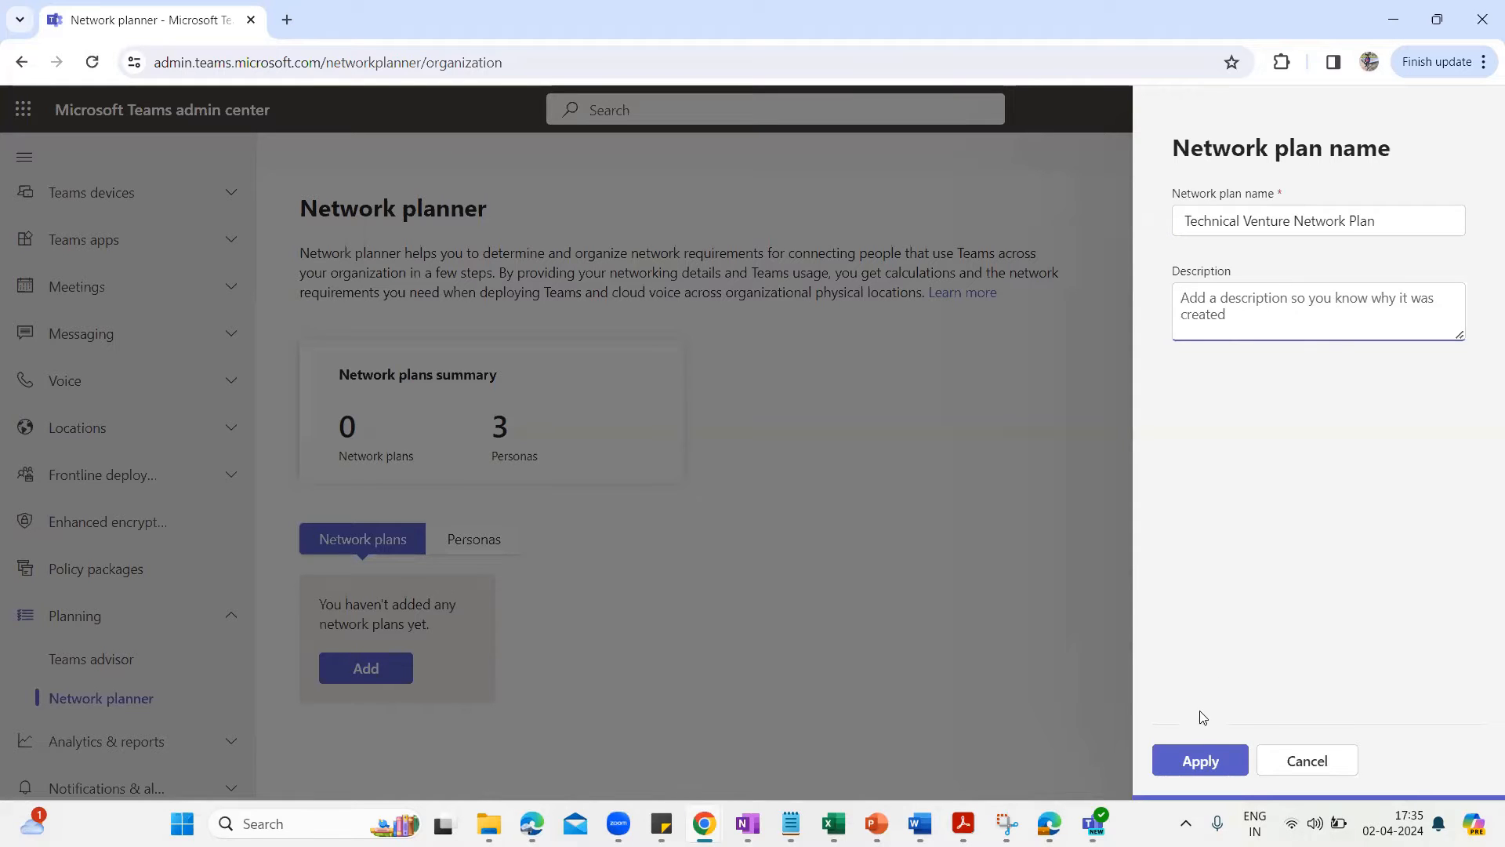
click(1198, 762)
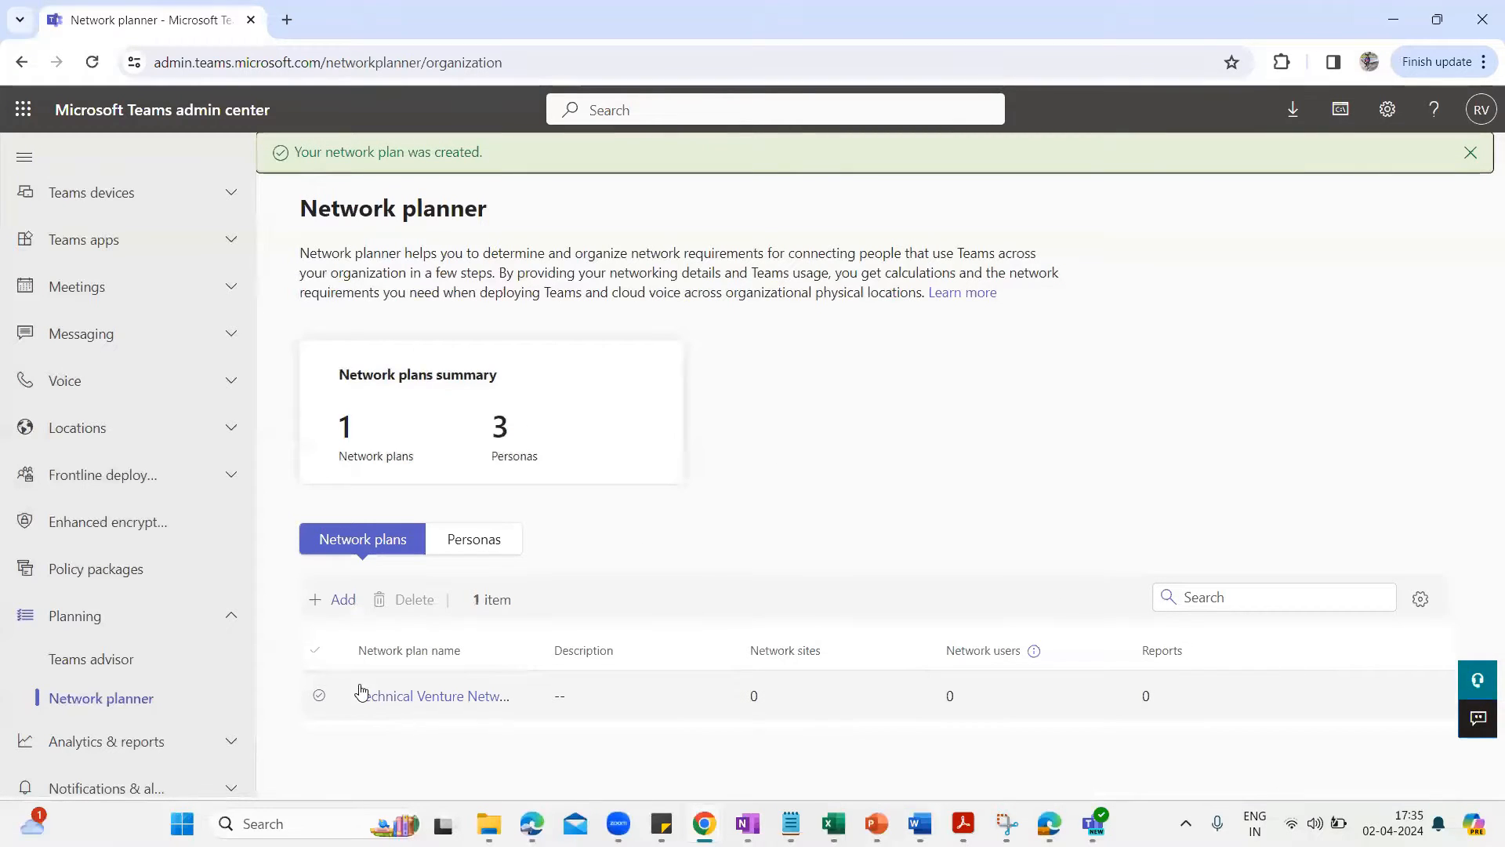
Start a new persona named Calling Only with the description "Users able to make calls only".
click(480, 548)
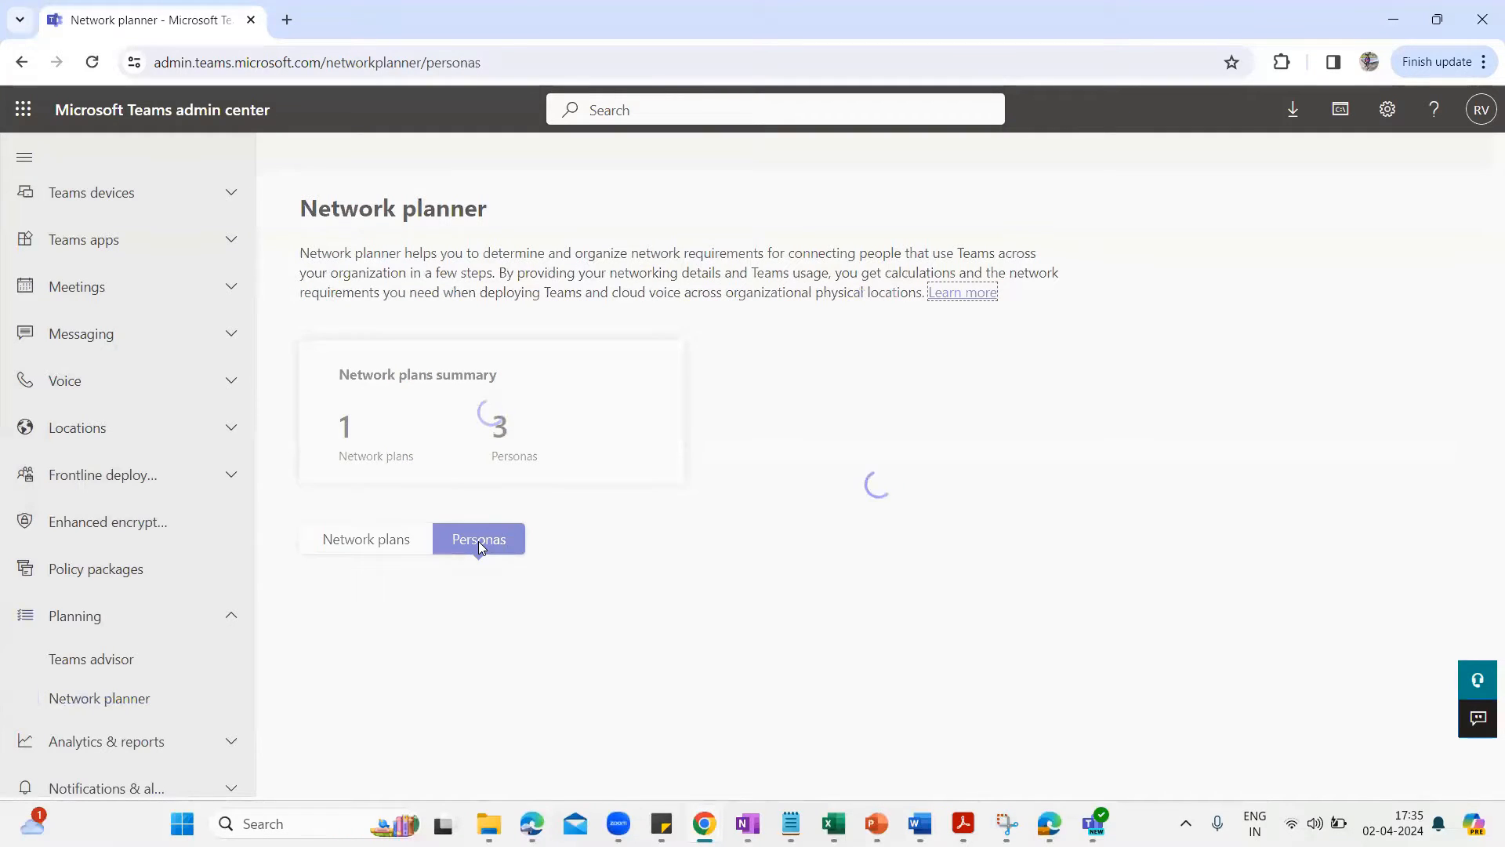
scroll(527, 571, down, 1)
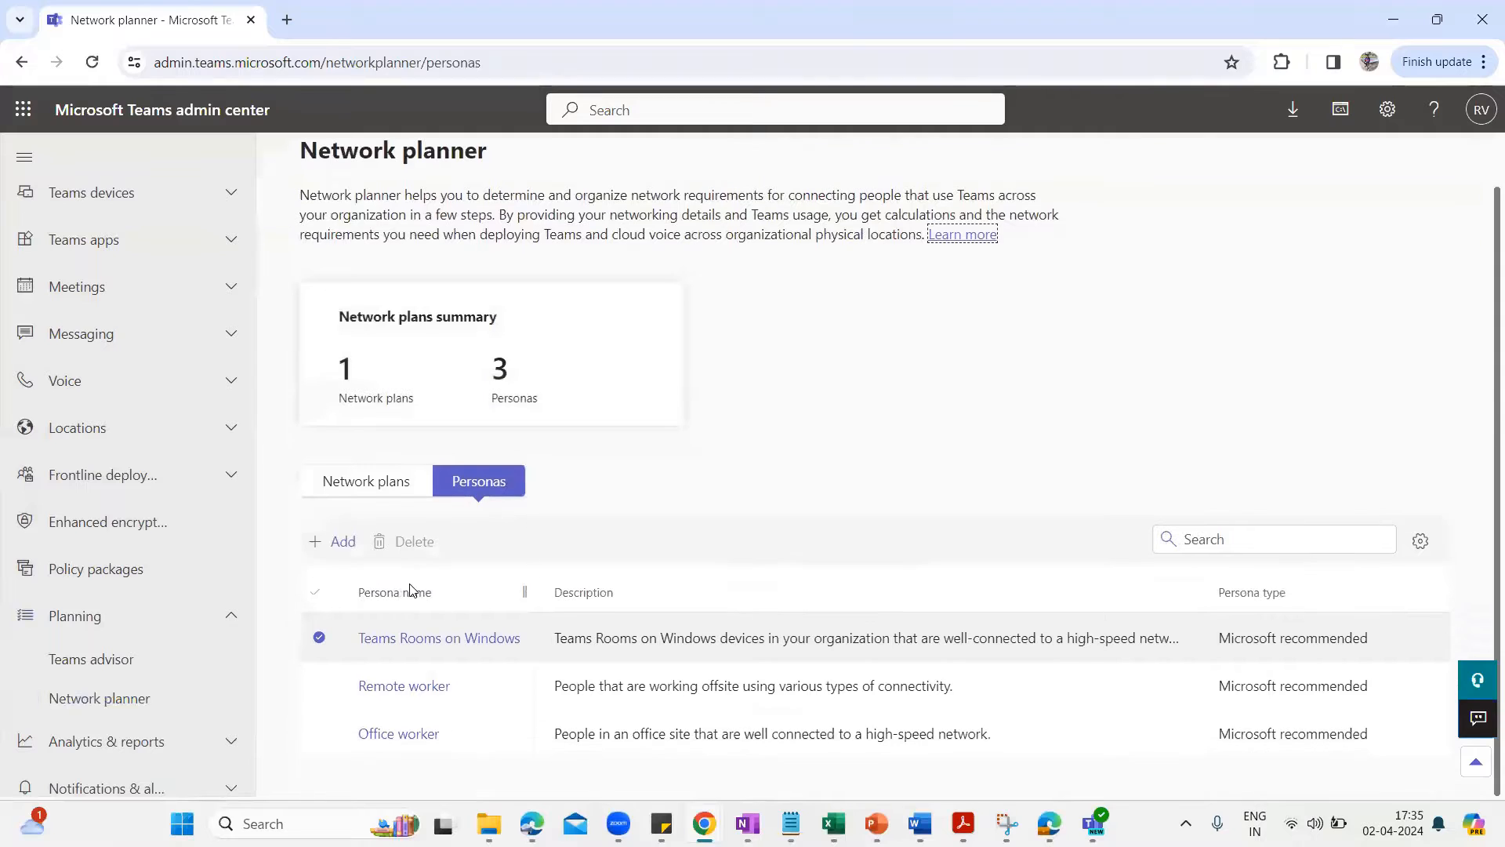
click(332, 547)
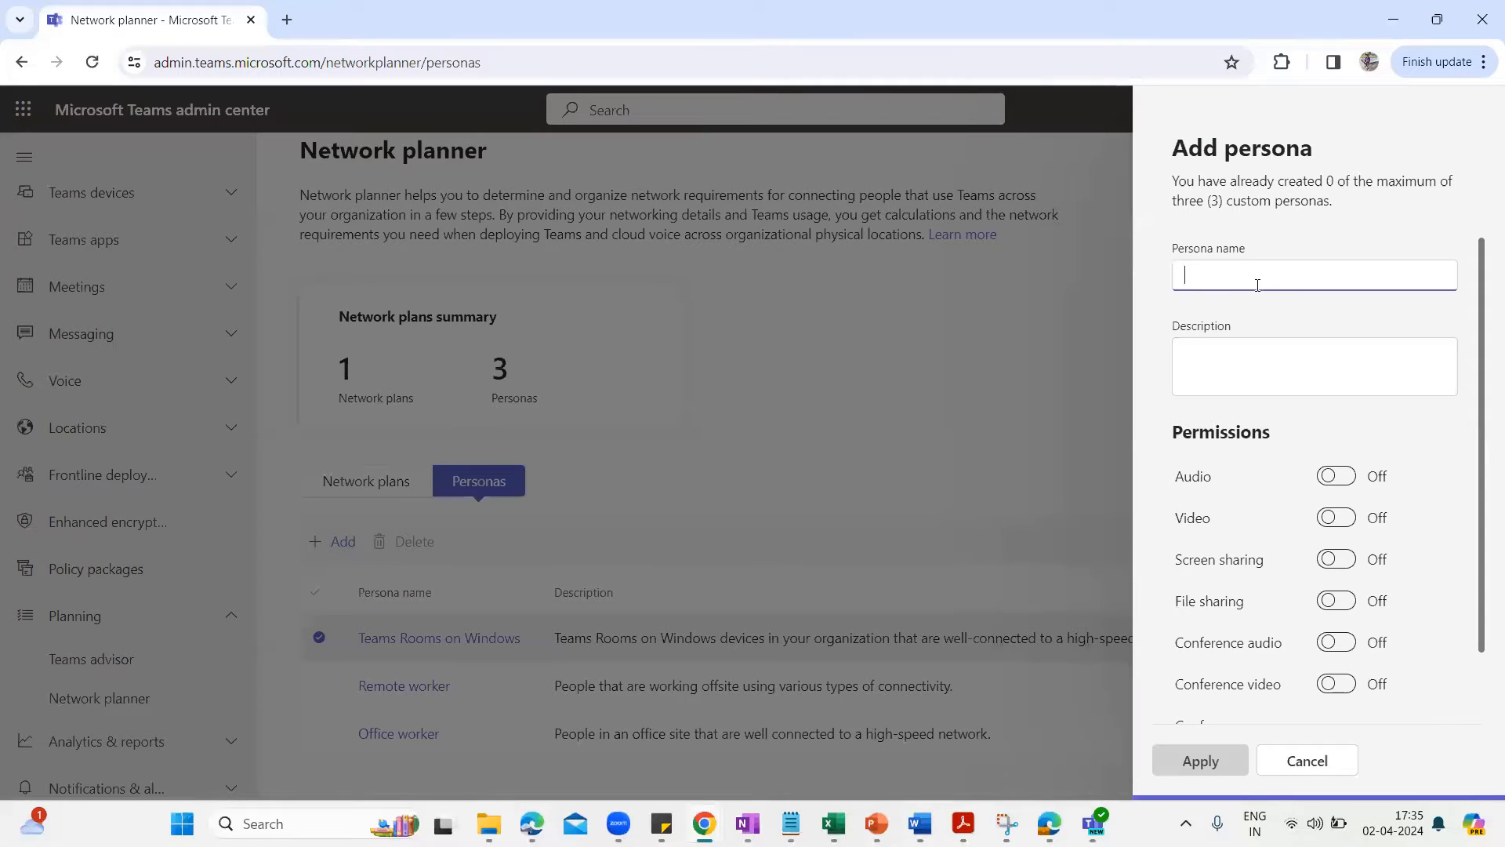
text(Callin)
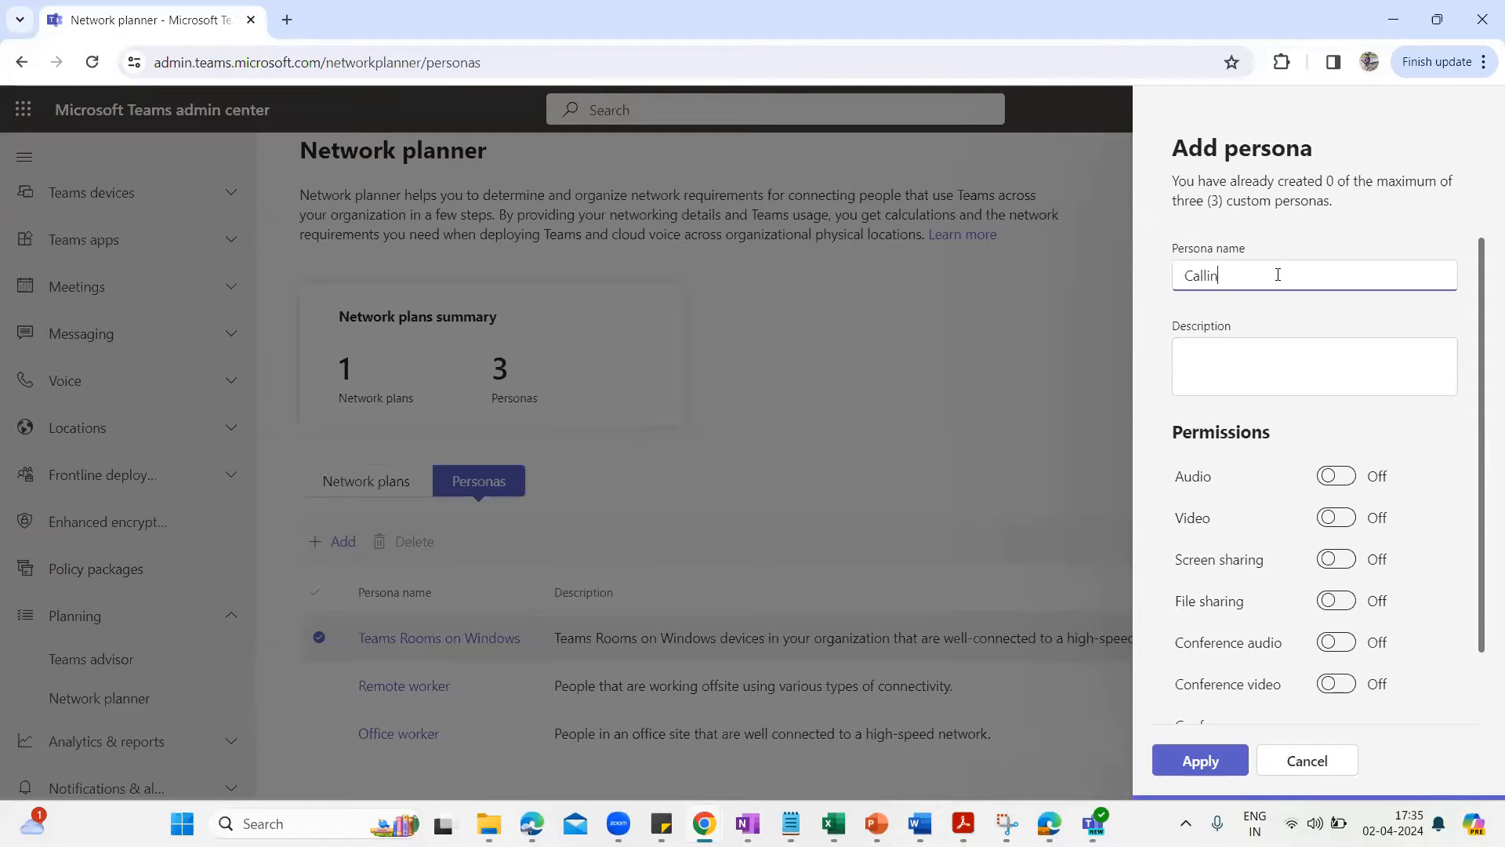
text(g Only)
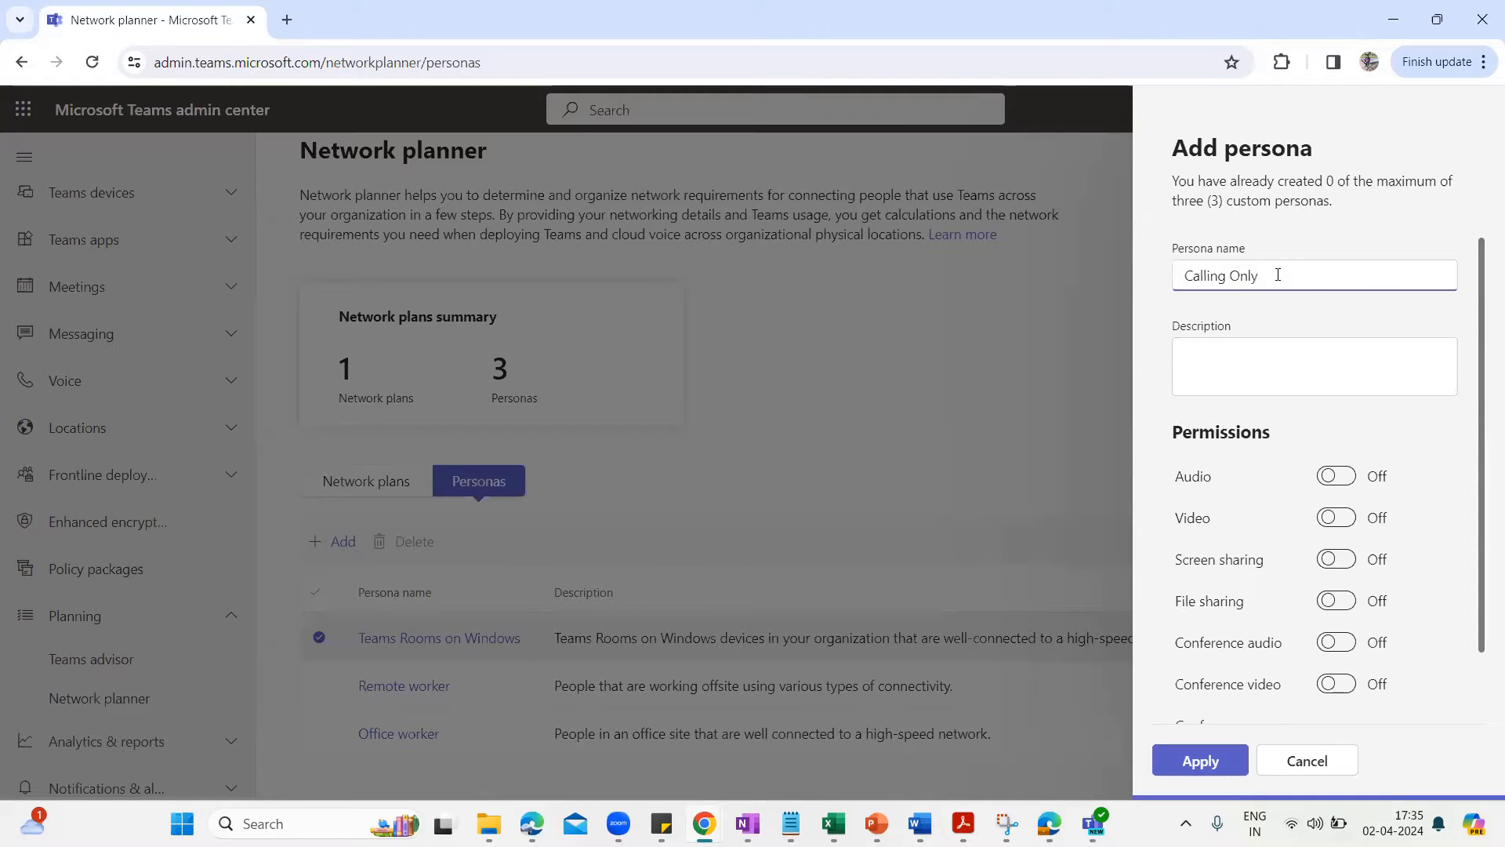
click(1278, 373)
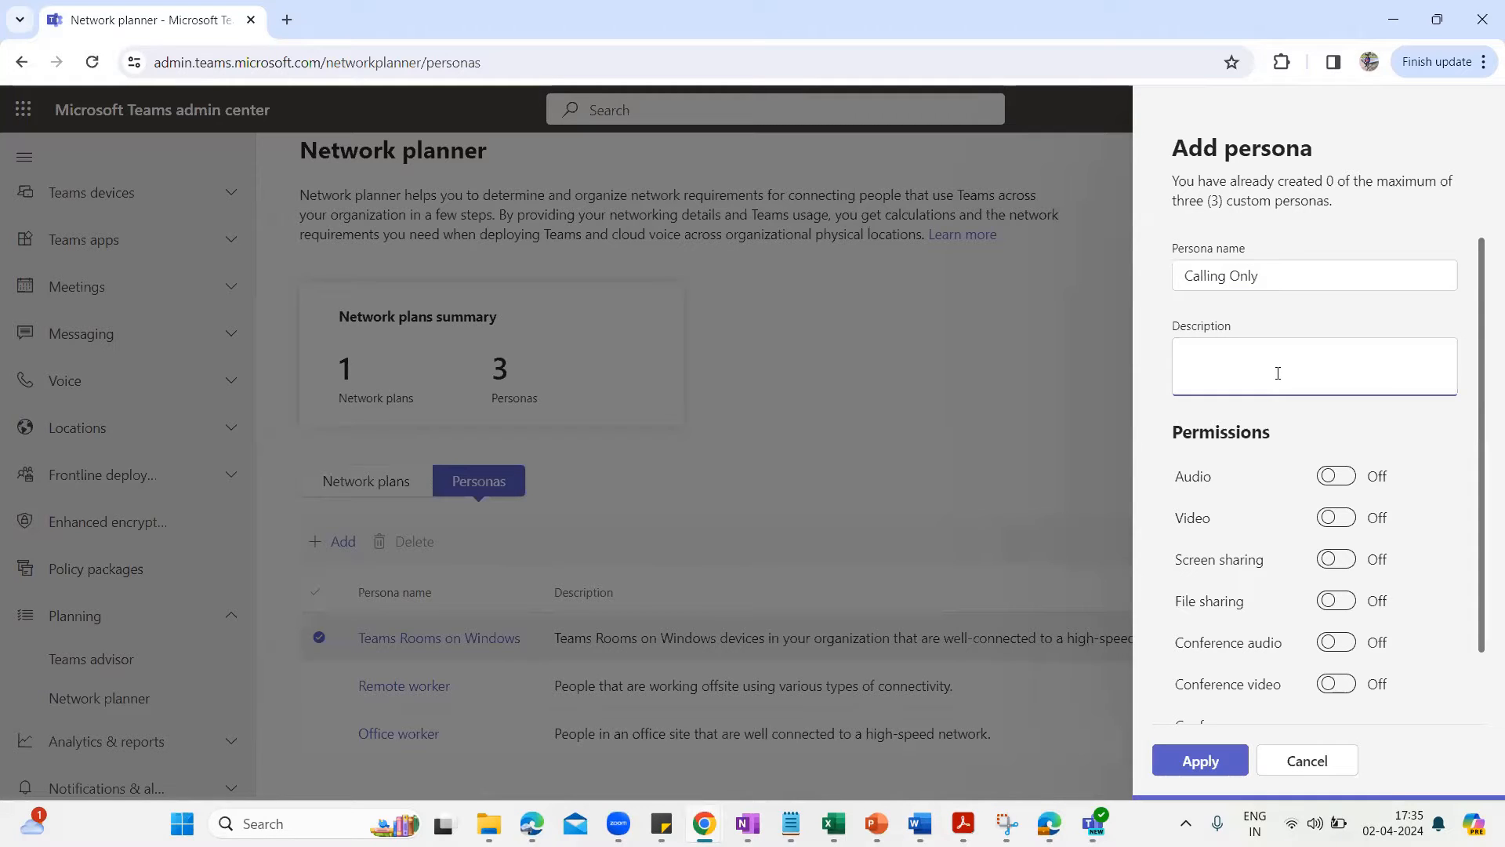
text(Users able to make calls only)
Turn on the Audio permission for the Calling Only persona and create the persona.
scroll(1290, 501, down, 1)
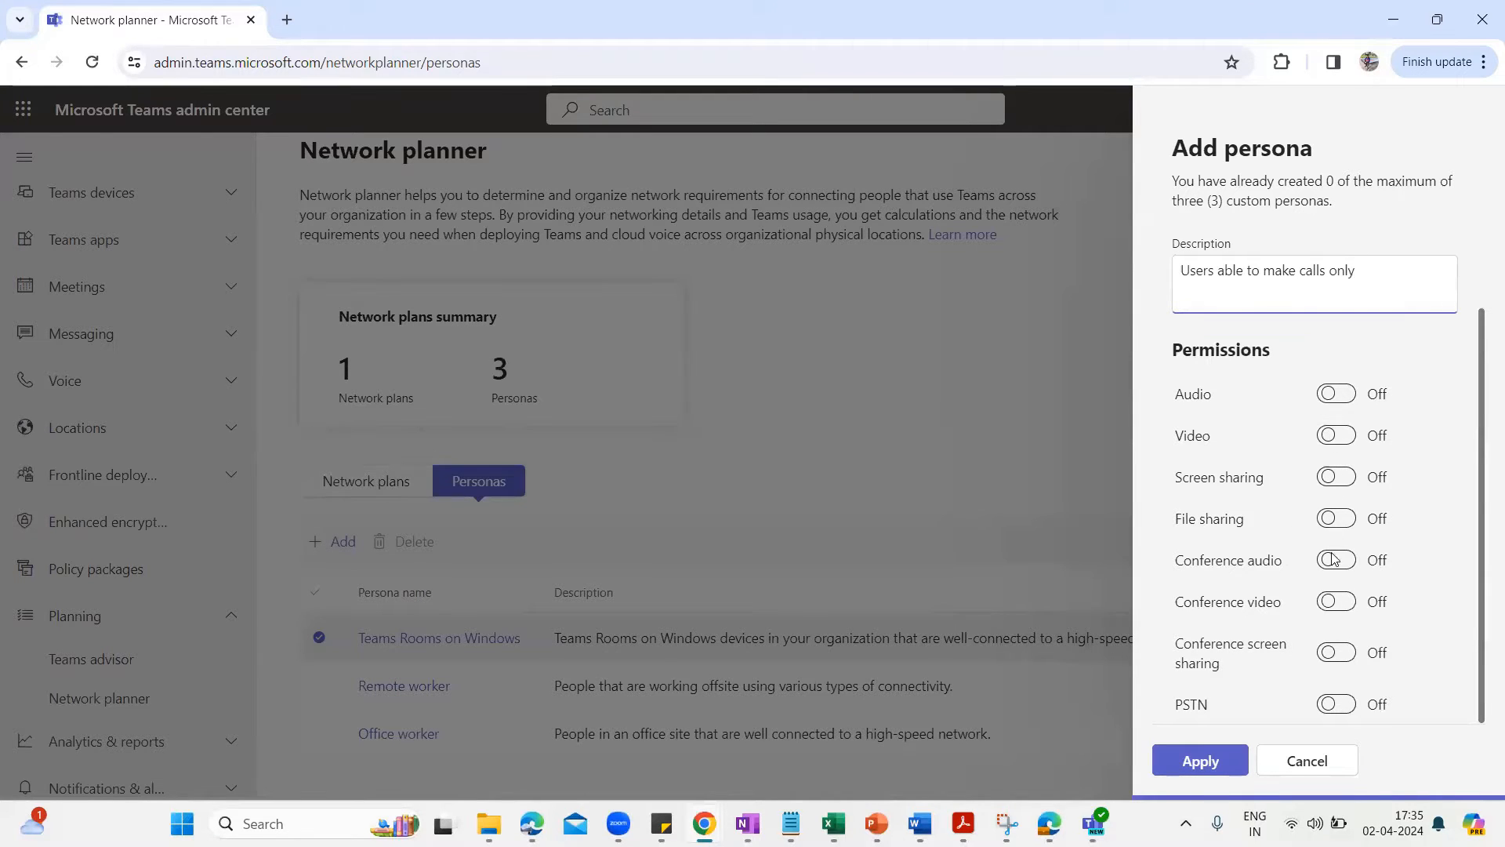
scroll(1338, 565, up, 2)
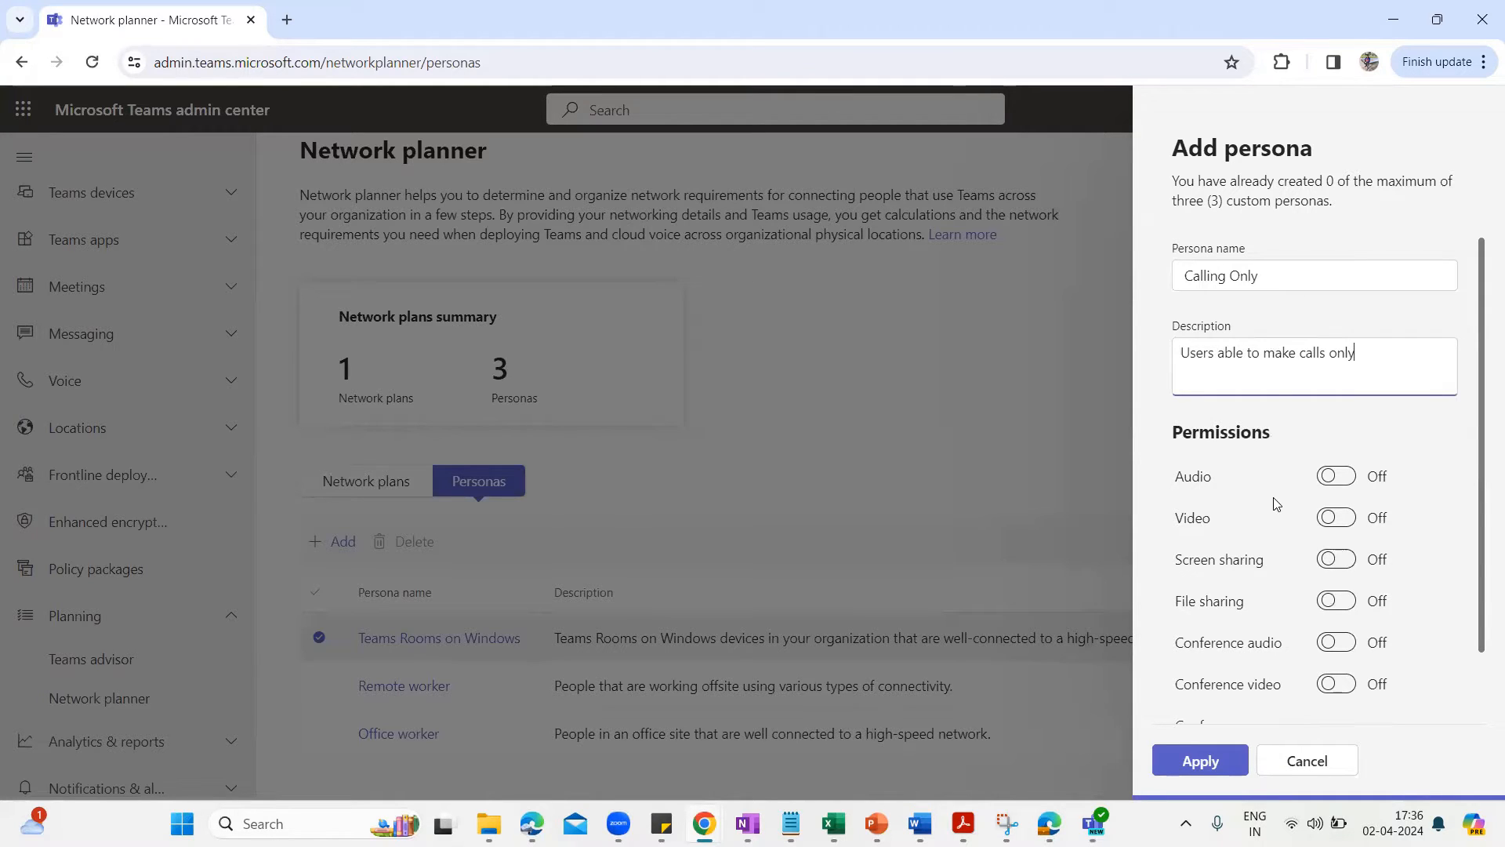
scroll(1274, 504, down, 1)
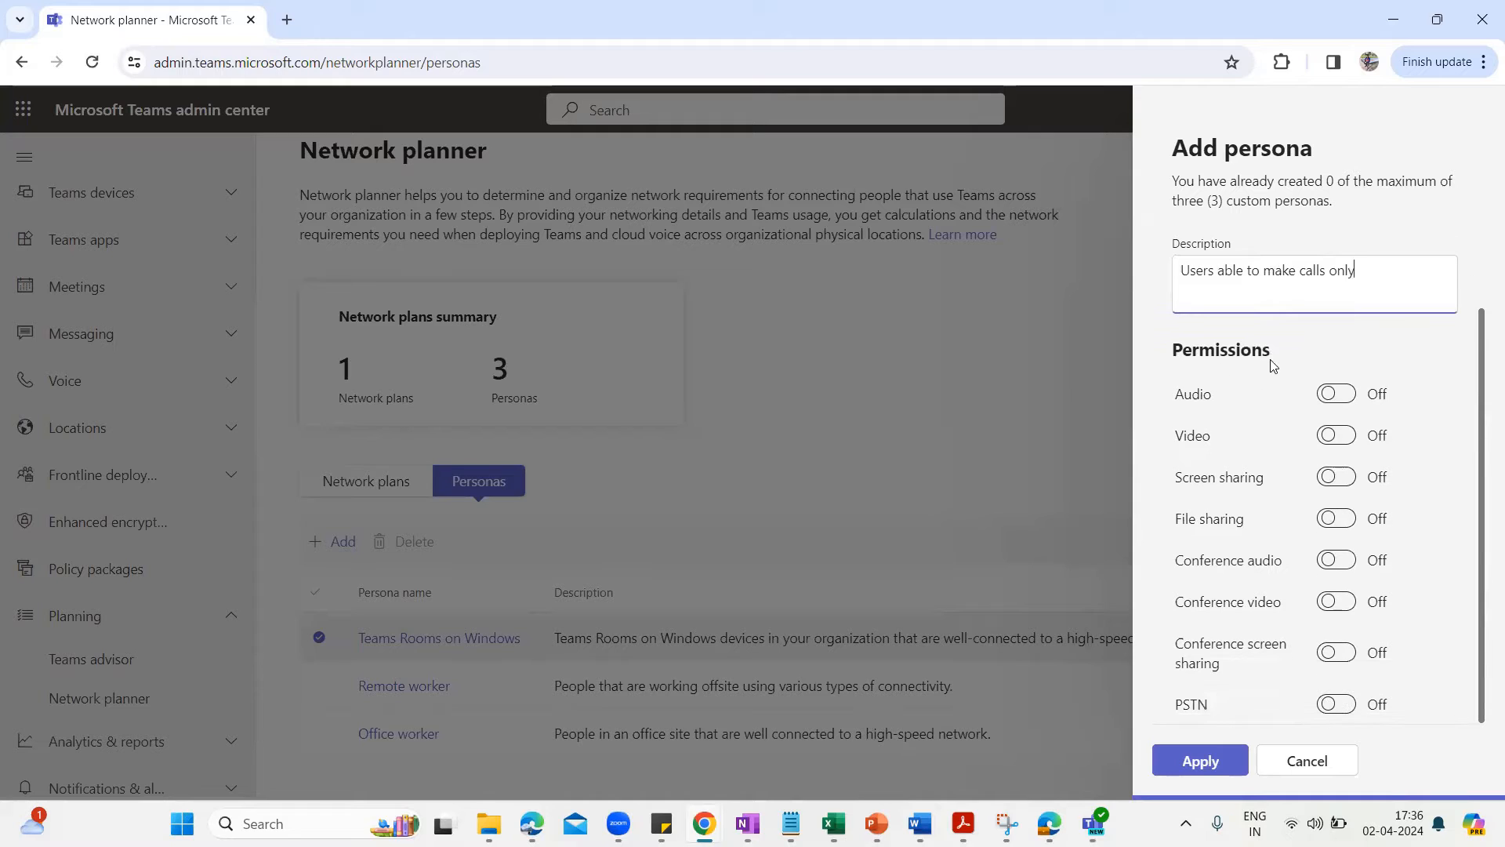
scroll(1273, 366, up, 1)
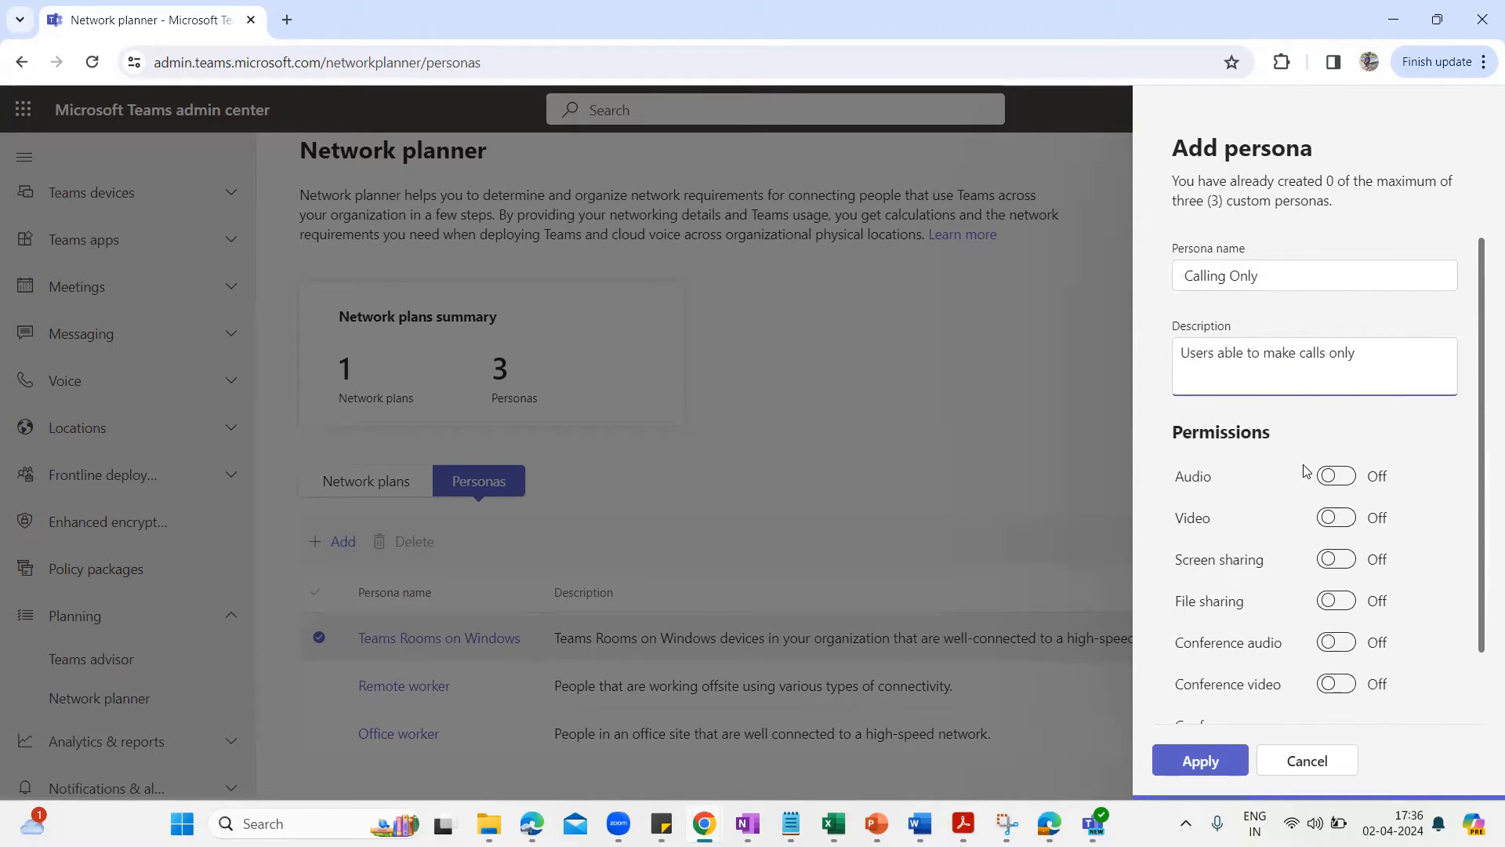
click(1343, 480)
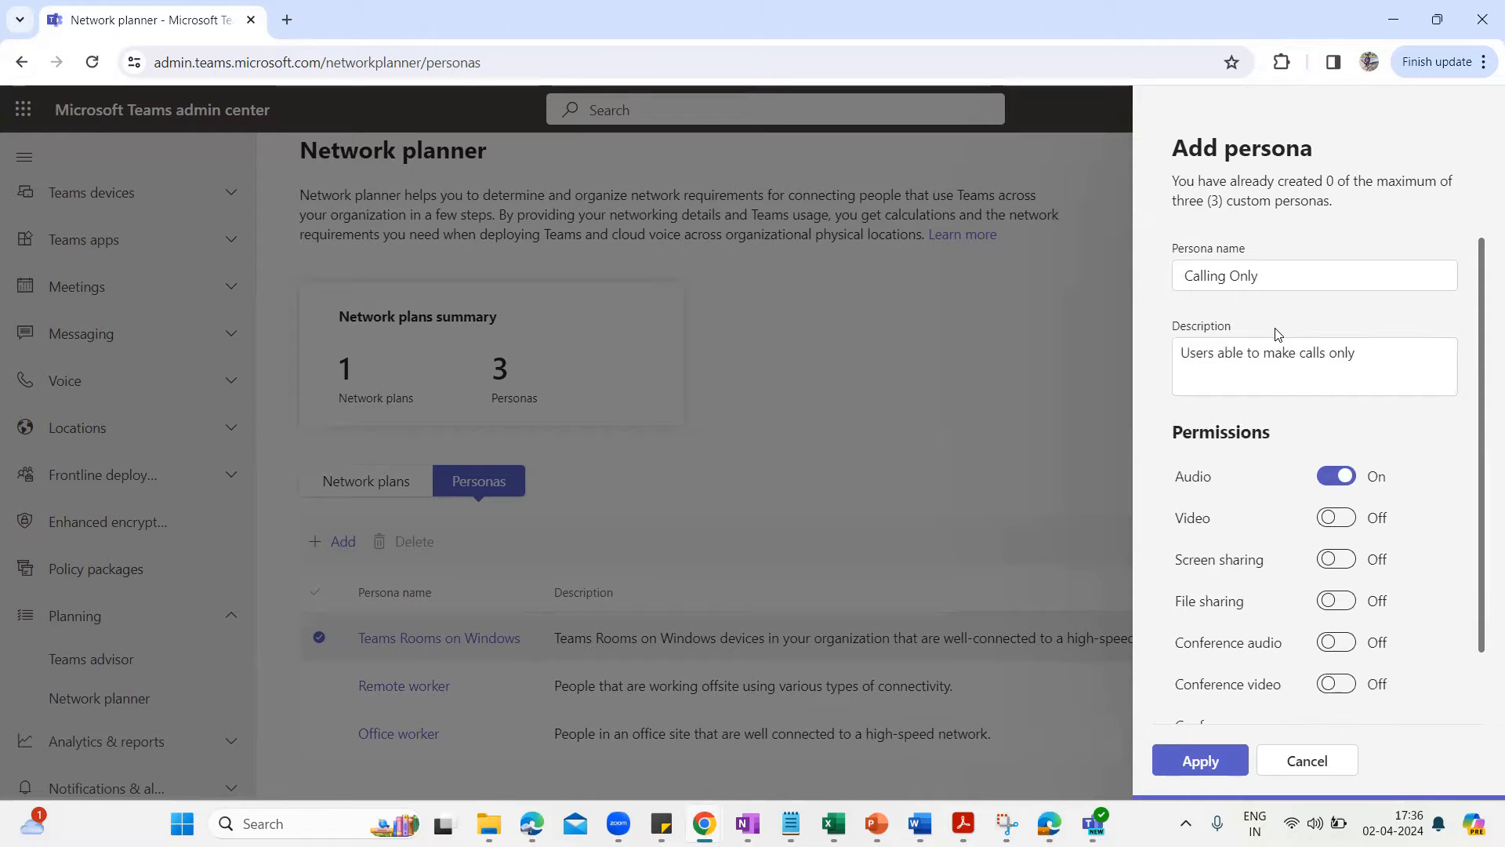
click(1341, 524)
click(1342, 520)
click(1211, 767)
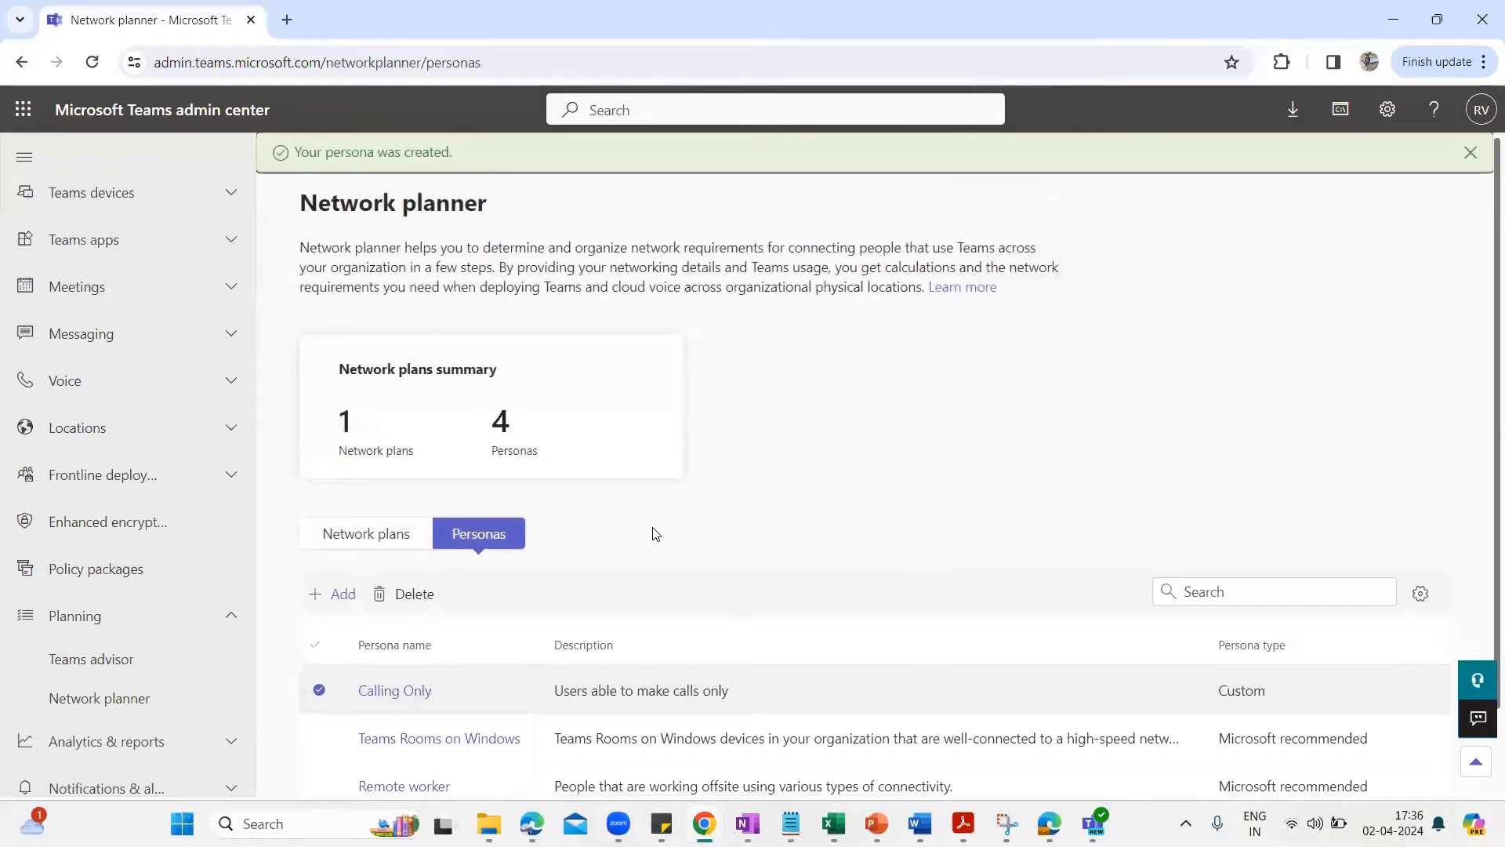
scroll(655, 534, down, 1)
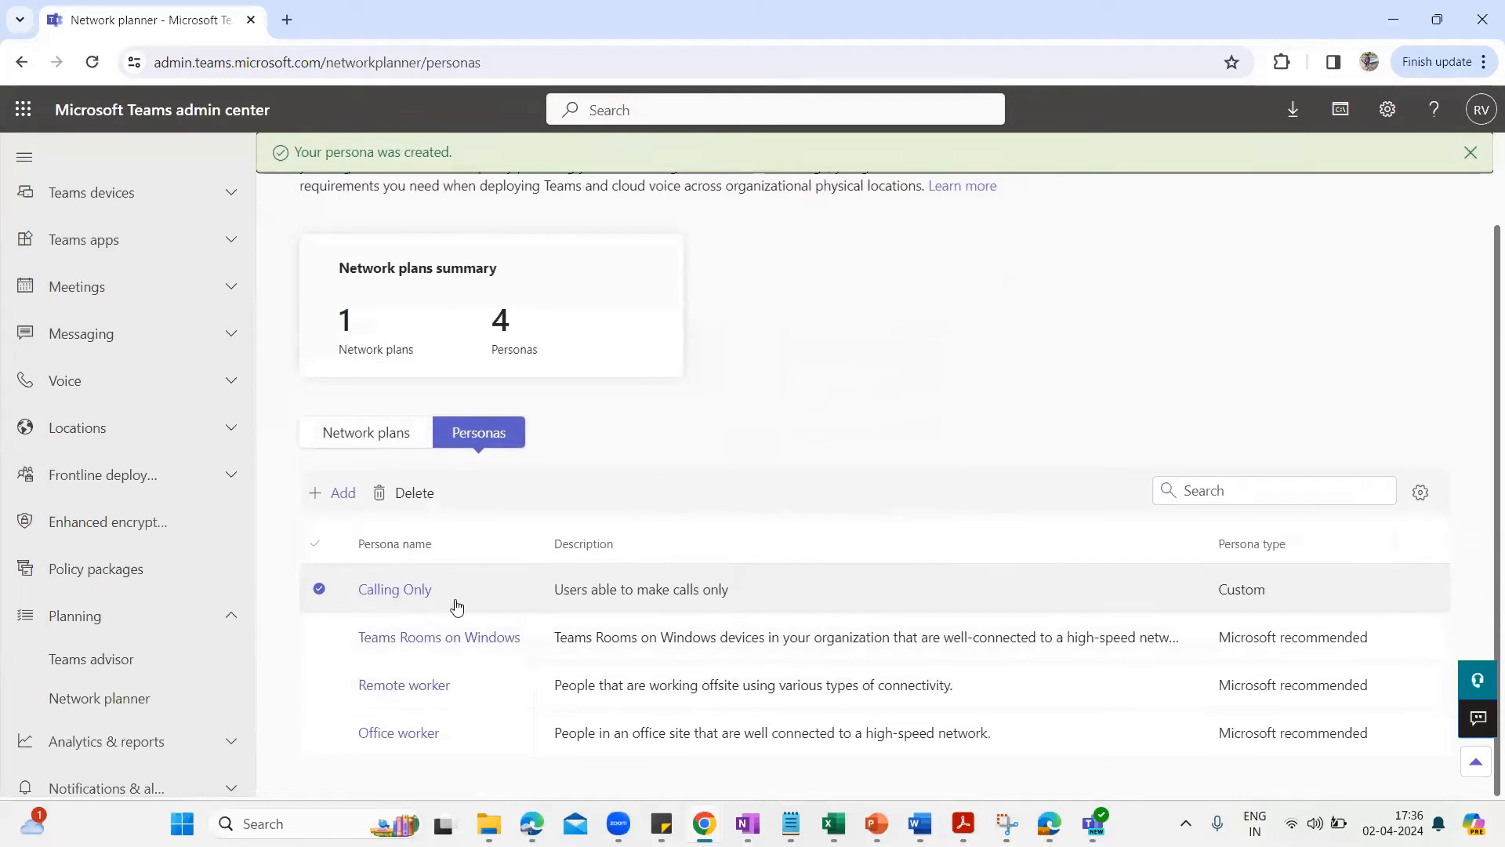
mouse_move(466, 598)
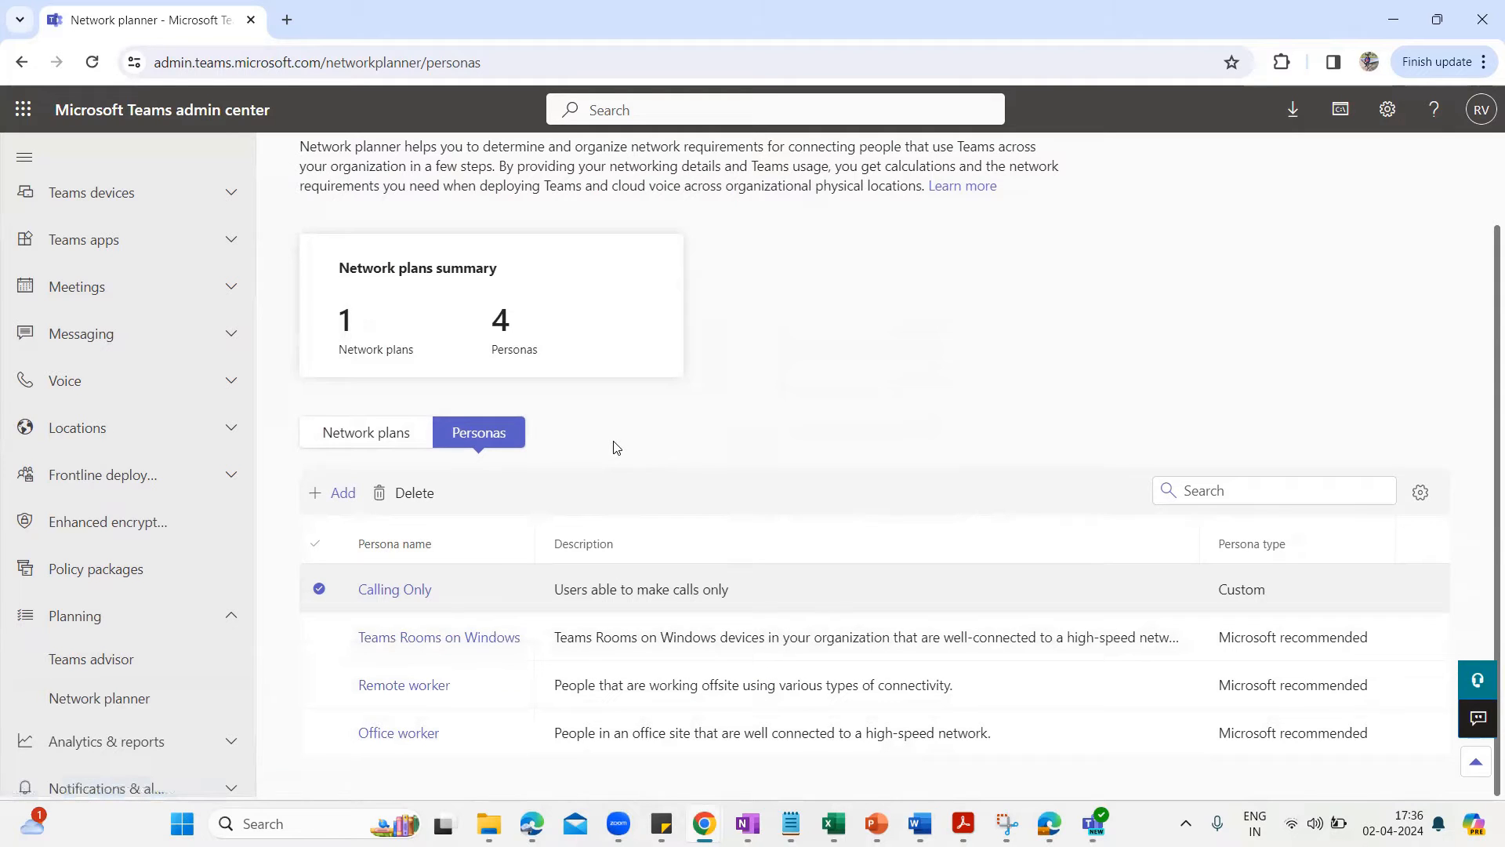
Start a network site named Bangalore HQ in the Technical Venture Network Plan, with the description "Headquarter".
click(359, 439)
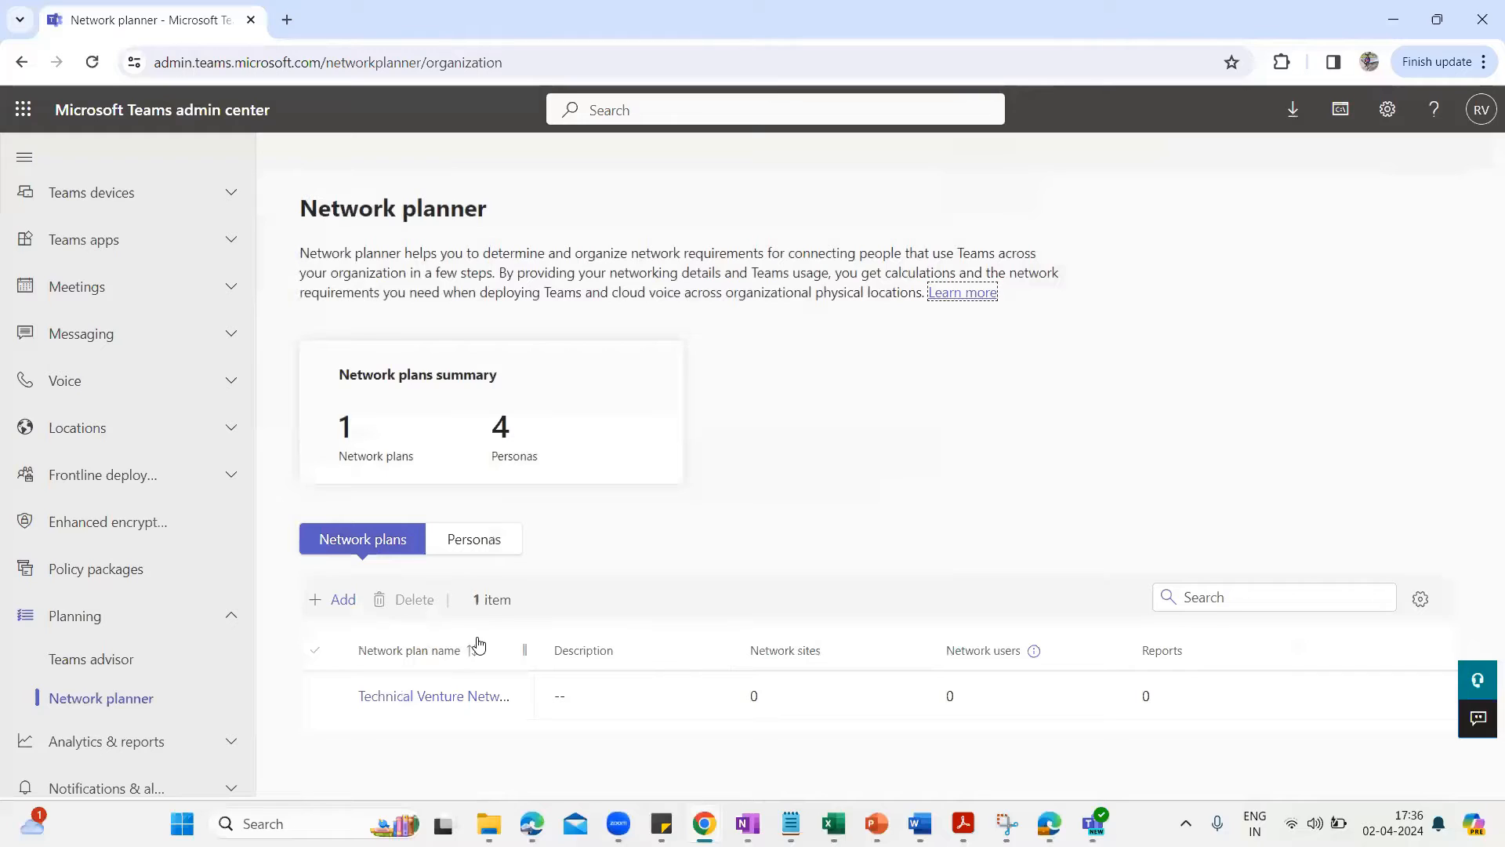
click(436, 695)
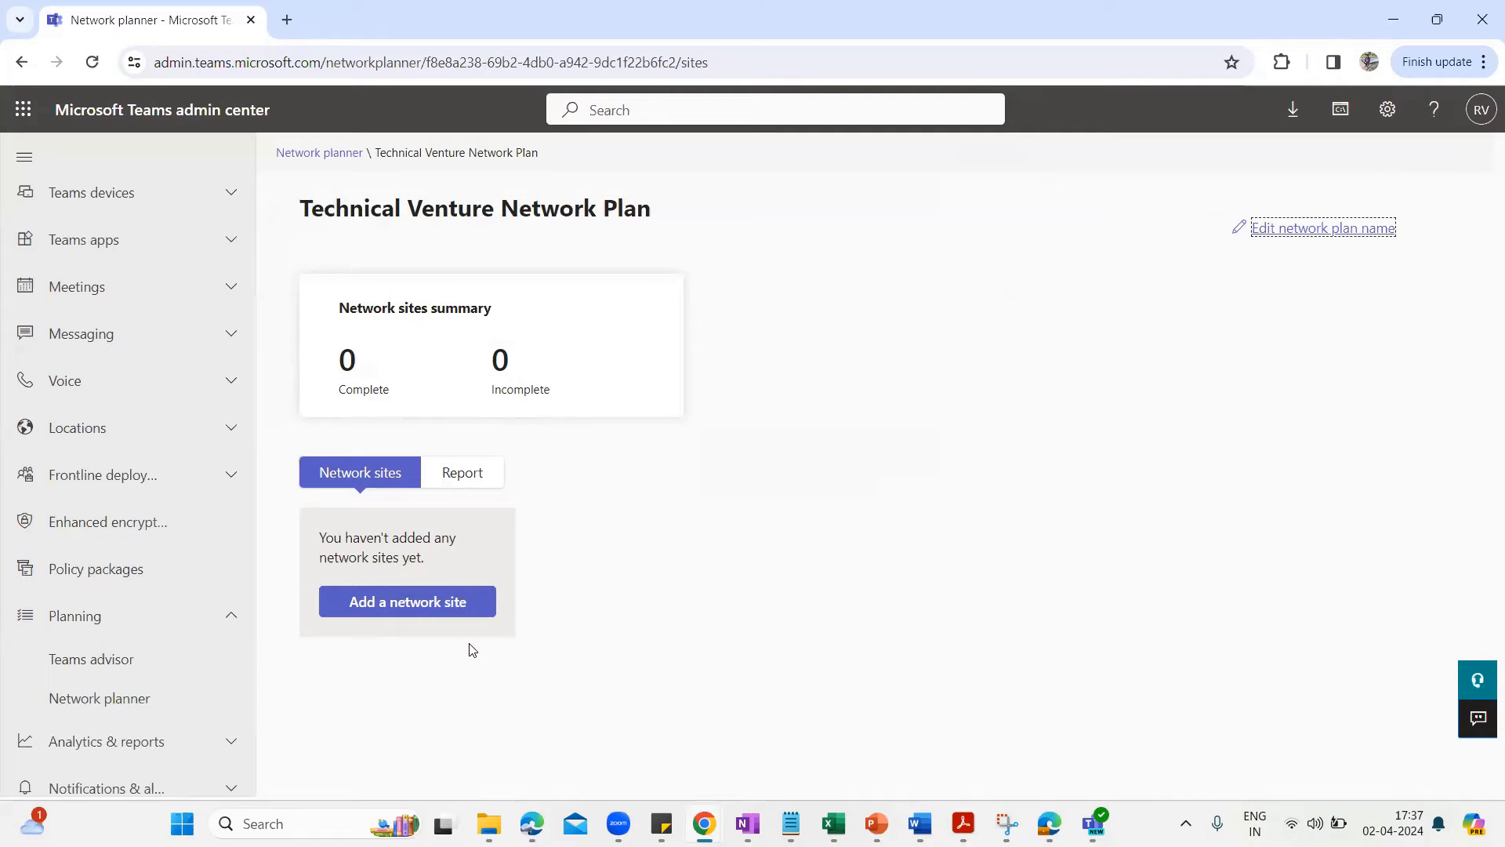
click(410, 605)
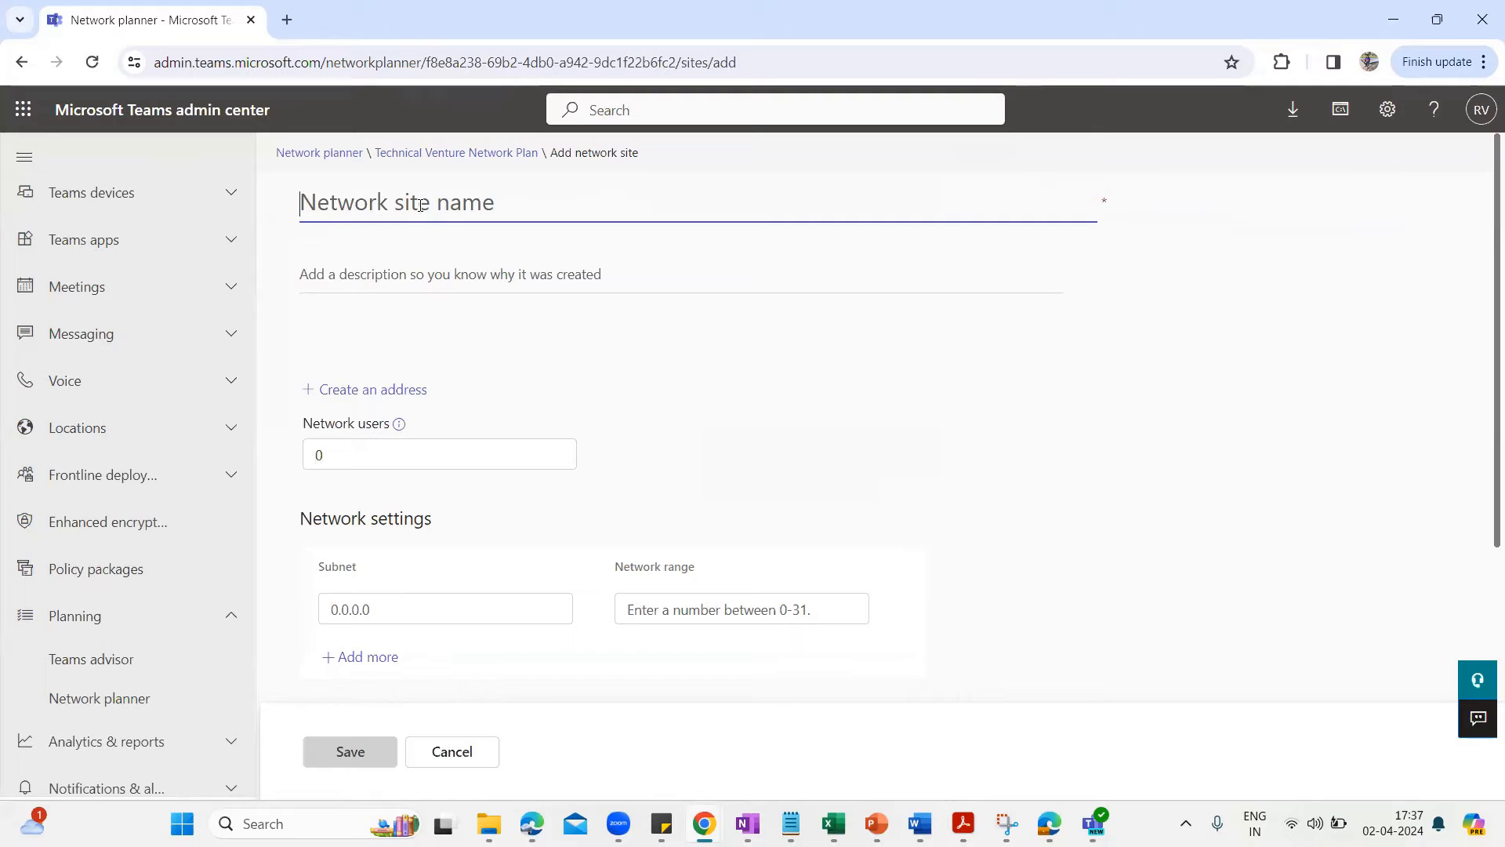
text(Bangal)
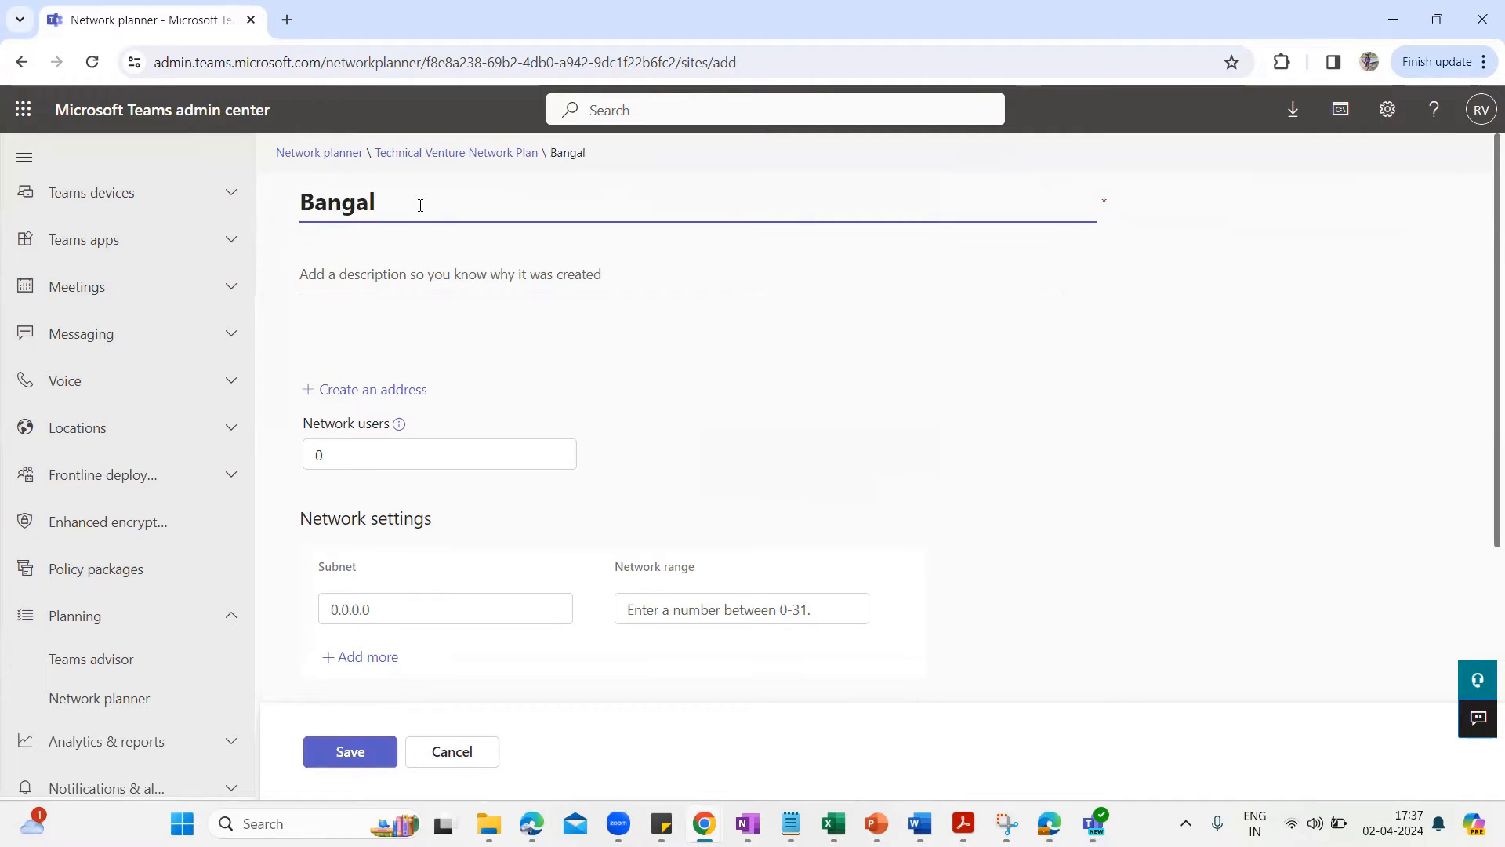
text(ore HQ)
click(394, 274)
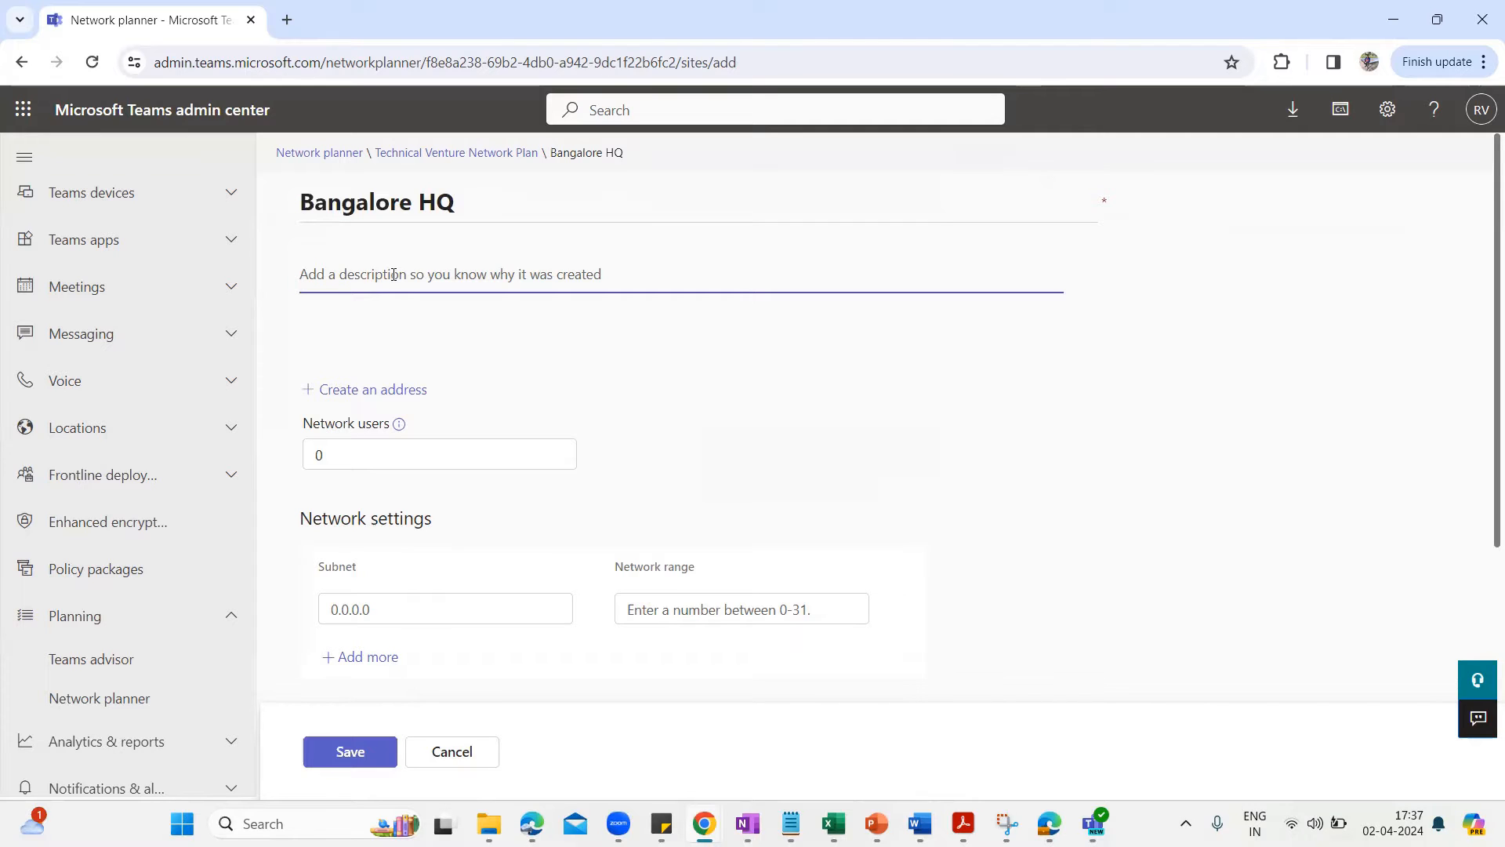
text(Headqua)
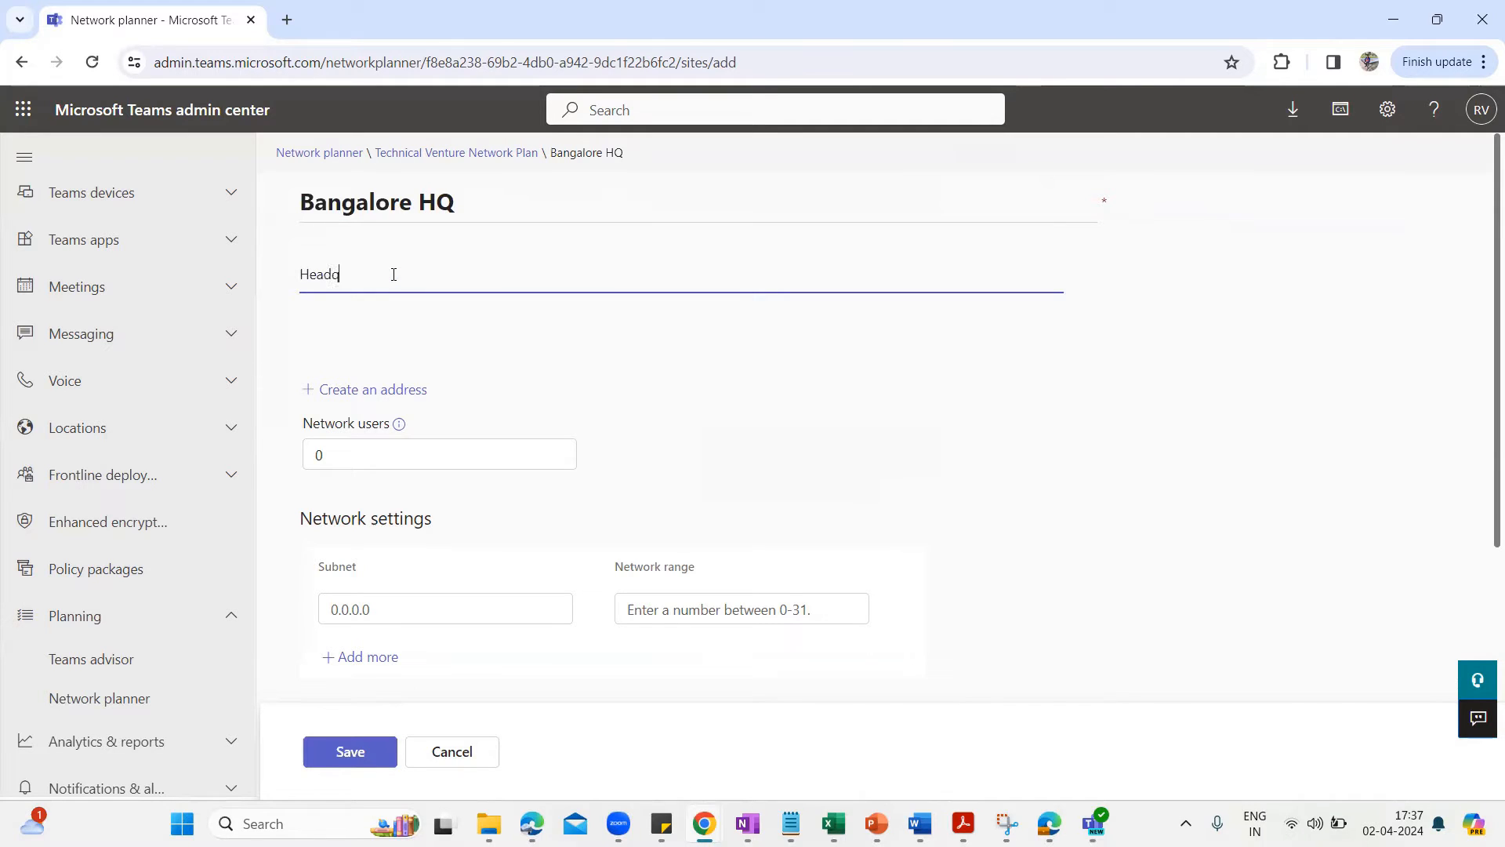
text(rter)
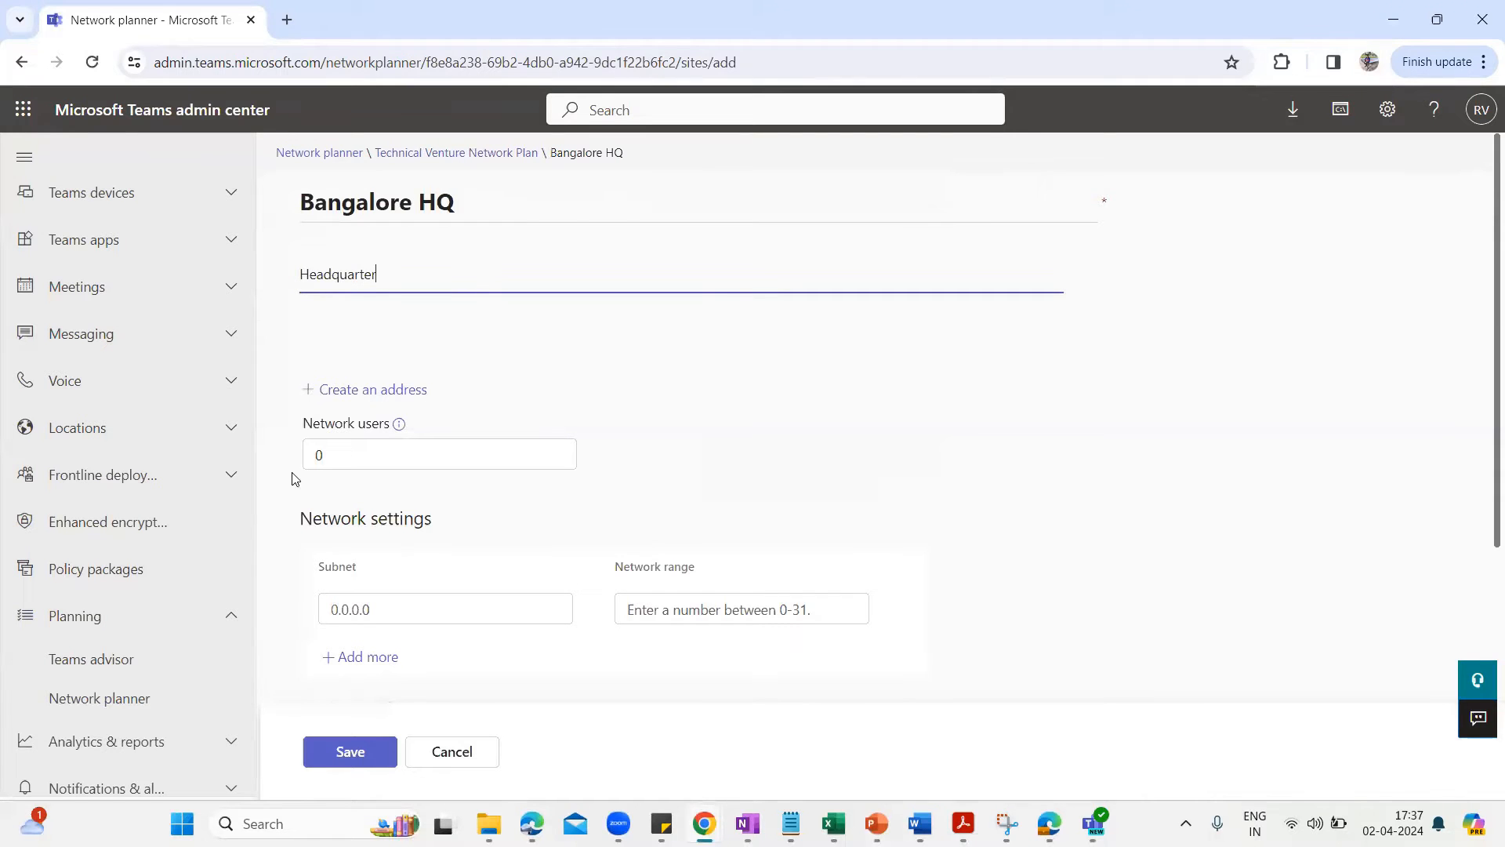
Set the number of network users for the Bangalore HQ site to 1000.
scroll(402, 405, down, 3)
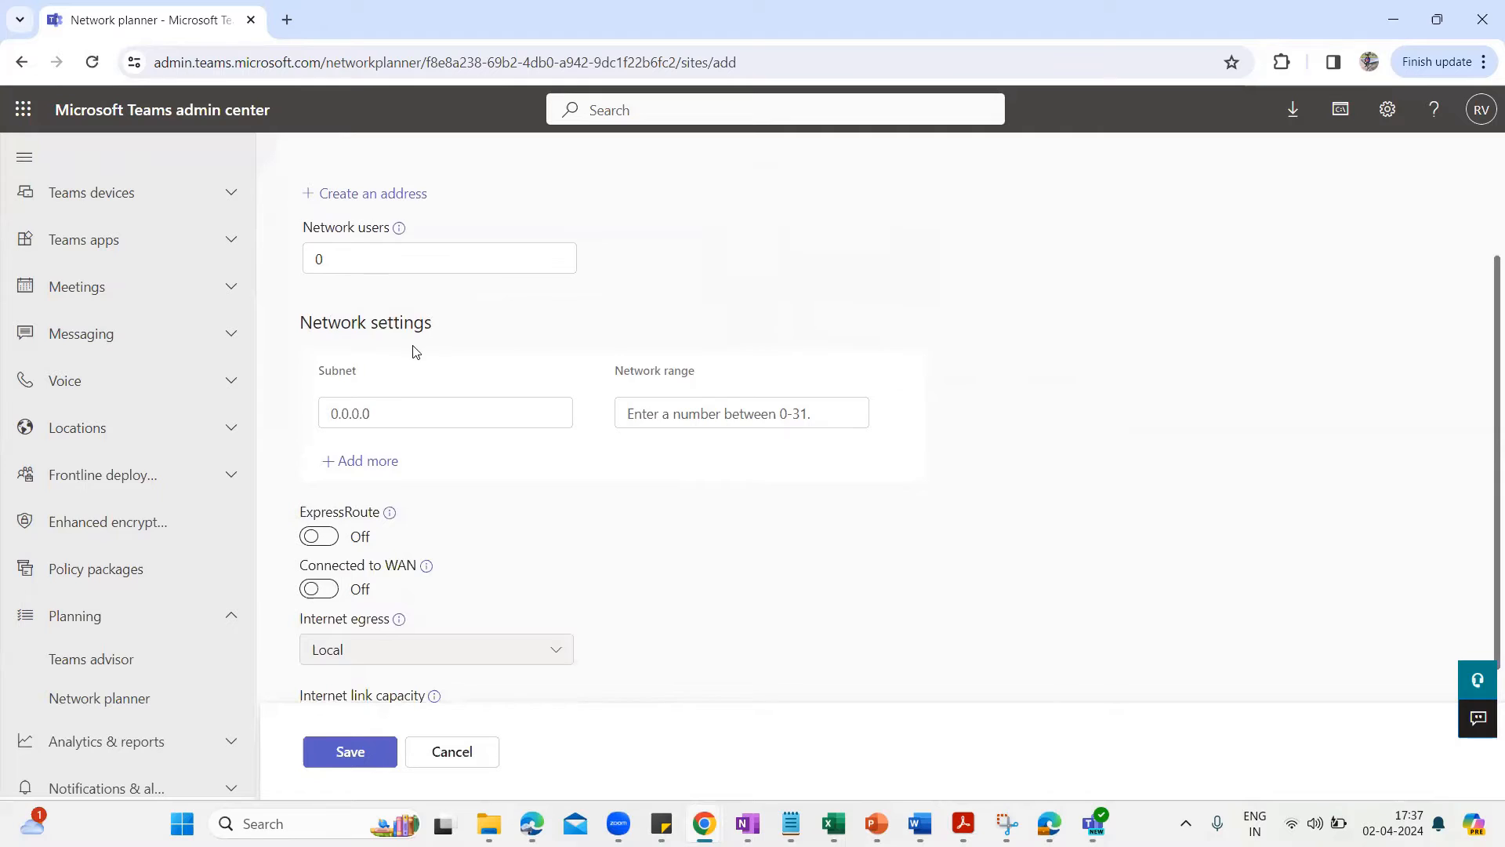
scroll(416, 351, up, 3)
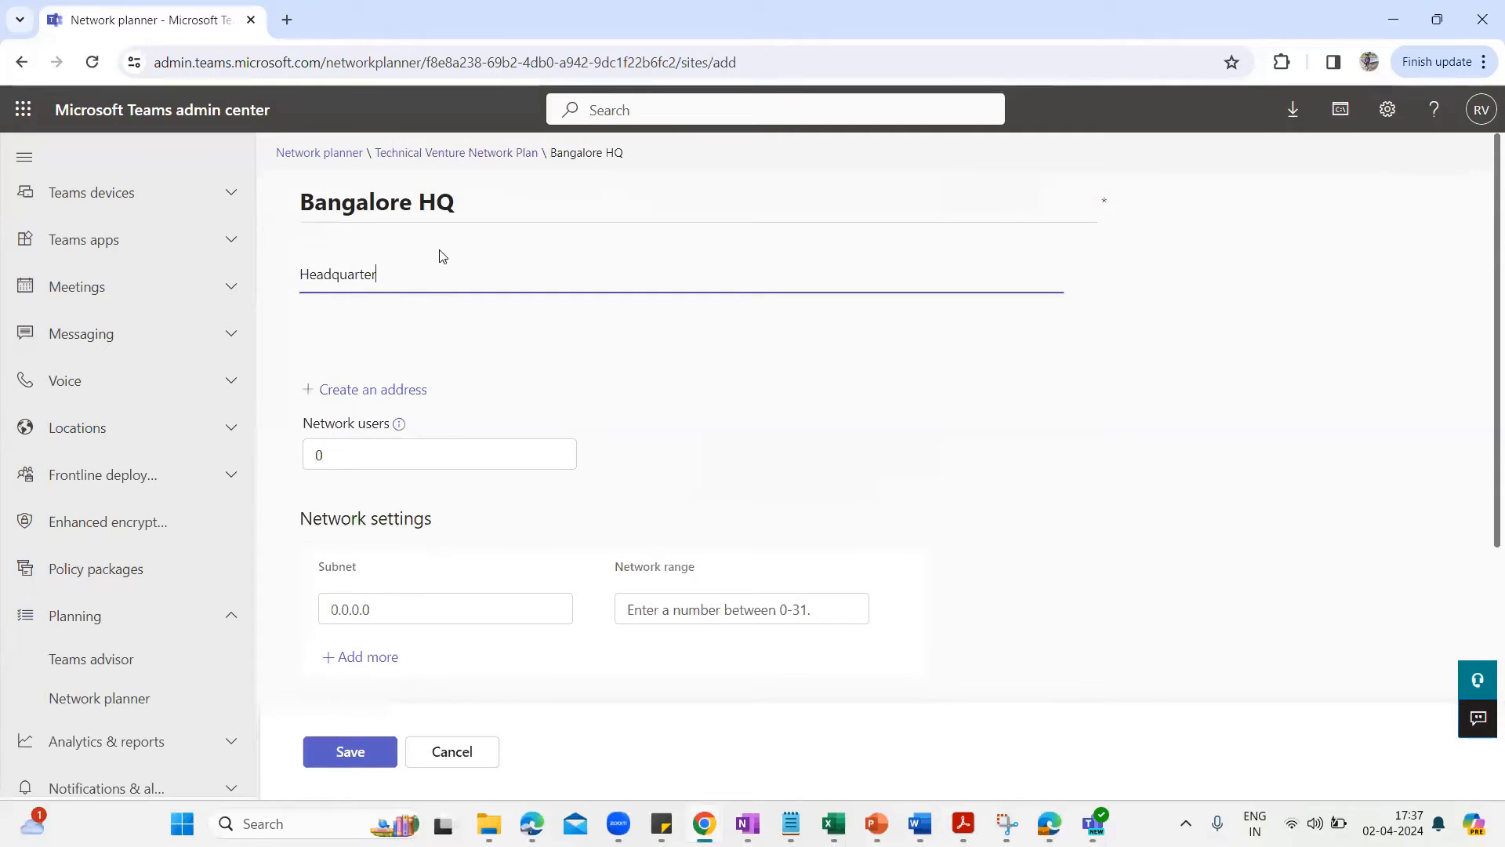
drag(304, 455, 497, 438)
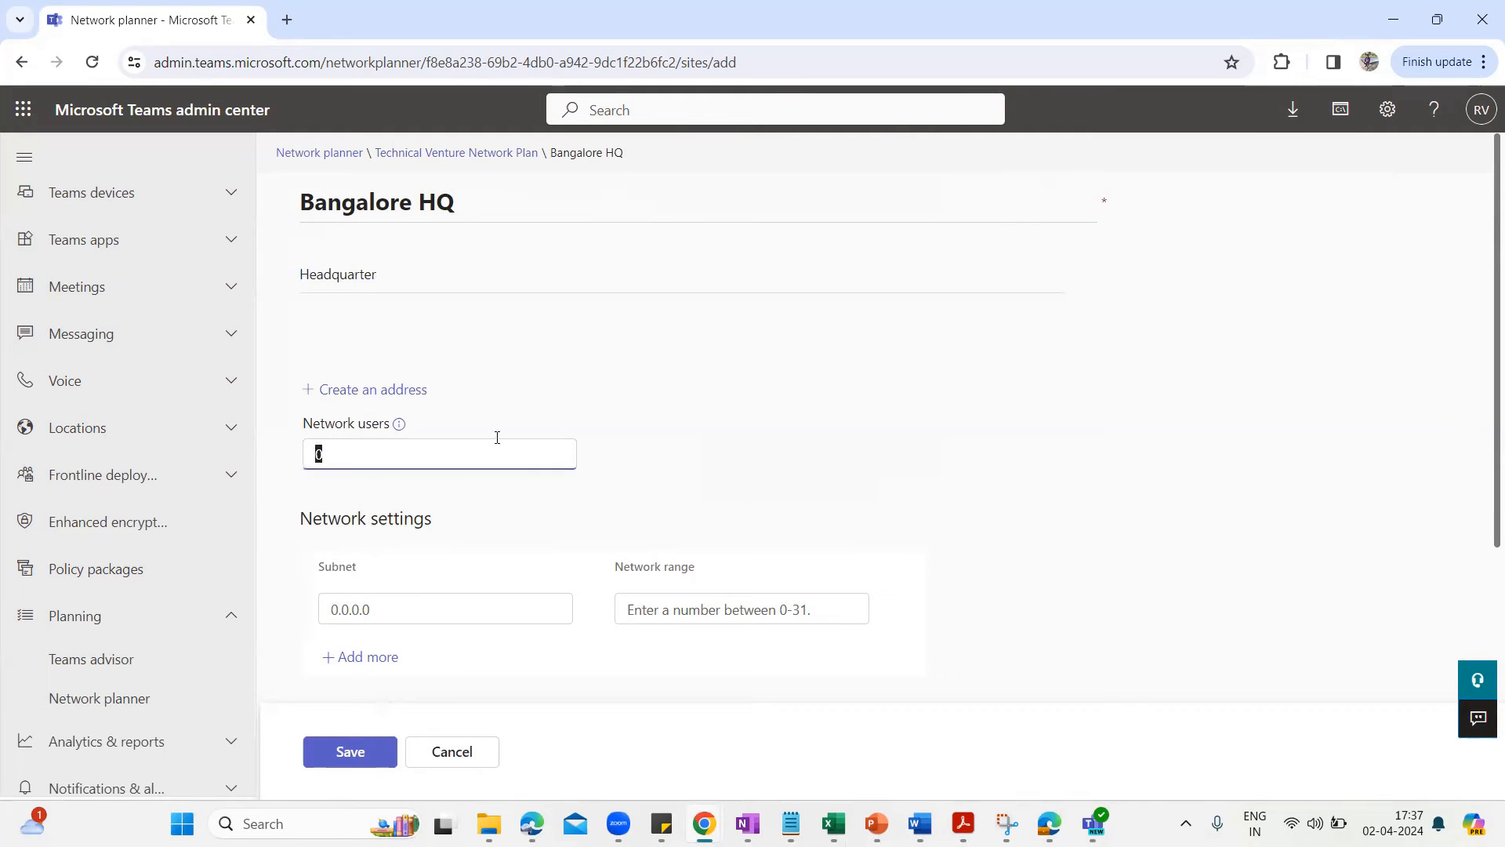
click(977, 429)
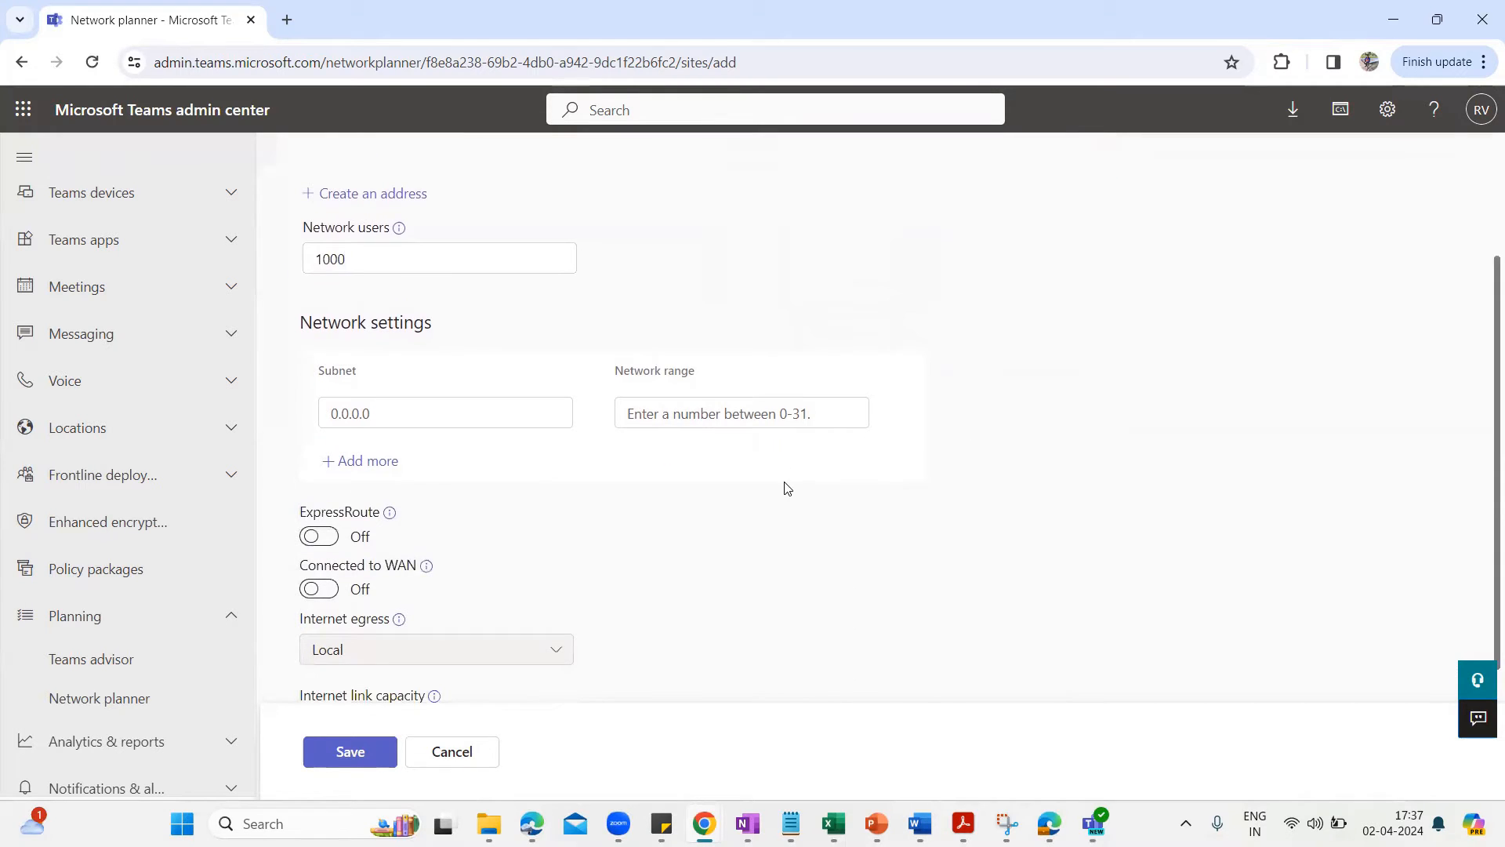
Add two extra subnet rows to the site's network settings and remove both again.
click(381, 410)
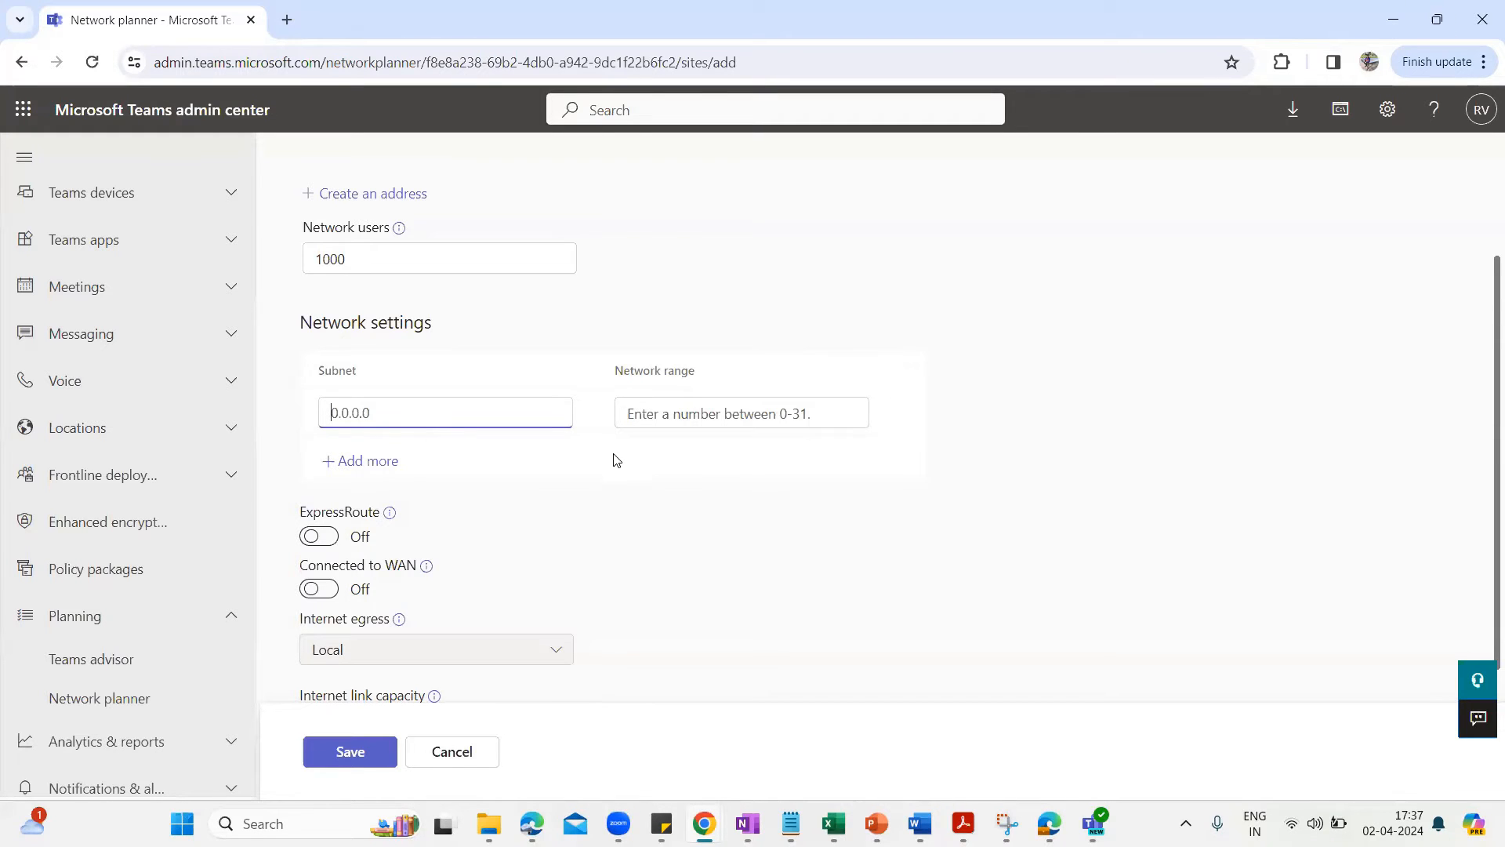
click(375, 461)
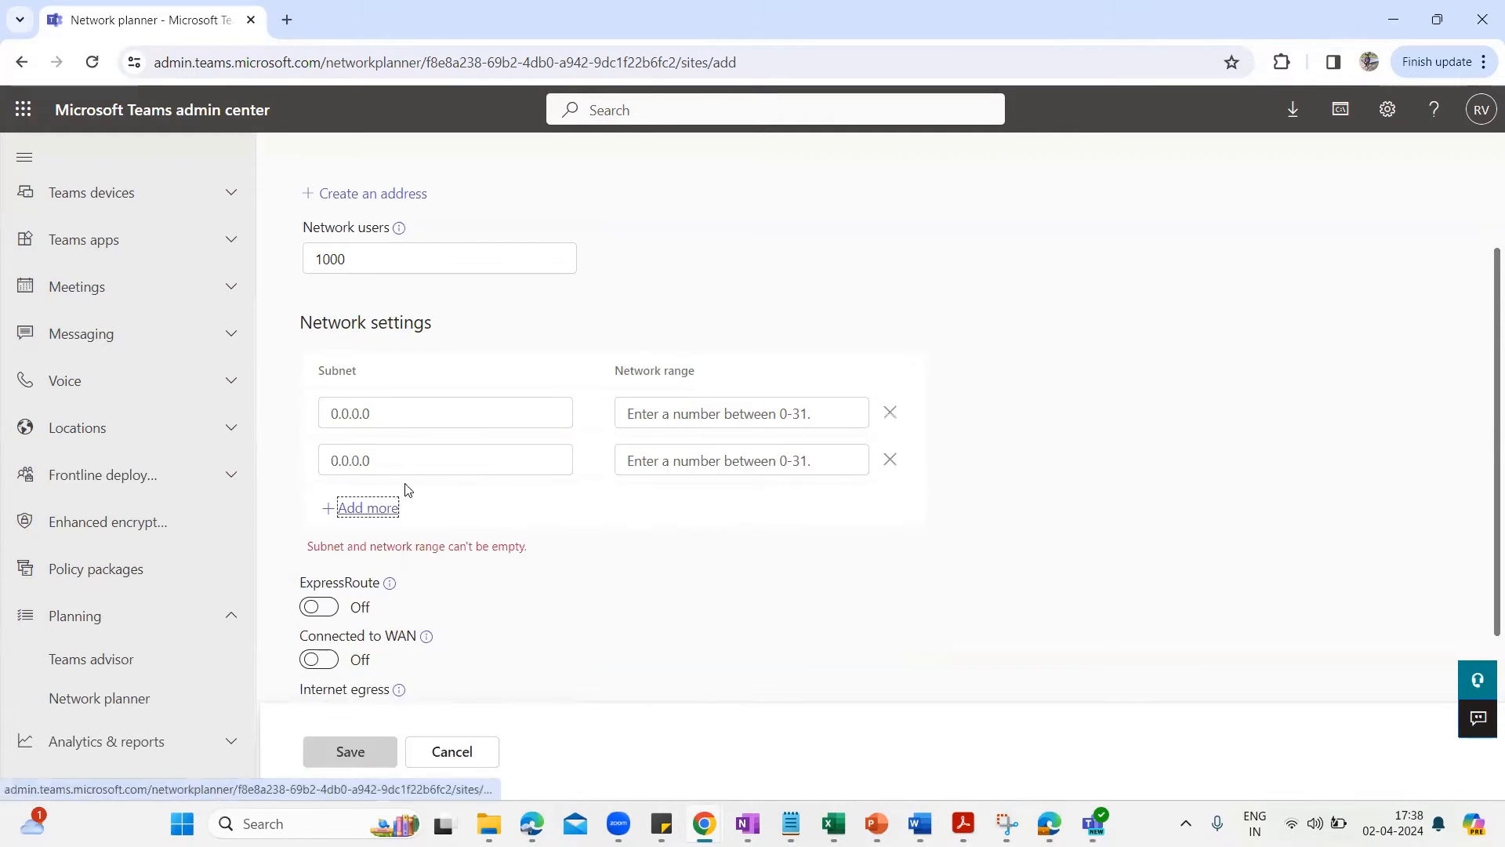
click(391, 511)
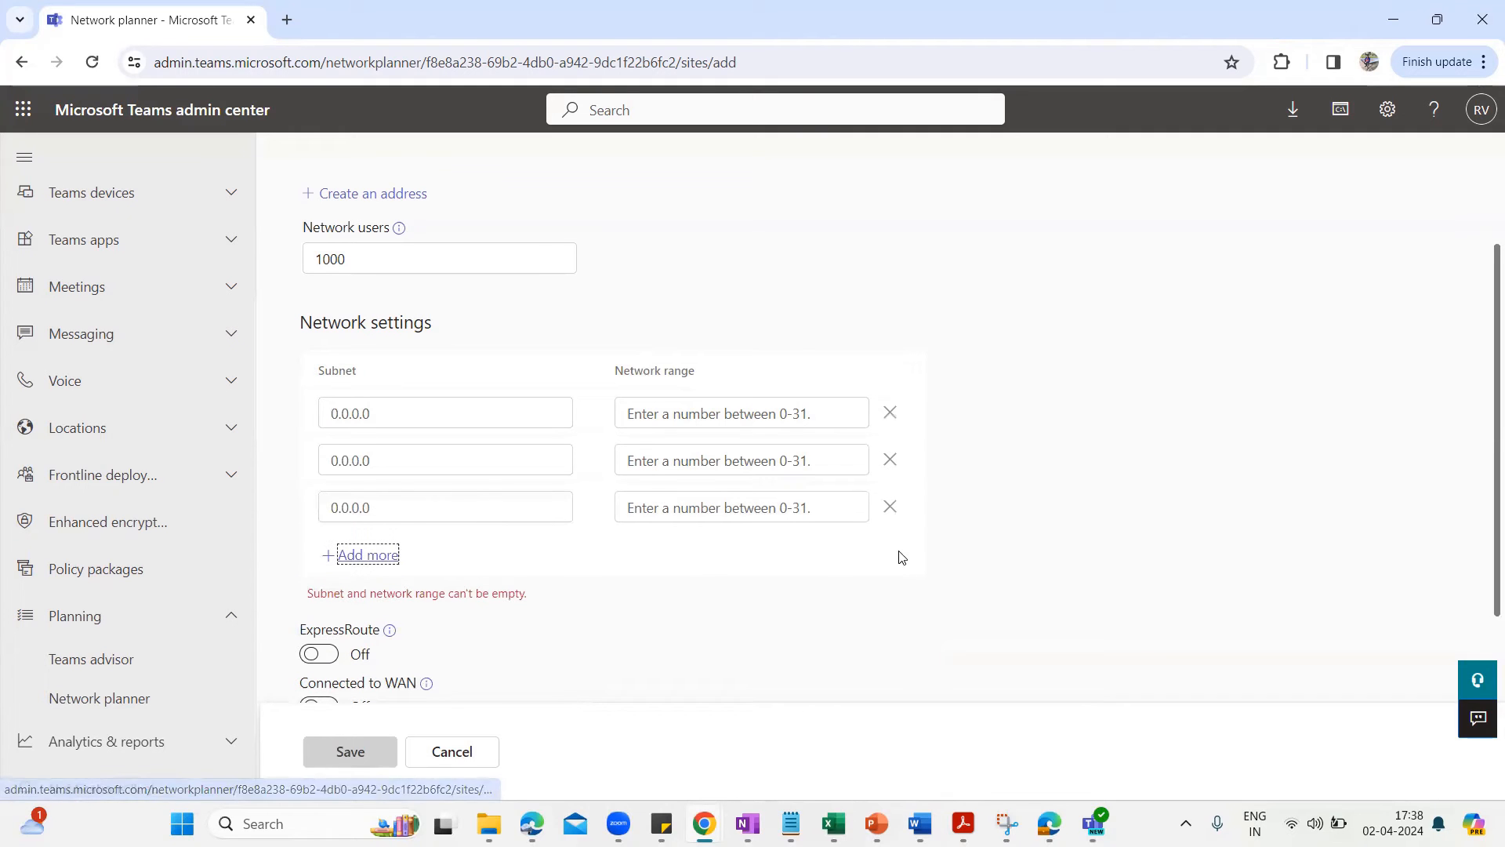
click(890, 507)
click(891, 462)
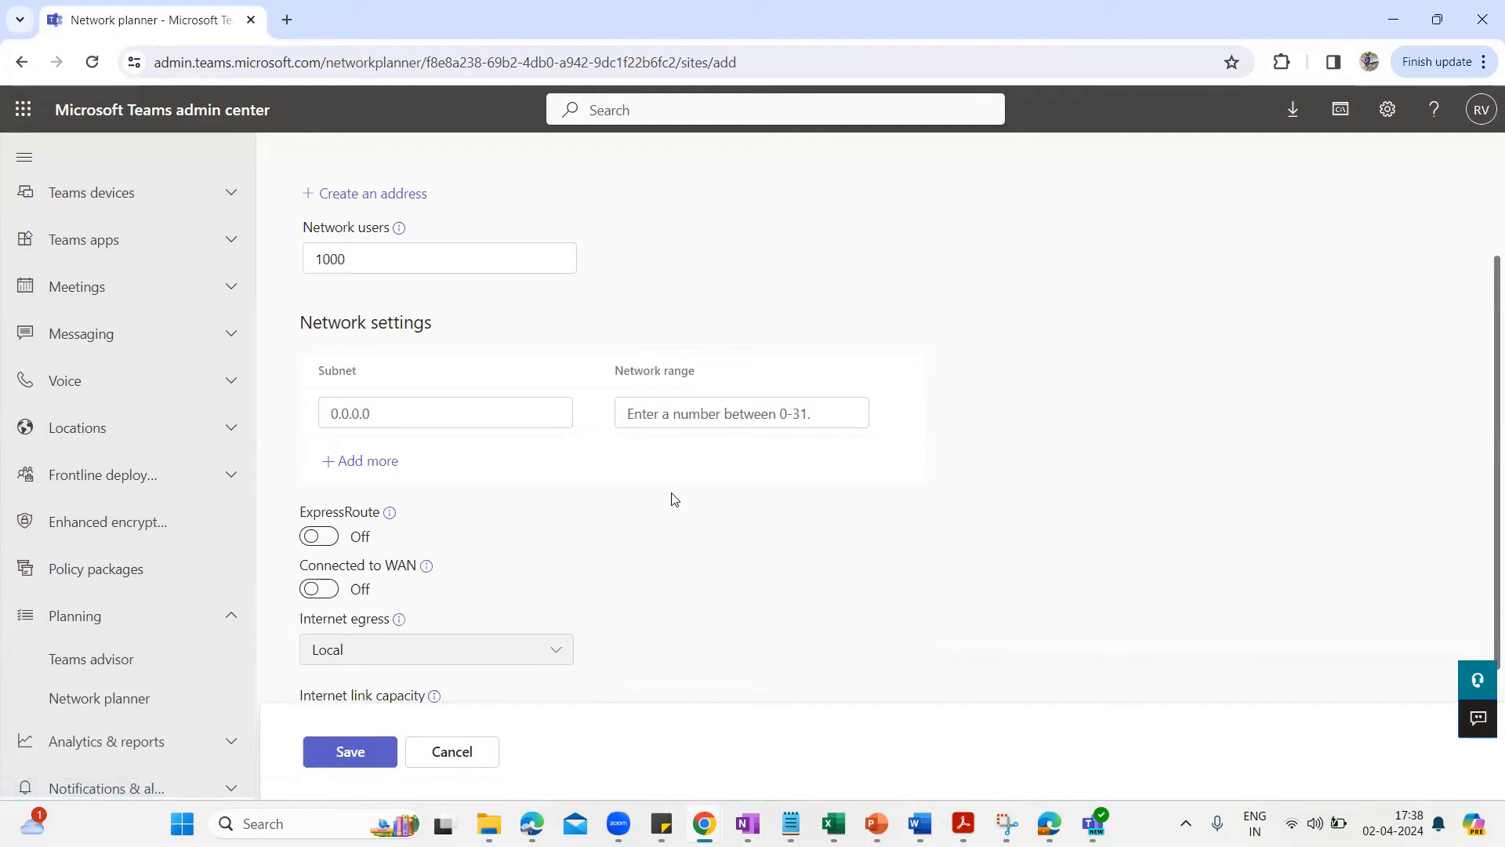
Look over the remaining network settings and read the help text explaining the ExpressRoute option.
scroll(605, 489, down, 3)
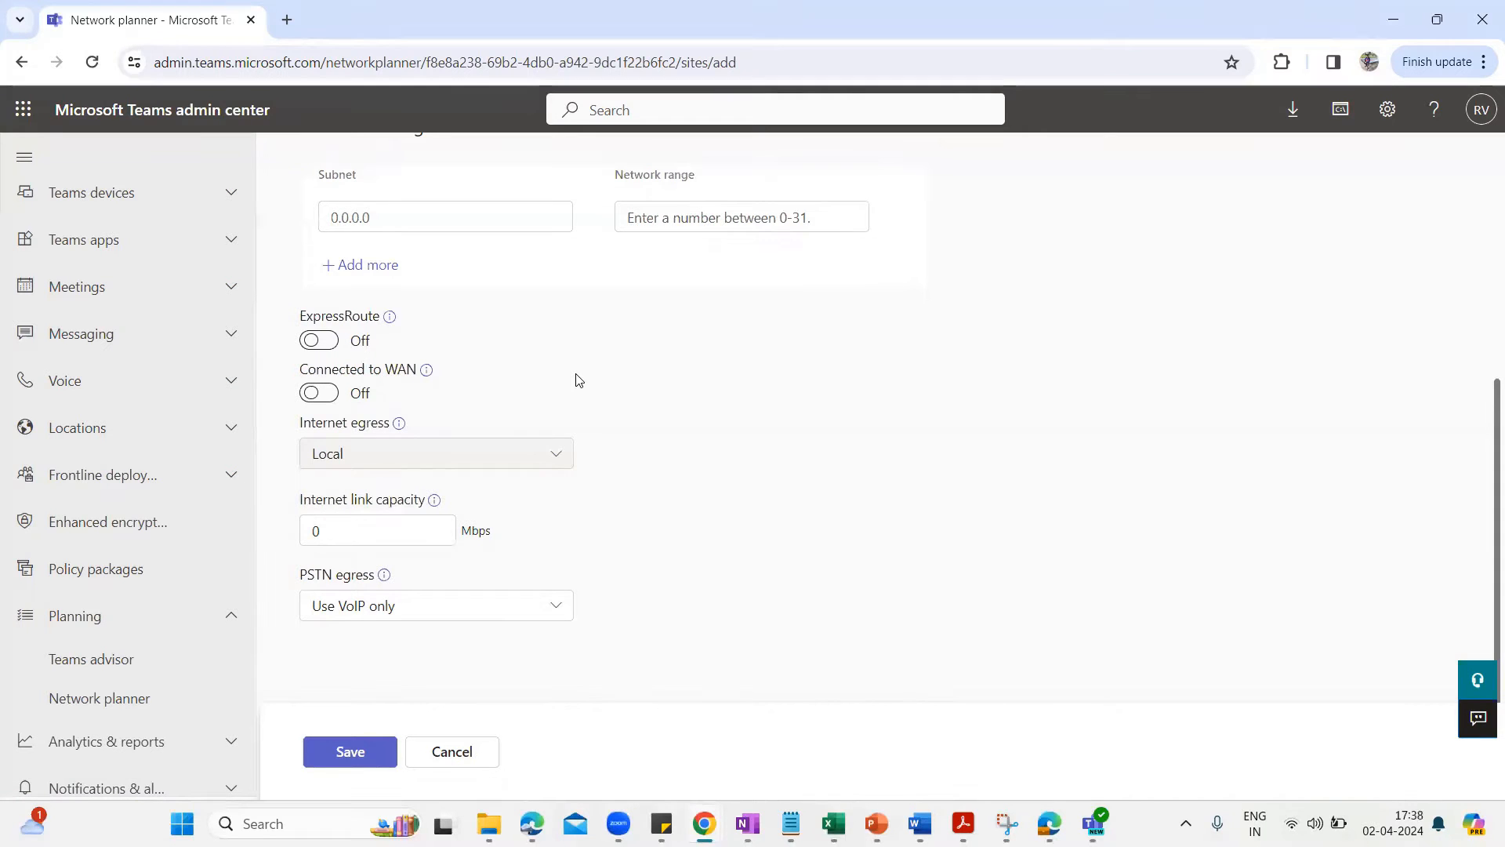
scroll(666, 396, up, 1)
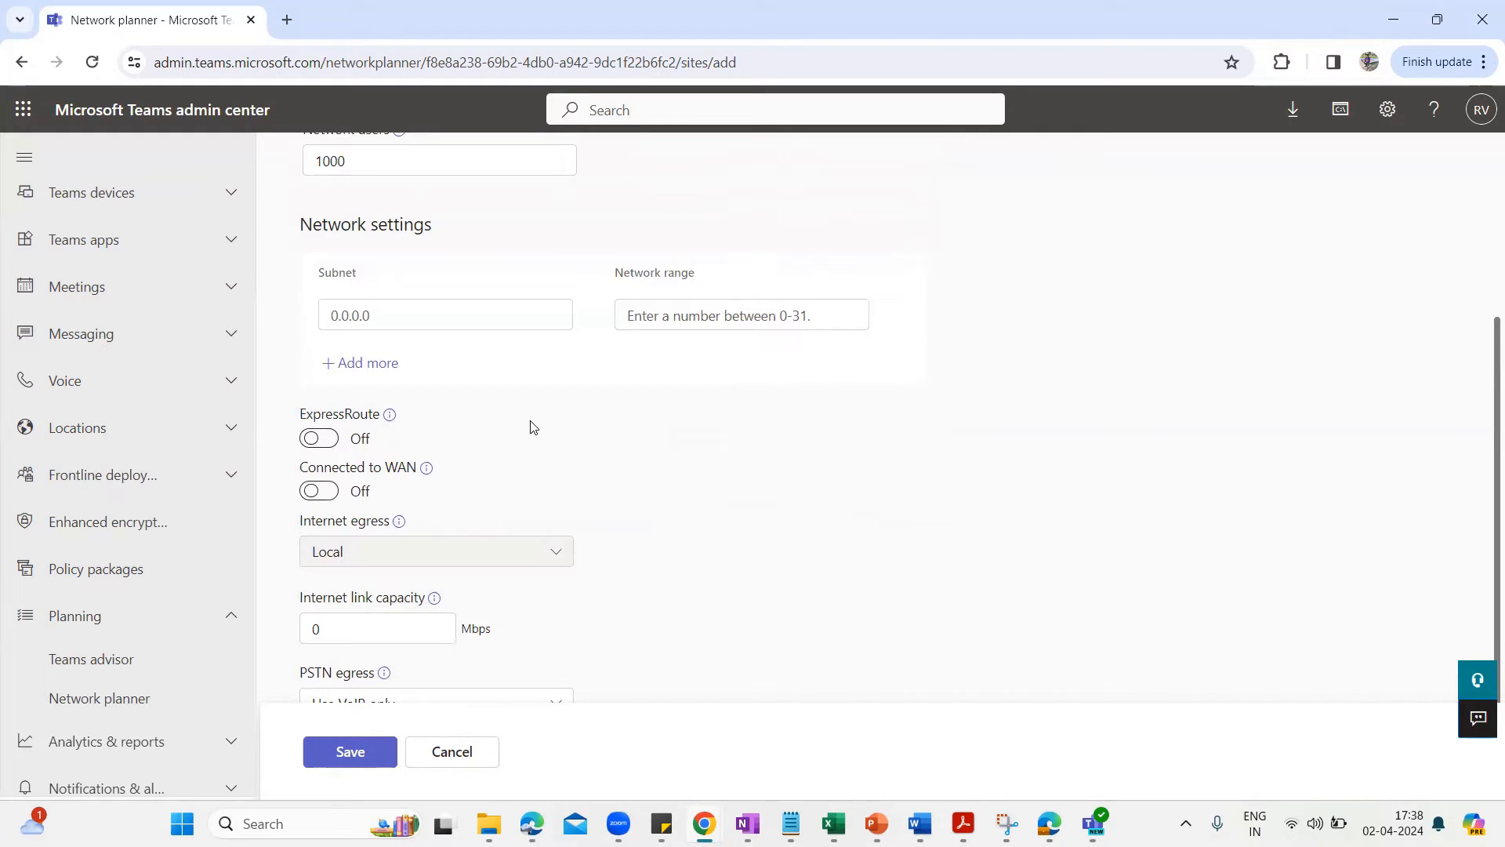
click(394, 419)
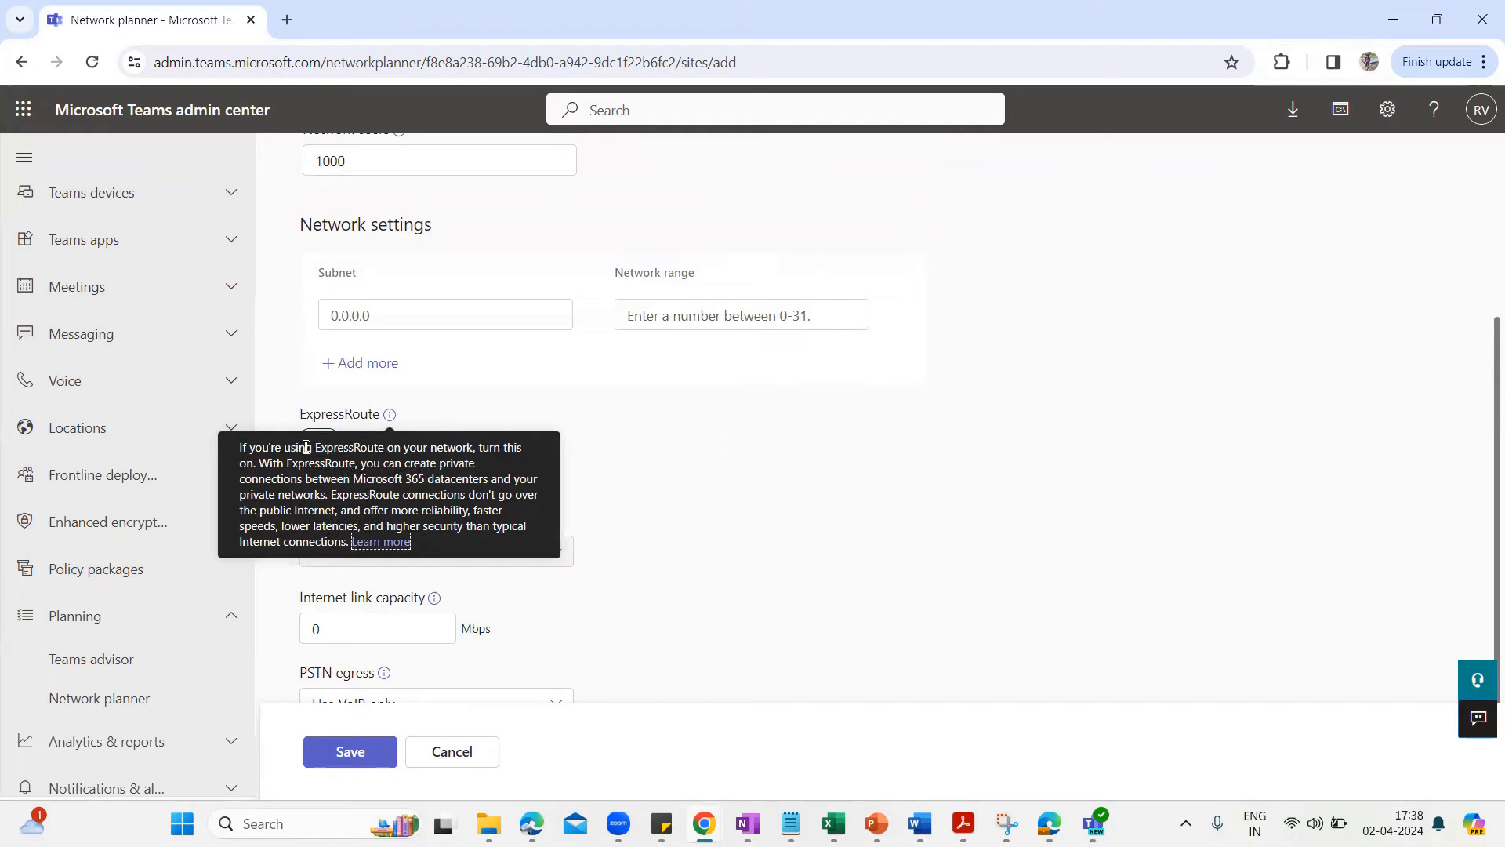
drag(314, 449, 474, 449)
click(488, 449)
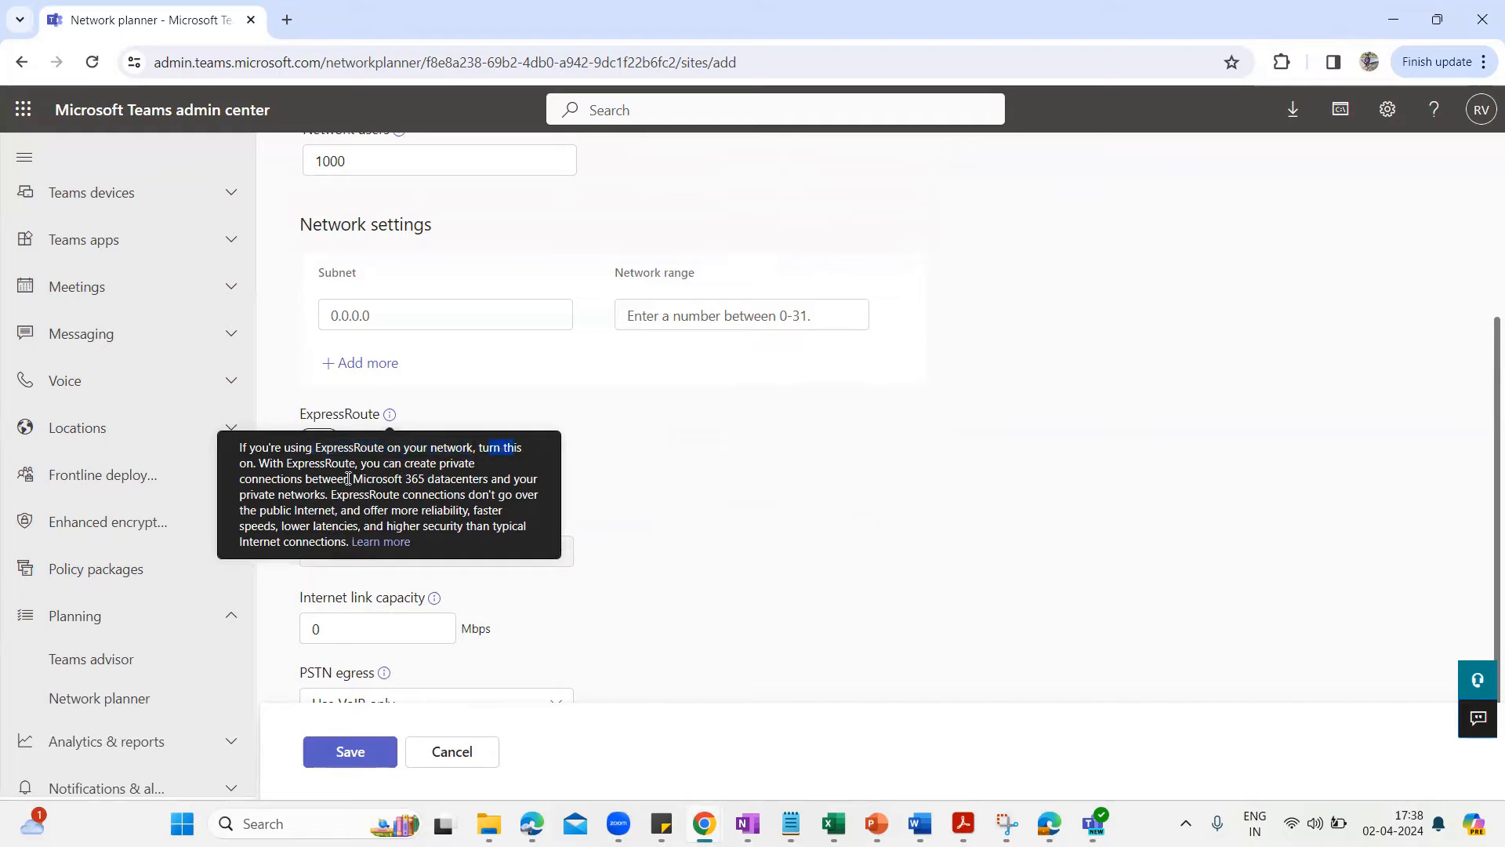
drag(266, 464, 489, 480)
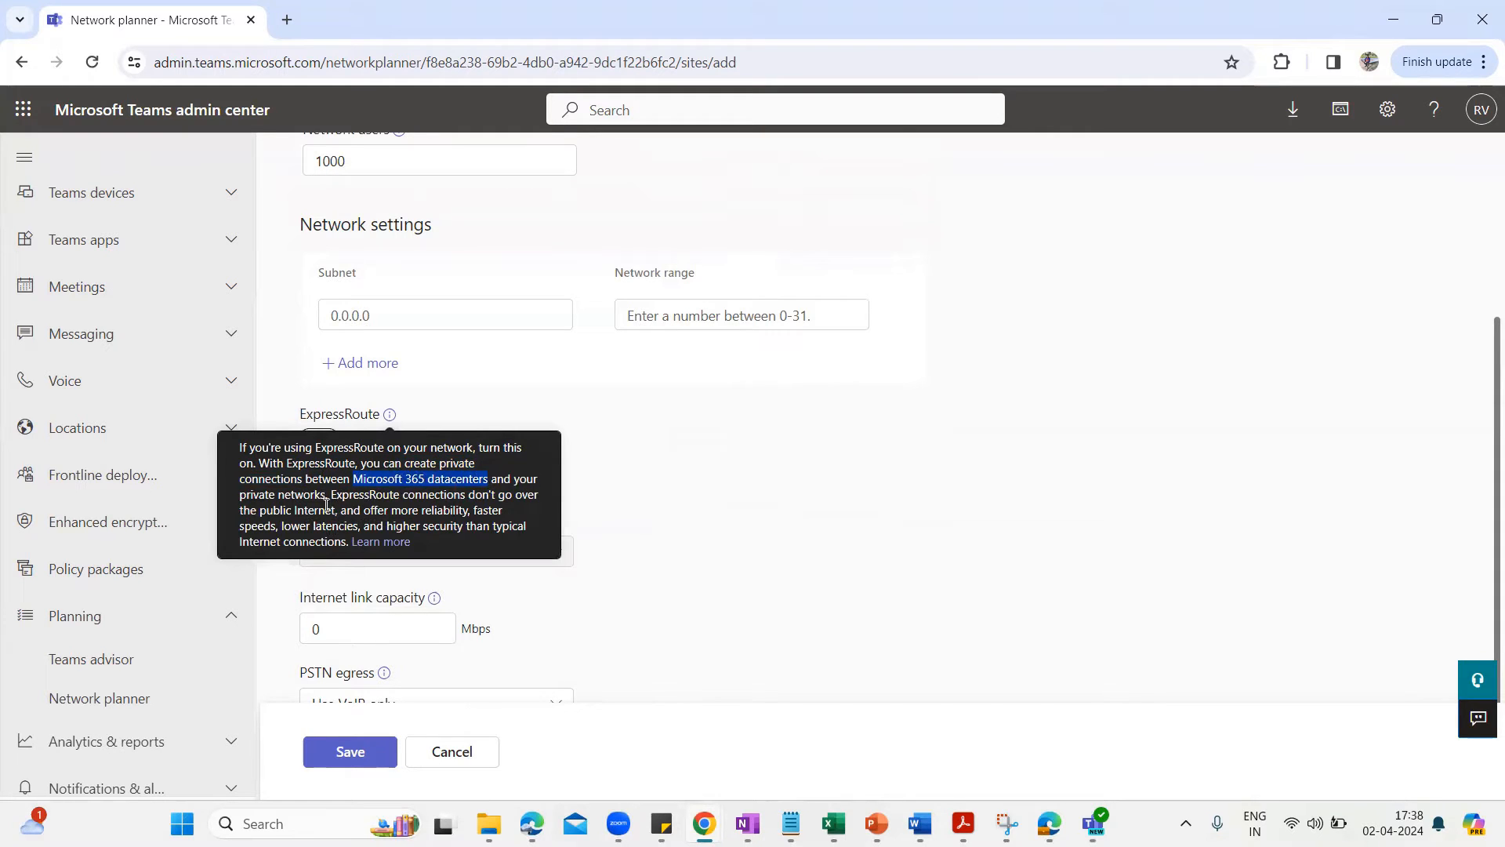
mouse_move(328, 496)
mouse_down()
mouse_move(369, 479)
mouse_move(352, 478)
mouse_up()
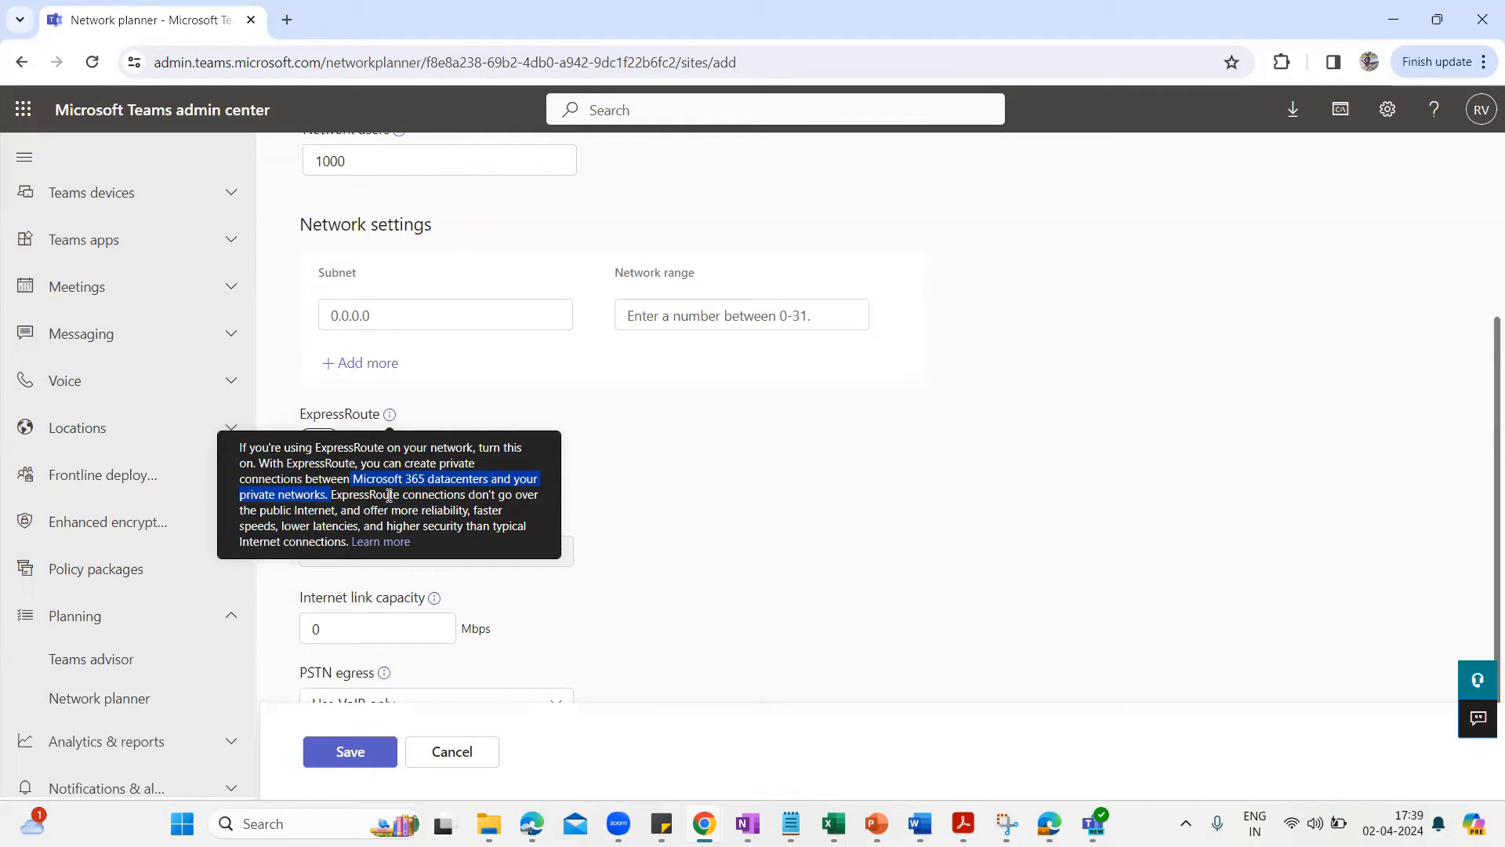
click(339, 508)
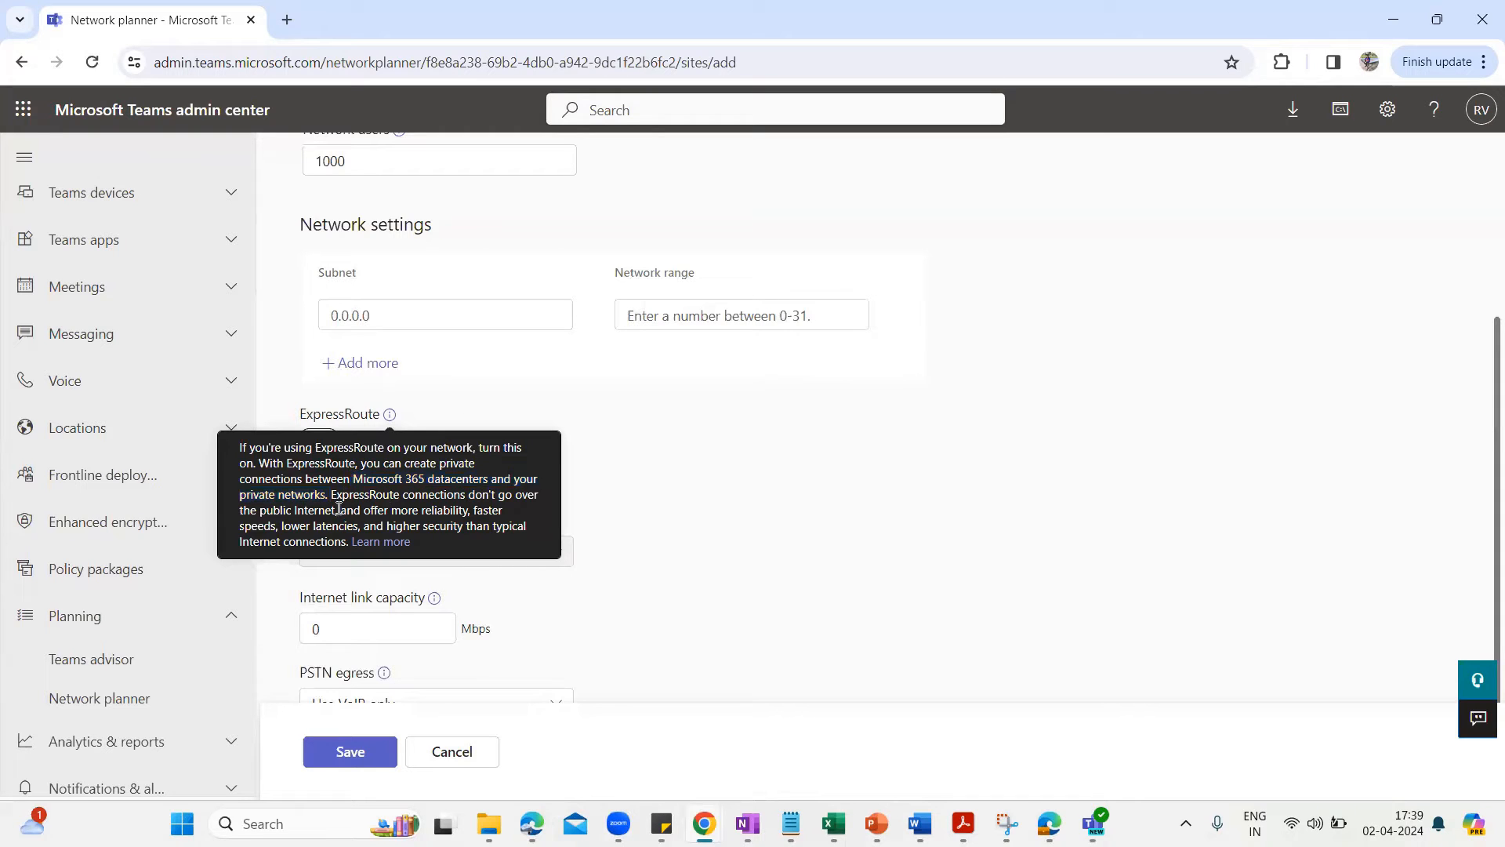
drag(339, 508, 332, 495)
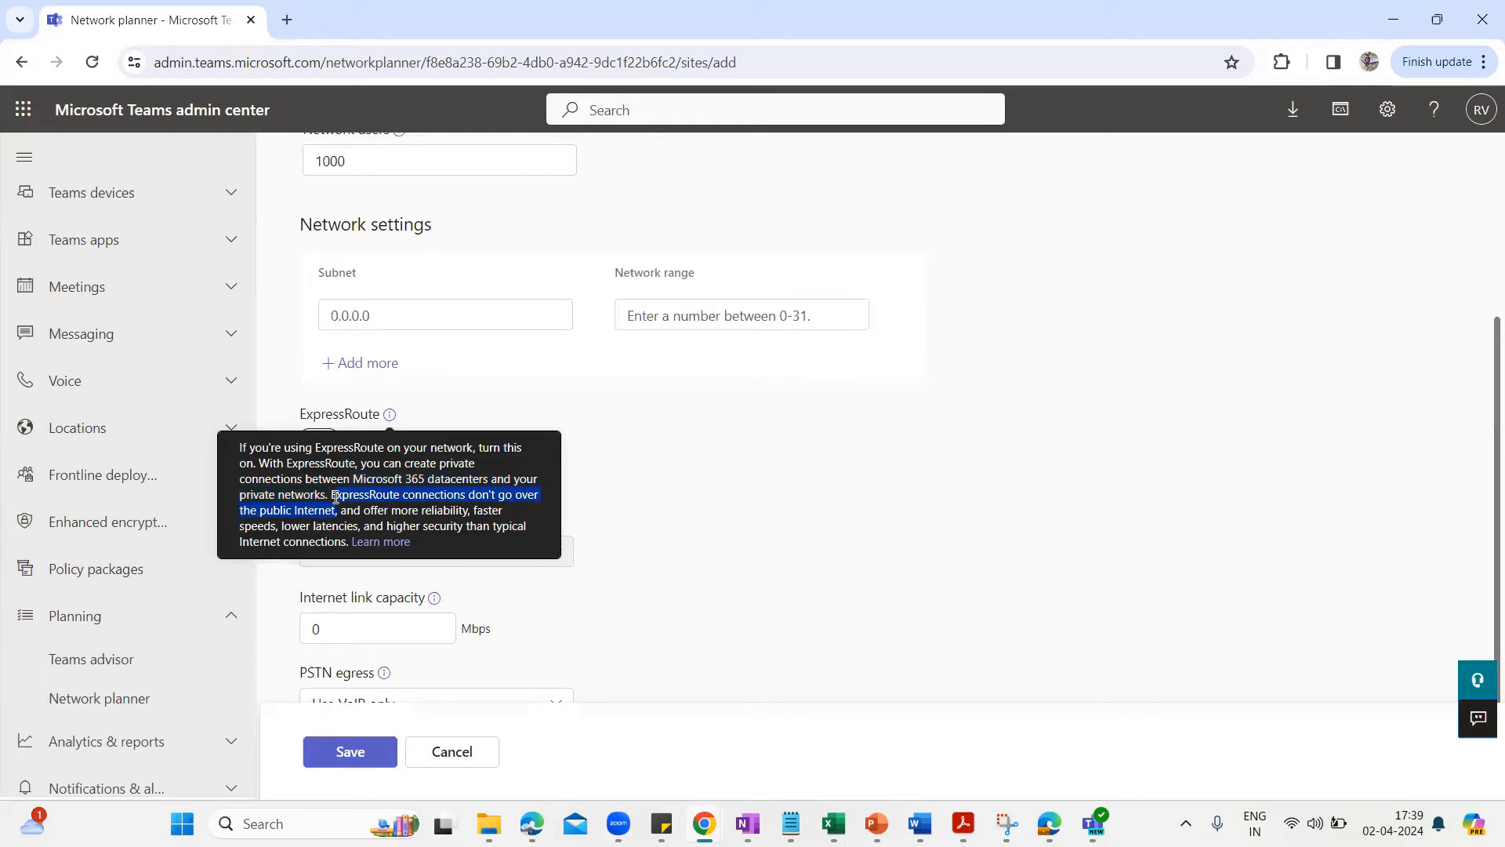
click(470, 509)
drag(407, 510, 463, 510)
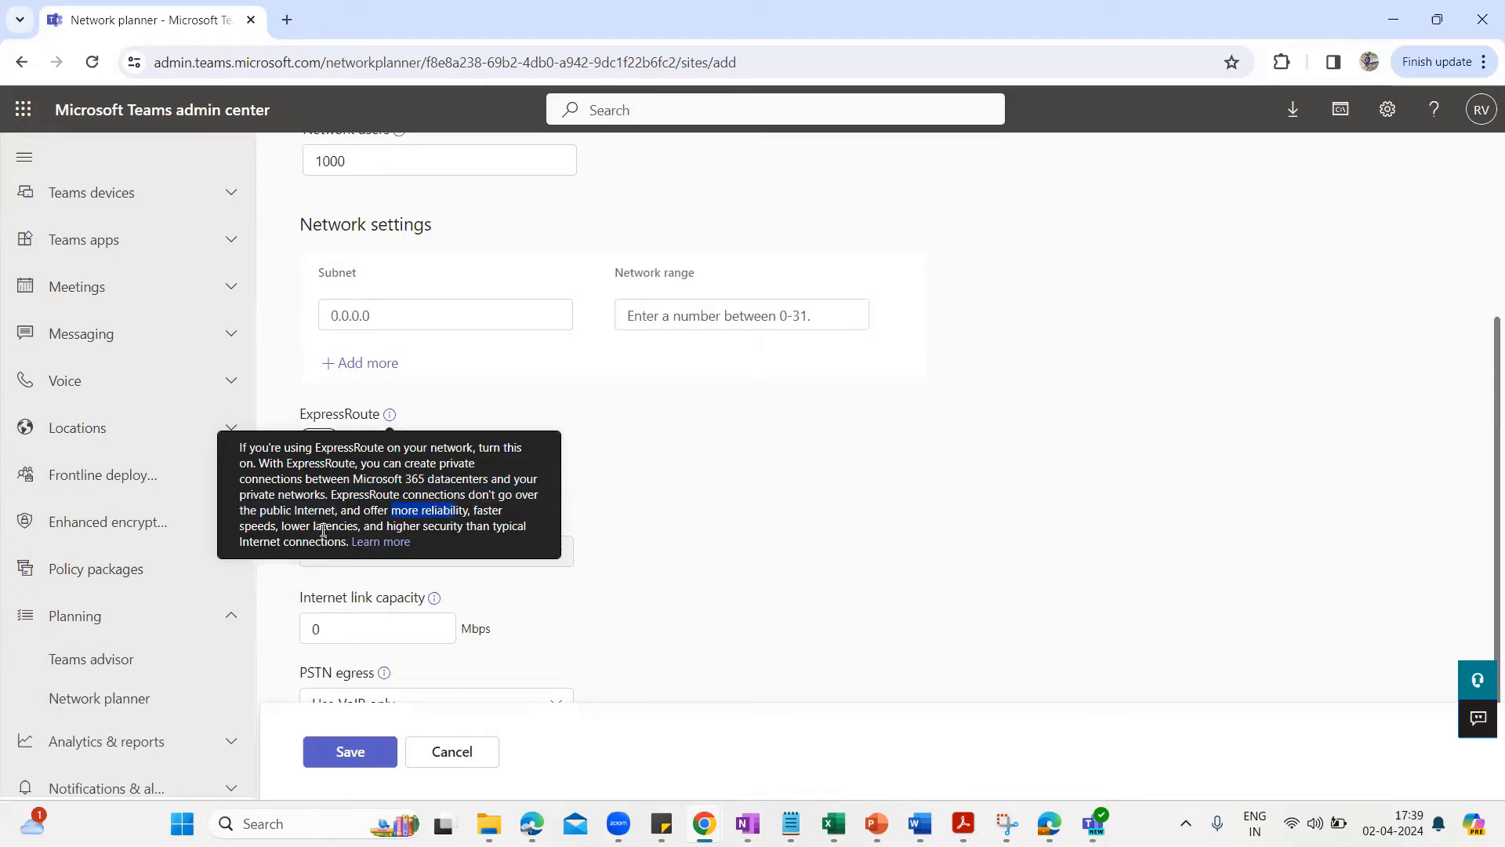
drag(283, 526, 459, 530)
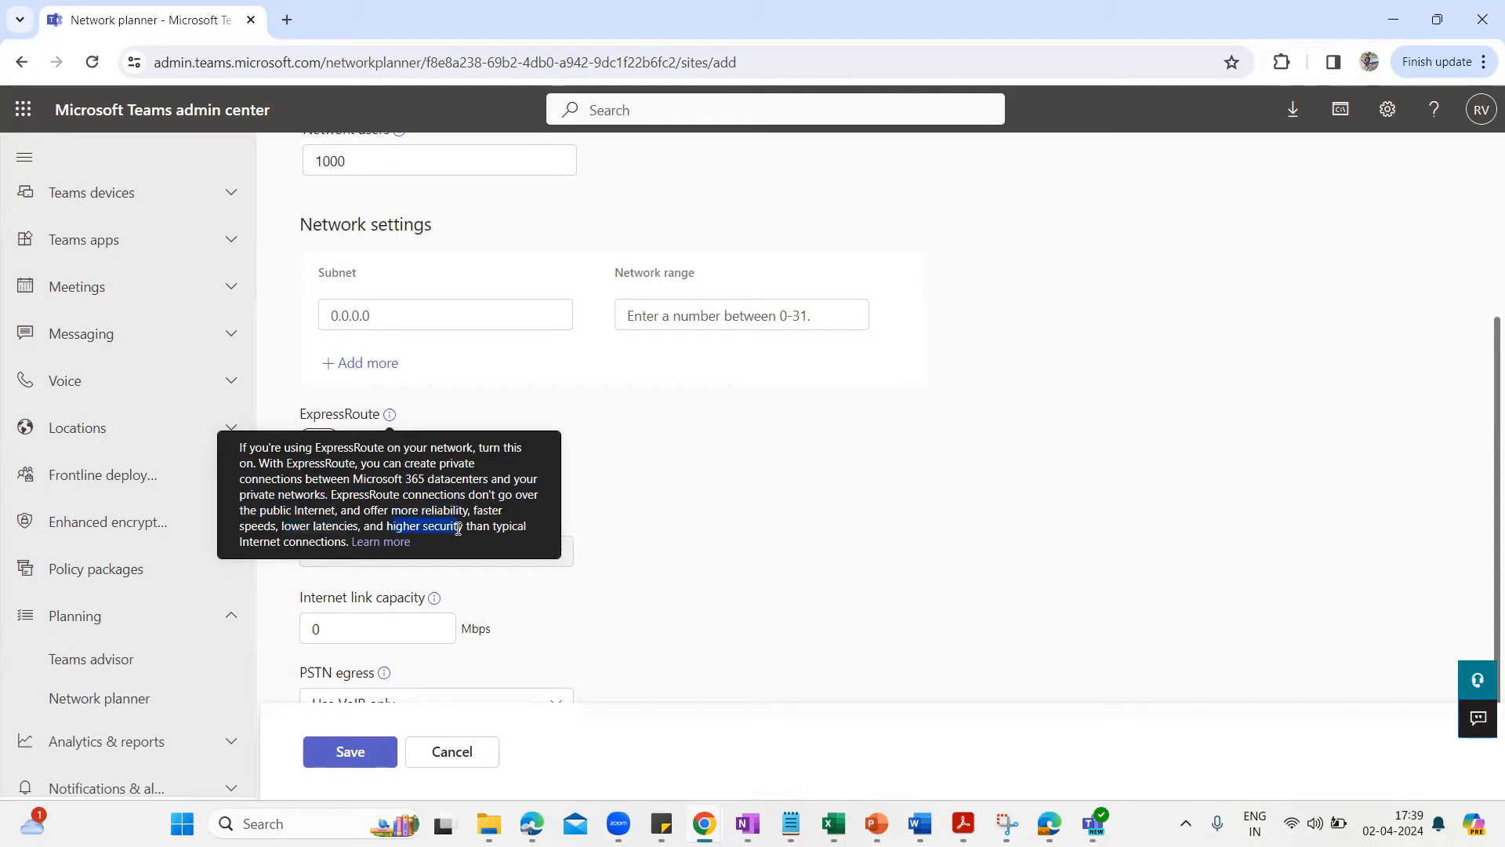
click(676, 451)
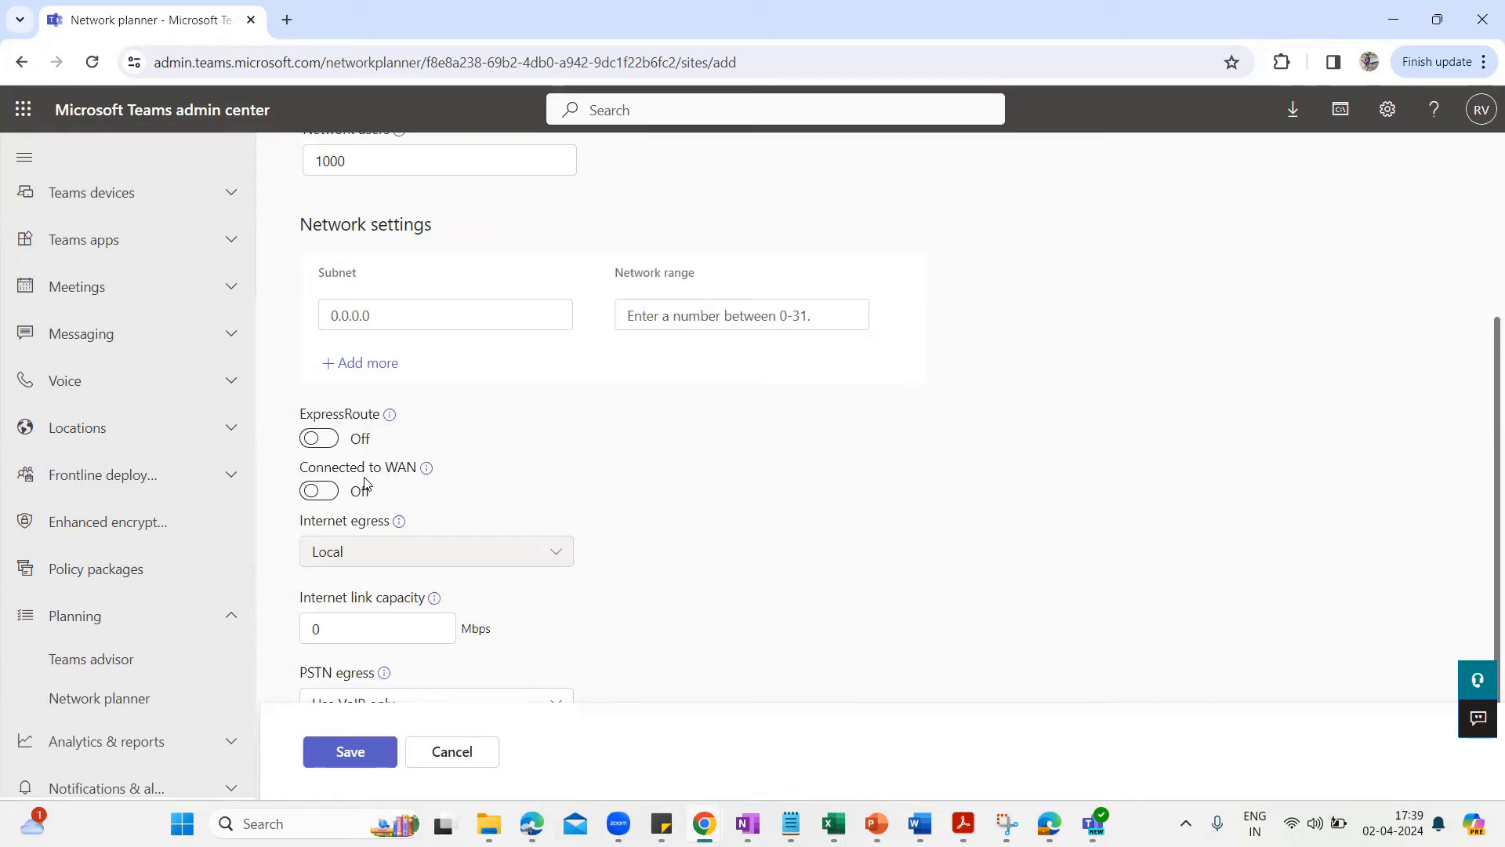
Turn on ExpressRoute and Connected to WAN for the site, and set the WAN link capacity to 500 Mbps.
click(324, 442)
click(325, 494)
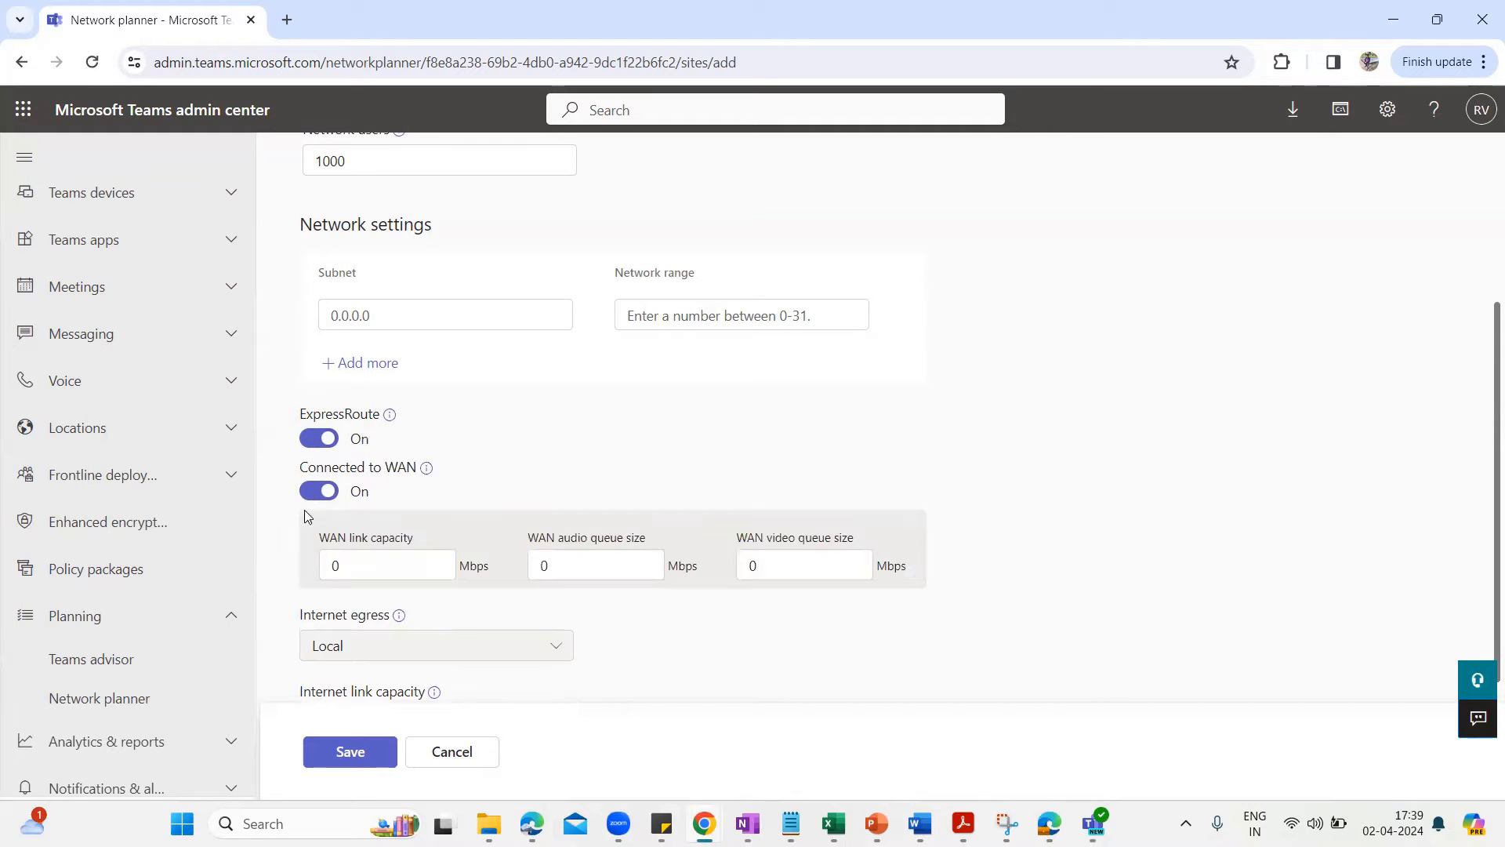
scroll(541, 432, down, 1)
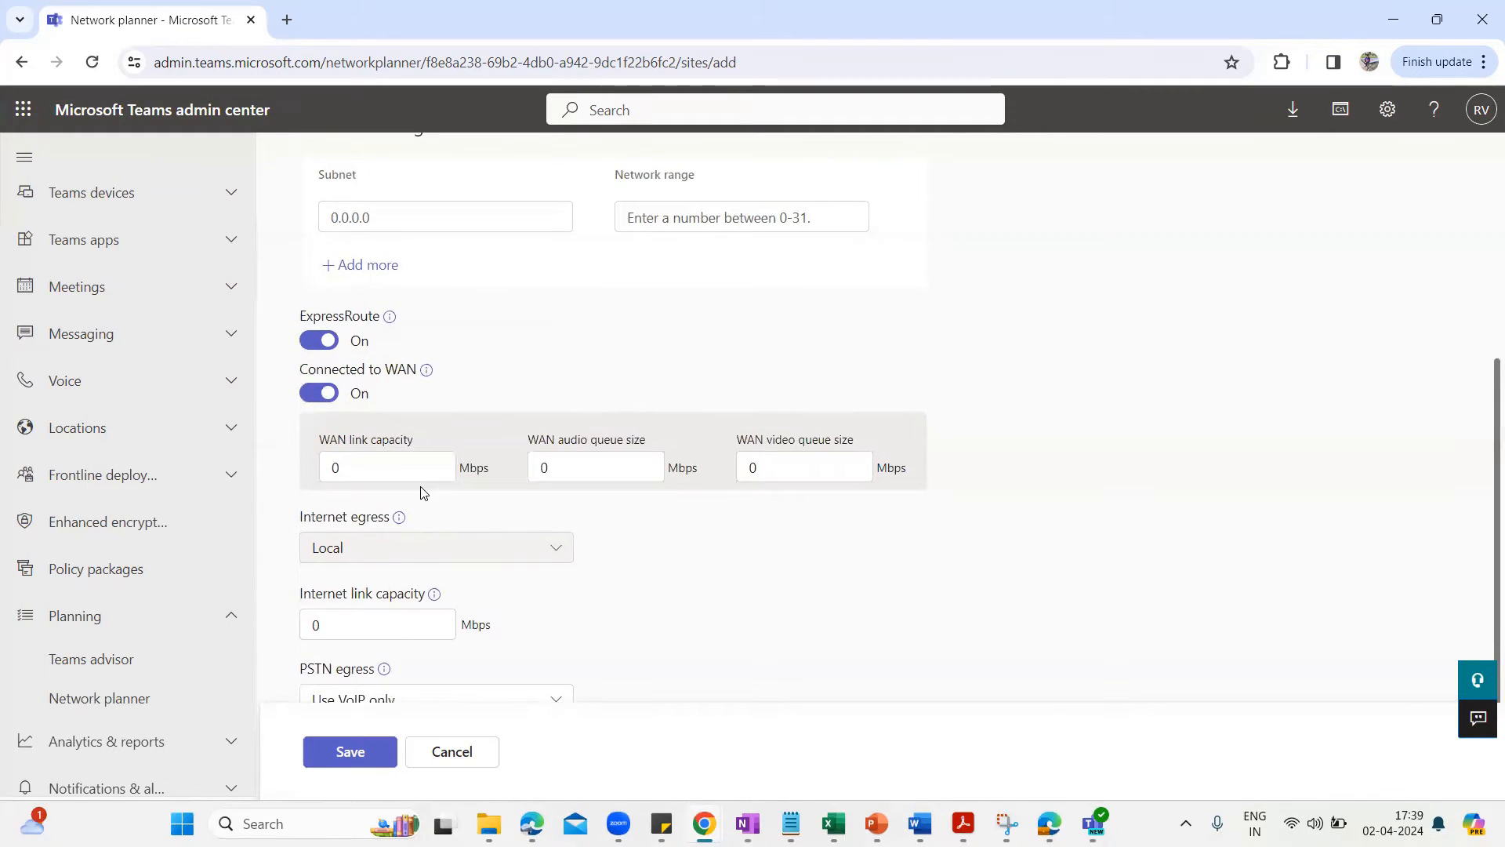
double_click(337, 468)
text(500)
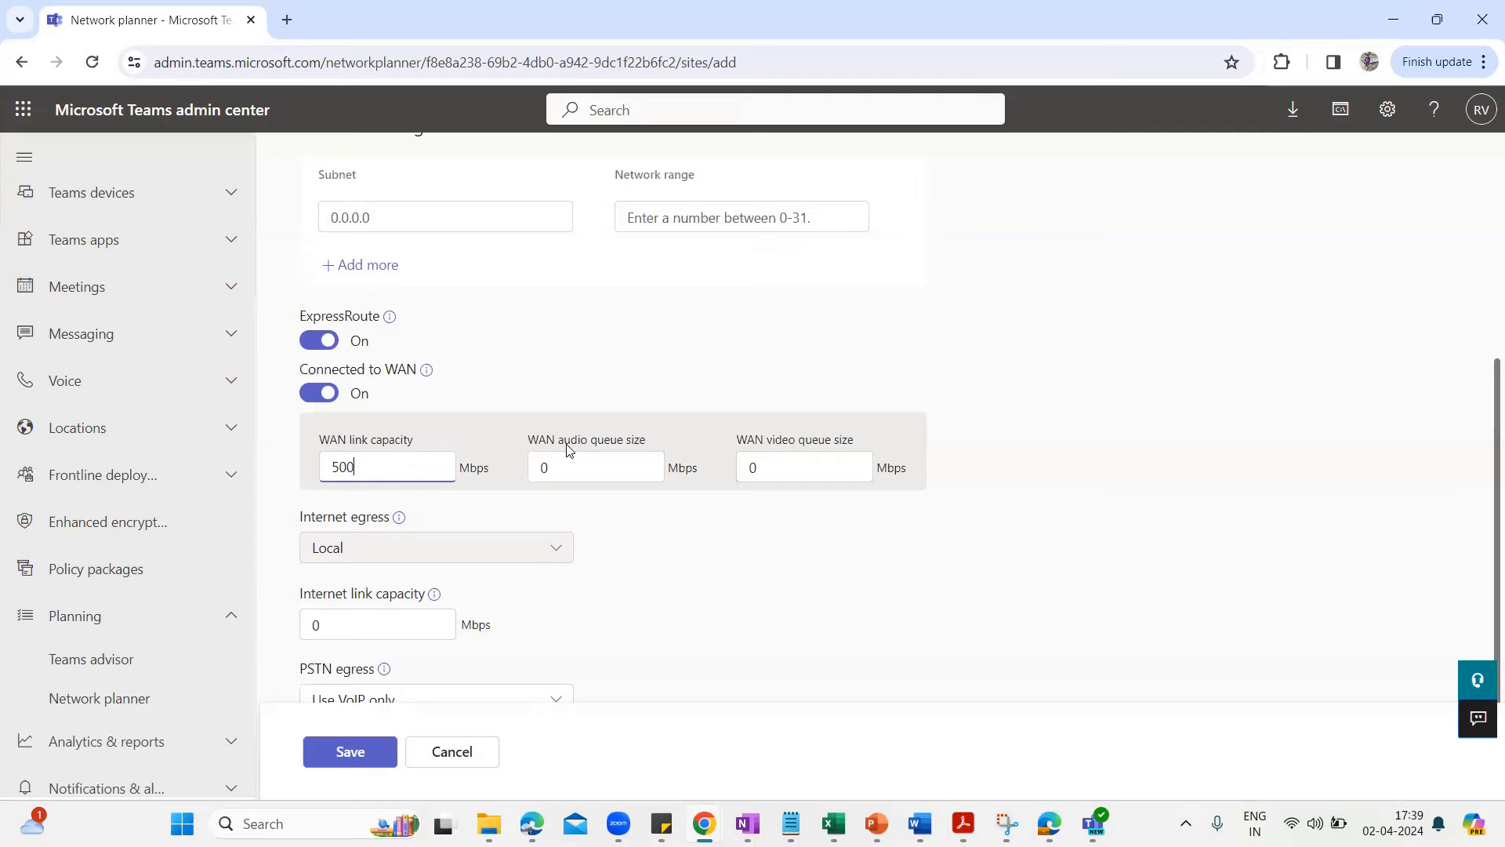
drag(563, 440, 633, 441)
drag(839, 441, 746, 458)
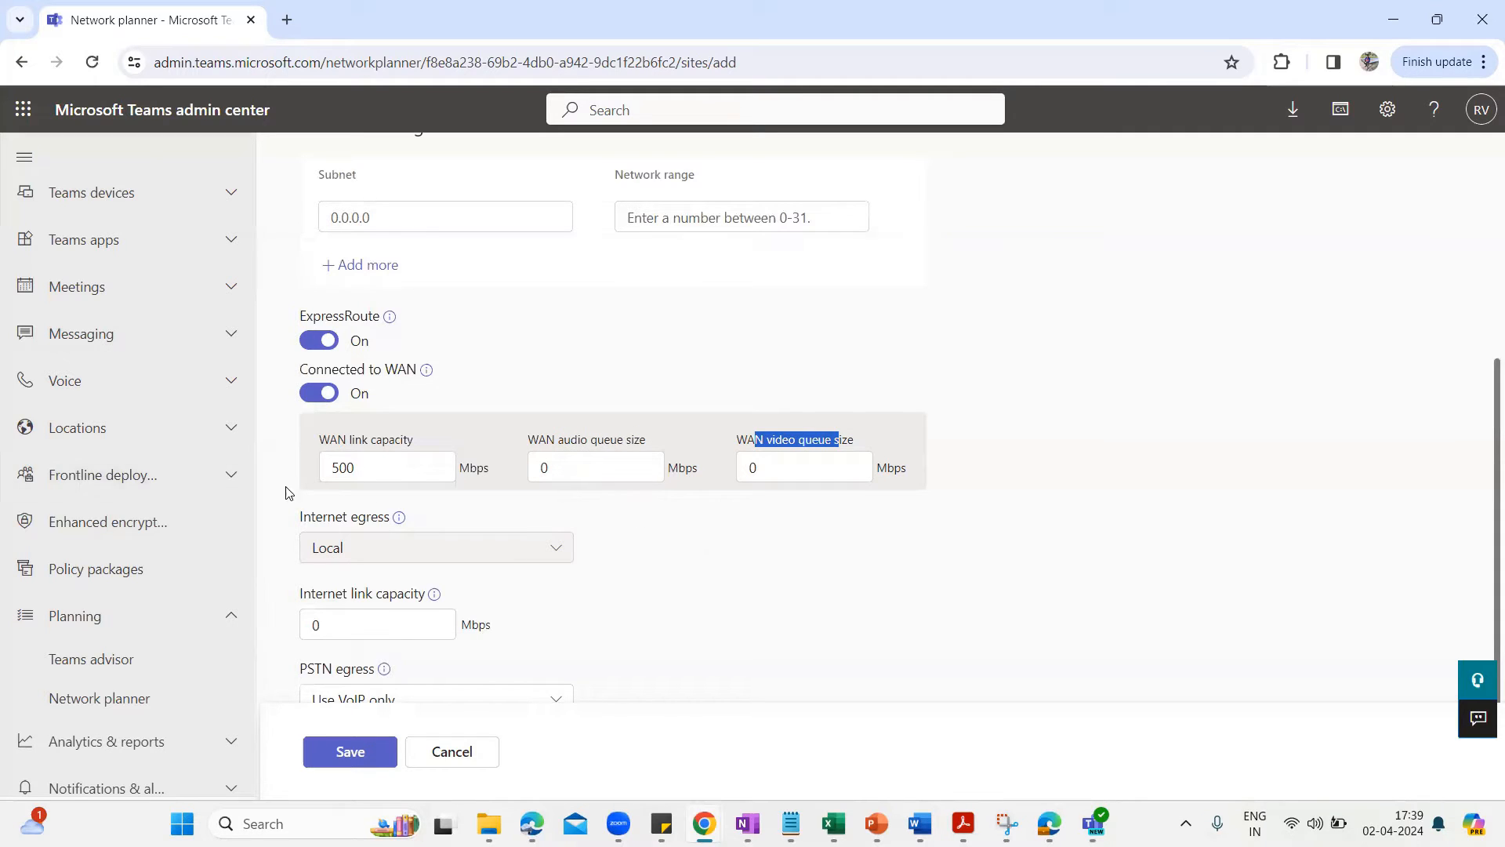
click(713, 520)
Set the site's Internet link capacity to 250 Mbps.
scroll(713, 520, down, 1)
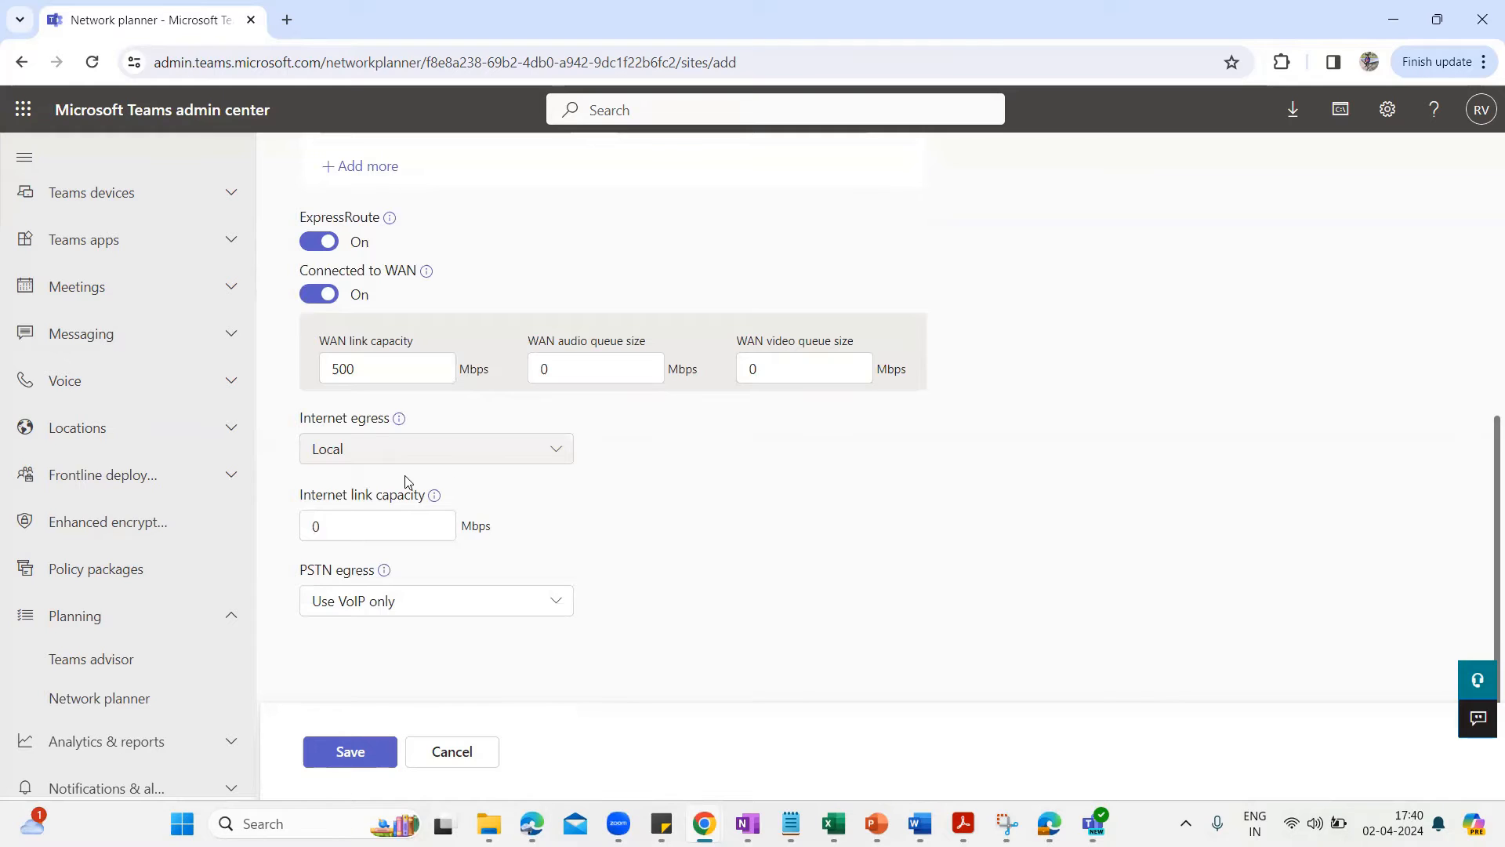
click(315, 529)
double_click(315, 529)
text(250)
click(679, 528)
Set the site's PSTN egress to Local with Direct Routing as the PSTN connectivity type.
click(562, 608)
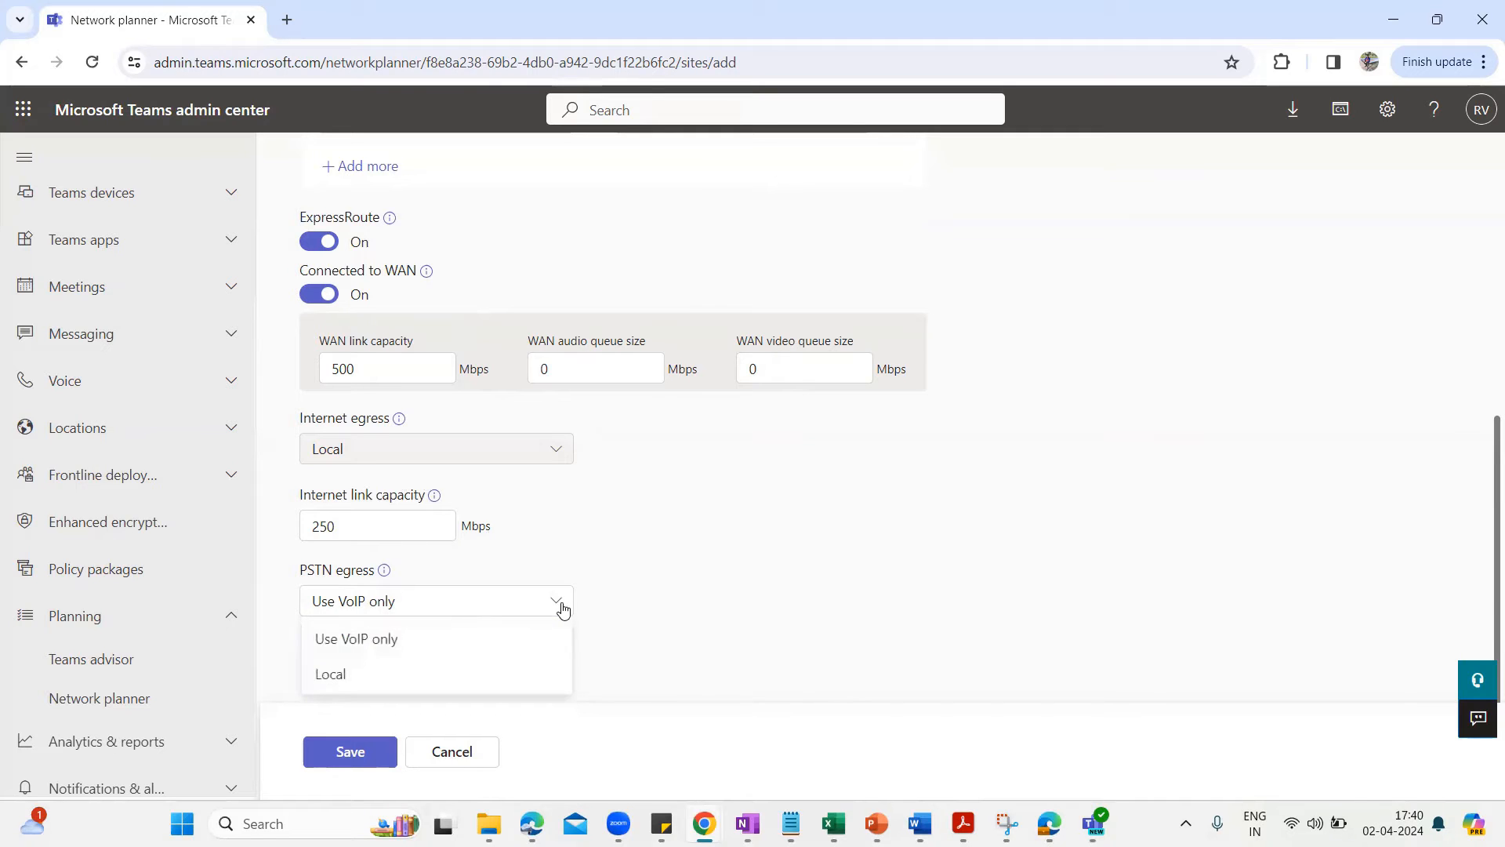
click(371, 674)
scroll(679, 561, down, 2)
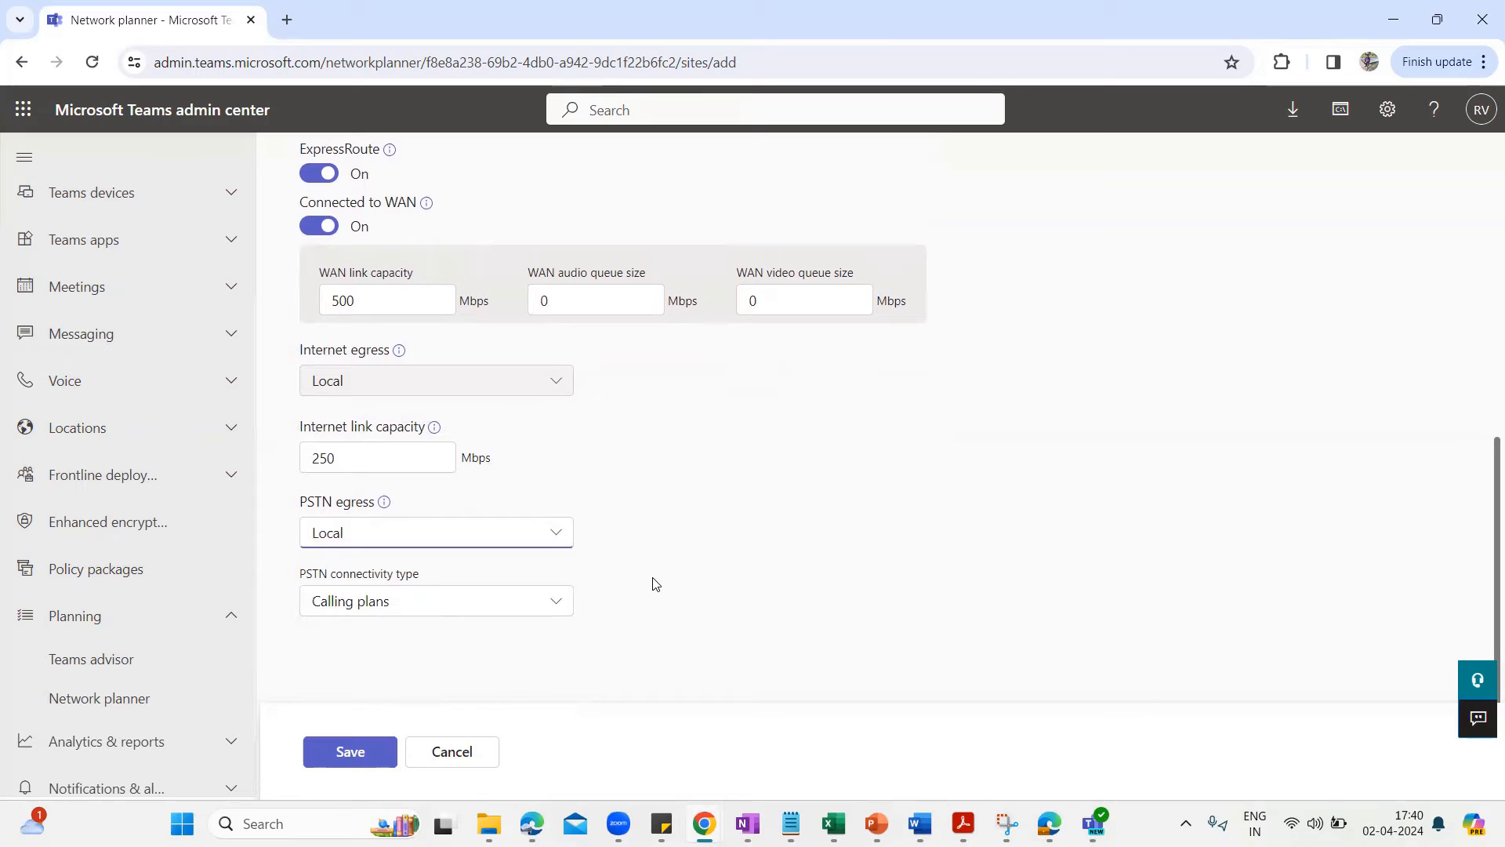
click(557, 609)
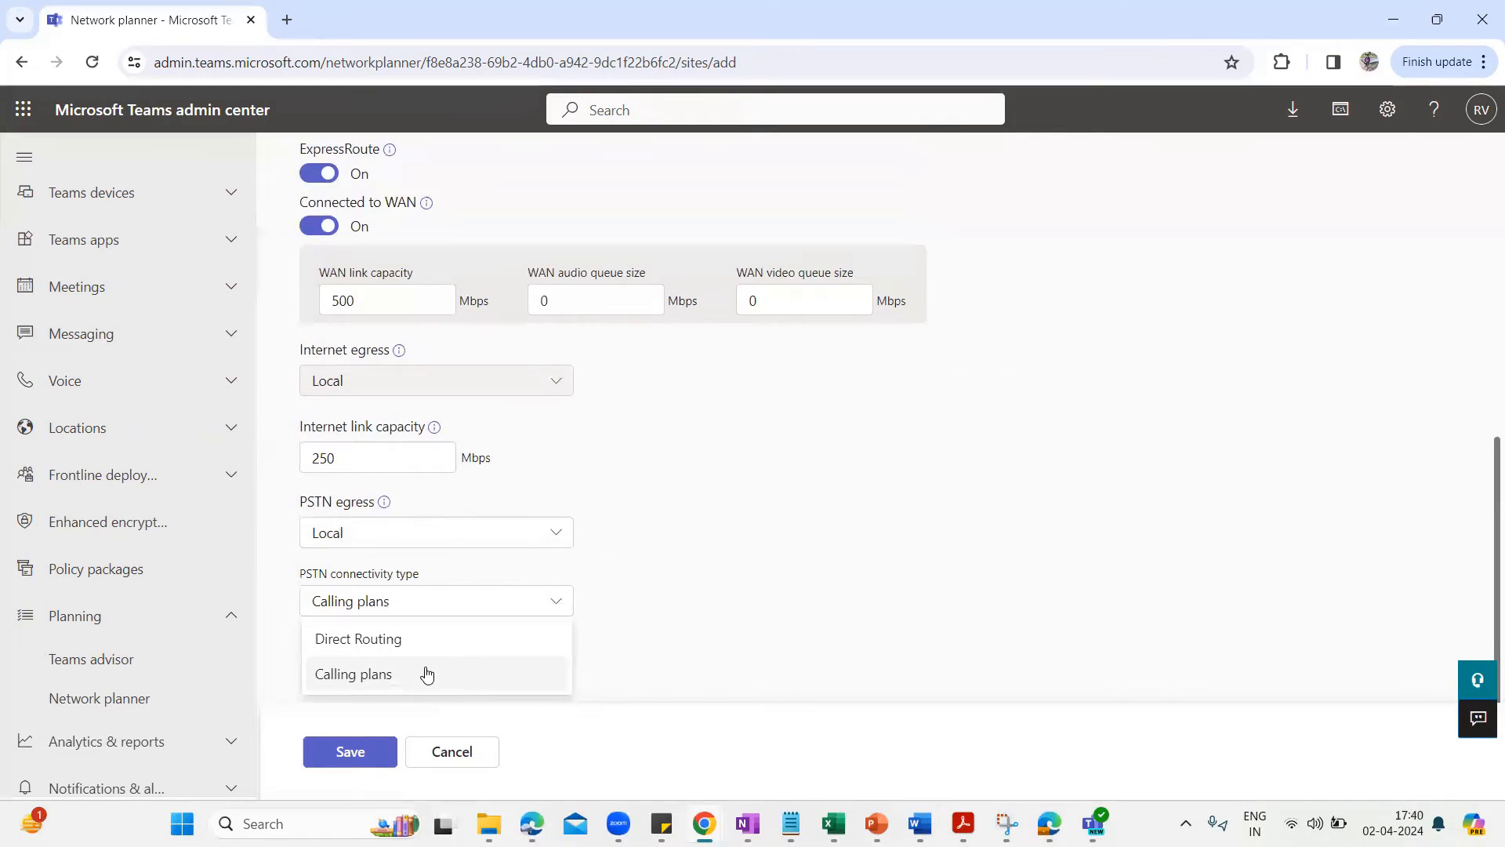
click(377, 645)
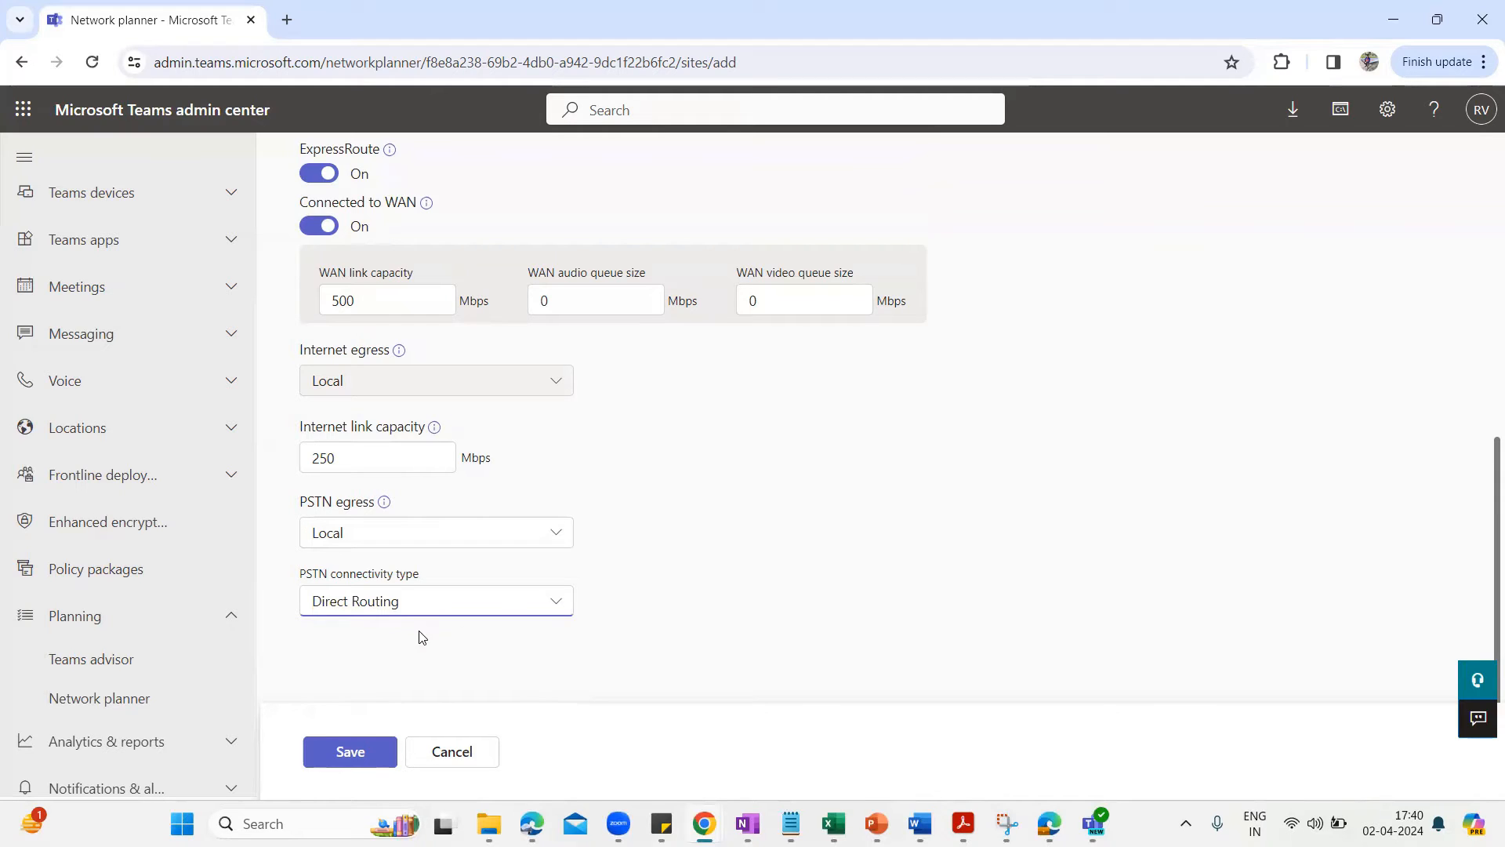
Save the Bangalore HQ site and start a new network site named Pune with the description Remote Site.
click(353, 754)
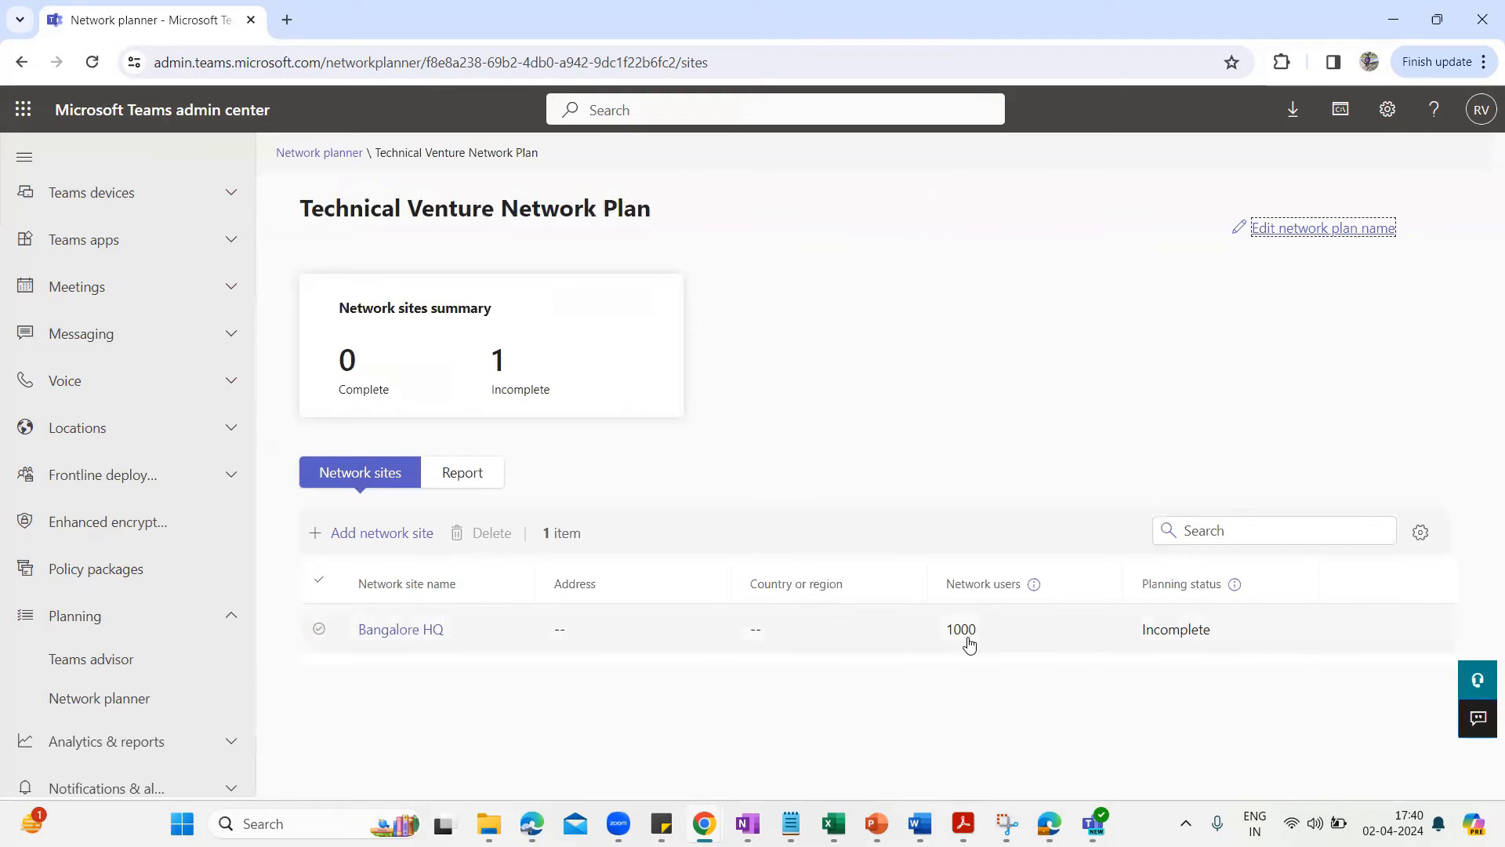
click(382, 536)
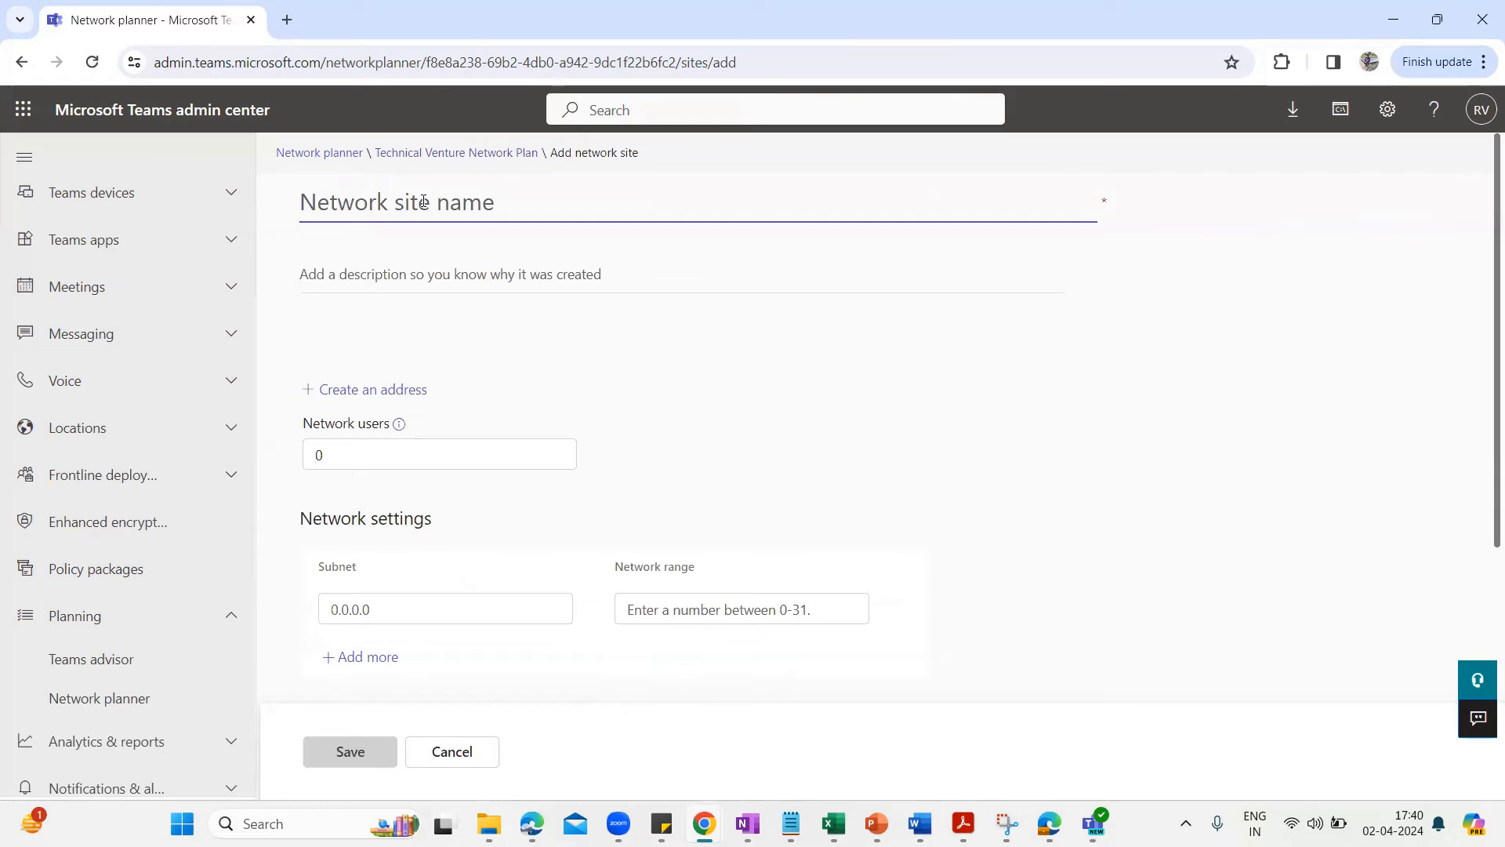
text(Pune)
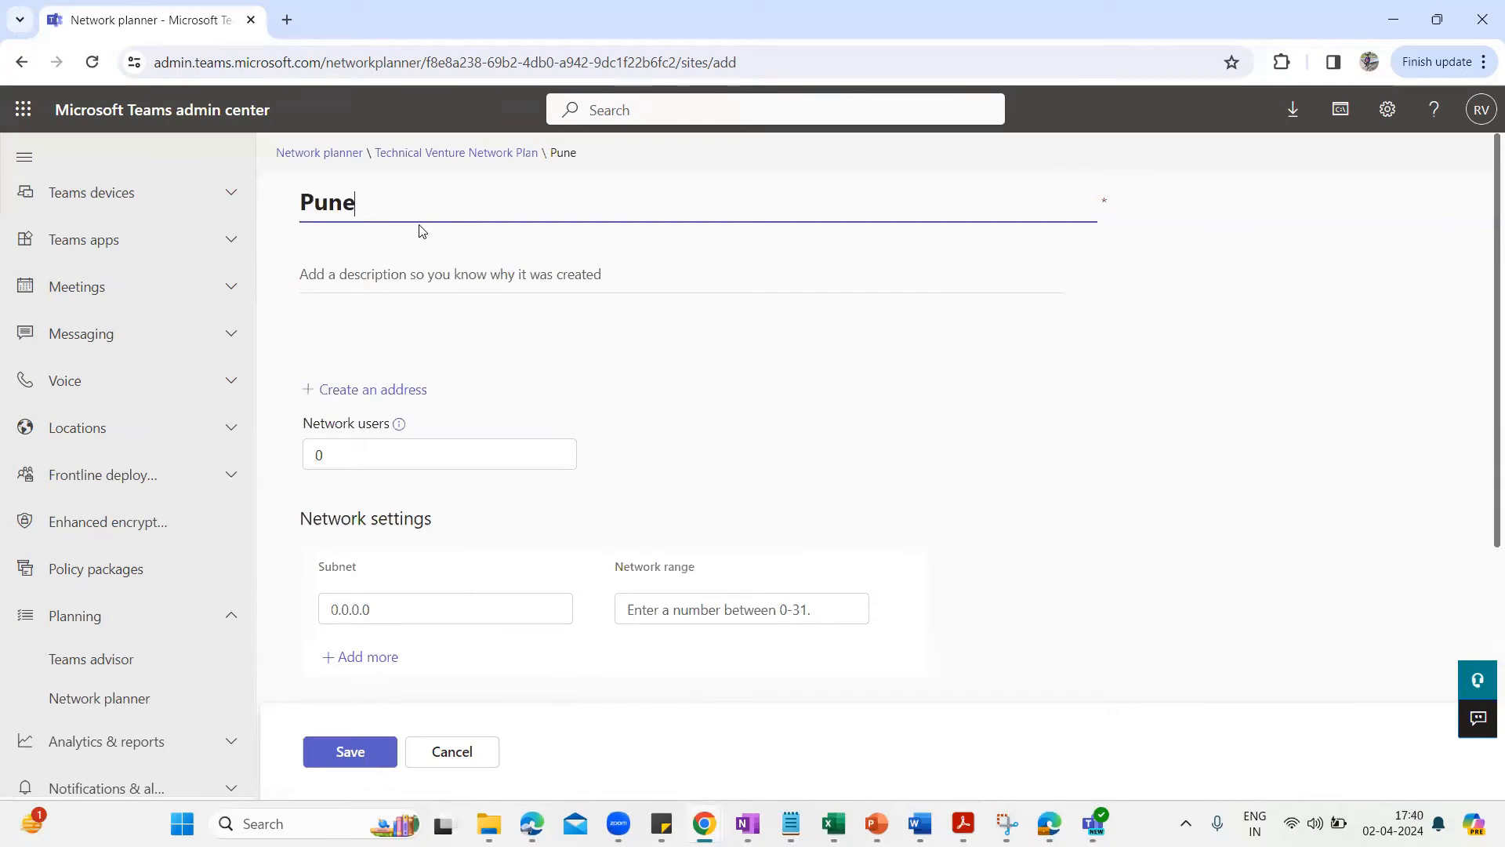
click(413, 278)
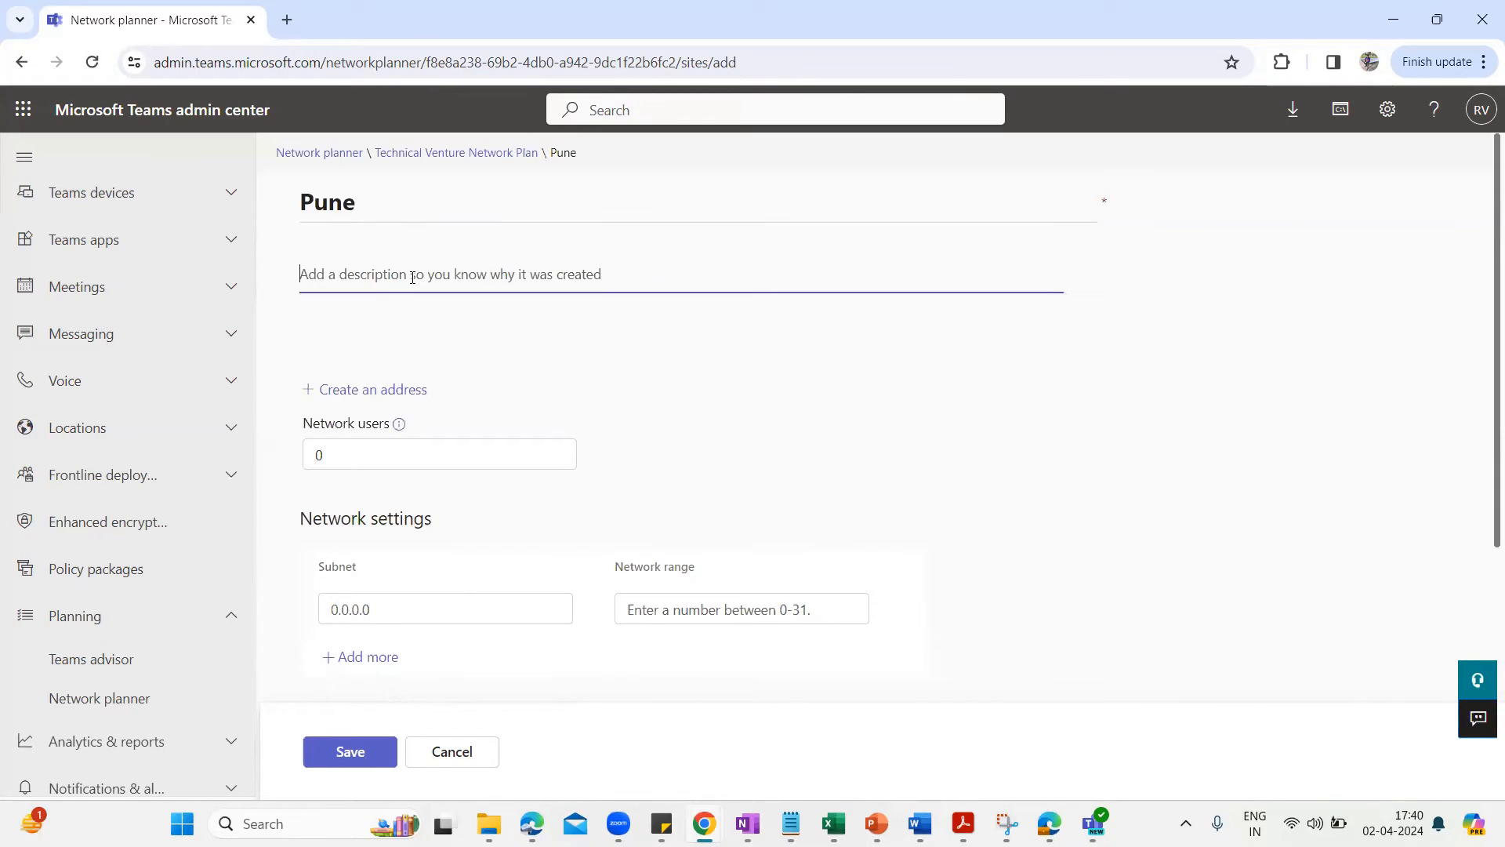
text(Remote Site)
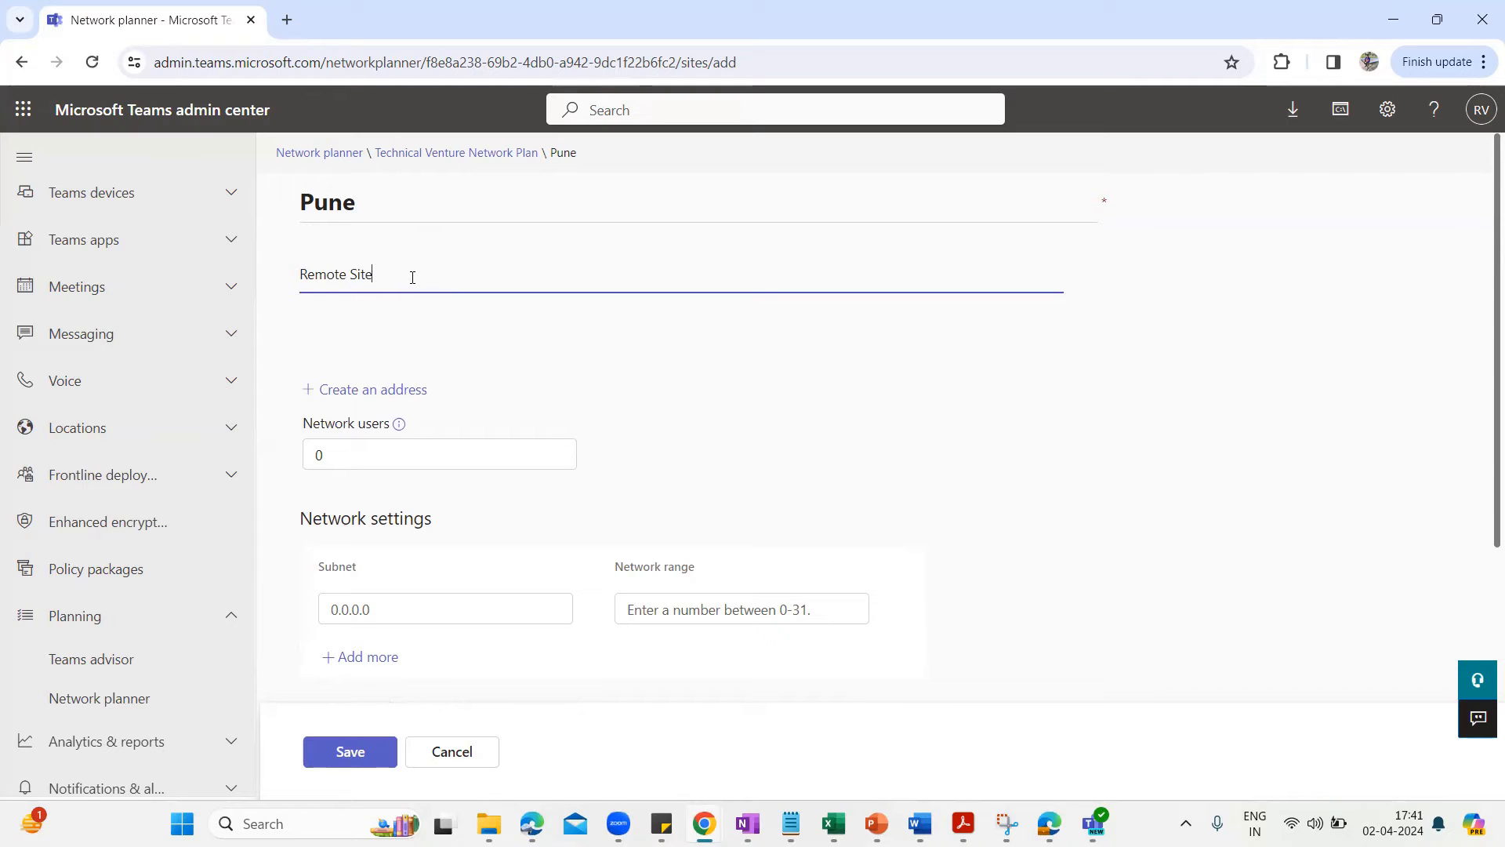
click(658, 391)
Set the number of network users for the Pune site to 400.
scroll(402, 302, down, 3)
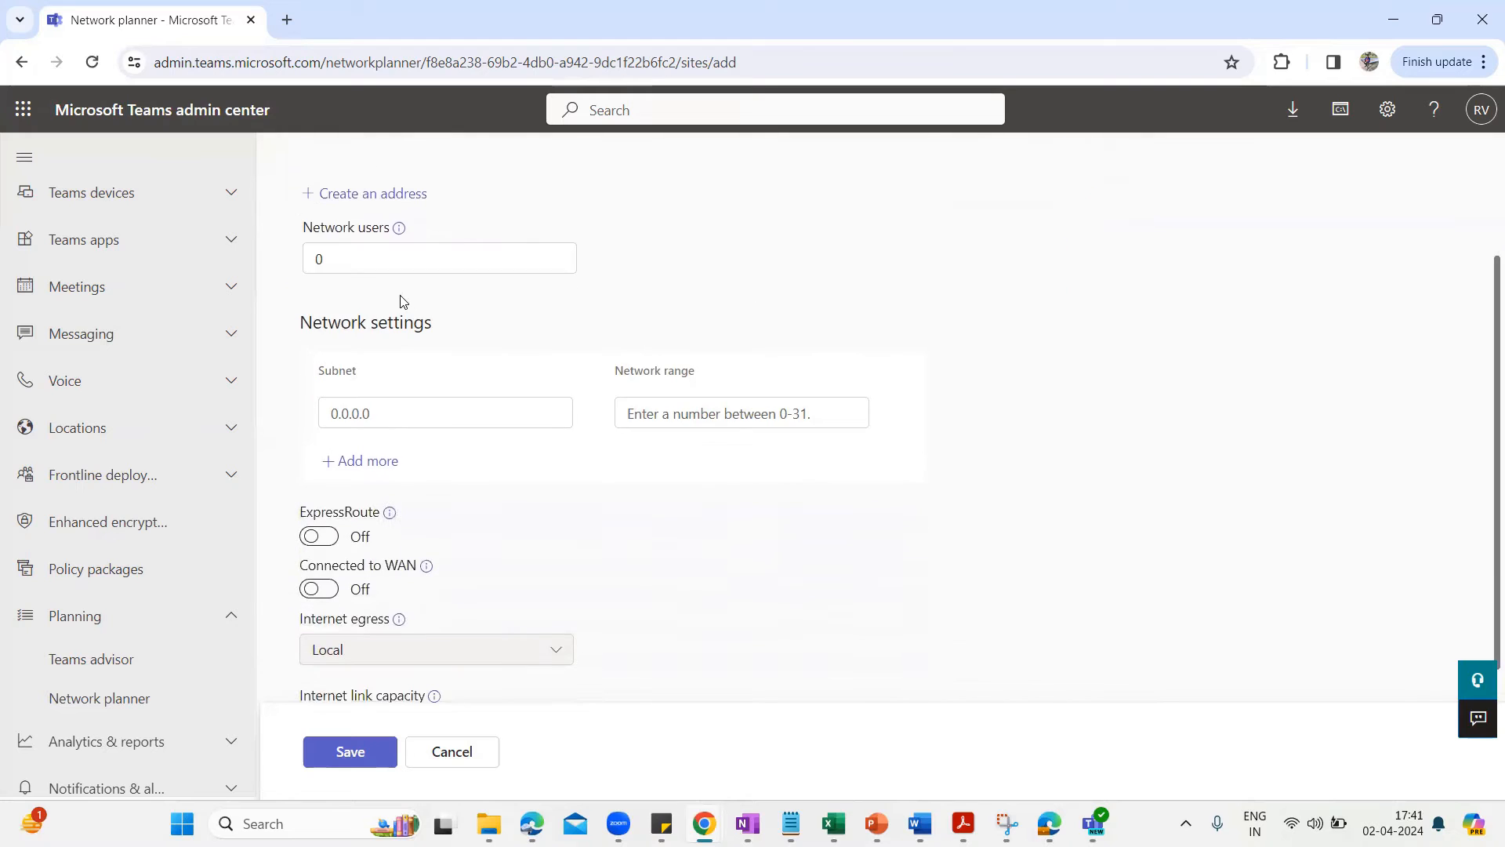
scroll(392, 305, up, 3)
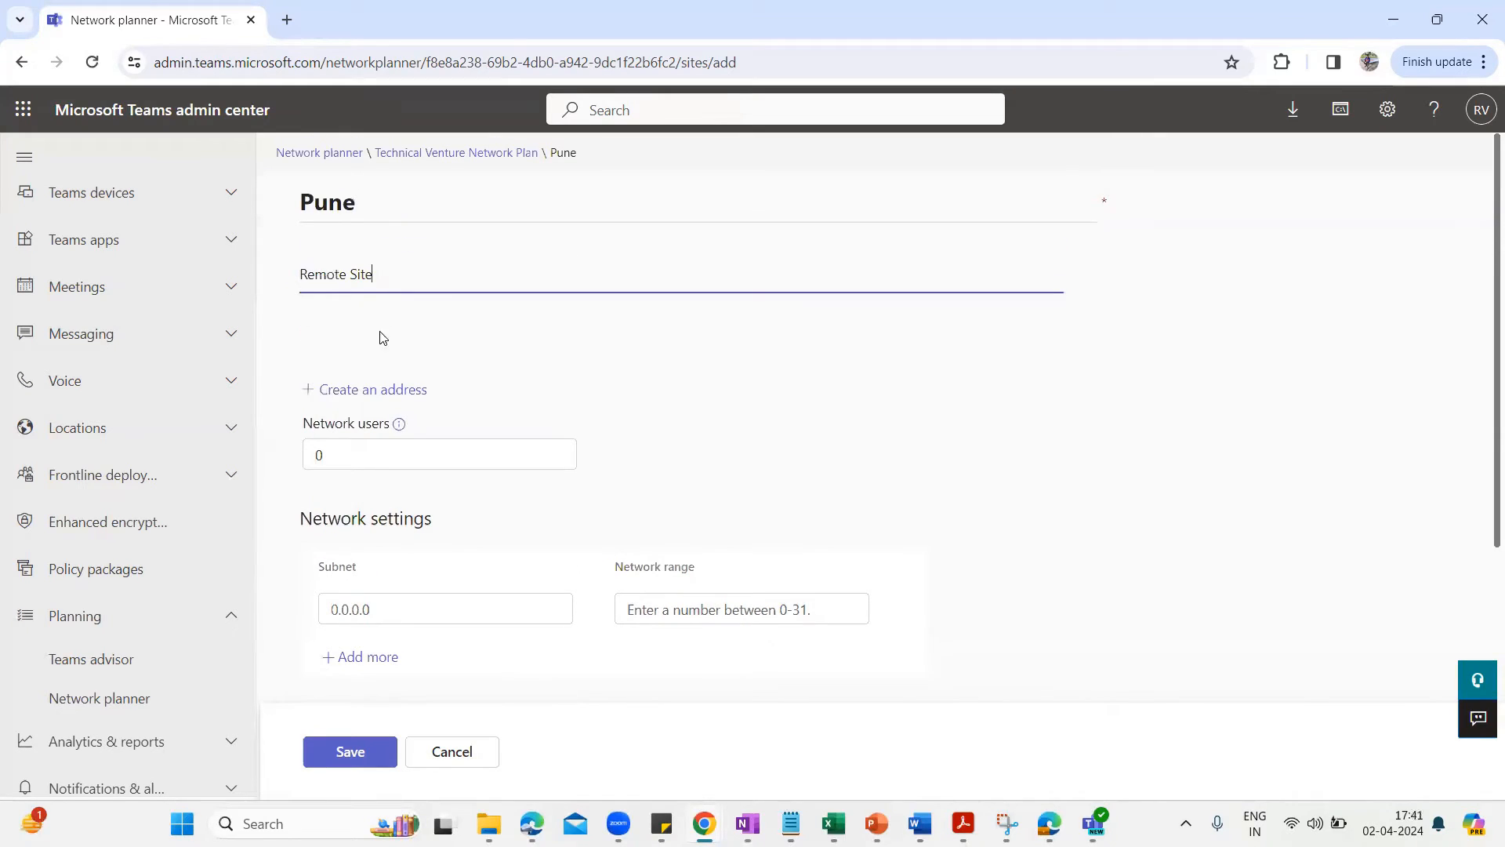
click(337, 455)
key(BackSpace)
text(400)
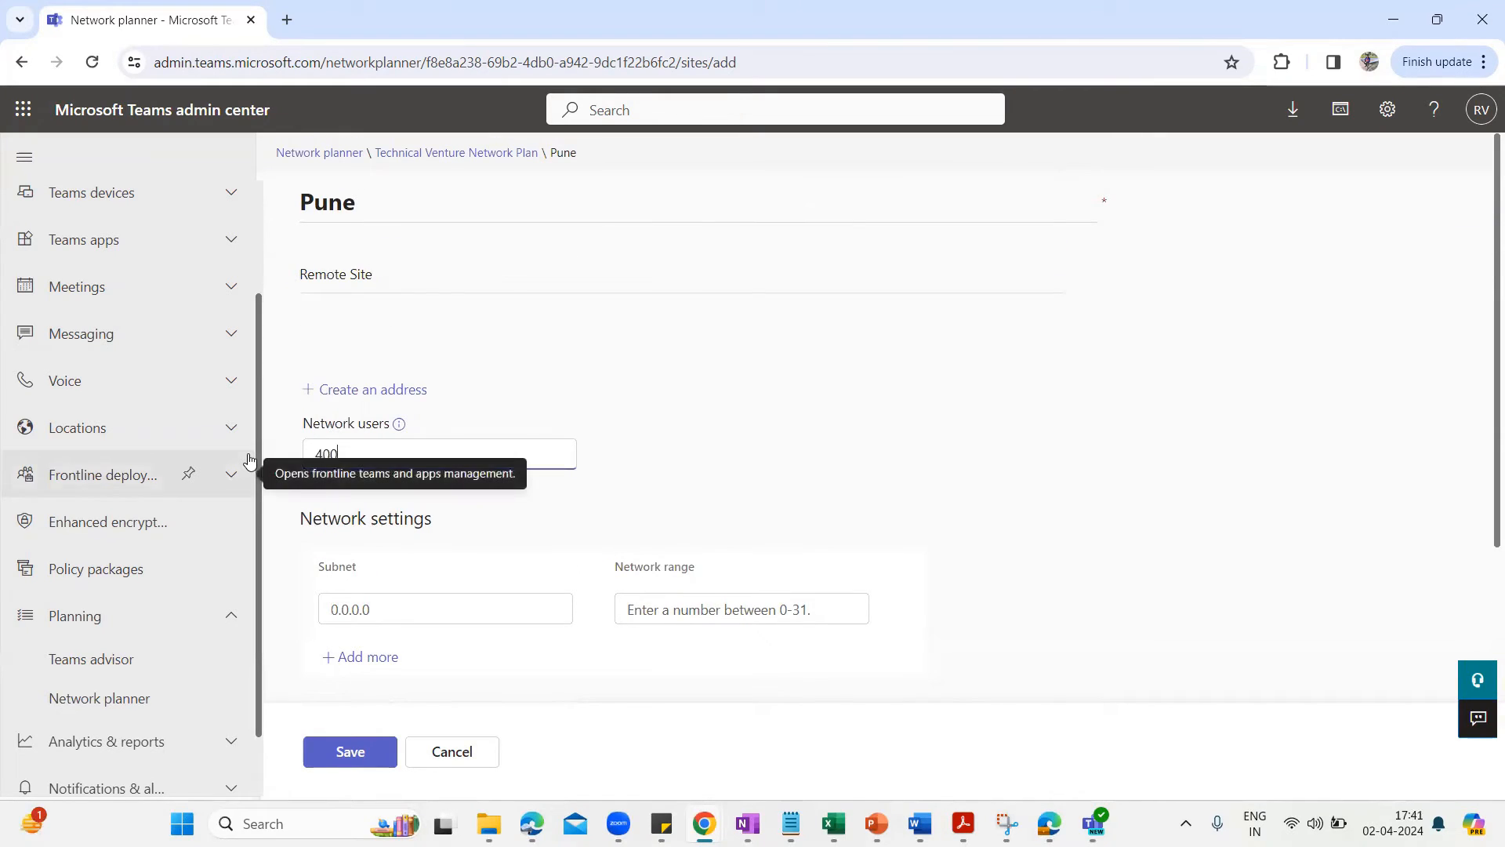
click(941, 405)
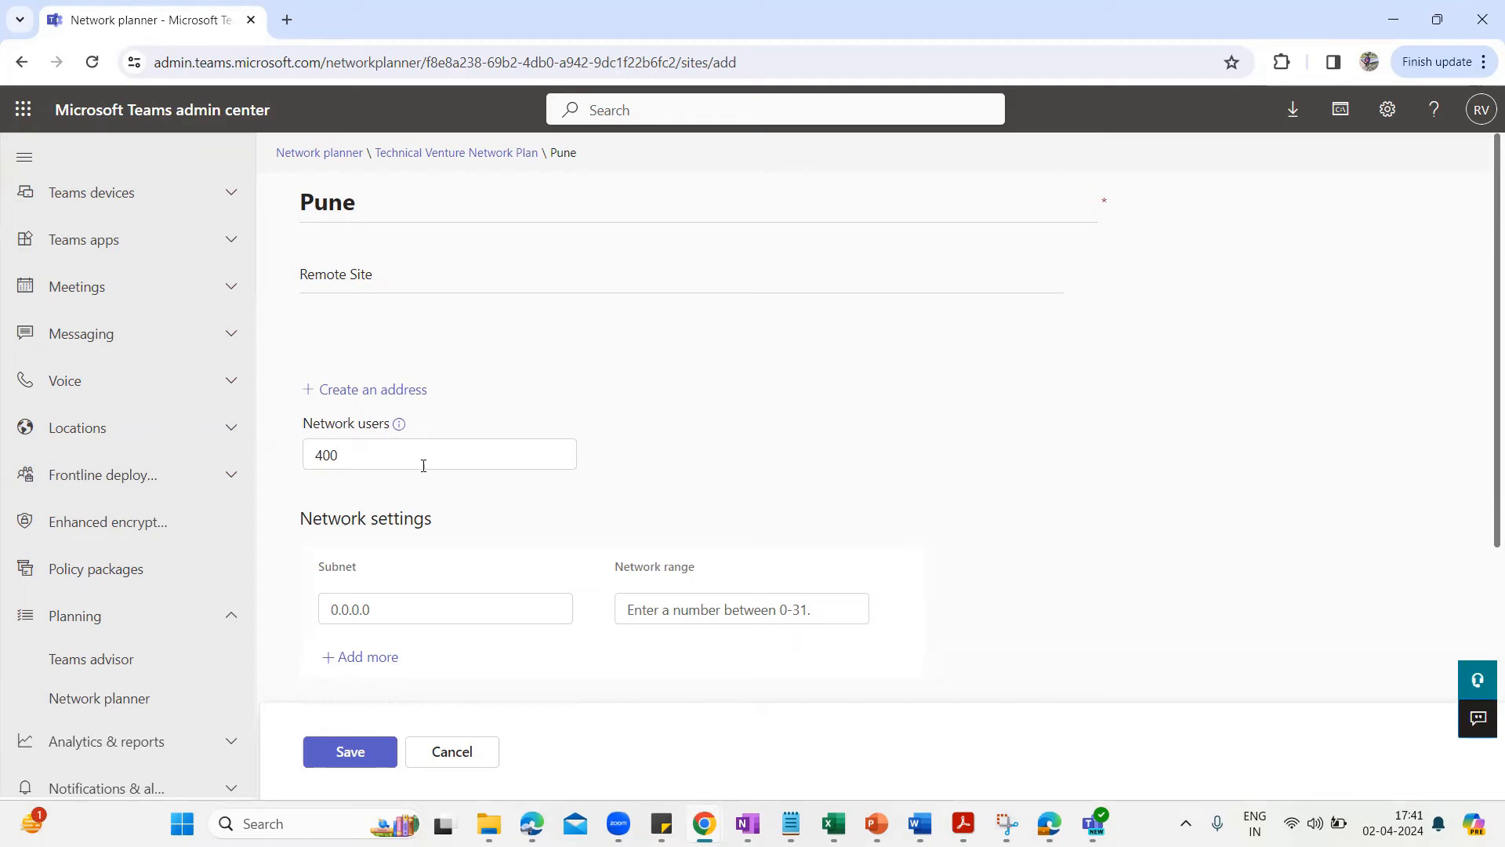
Turn on Connected to WAN for the Pune site and set the WAN link capacity to 400 Mbps.
scroll(383, 476, down, 1)
scroll(382, 477, down, 2)
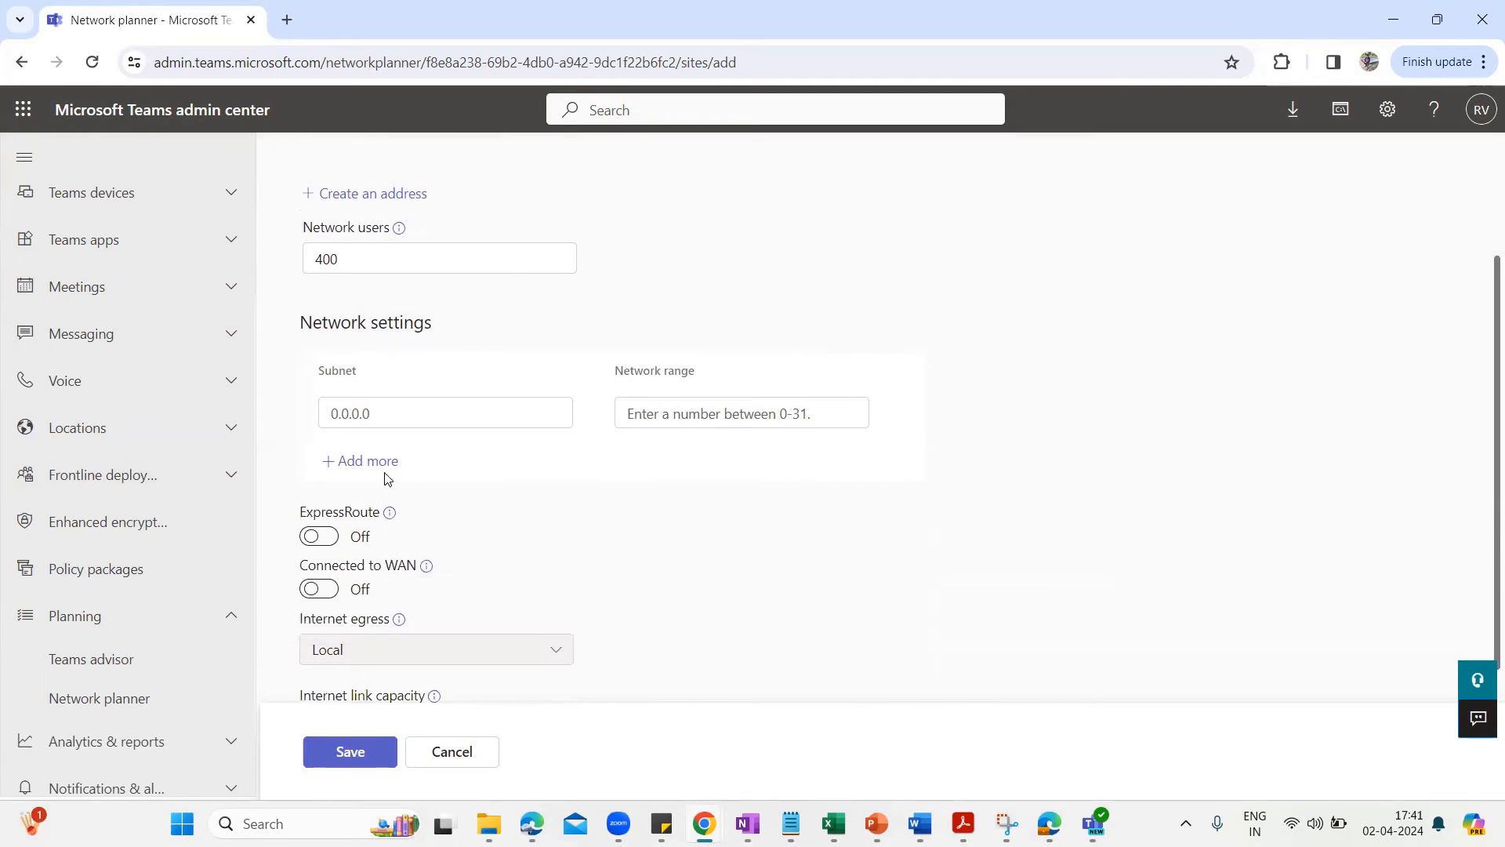
scroll(521, 451, down, 1)
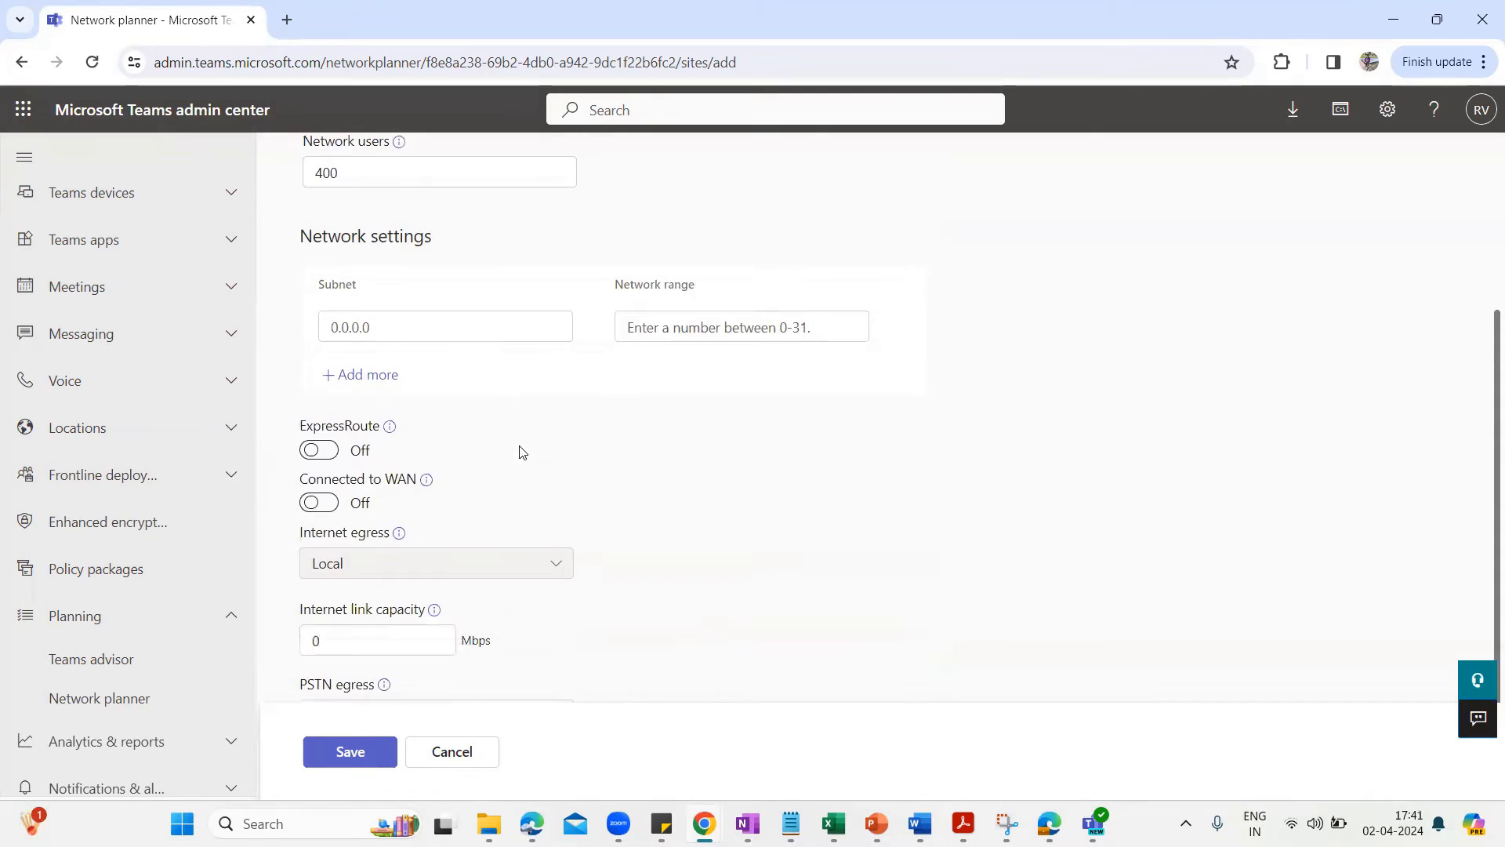
scroll(552, 454, down, 1)
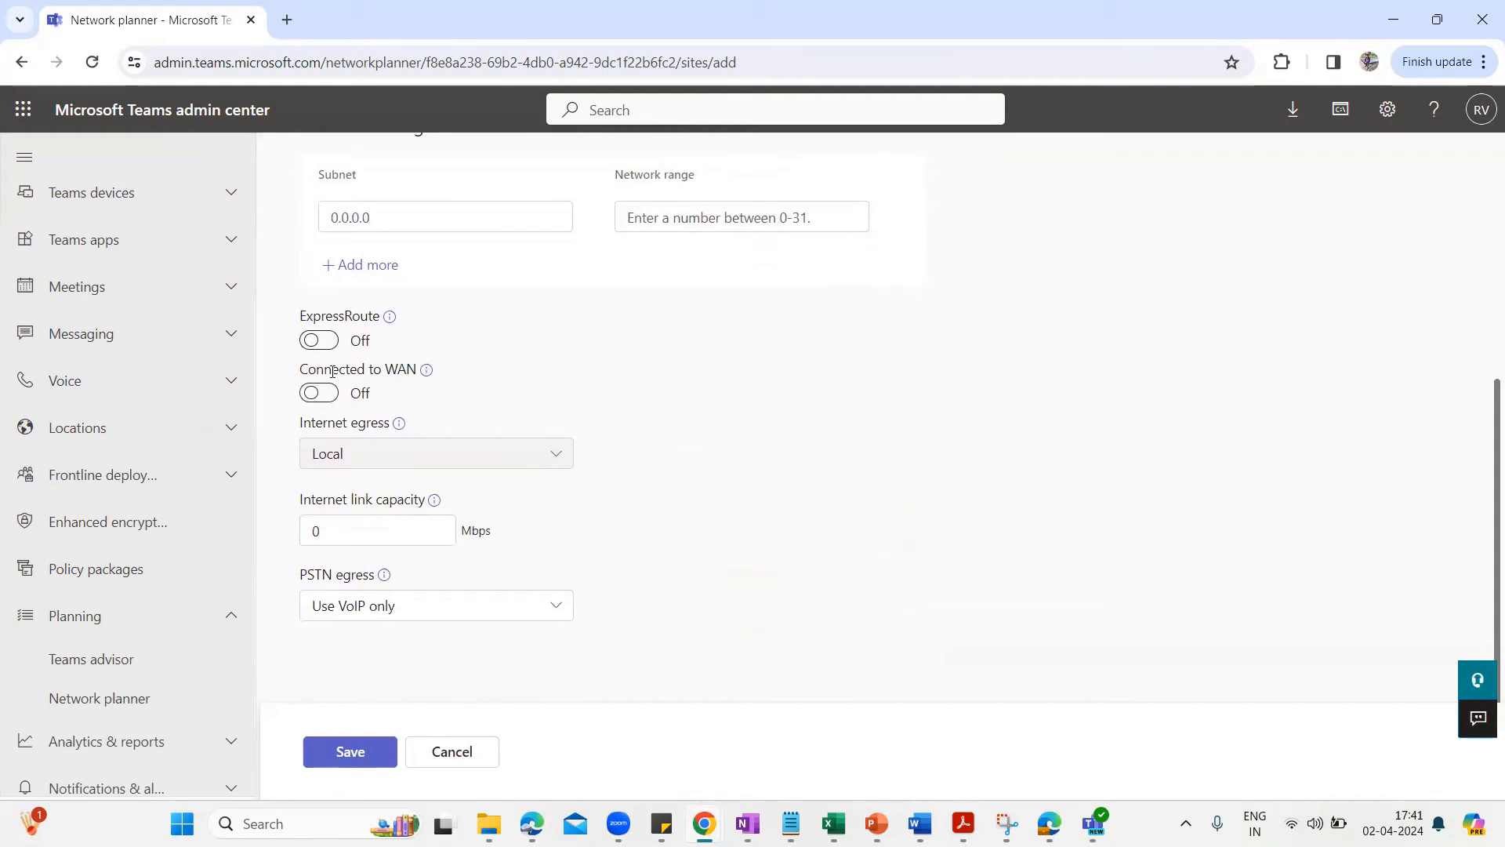
click(318, 392)
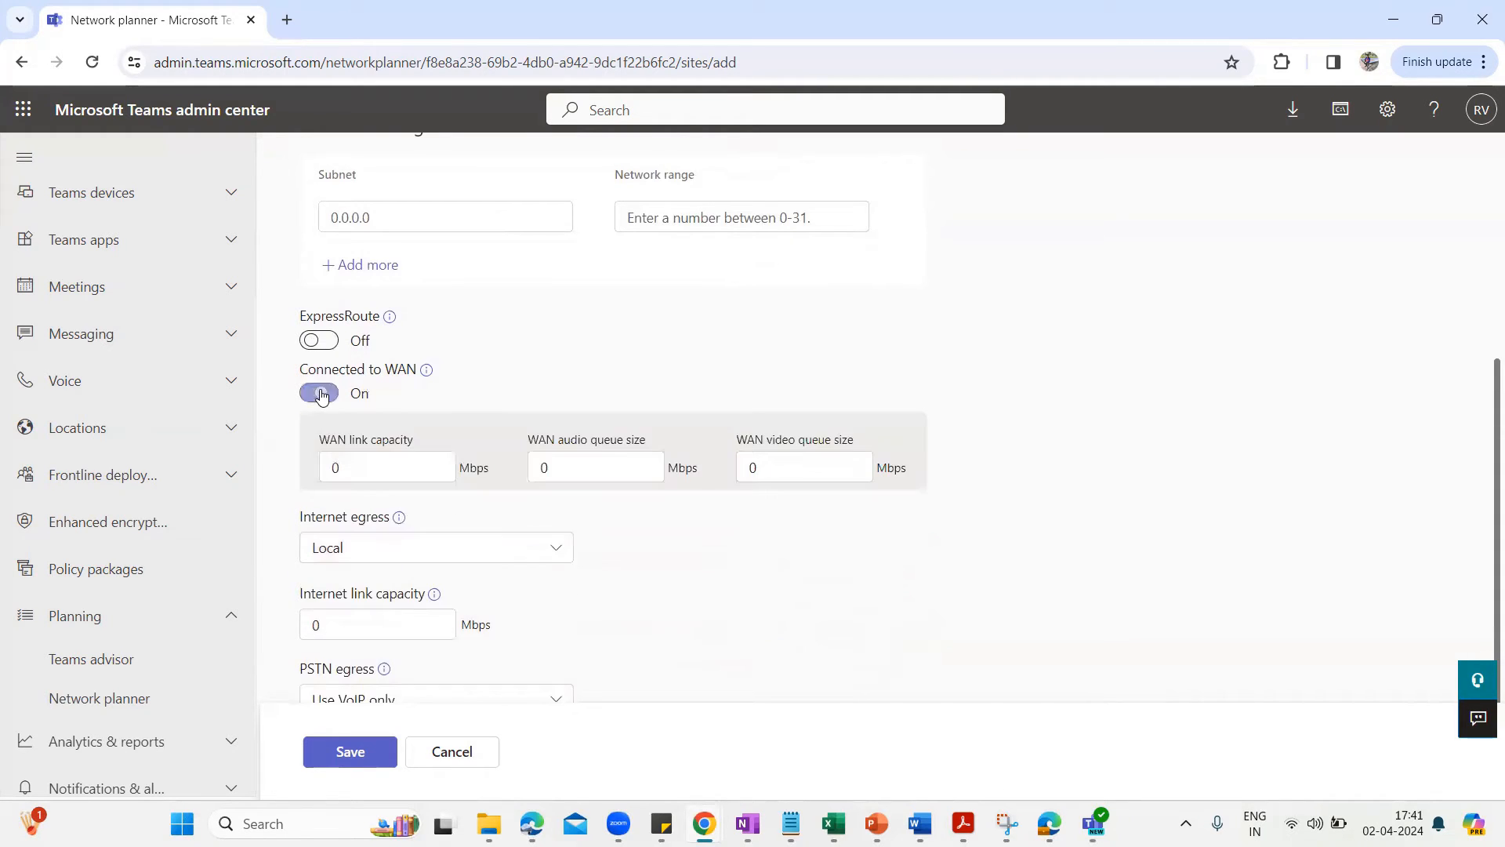
click(357, 464)
text(400)
click(1040, 333)
Set the Pune site's Internet egress to Remote with Bangalore HQ as the Internet egress point.
scroll(681, 538, down, 1)
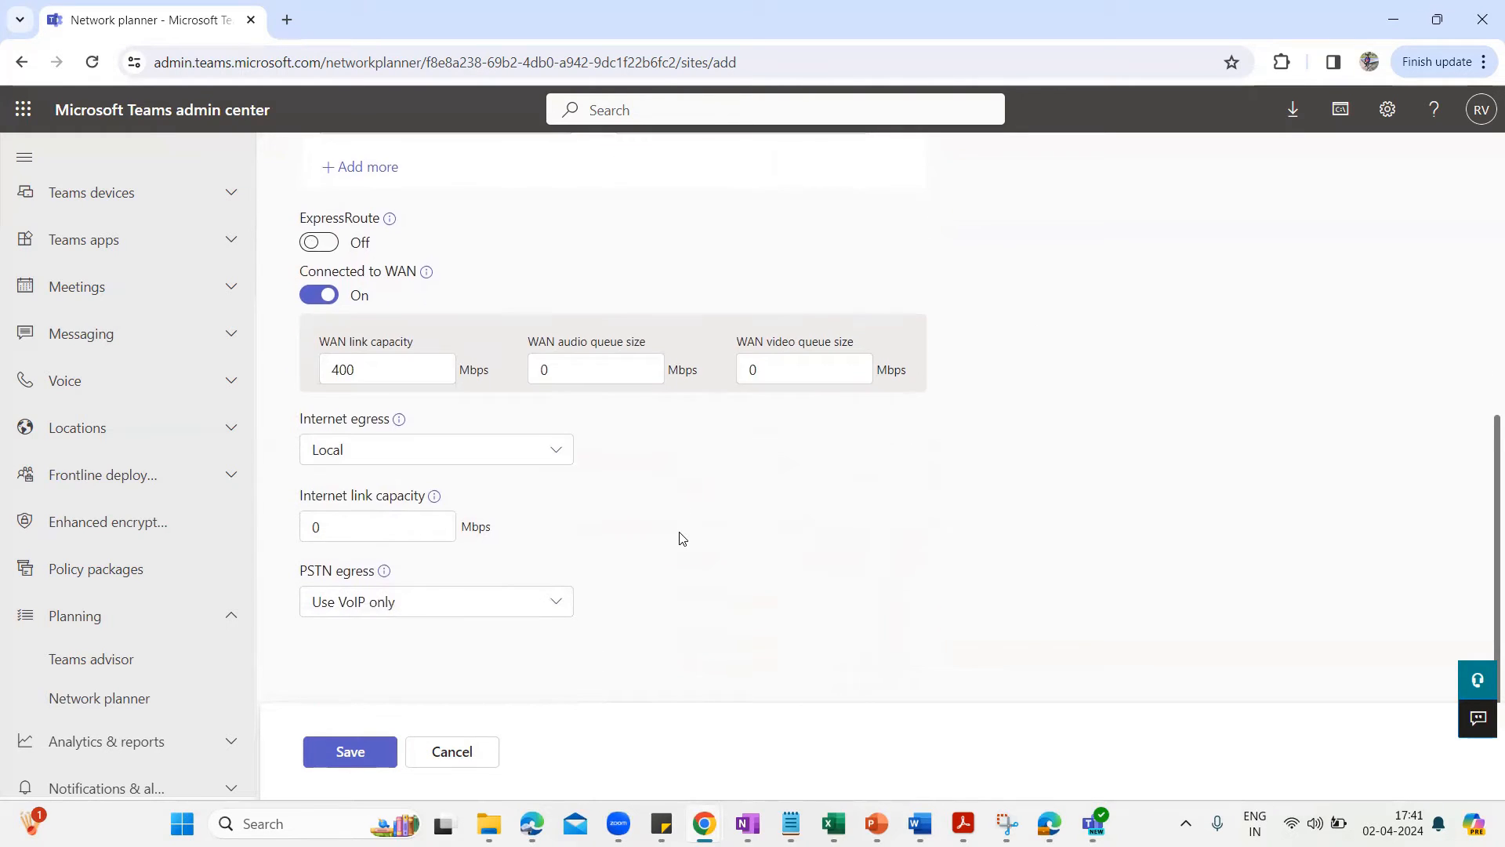
click(551, 461)
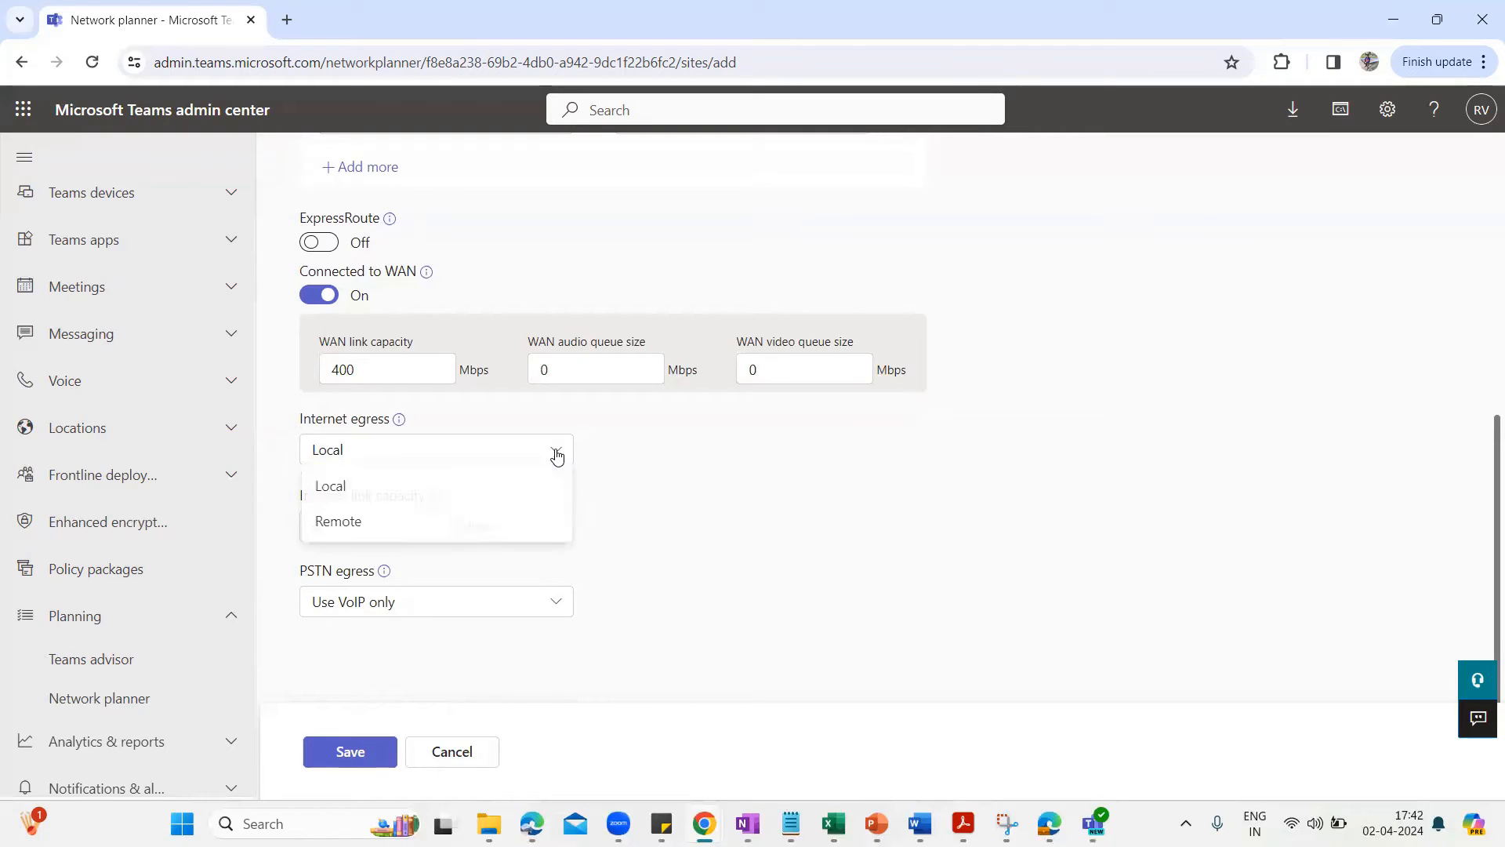
click(426, 525)
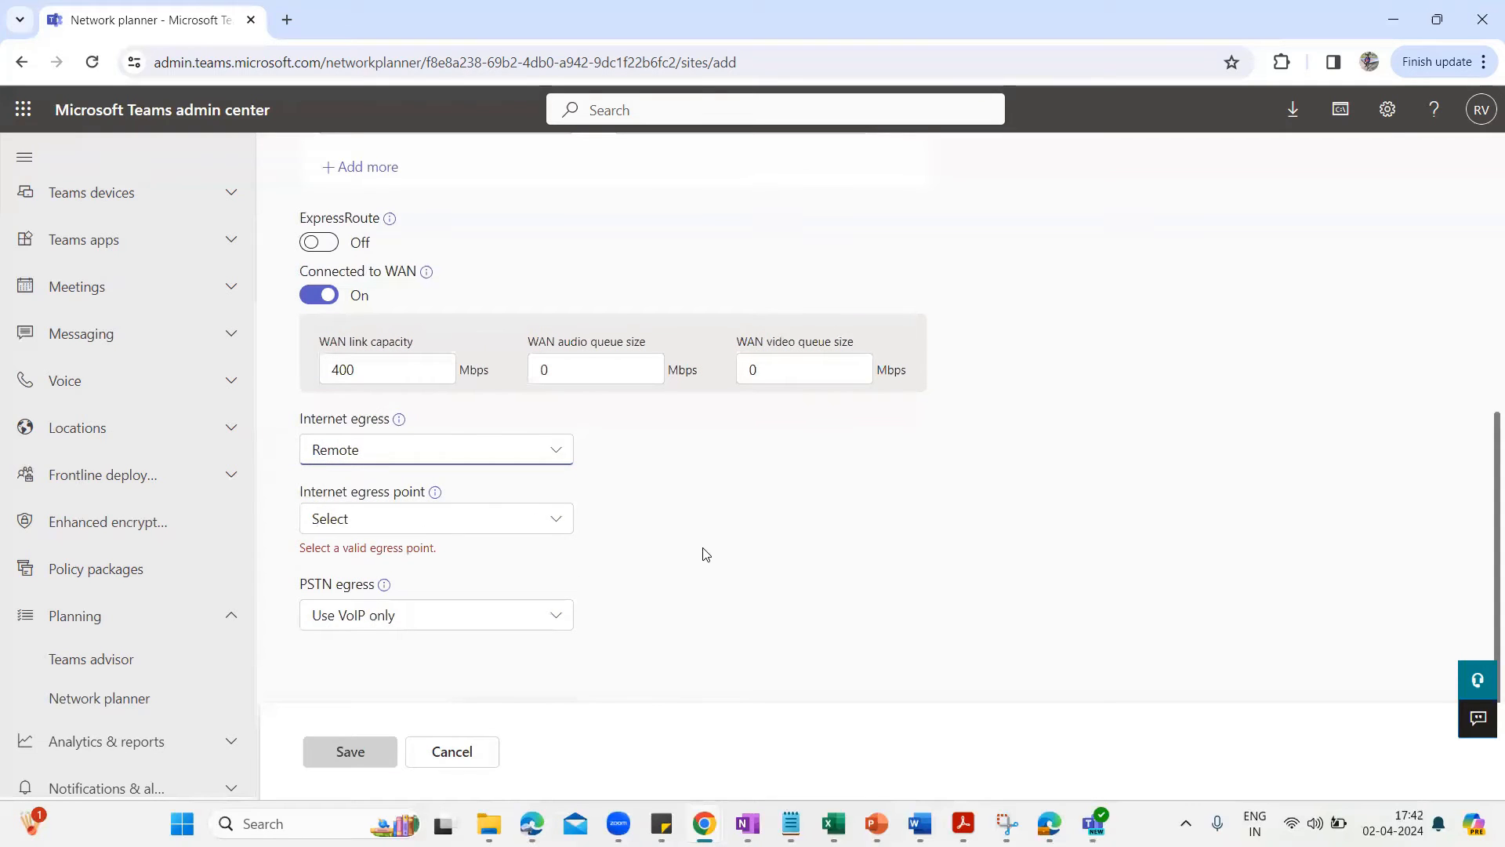
scroll(702, 554, down, 1)
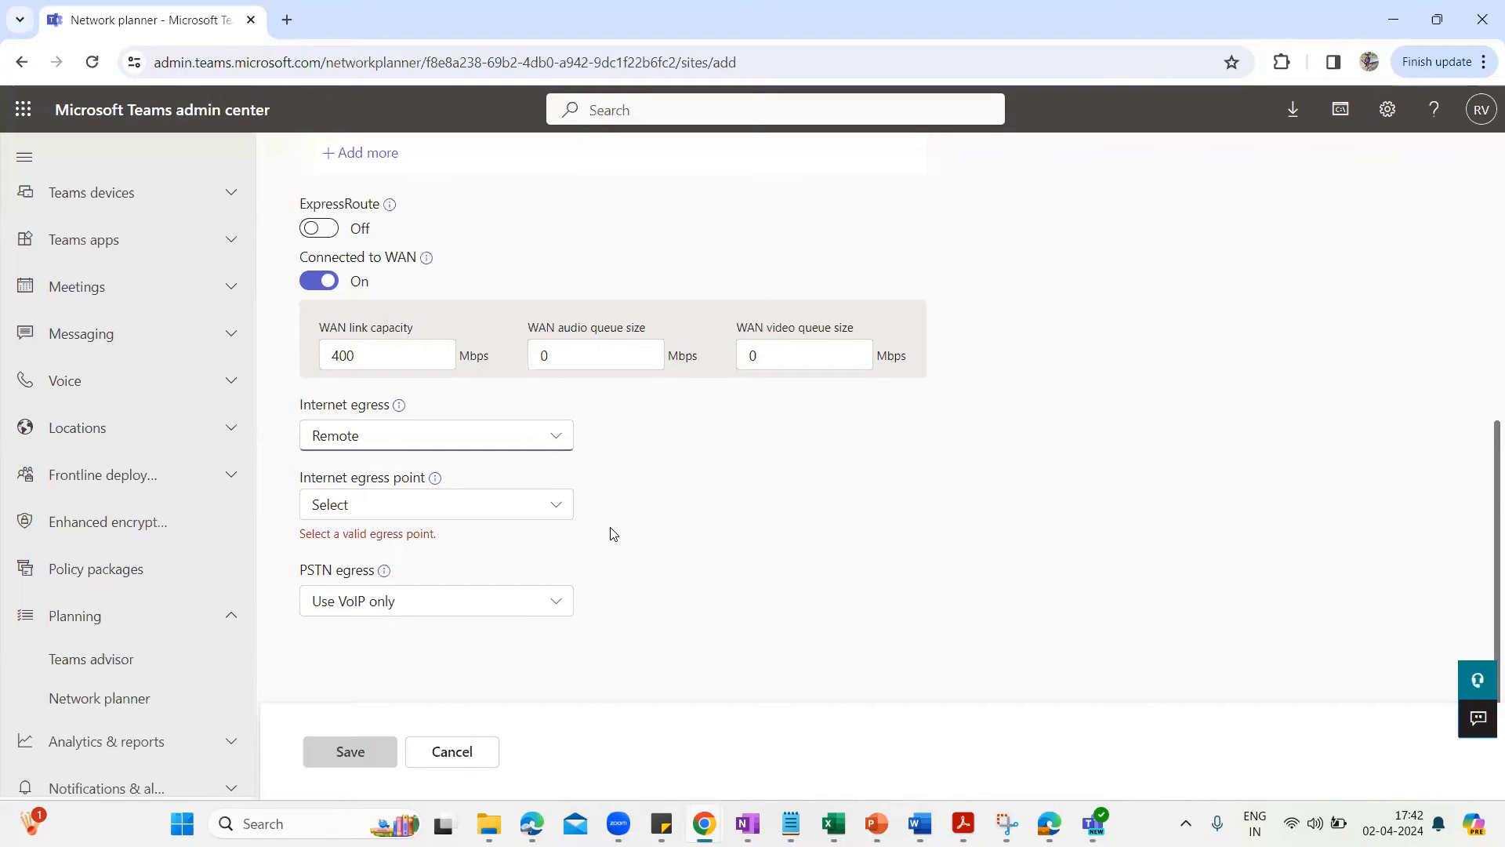
click(556, 508)
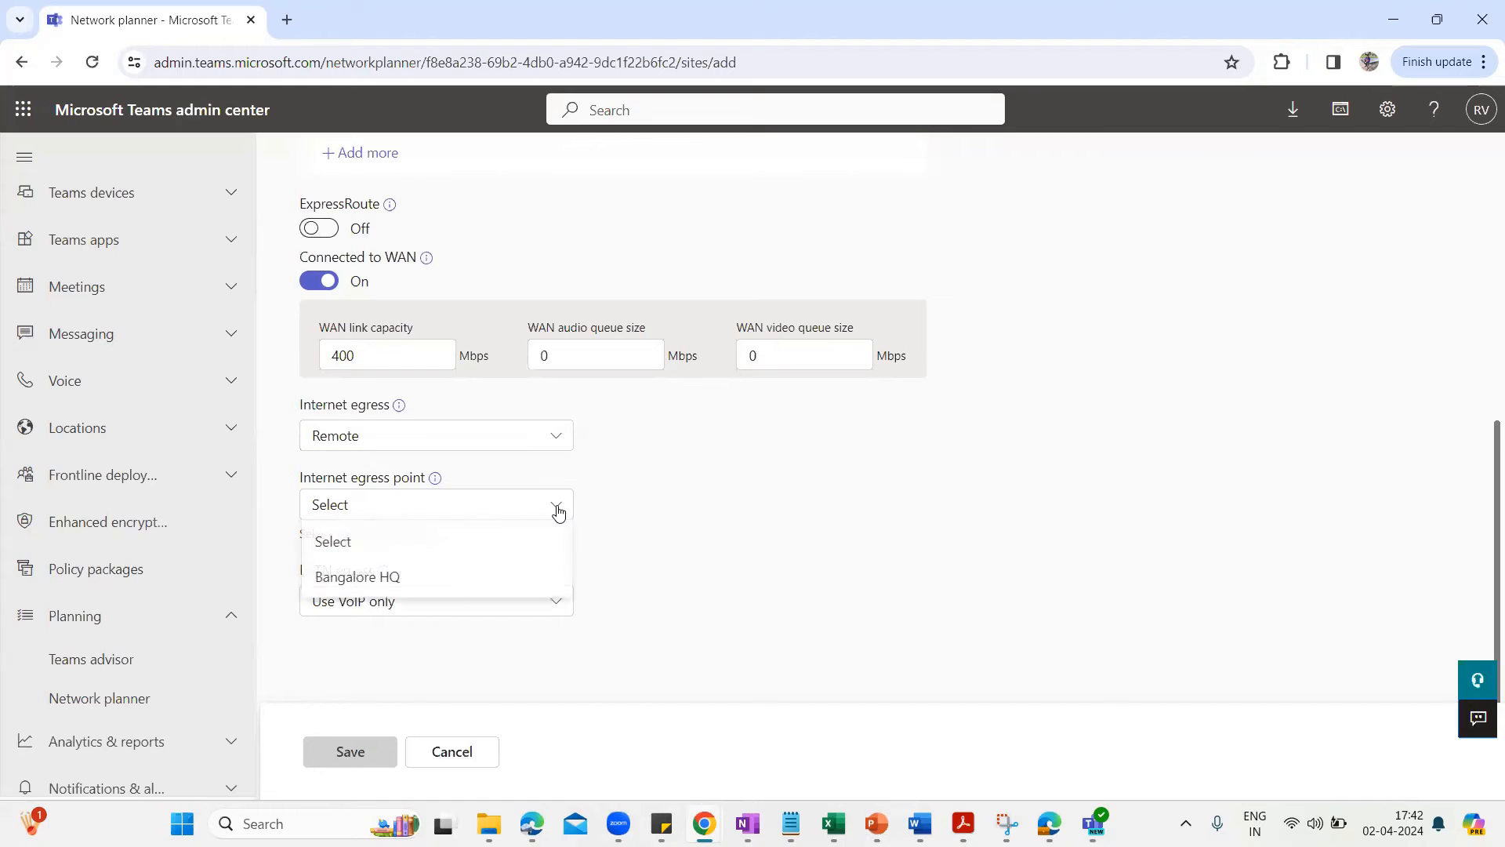
click(396, 581)
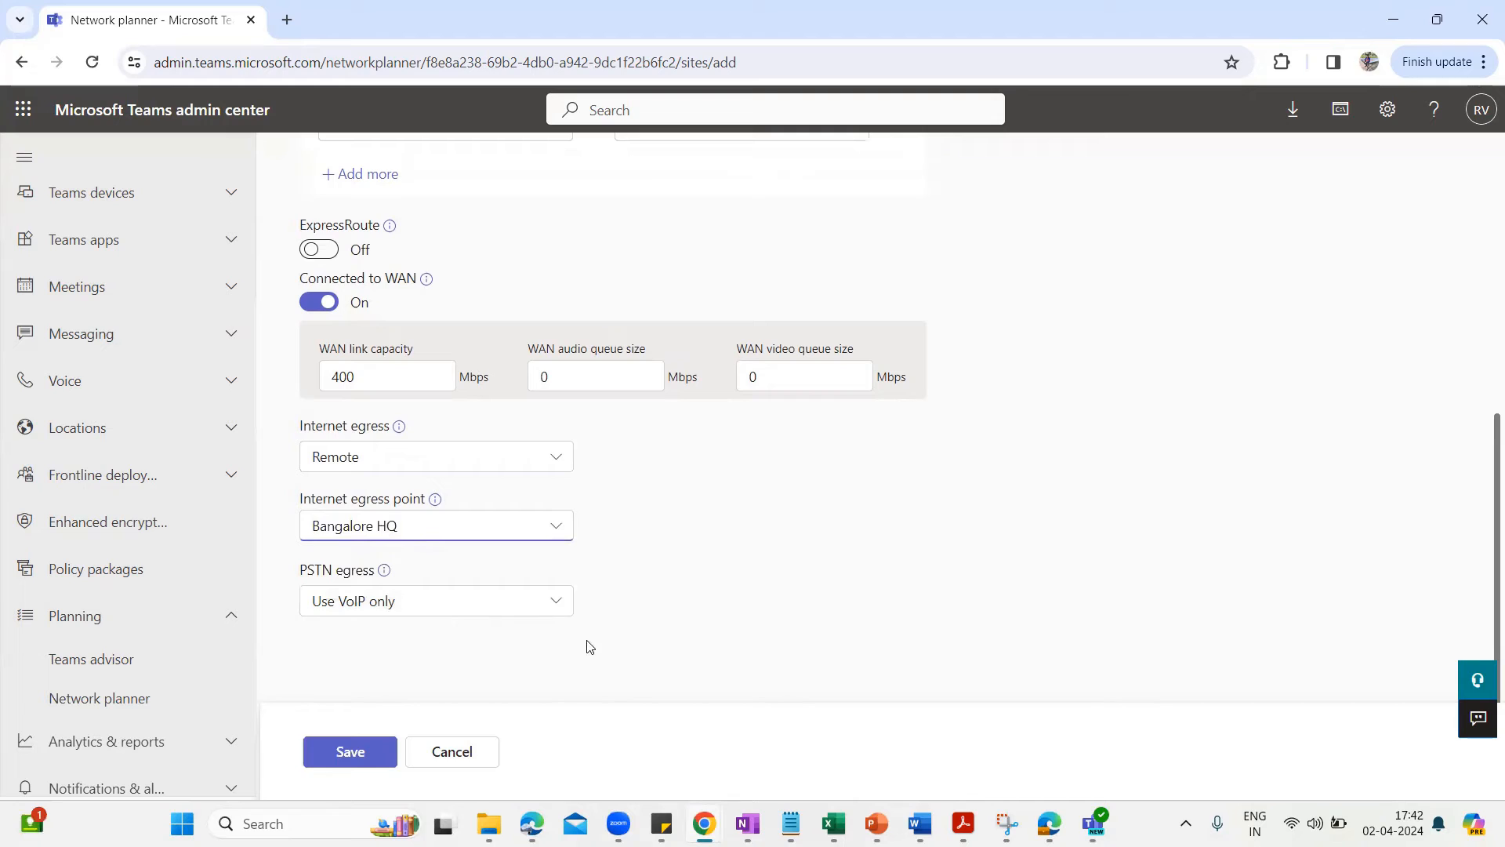
Set the PSTN egress to Remote with Bangalore HQ as the PSTN egress point, and save the Pune site.
click(559, 604)
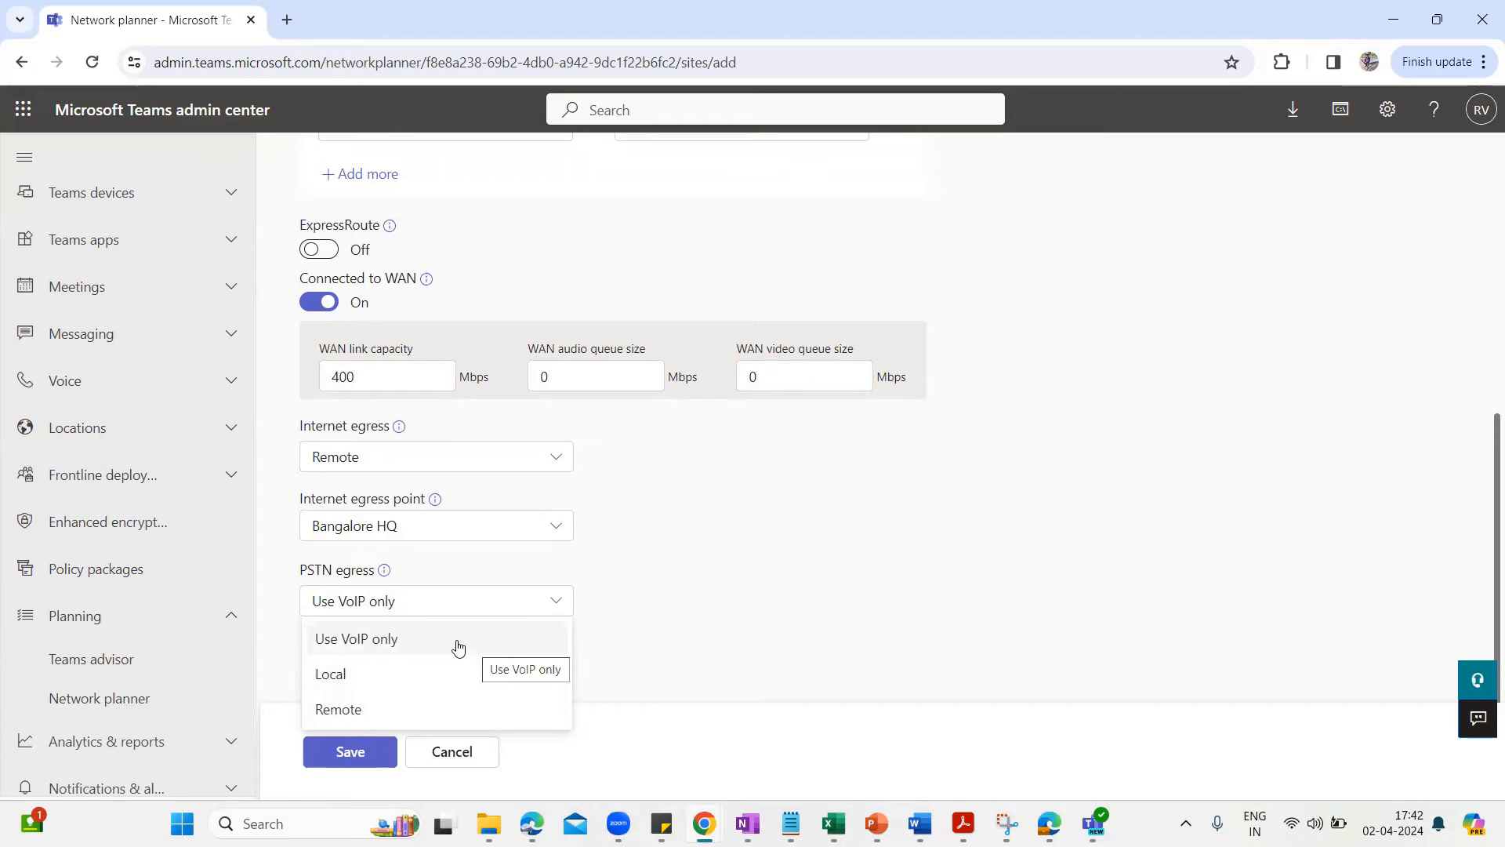
click(360, 710)
scroll(549, 650, down, 1)
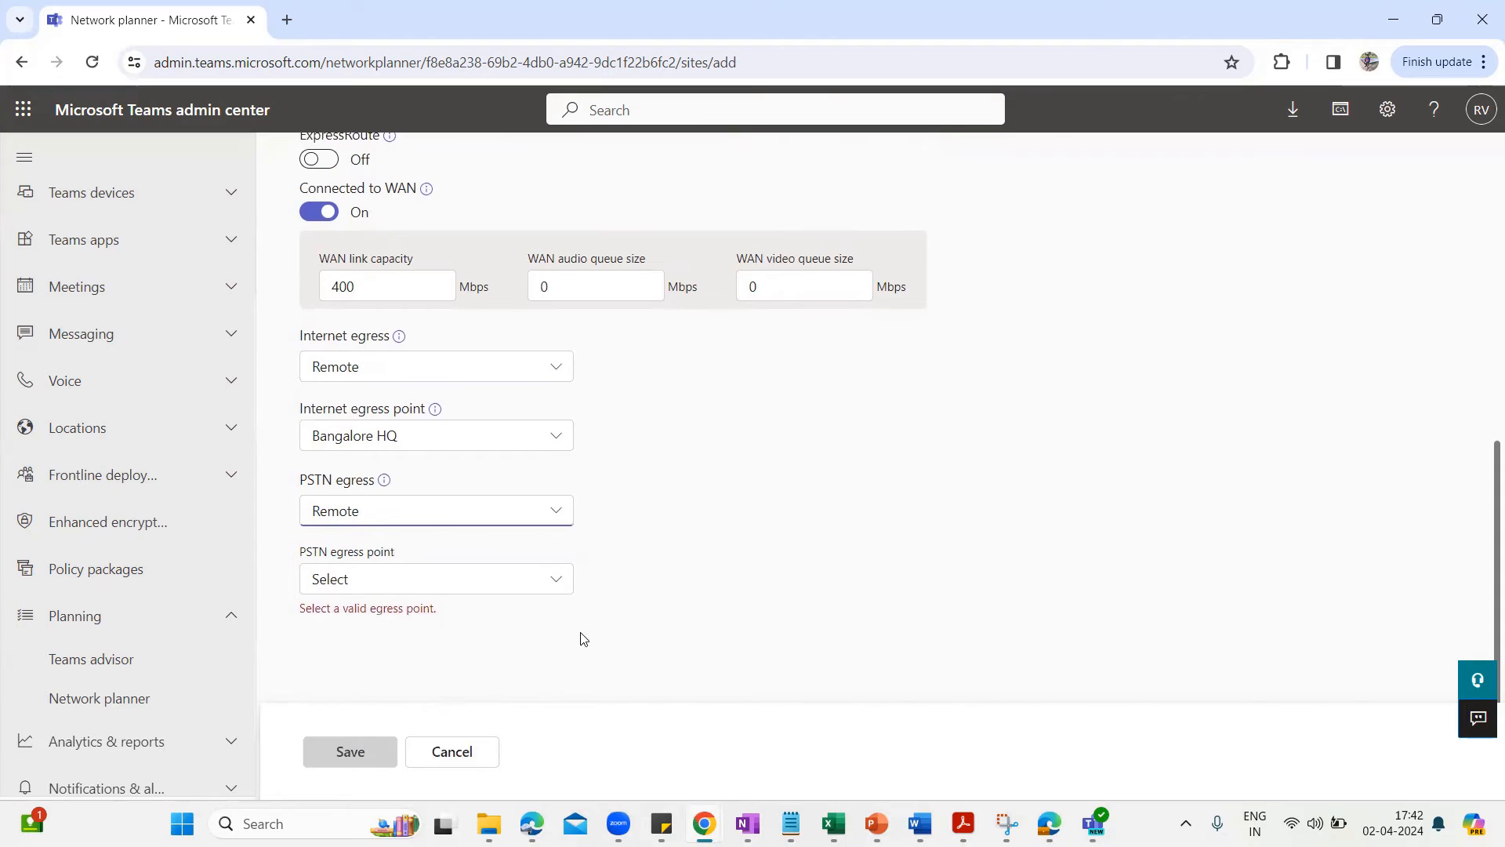
click(545, 579)
click(357, 651)
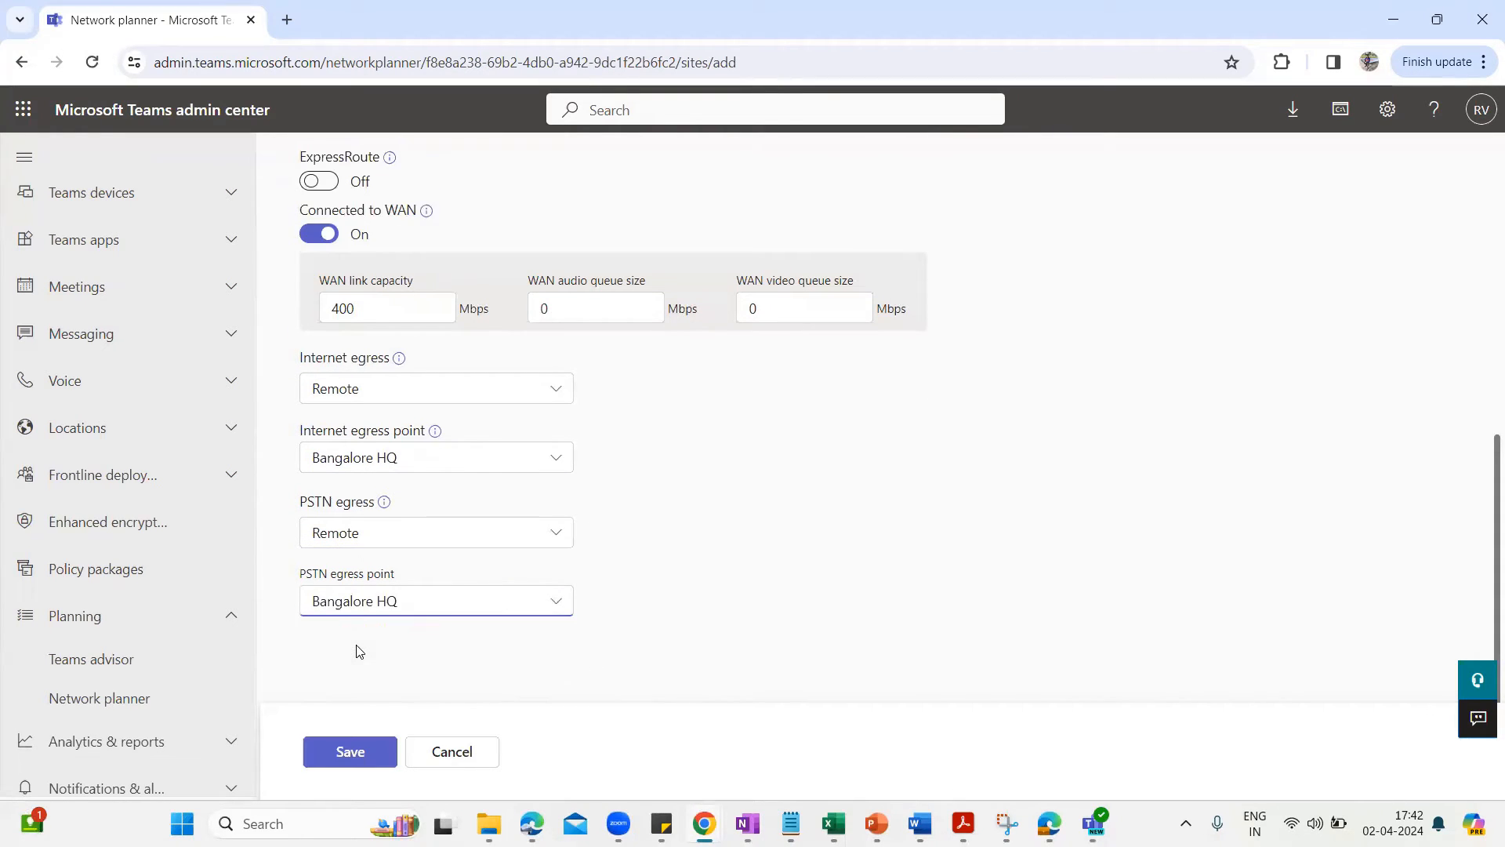
click(349, 751)
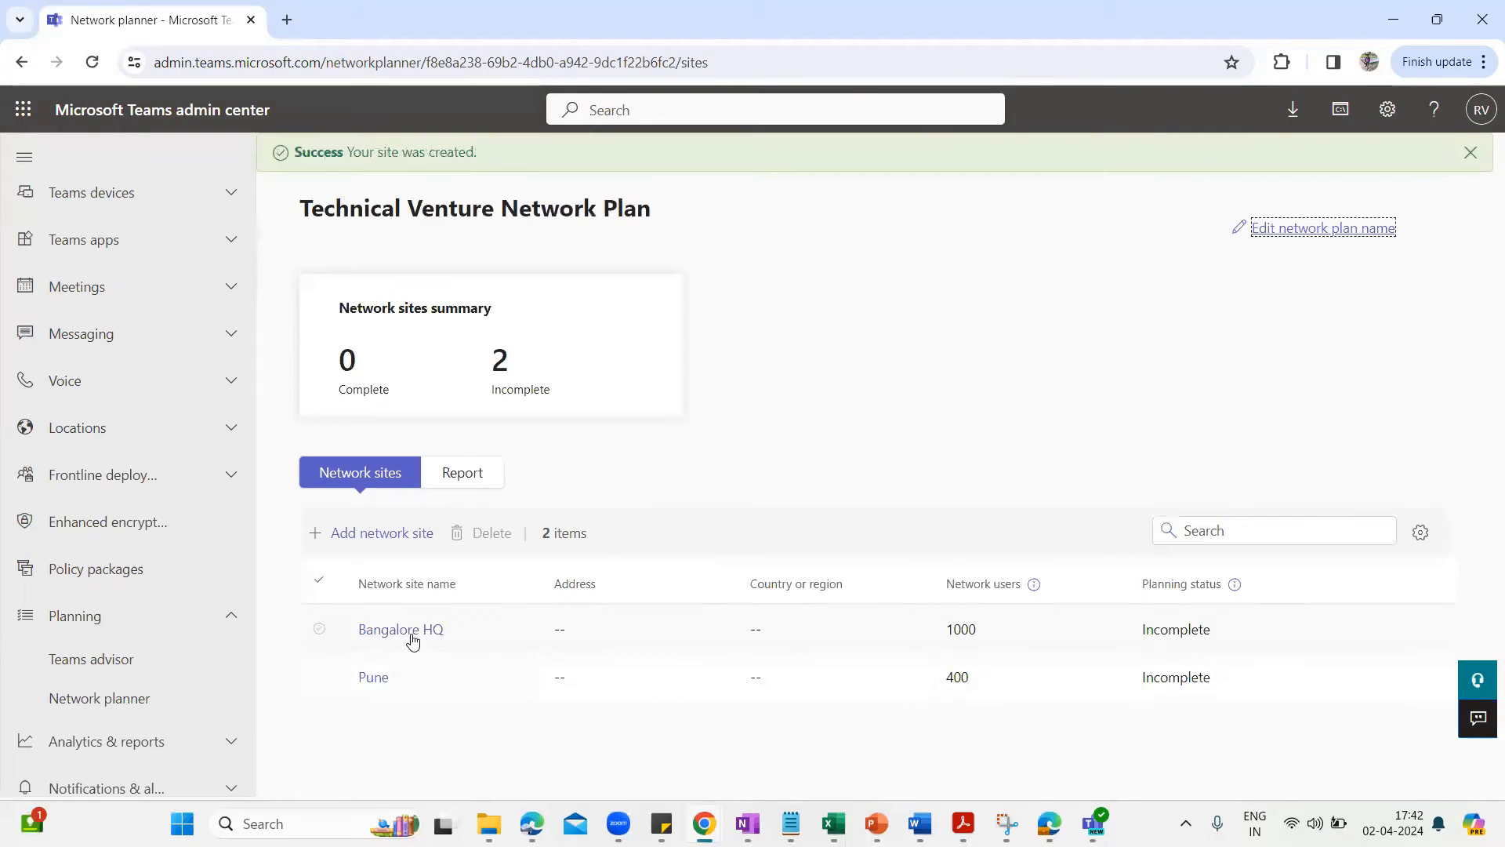
Start another network site named Hyderabad with the description Branch Site and 400 network users.
click(371, 532)
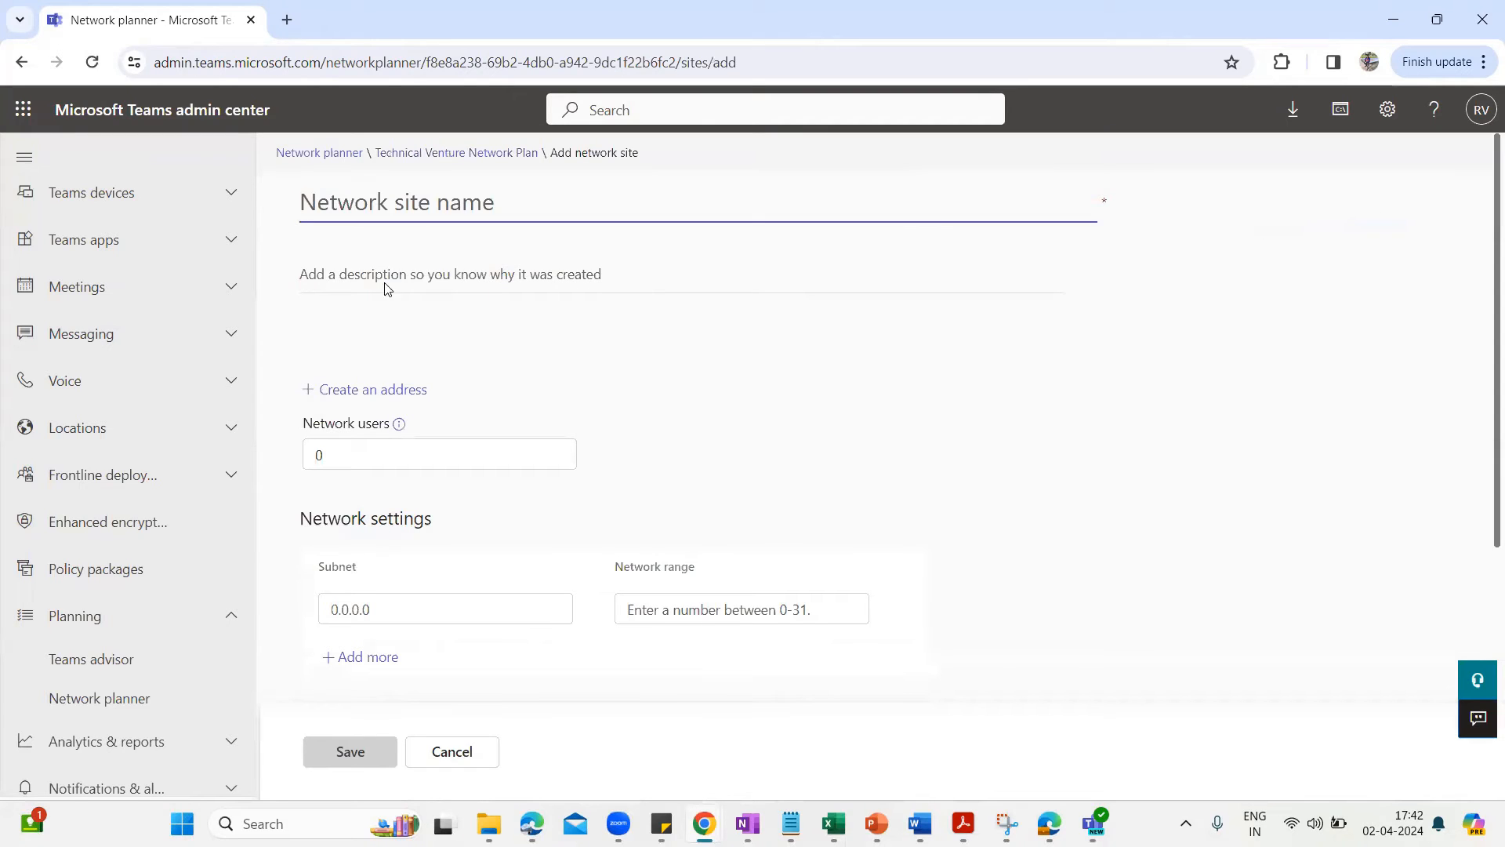
text(Hyderabad)
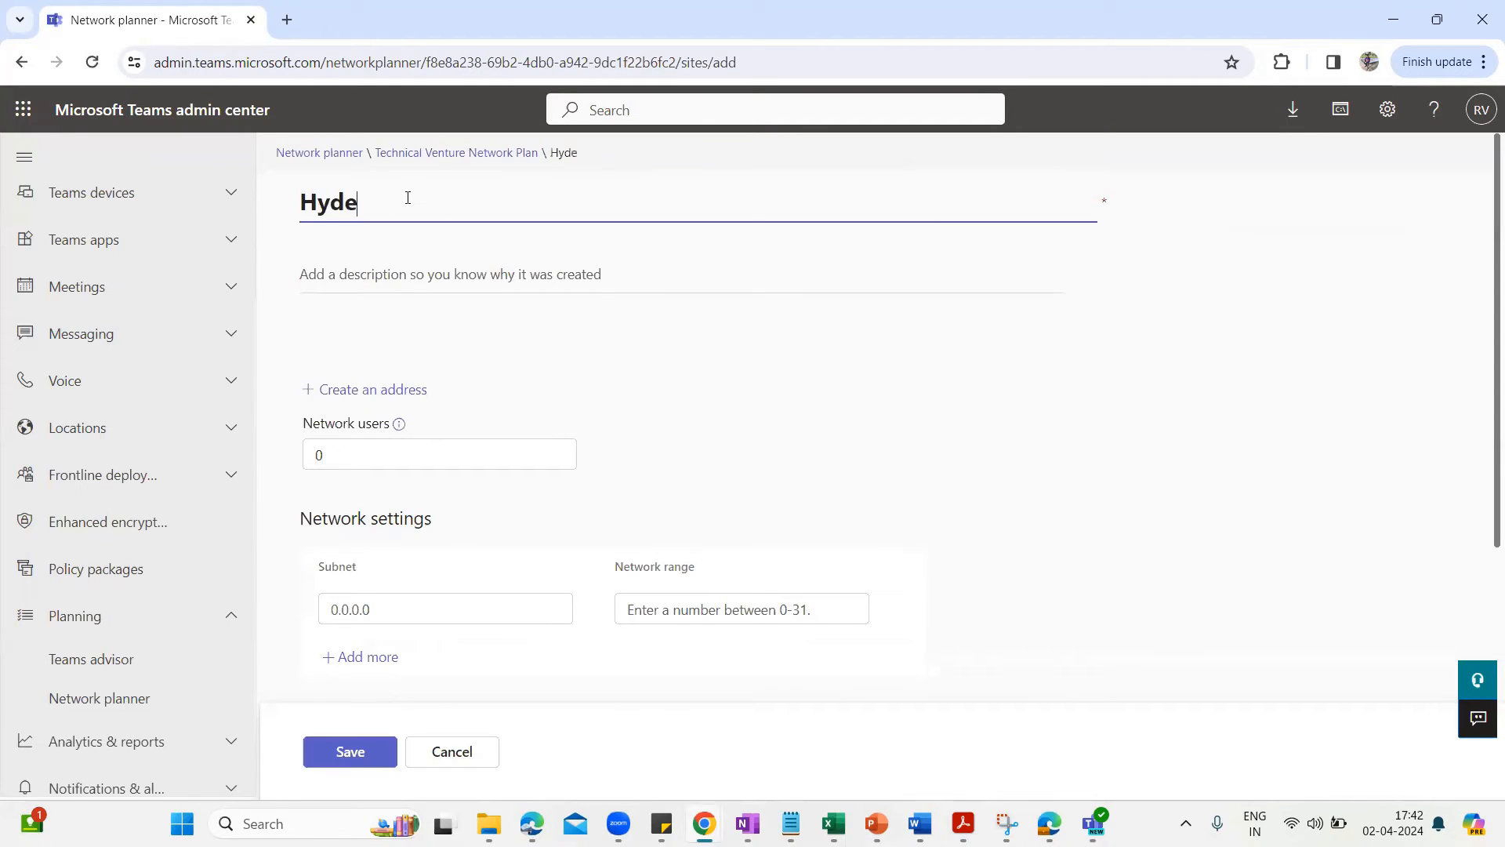
click(411, 276)
text(B)
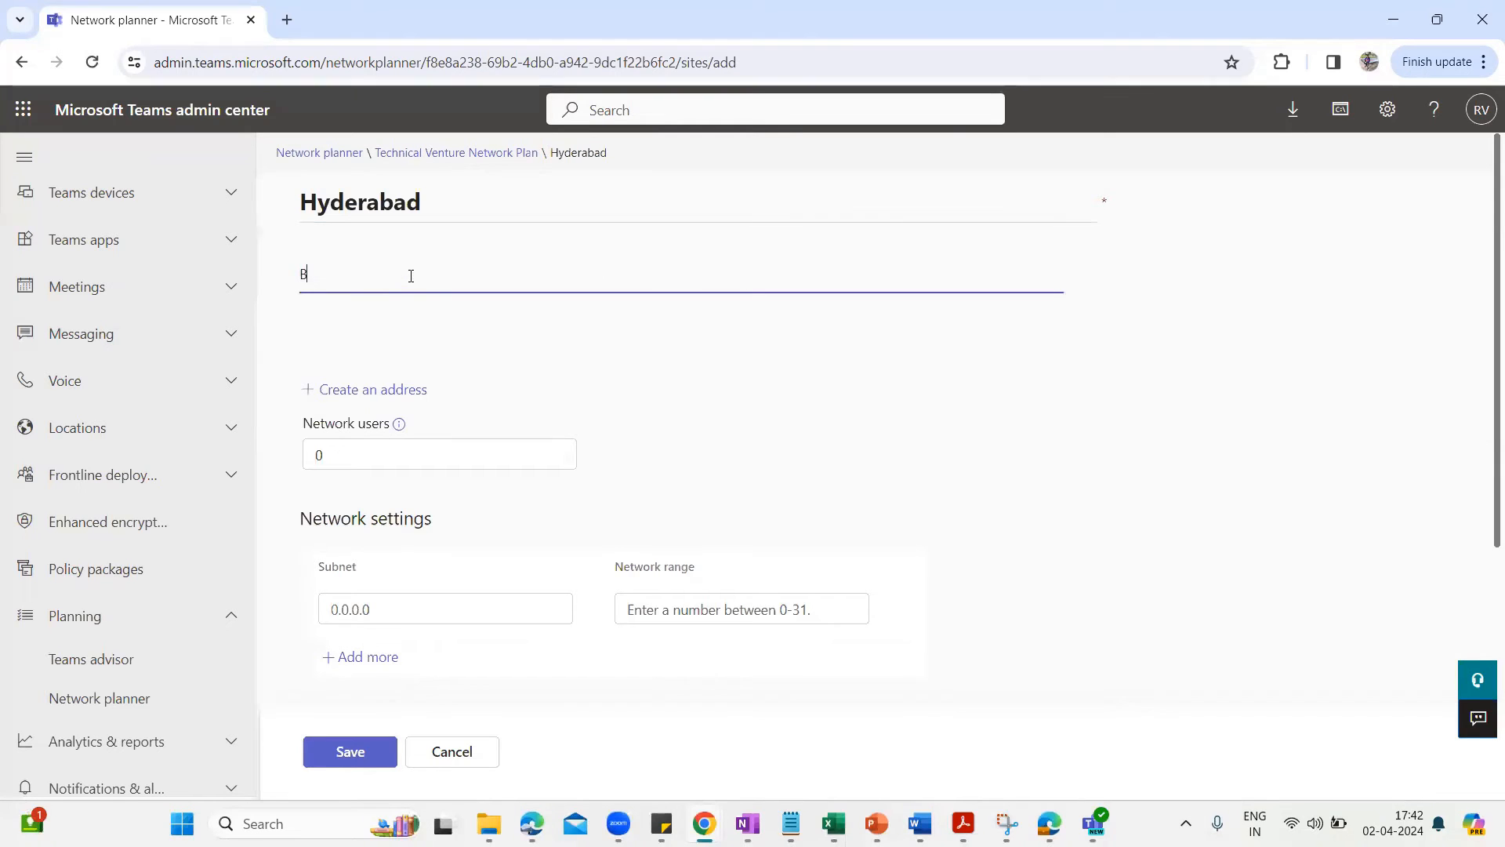
text(ranch Site)
scroll(487, 369, down, 2)
click(347, 260)
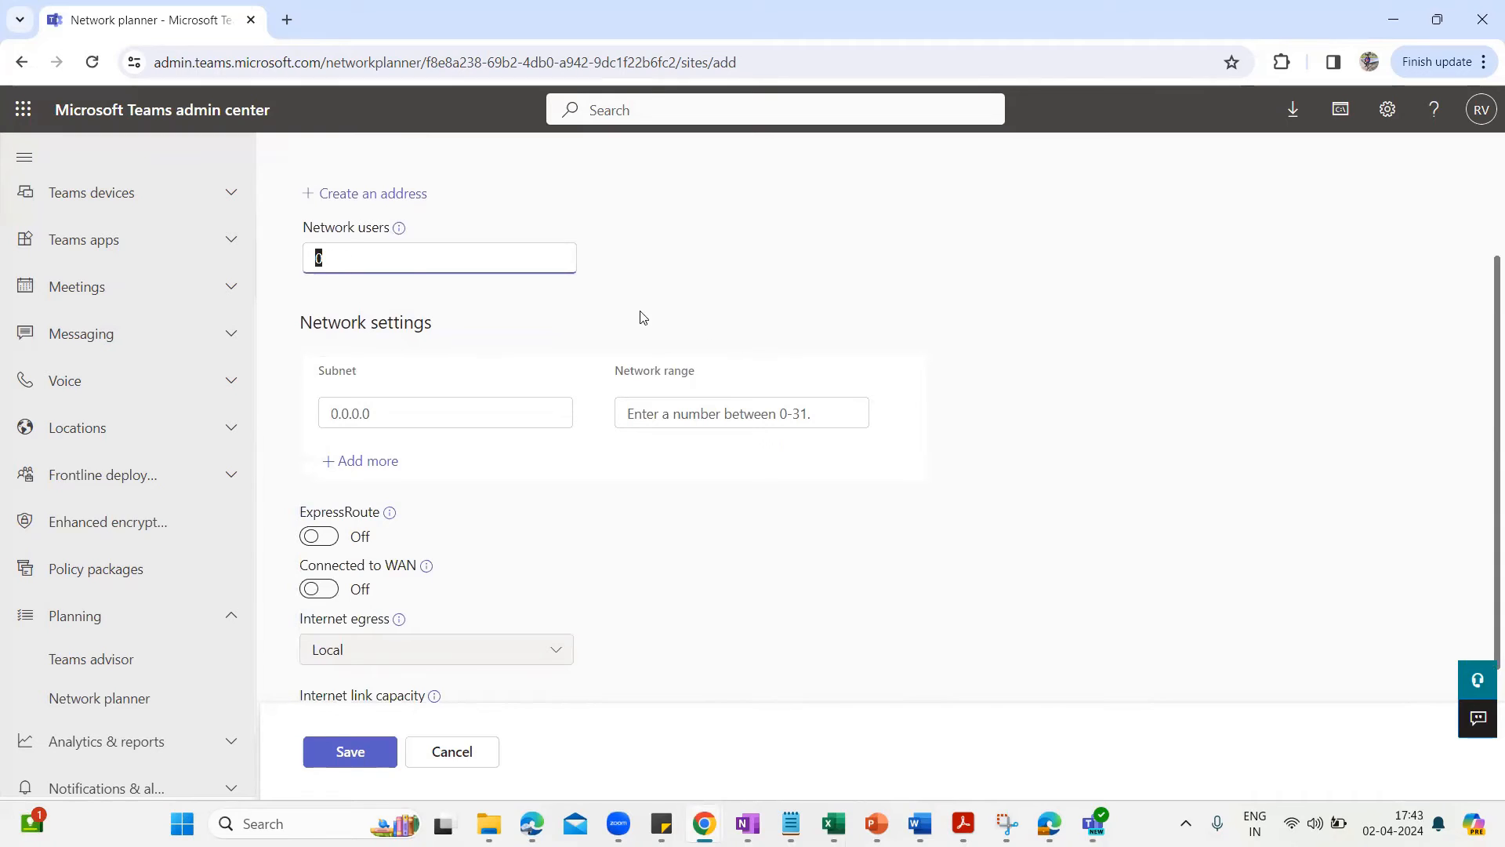
text(400)
Turn on Connected to WAN for the Hyderabad site and set its WAN link capacity to 400 Mbps.
scroll(523, 434, down, 3)
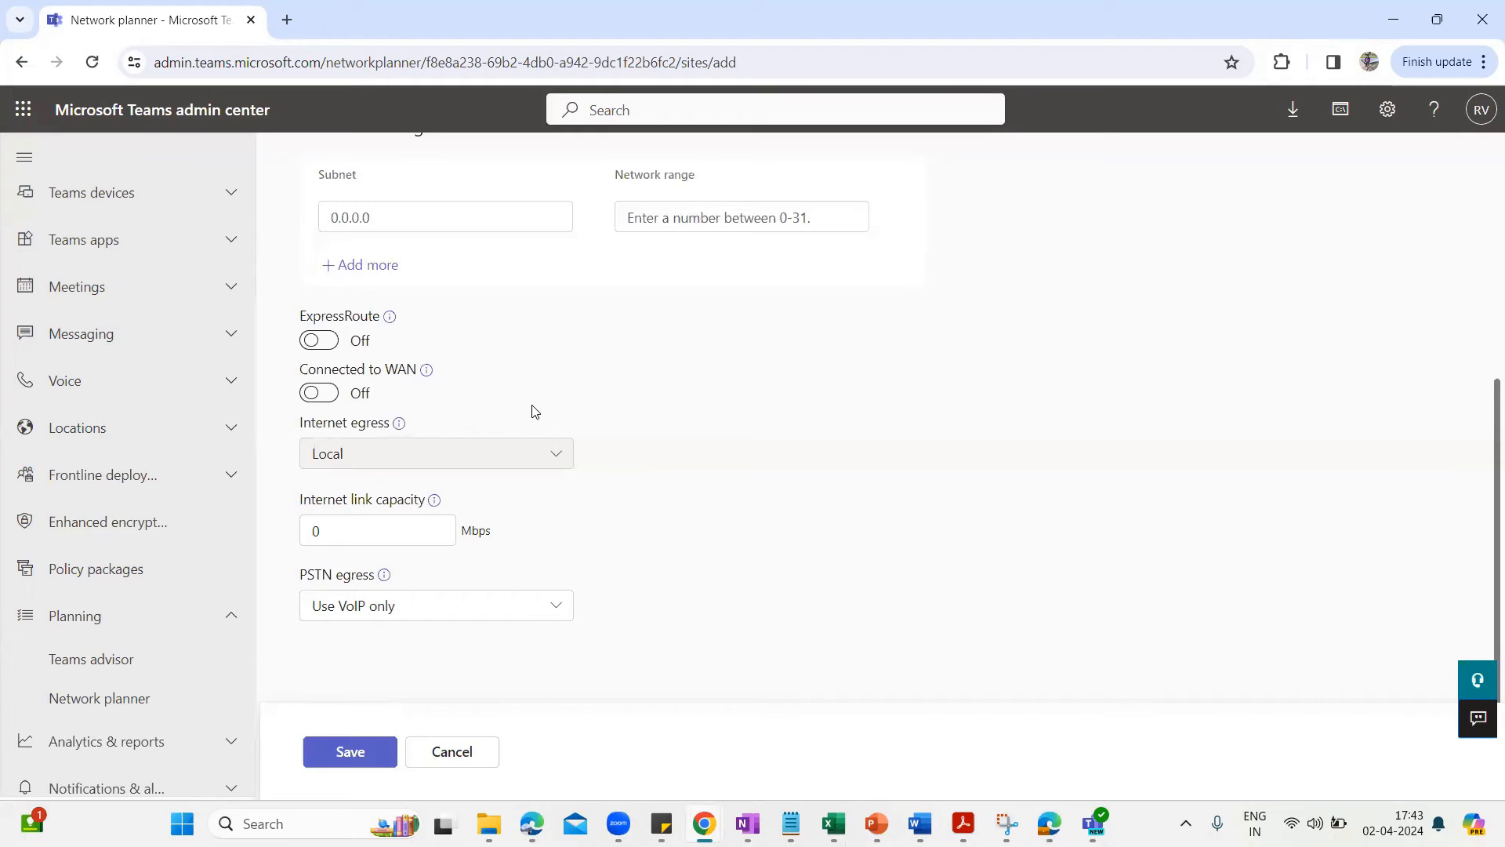
click(322, 395)
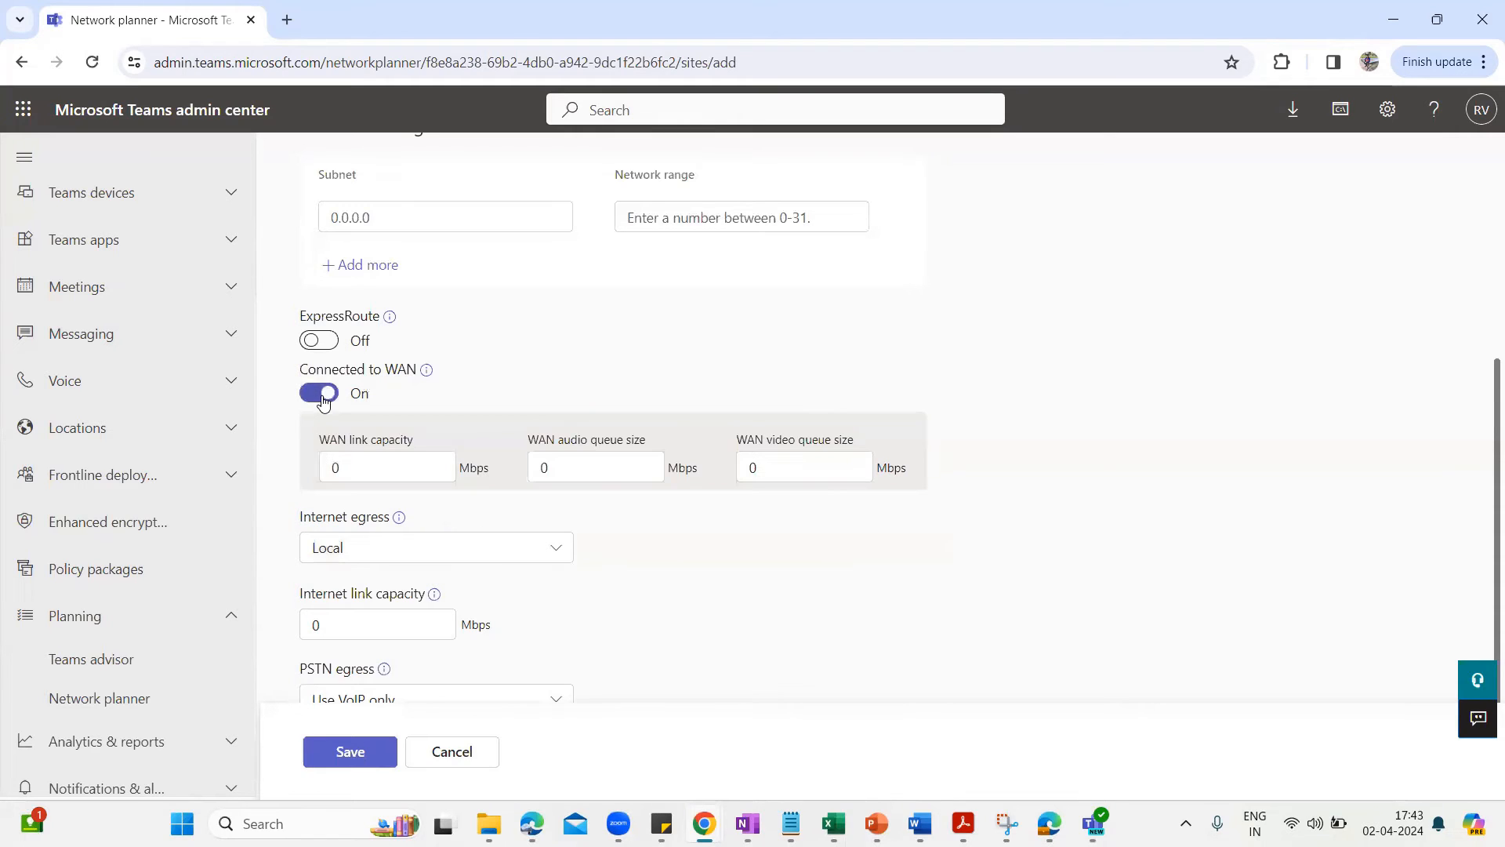
double_click(354, 467)
text(400)
Keep the Hyderabad site's Internet egress at Local and set the Internet link capacity to 200 Mbps.
scroll(673, 558, down, 2)
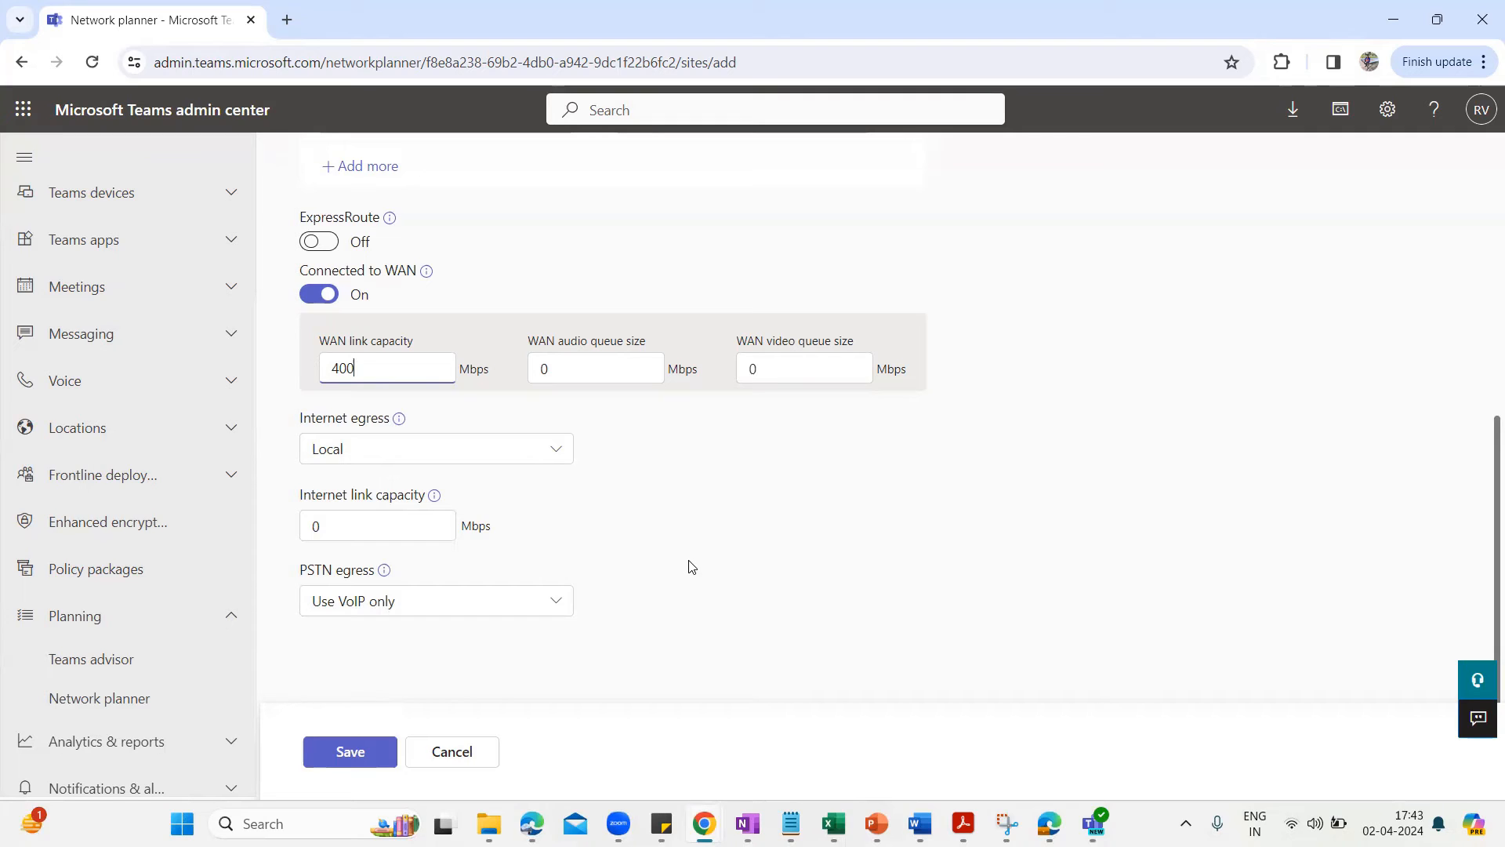
click(557, 454)
click(326, 490)
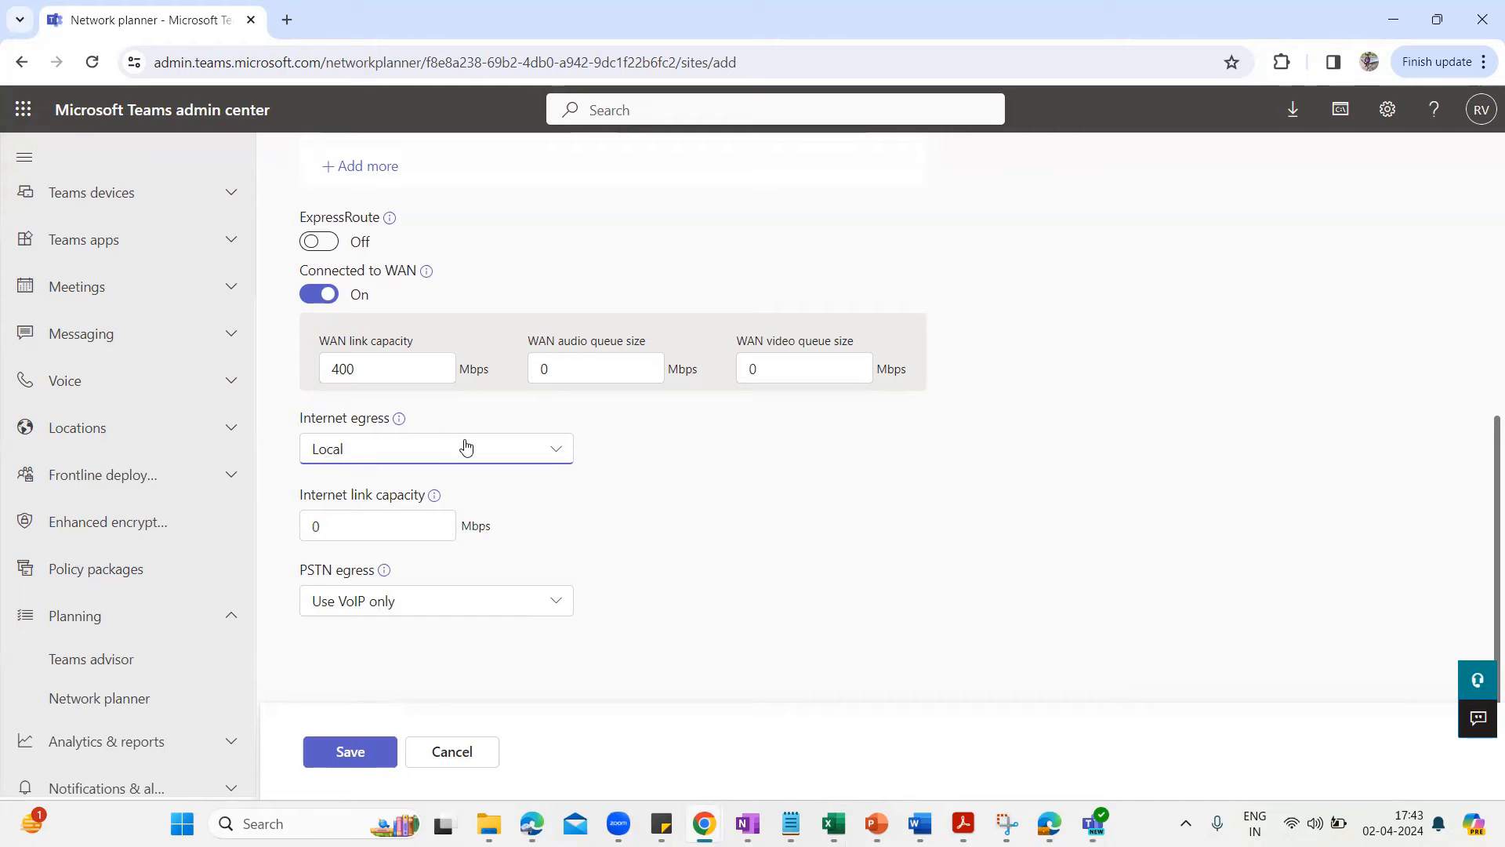
click(318, 525)
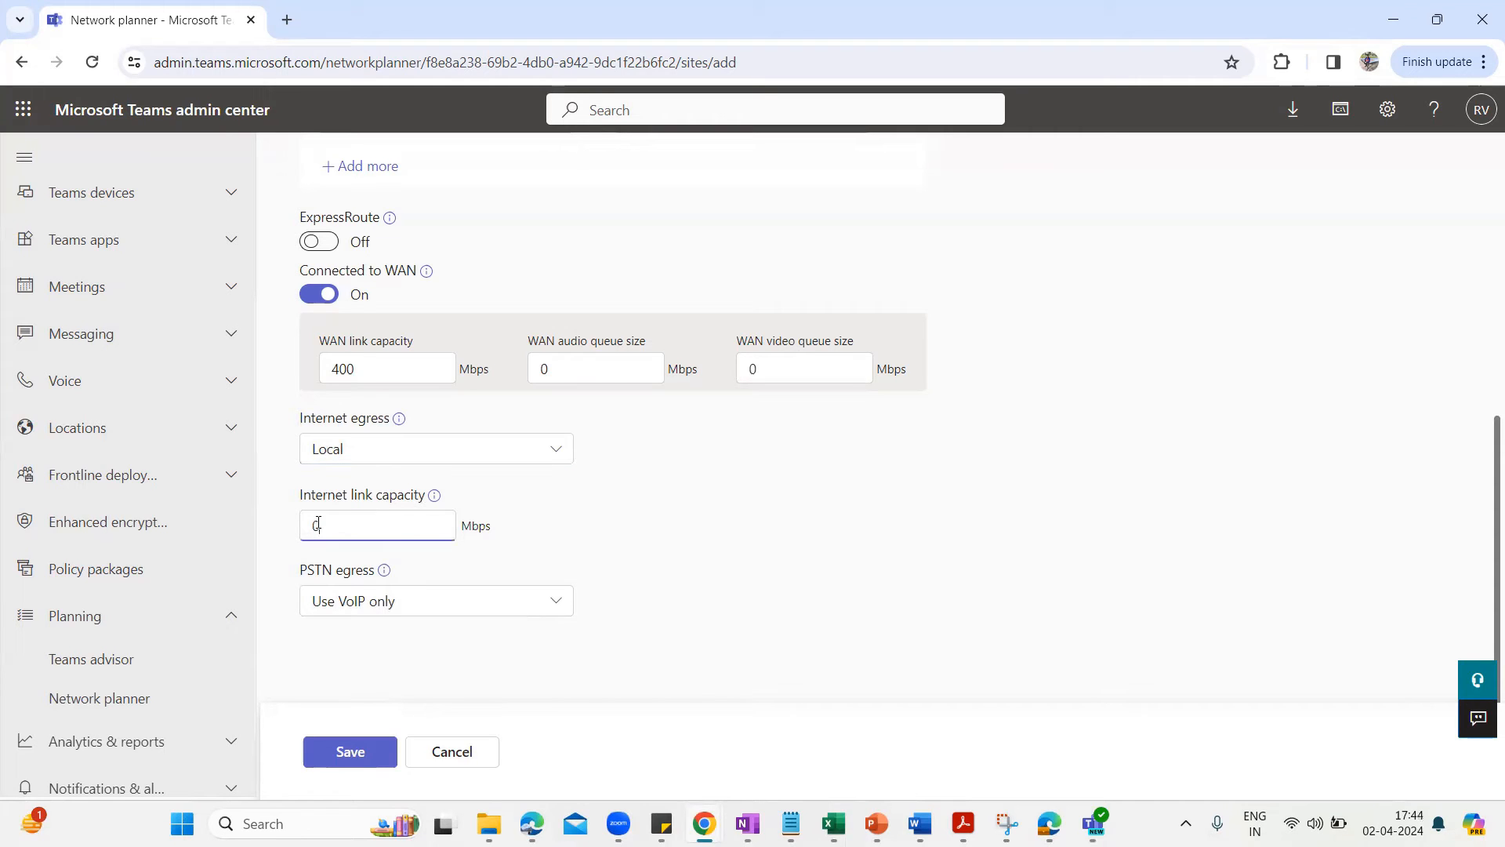
drag(316, 523, 295, 533)
text(200)
click(690, 541)
Choose Use VoIP only as the PSTN egress and save the Hyderabad site.
click(553, 605)
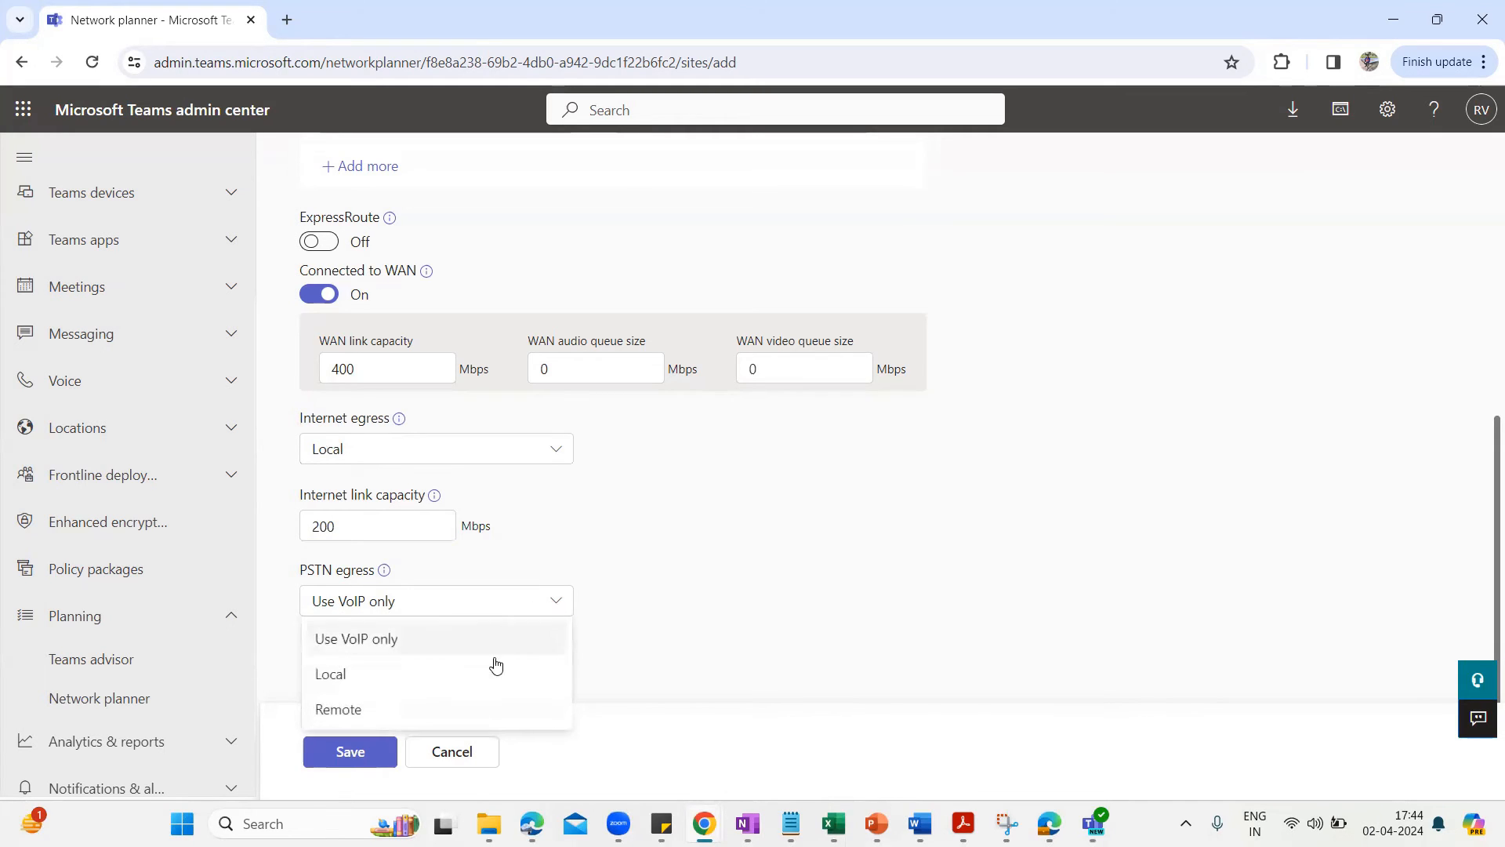
click(379, 642)
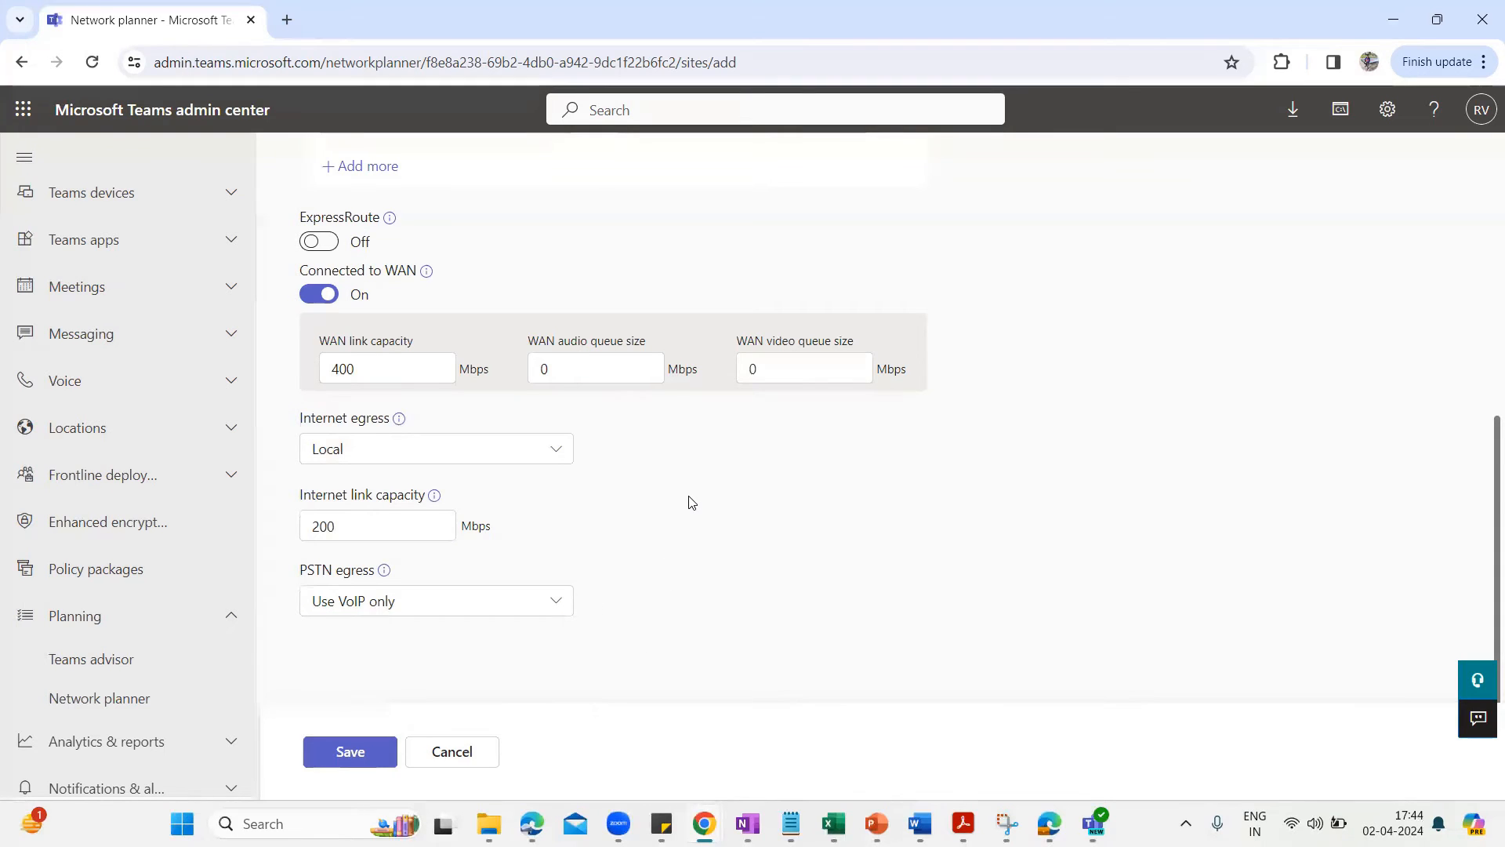
click(351, 752)
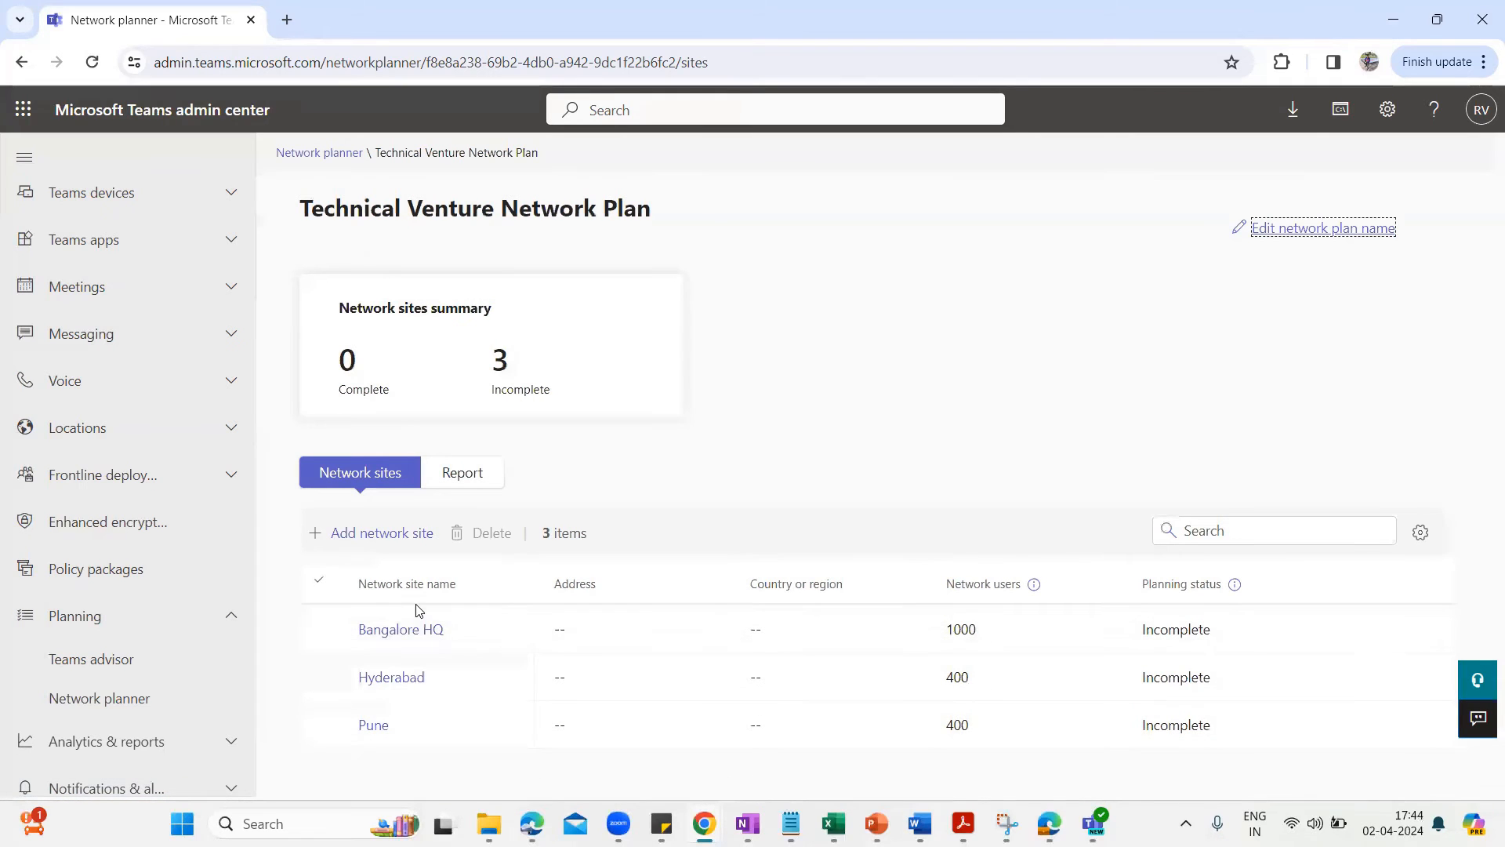
Read the explanation of the Planning status column in the network sites list, including what an incomplete listing means.
click(1236, 588)
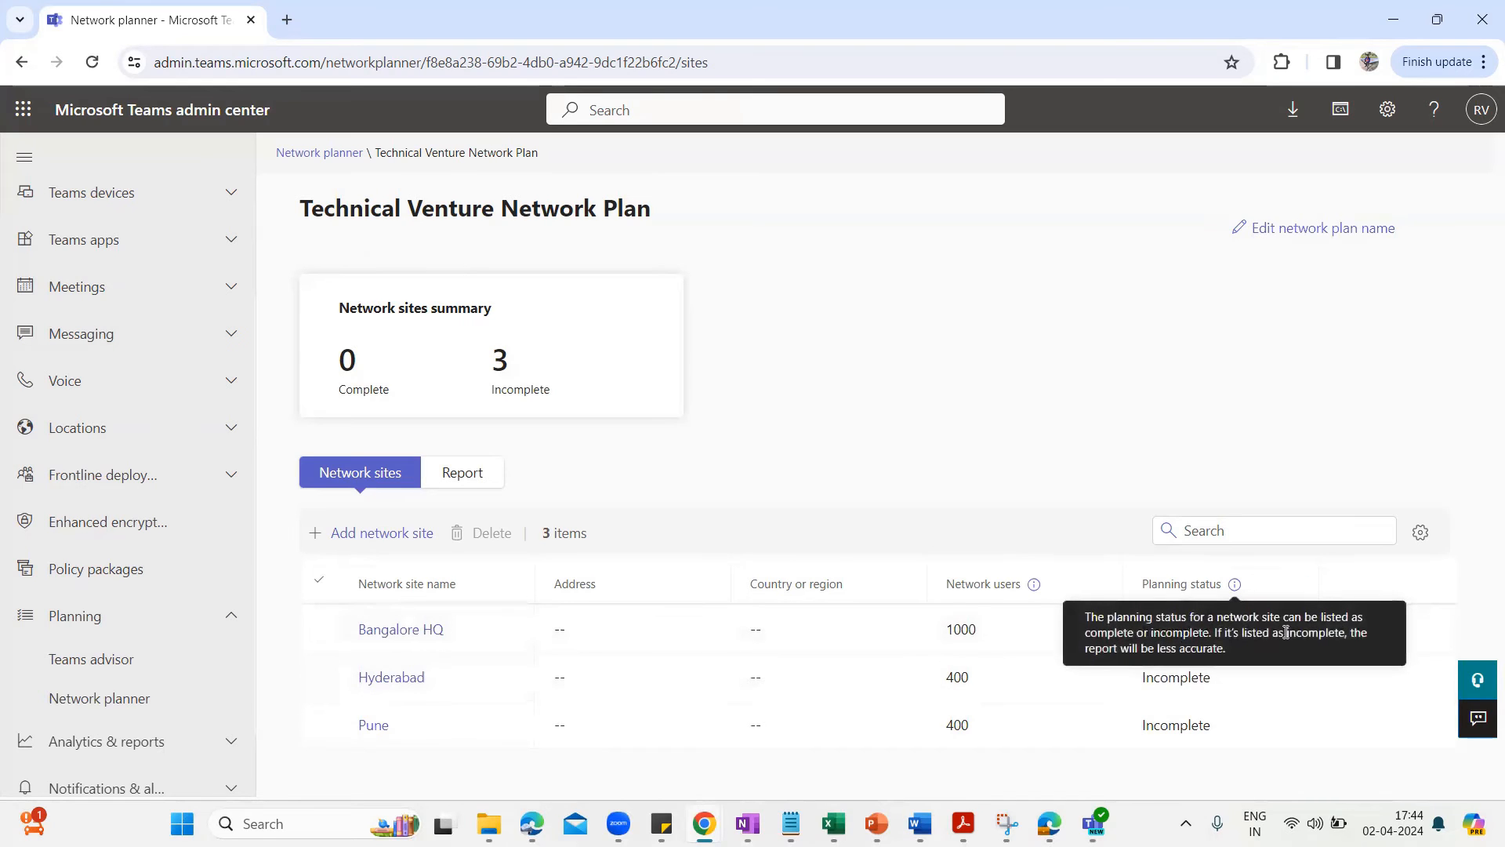
drag(1284, 632, 1346, 636)
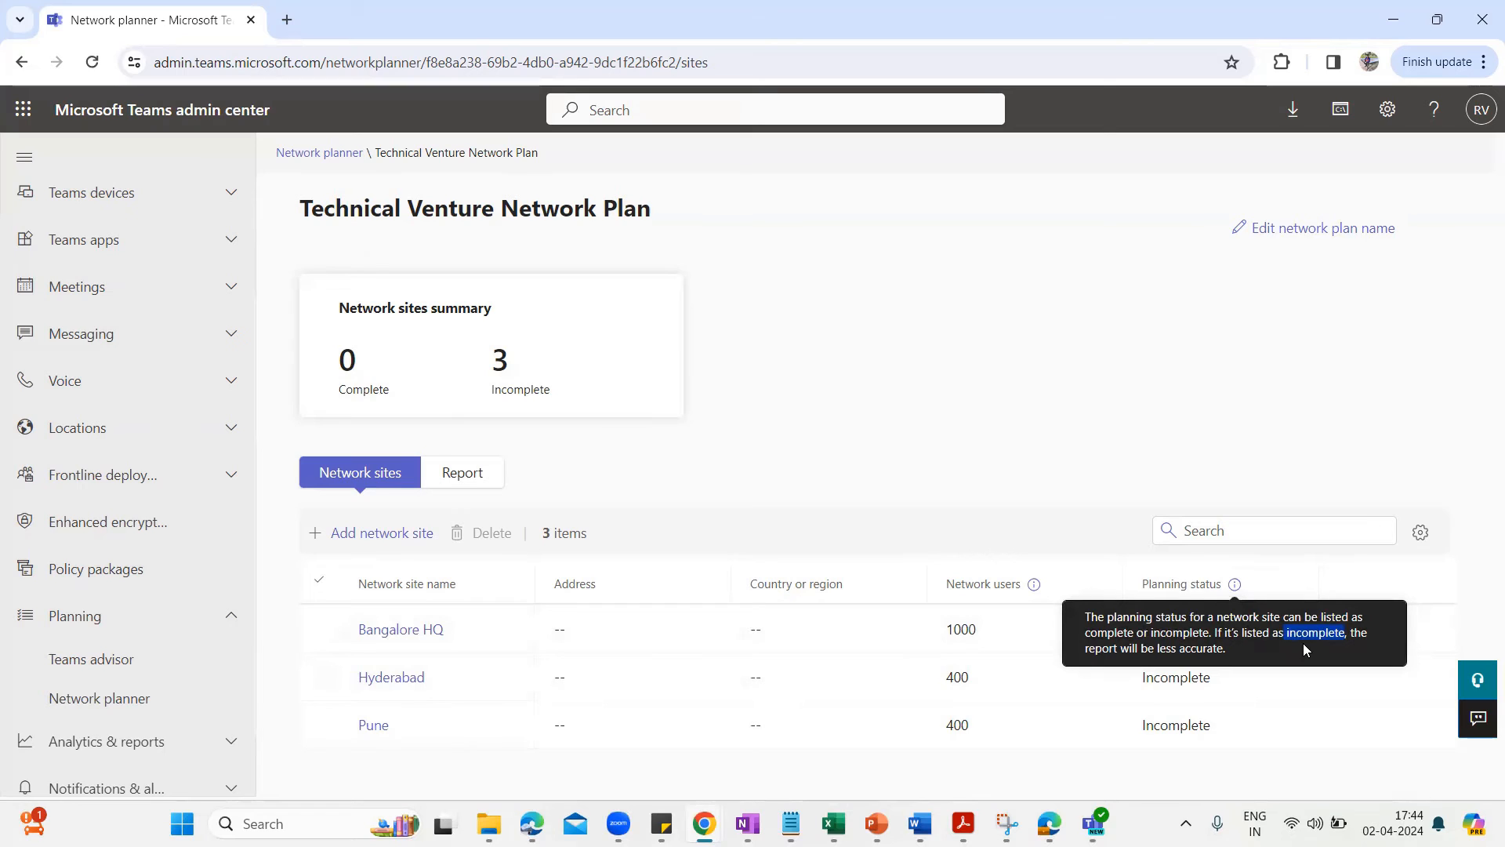
drag(1215, 634, 1341, 632)
drag(1238, 655, 1213, 639)
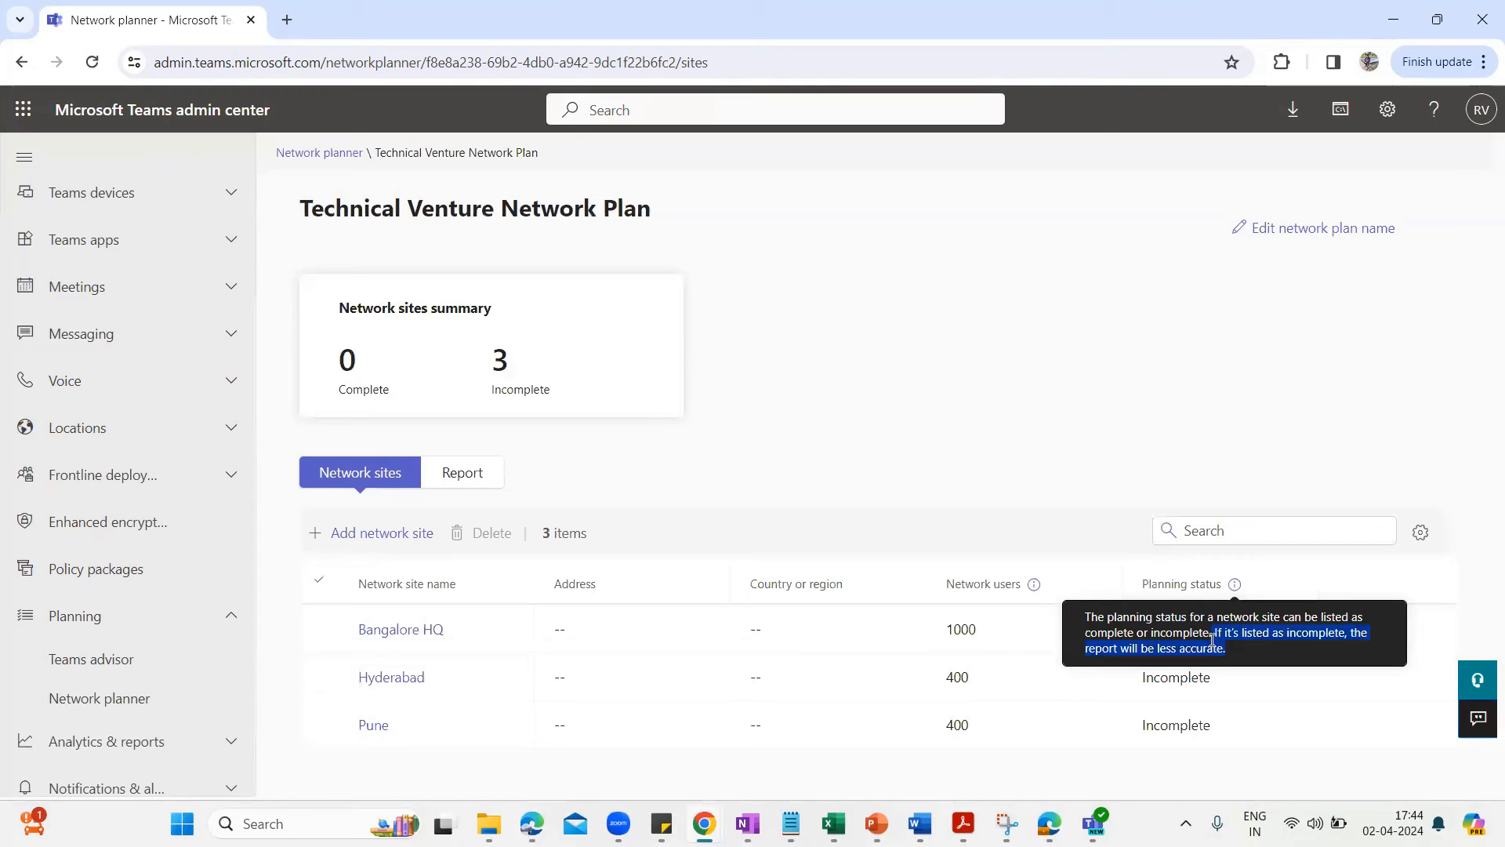
click(1243, 358)
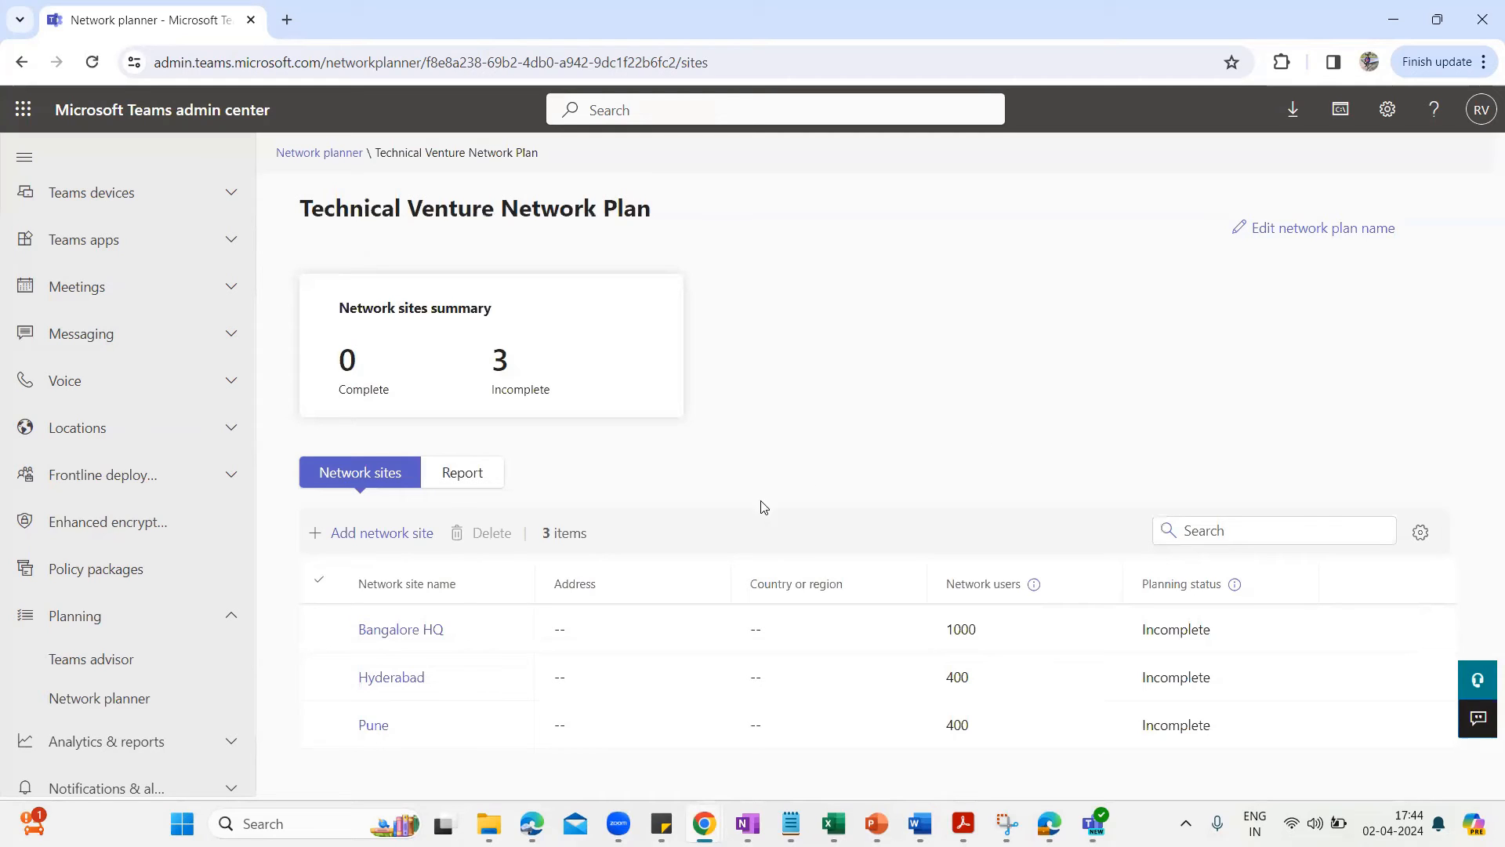
Open the Bangalore HQ site and create an emergency address for it named Test, with India as the country.
click(405, 634)
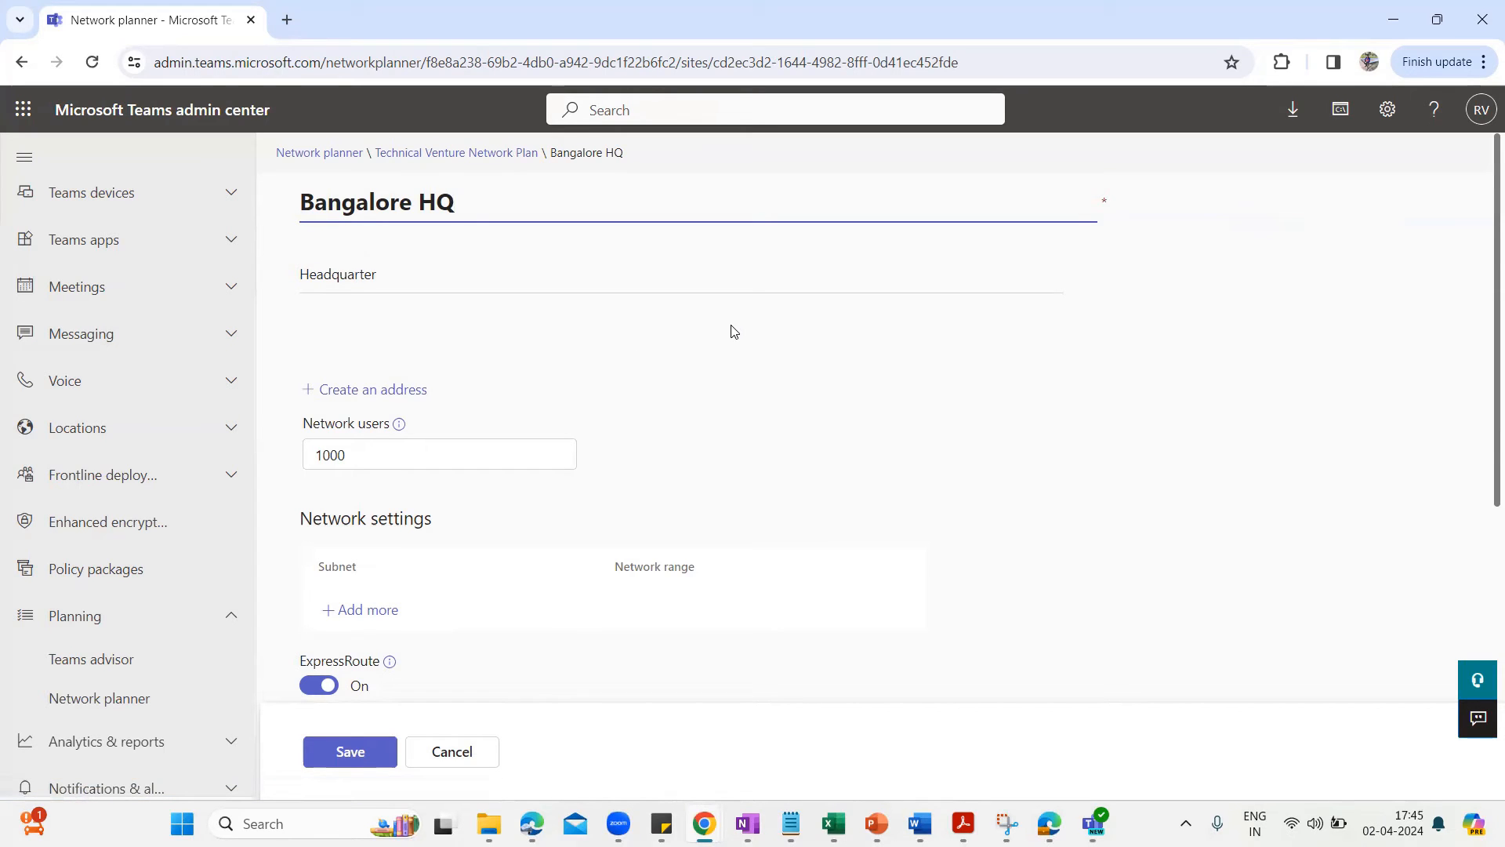
click(411, 391)
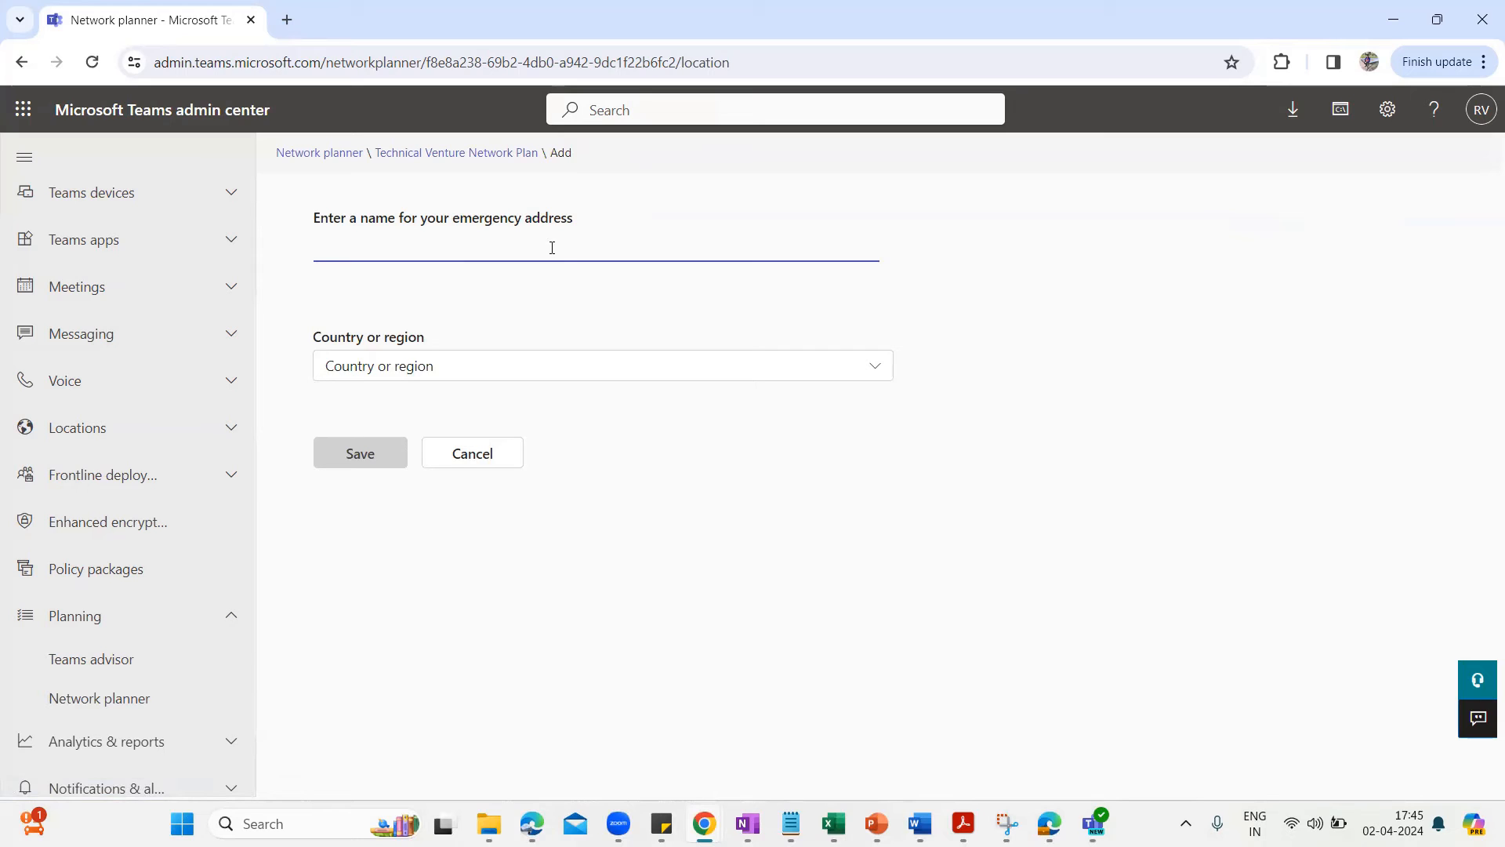
text(Test)
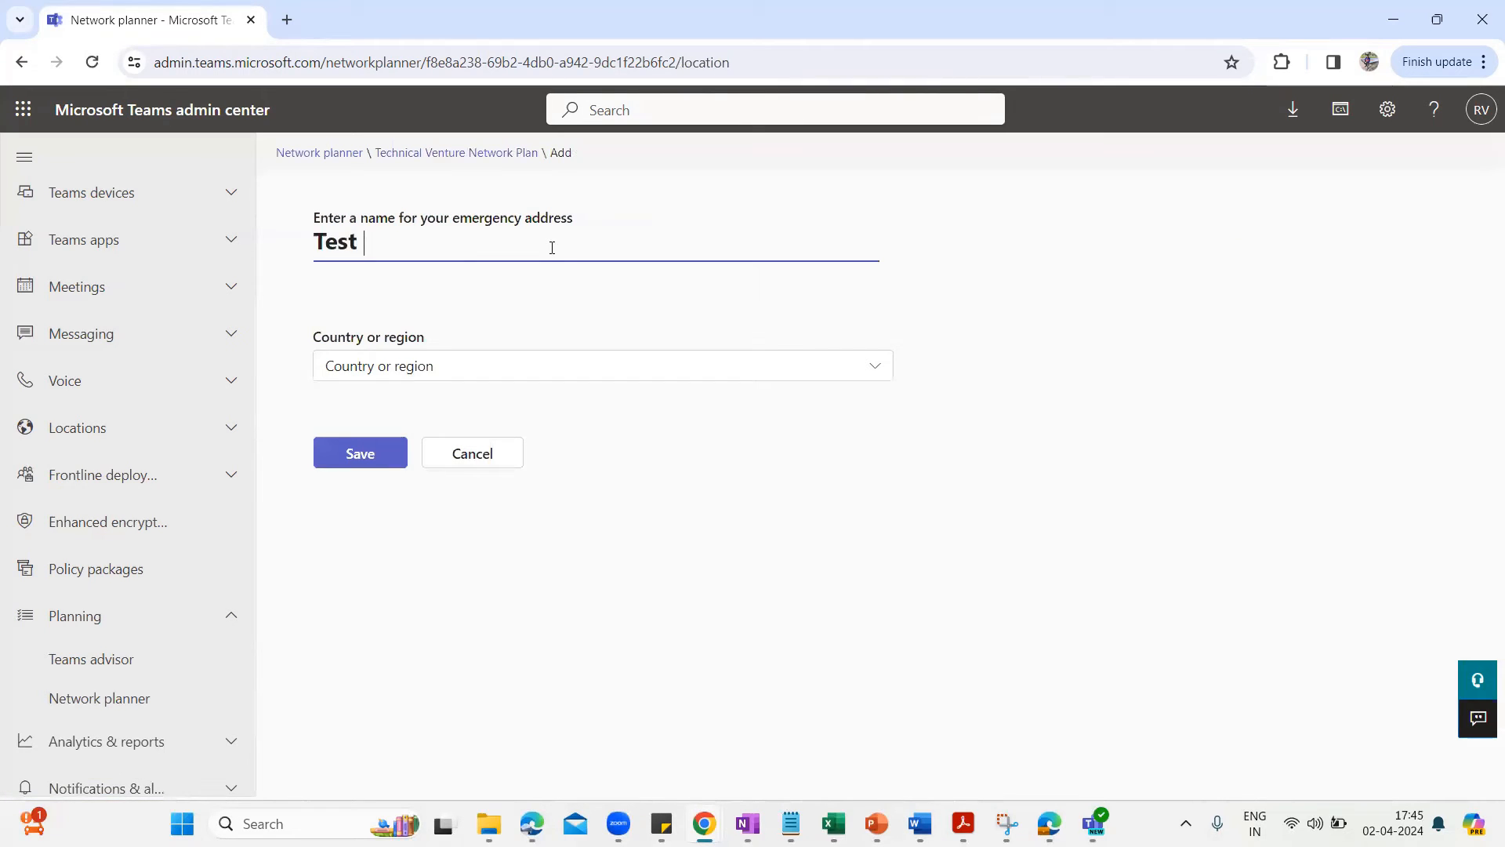
click(525, 371)
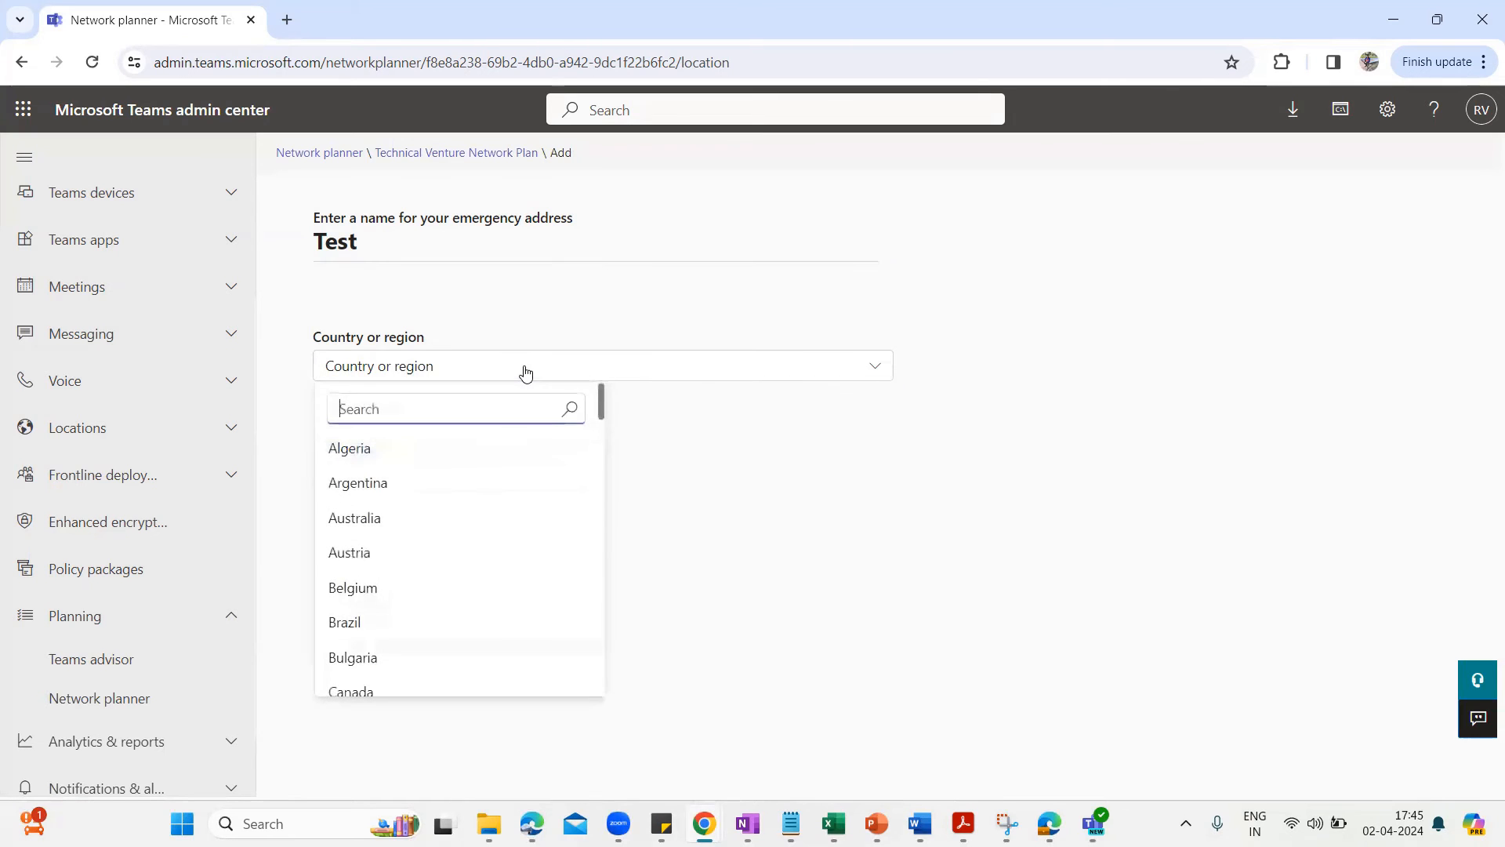
text(india)
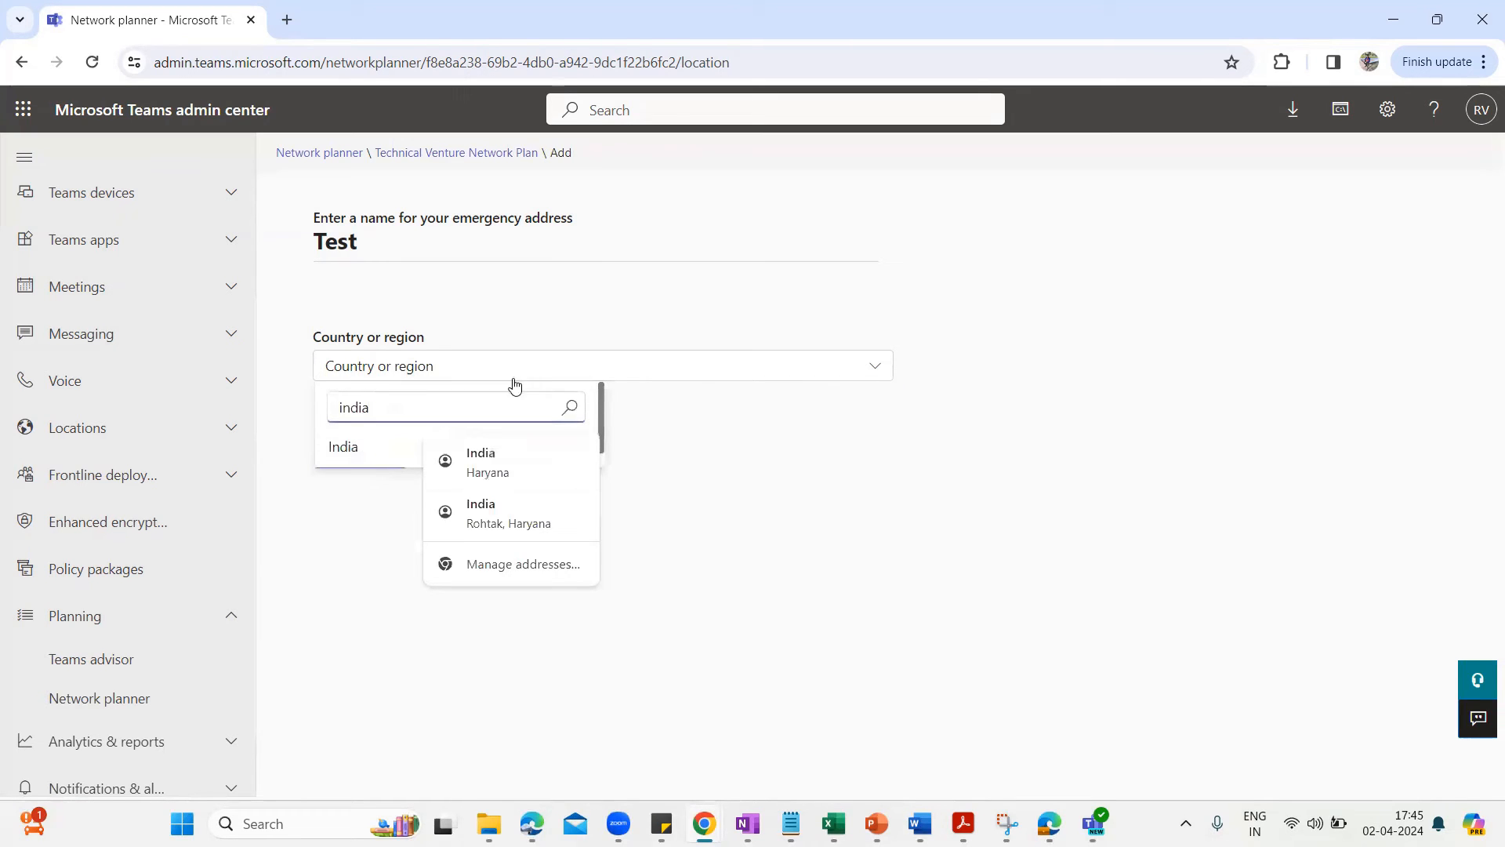
click(343, 446)
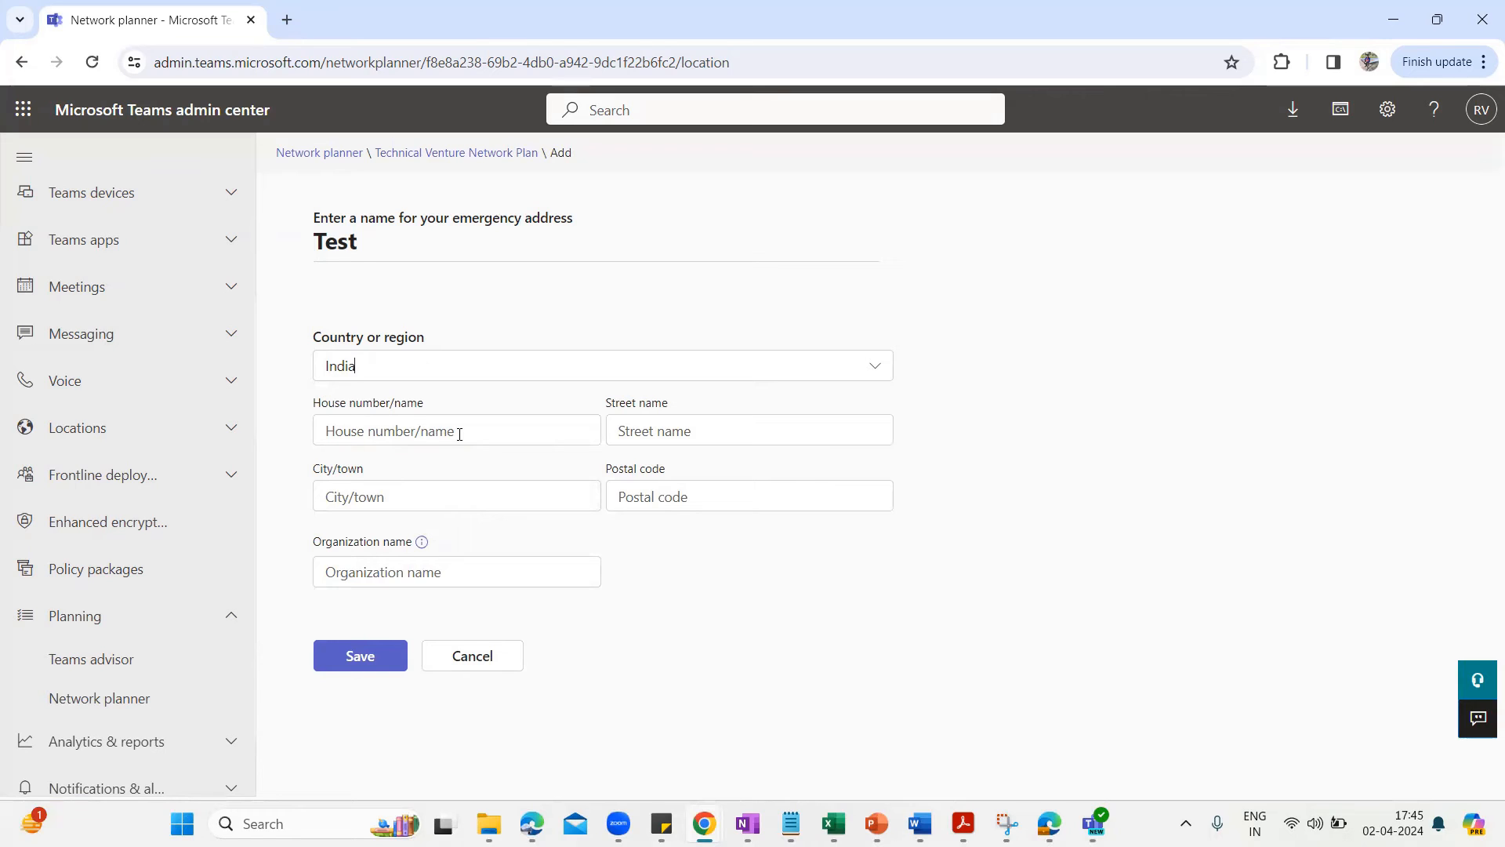
Fill in the address with house name Technical Venture, street name test and city Bangalore.
click(501, 423)
text(Technical Venture)
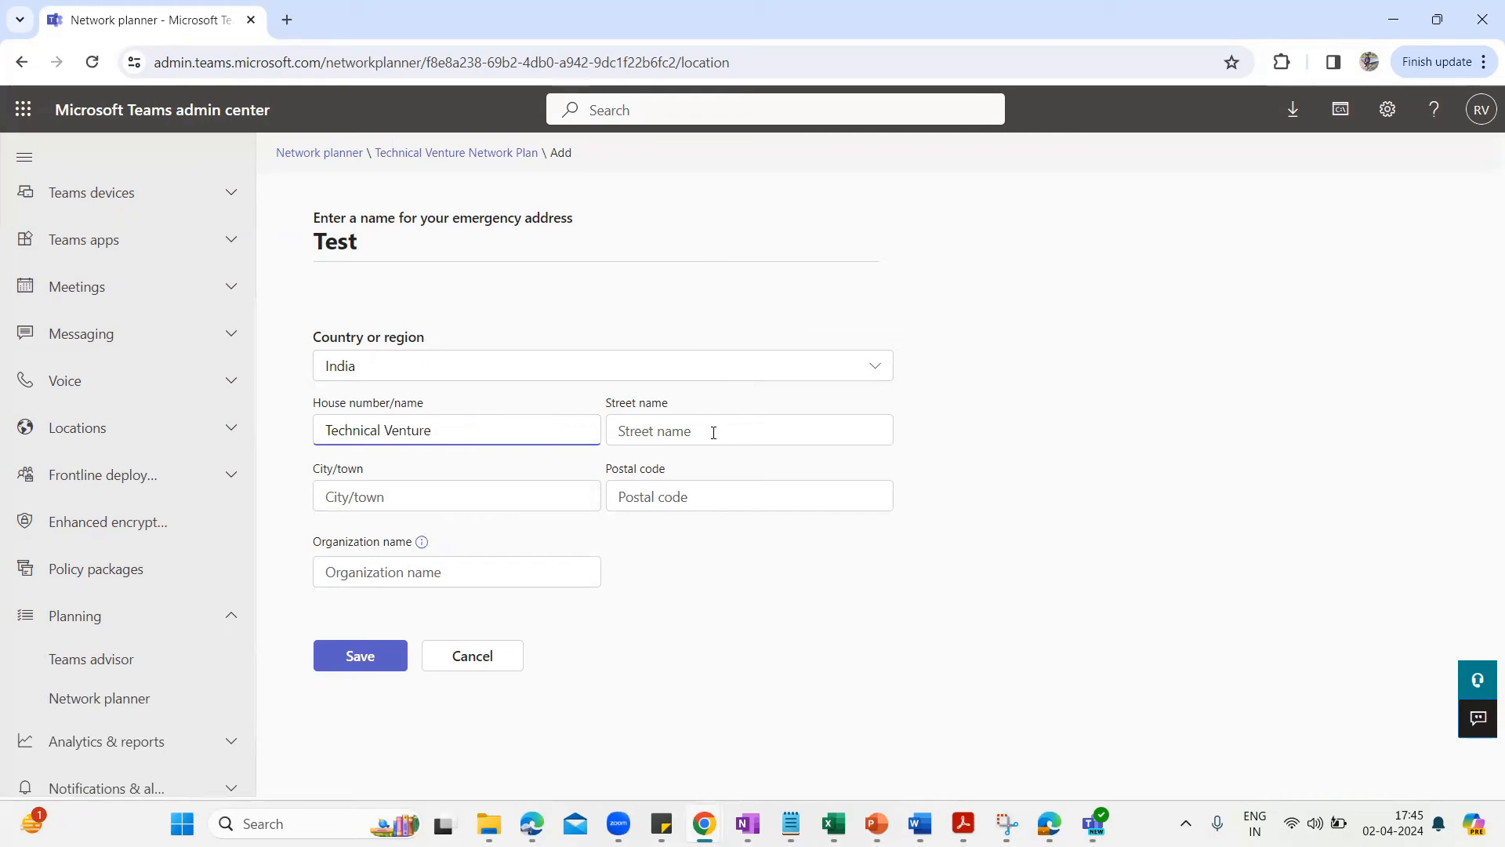
click(713, 432)
text(test)
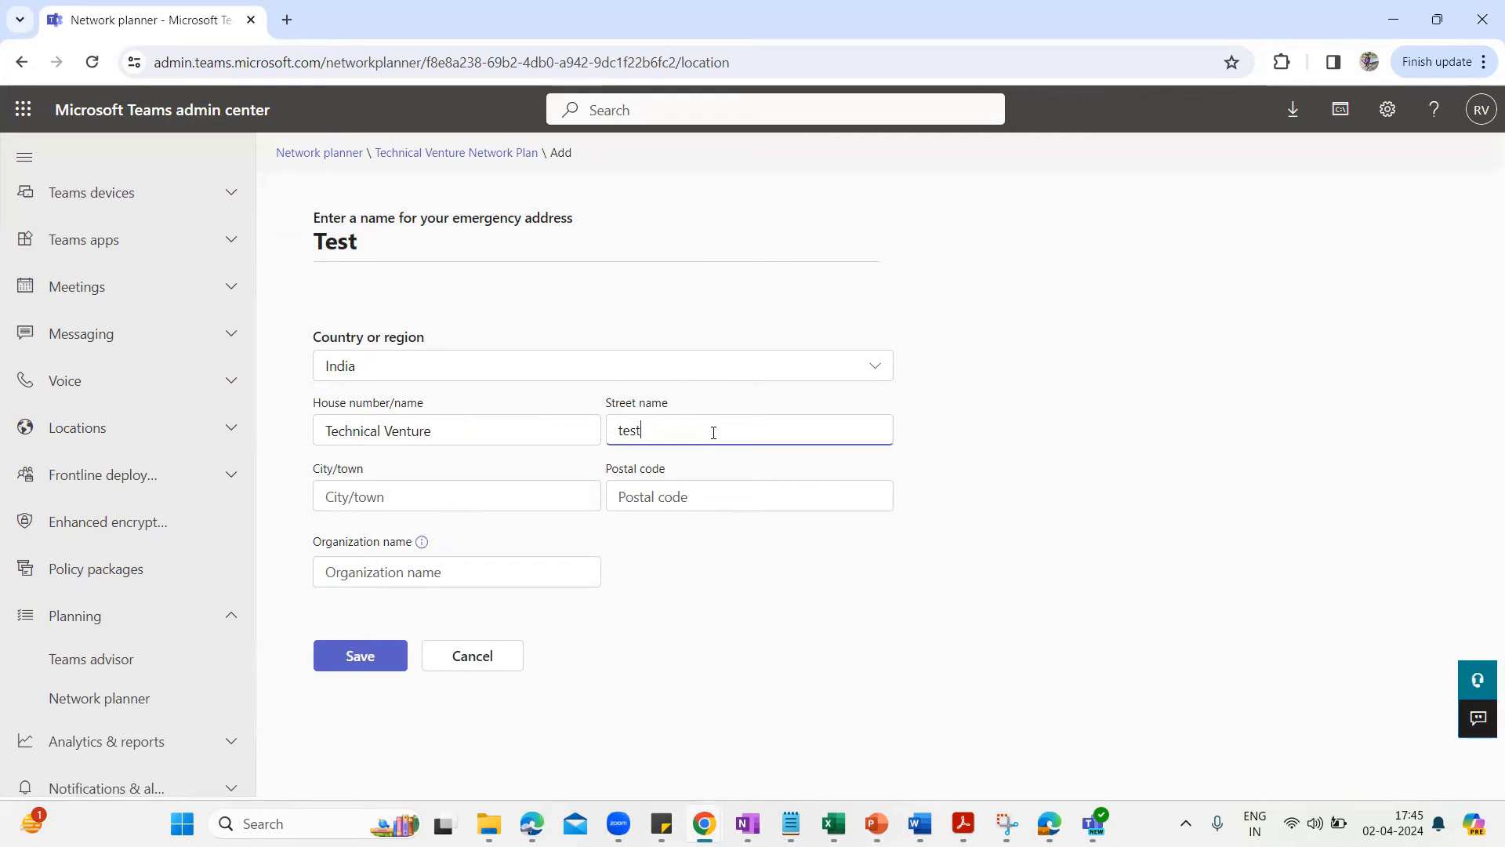
key(Tab)
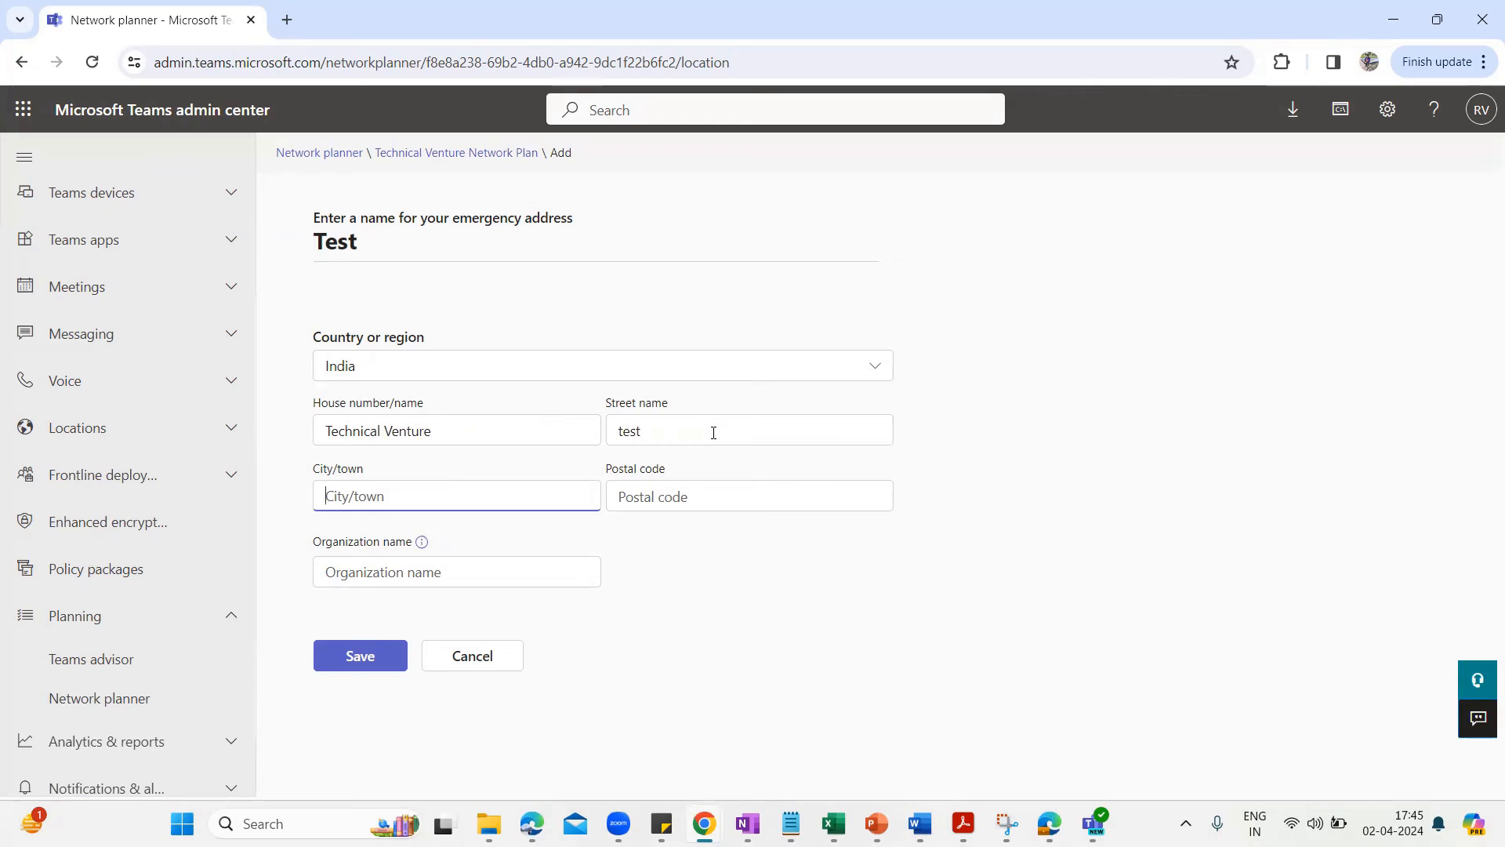
text(Bangalore)
key(Tab)
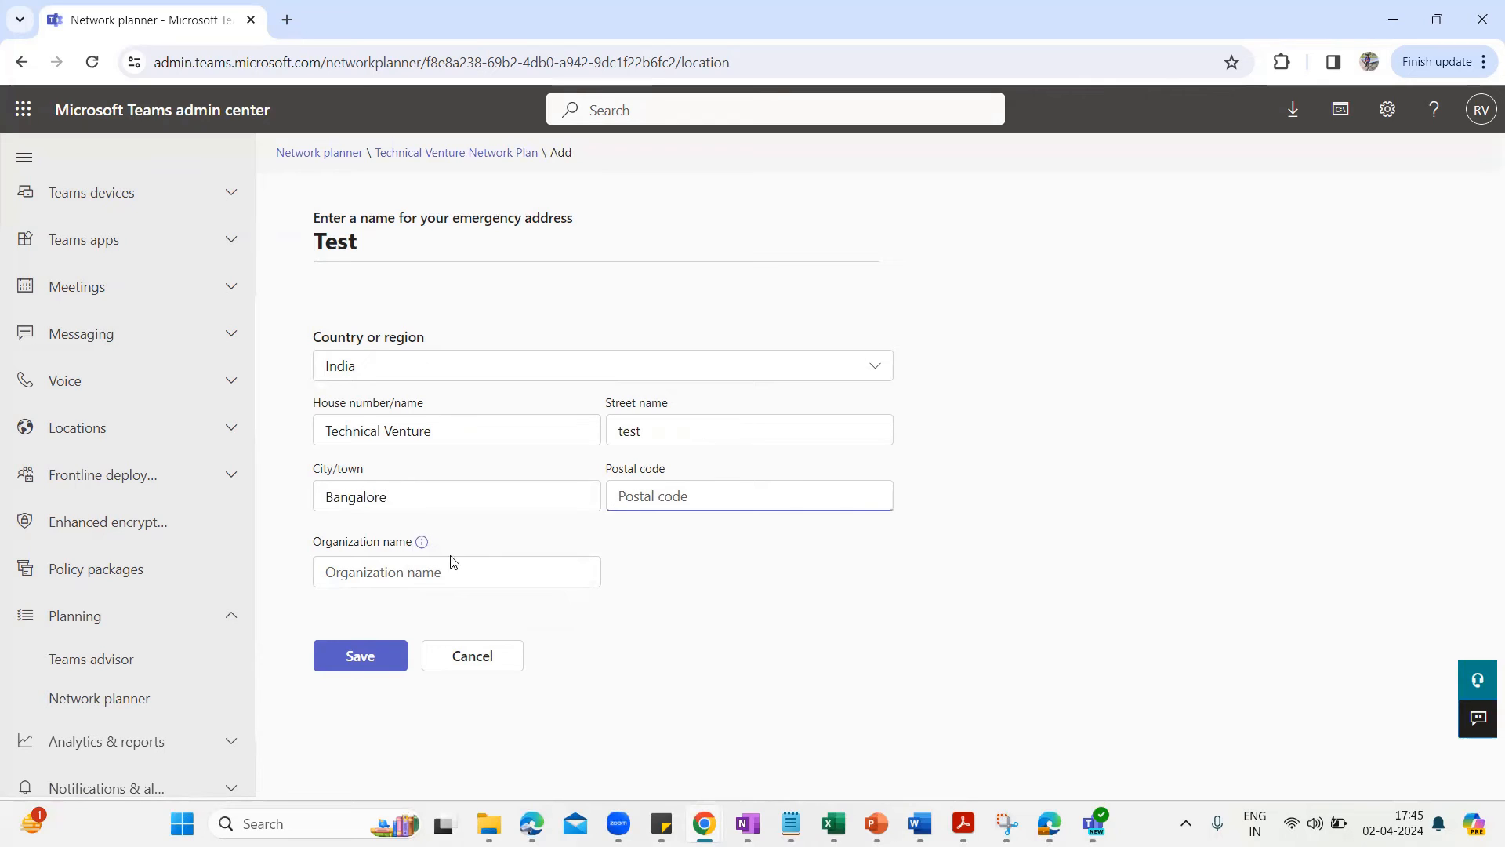
Search Google in a new tab for bangalore postal code and enter the first listed code in the address form.
click(286, 20)
click(302, 59)
text(bangalore)
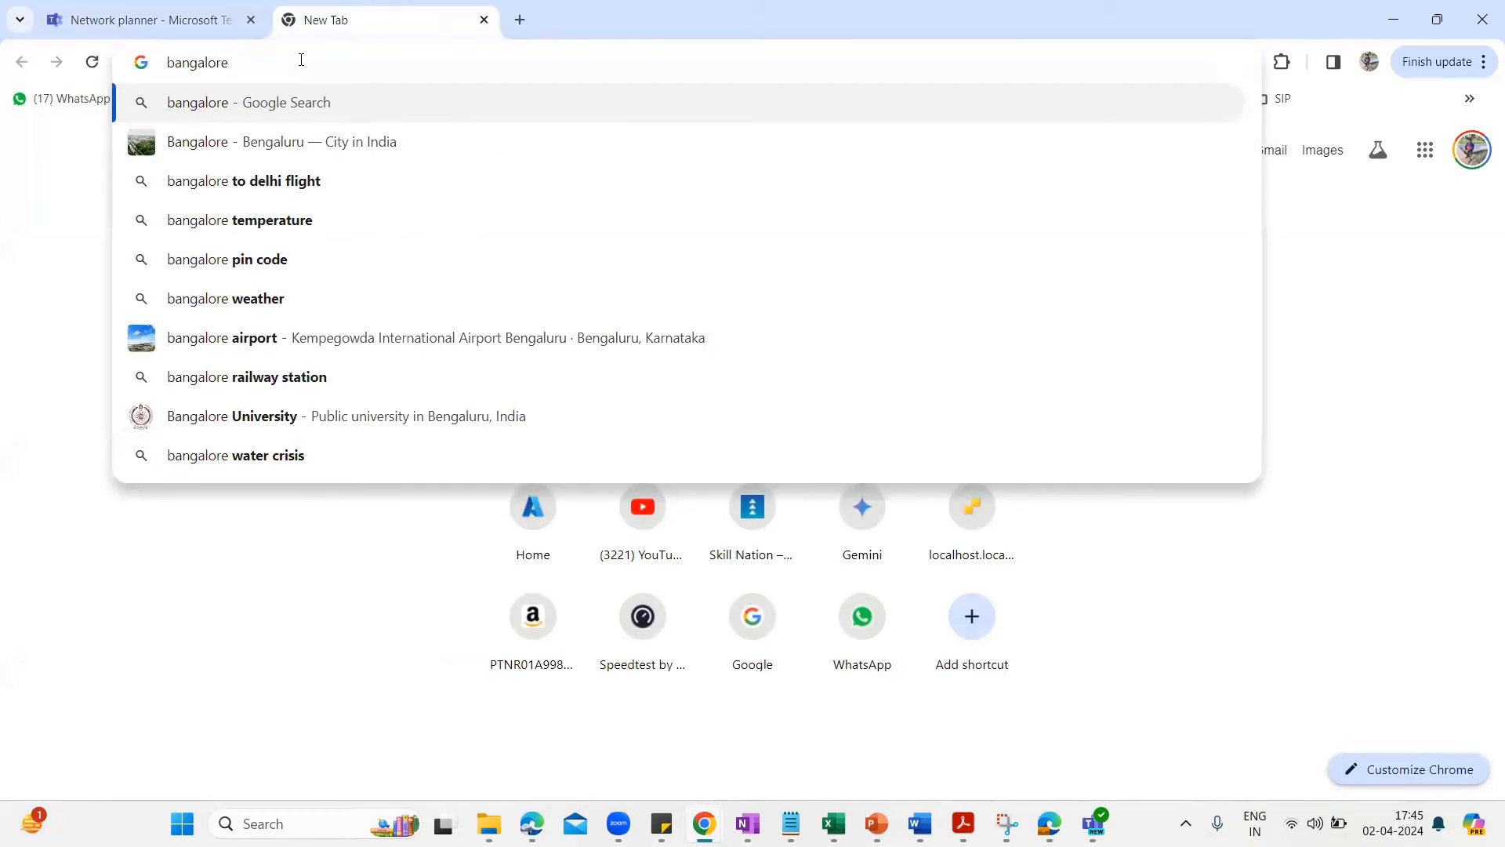
text( postal code)
key(Return)
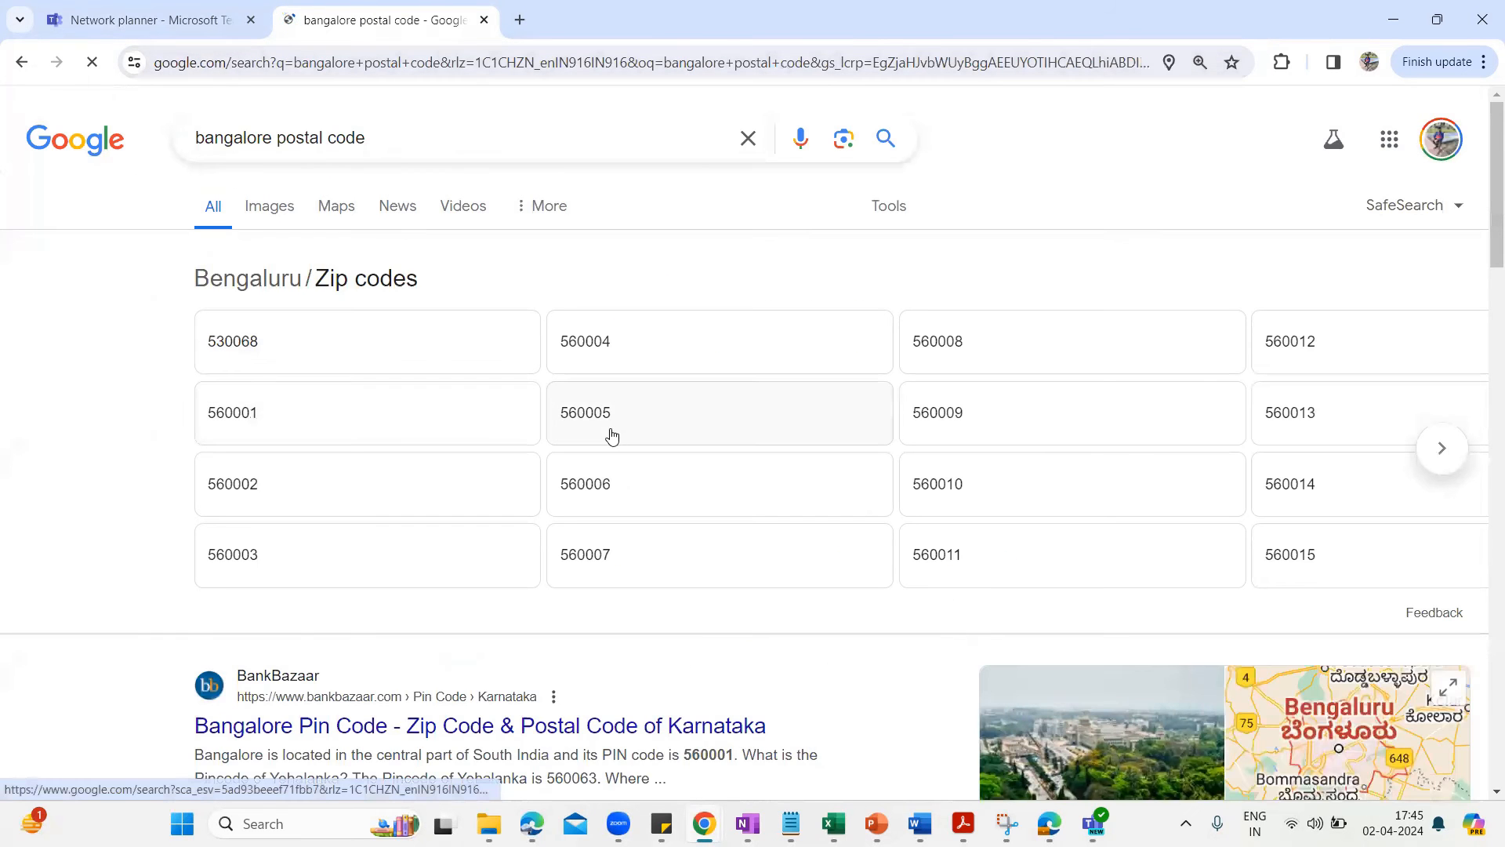
click(187, 21)
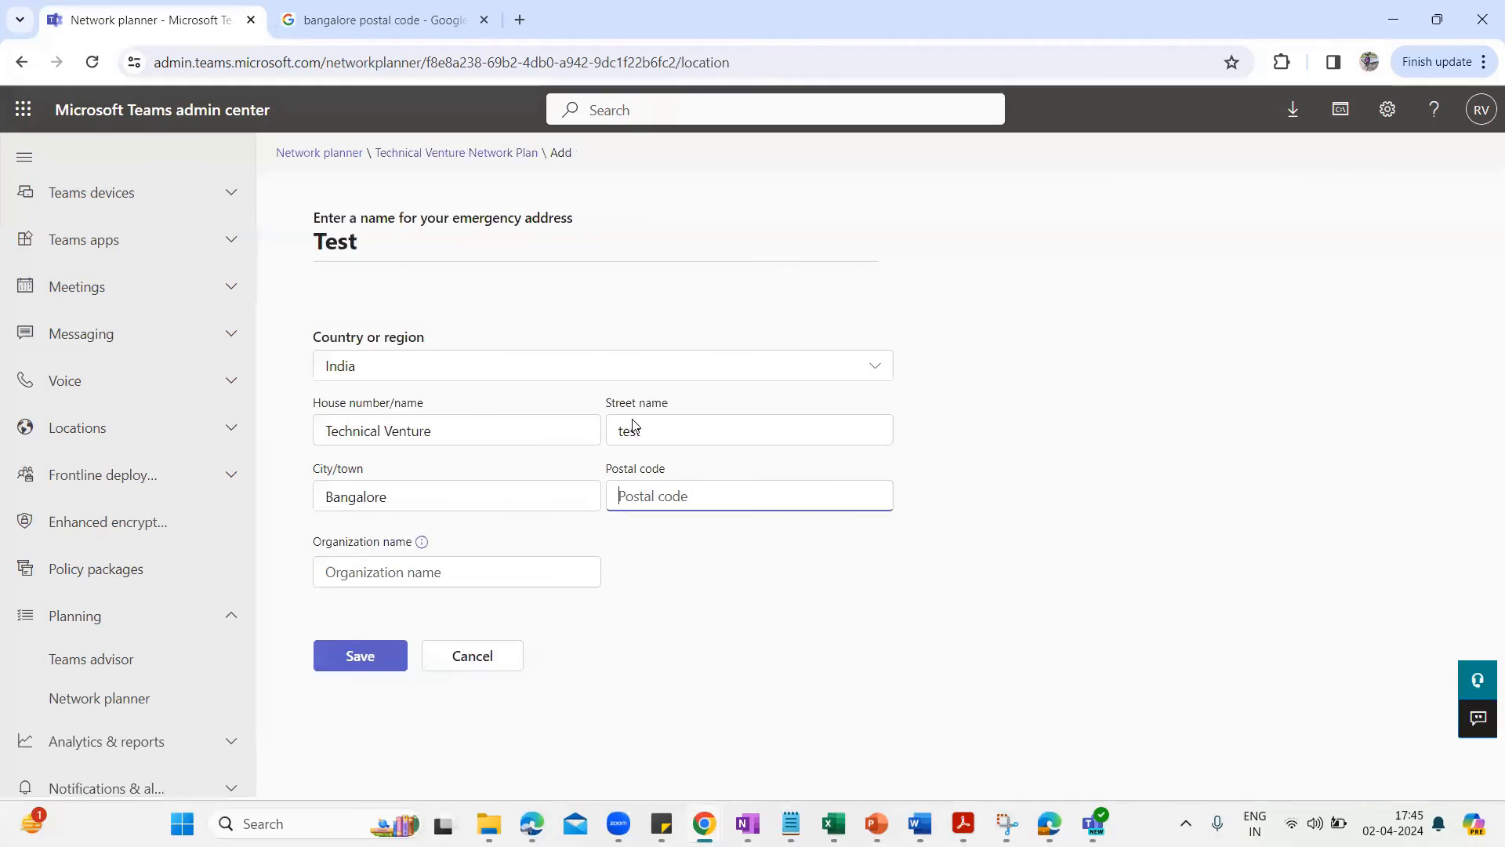
click(643, 495)
text(530068)
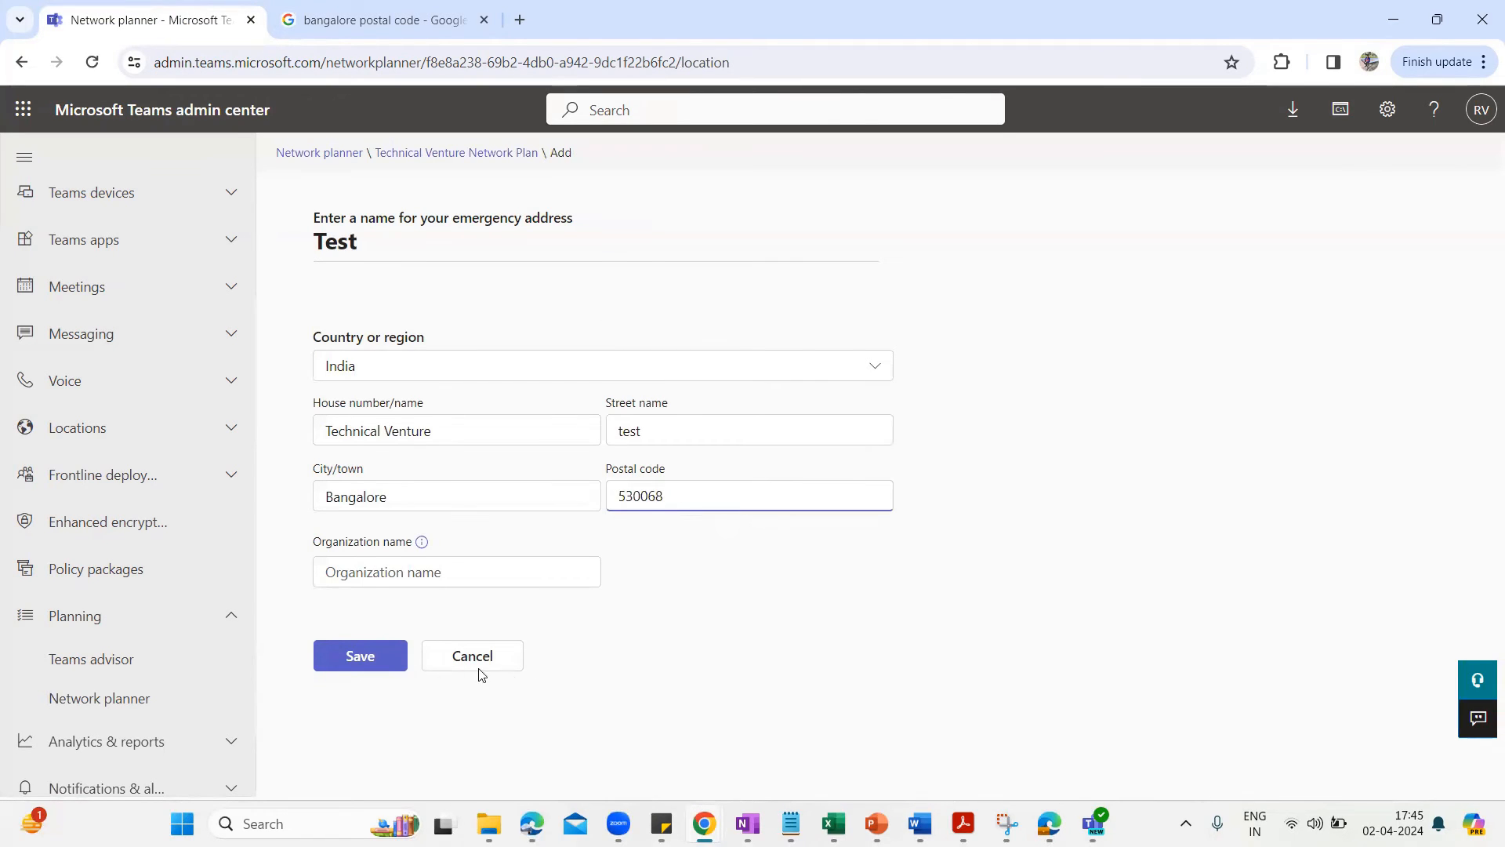
Enter Technical Venture as the organization name, save the address and save the Bangalore HQ site.
click(354, 654)
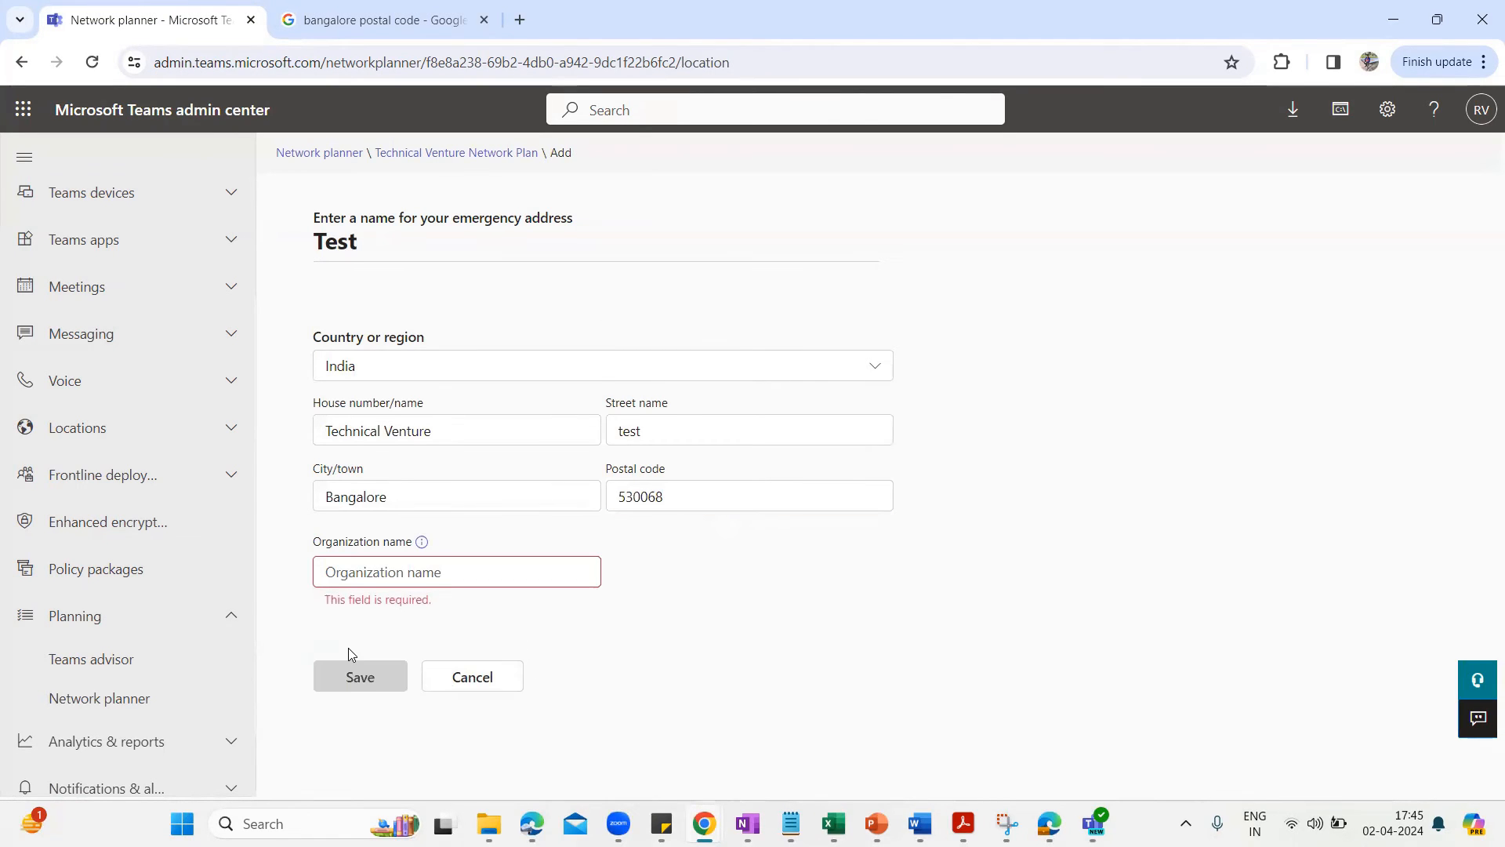
click(430, 578)
text(Te)
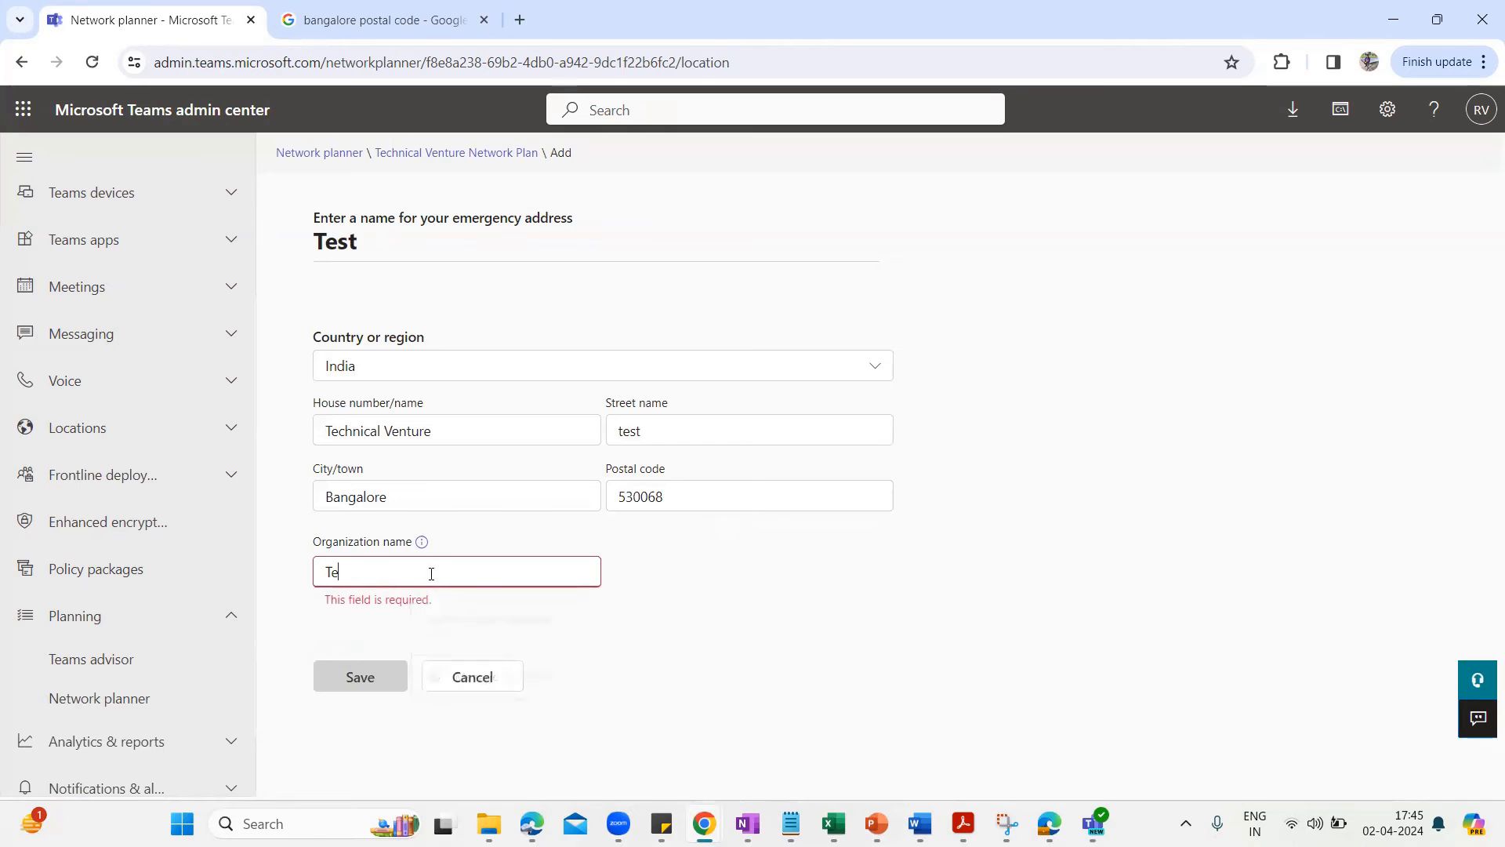
text(chnical Venture)
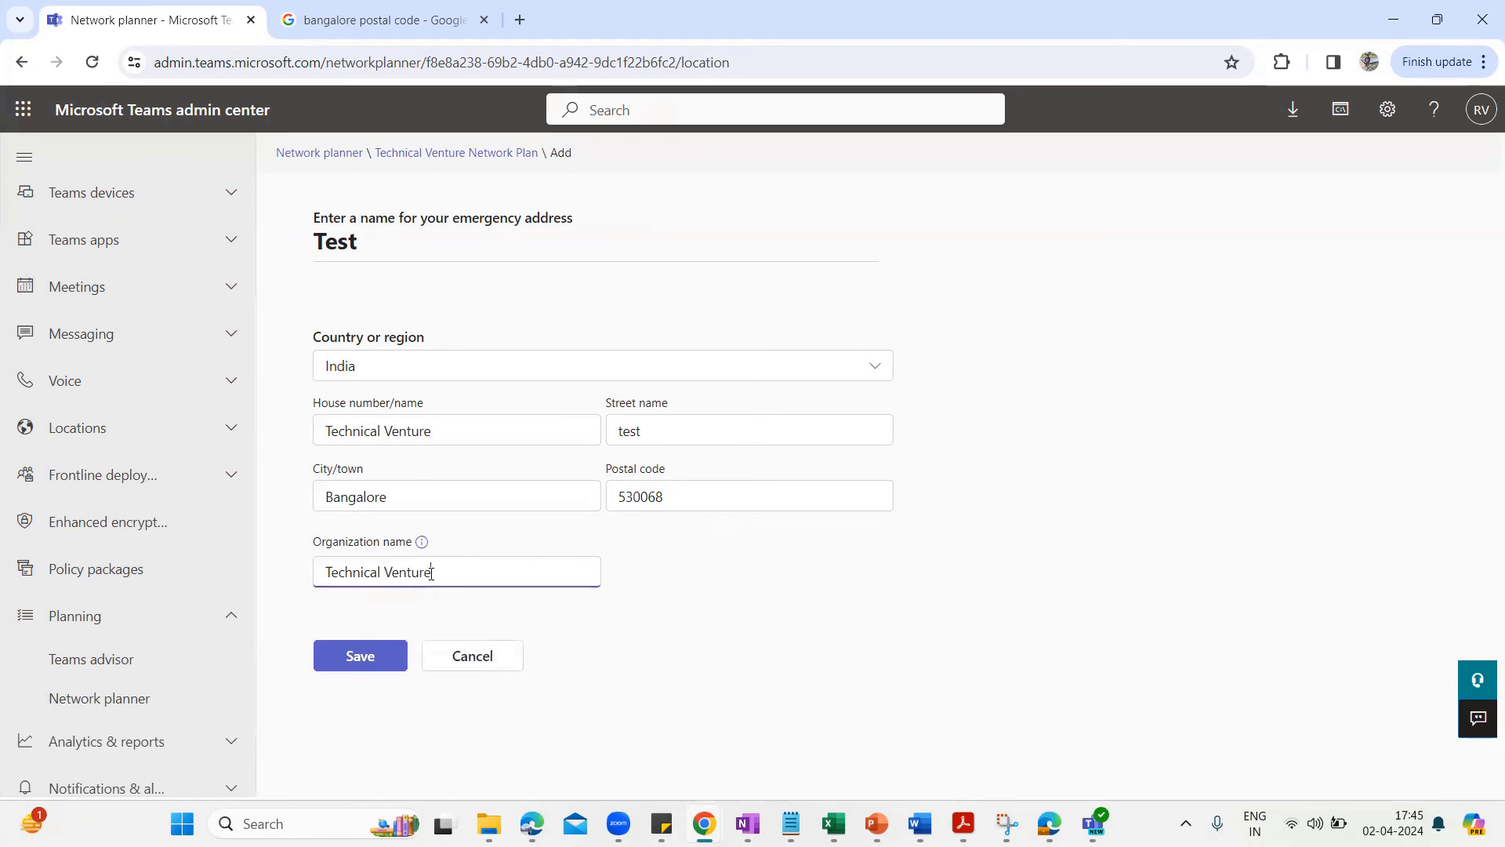
click(363, 657)
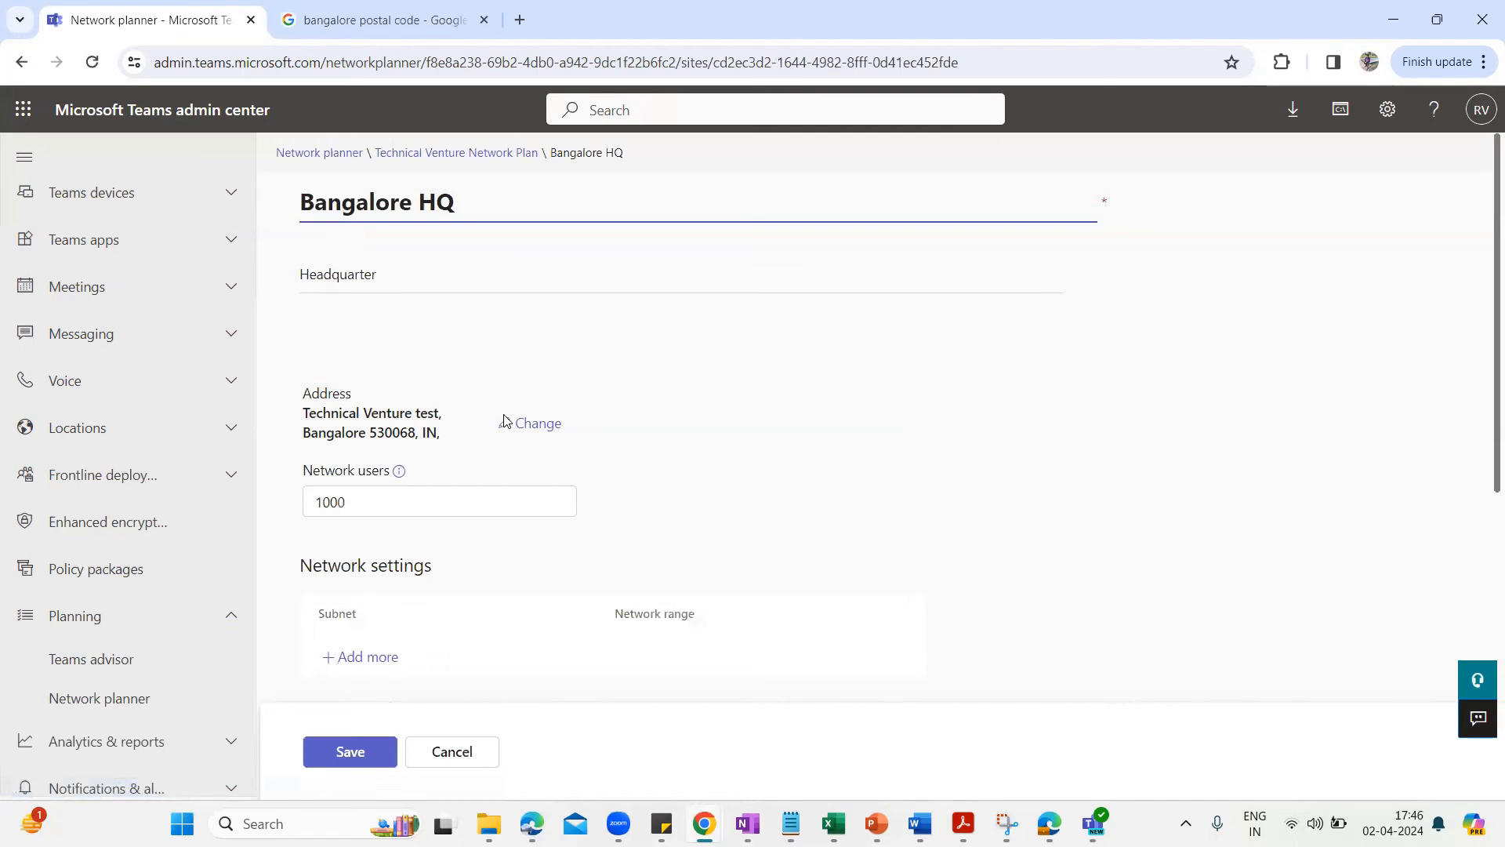
click(373, 759)
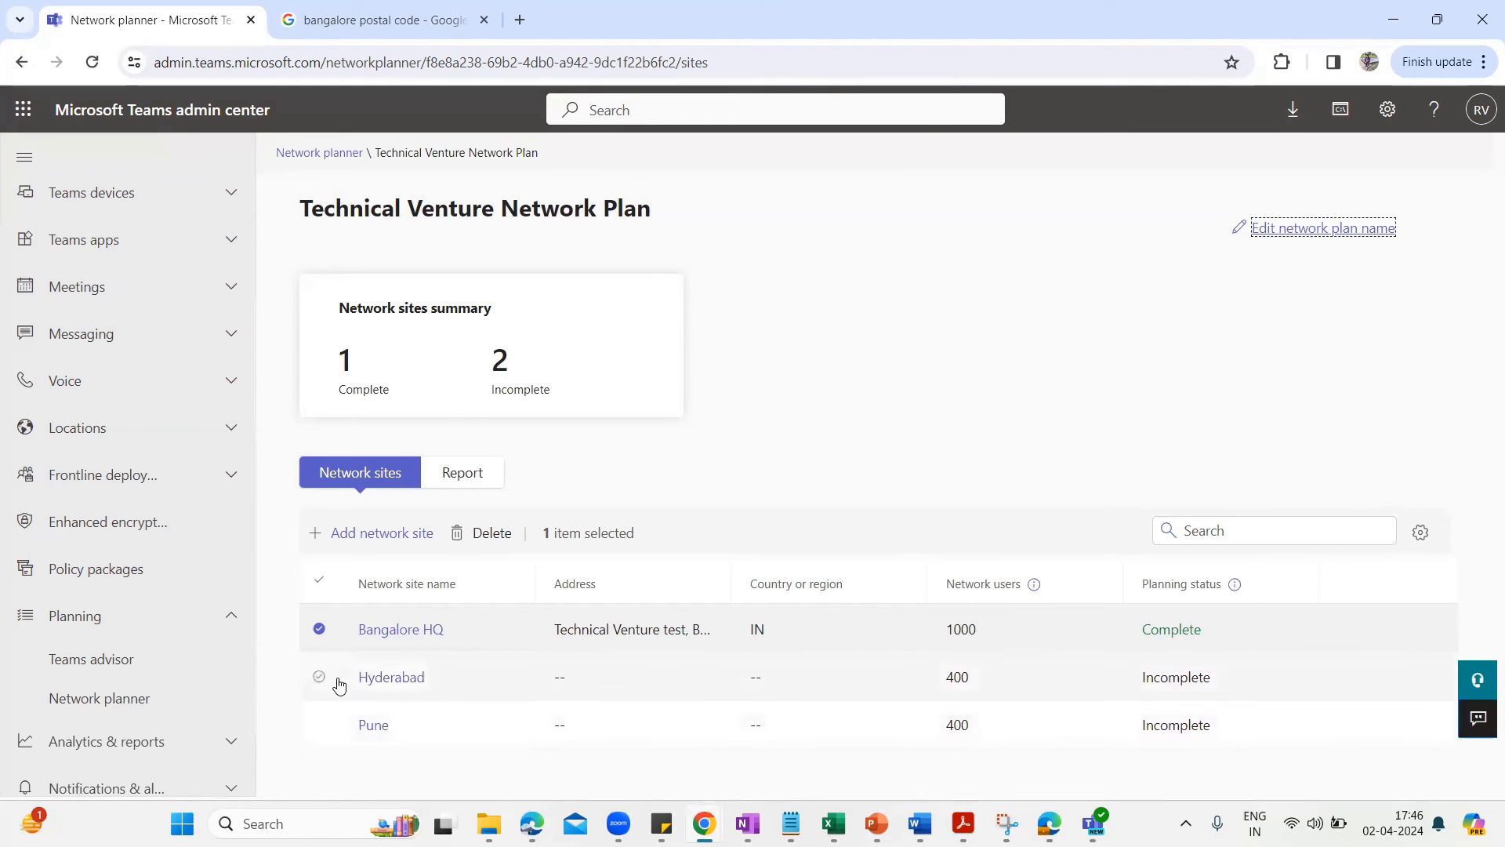
Open the Hyderabad site and create an emergency address for it named Technical Venture, with India as the country.
click(406, 690)
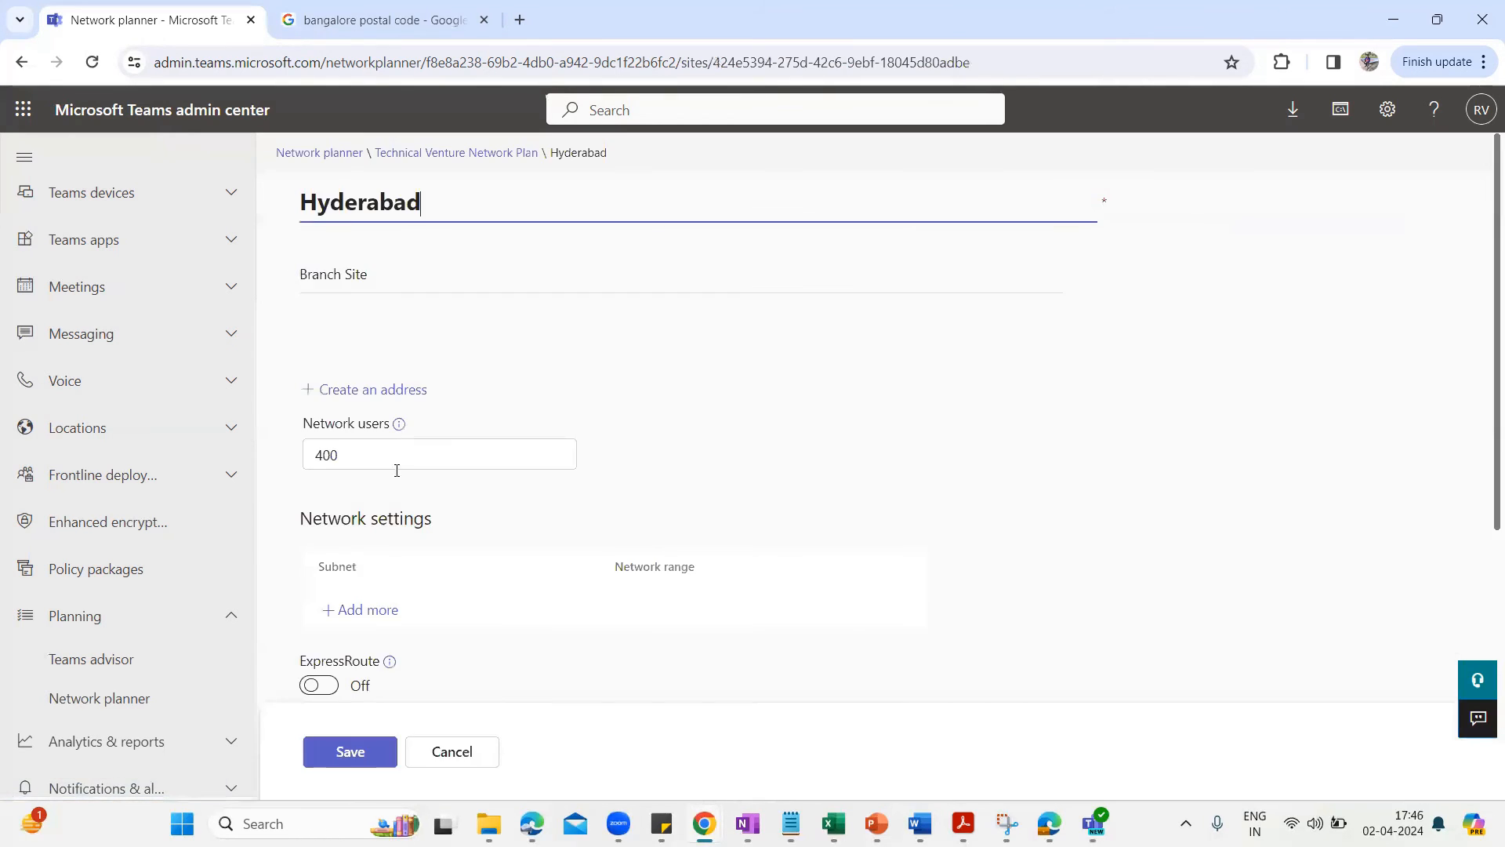
click(395, 390)
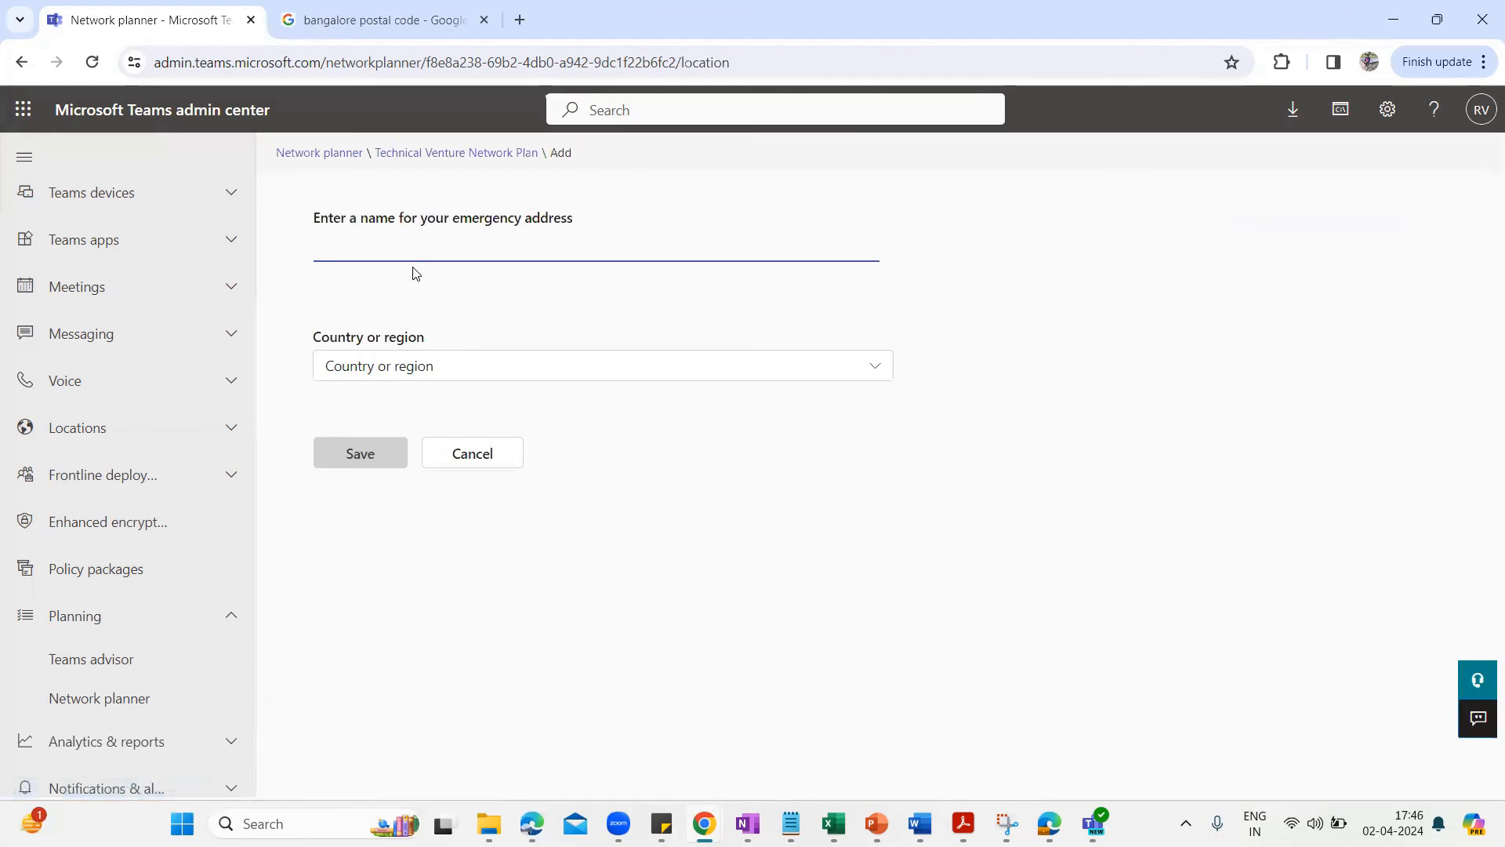
text(Technical V)
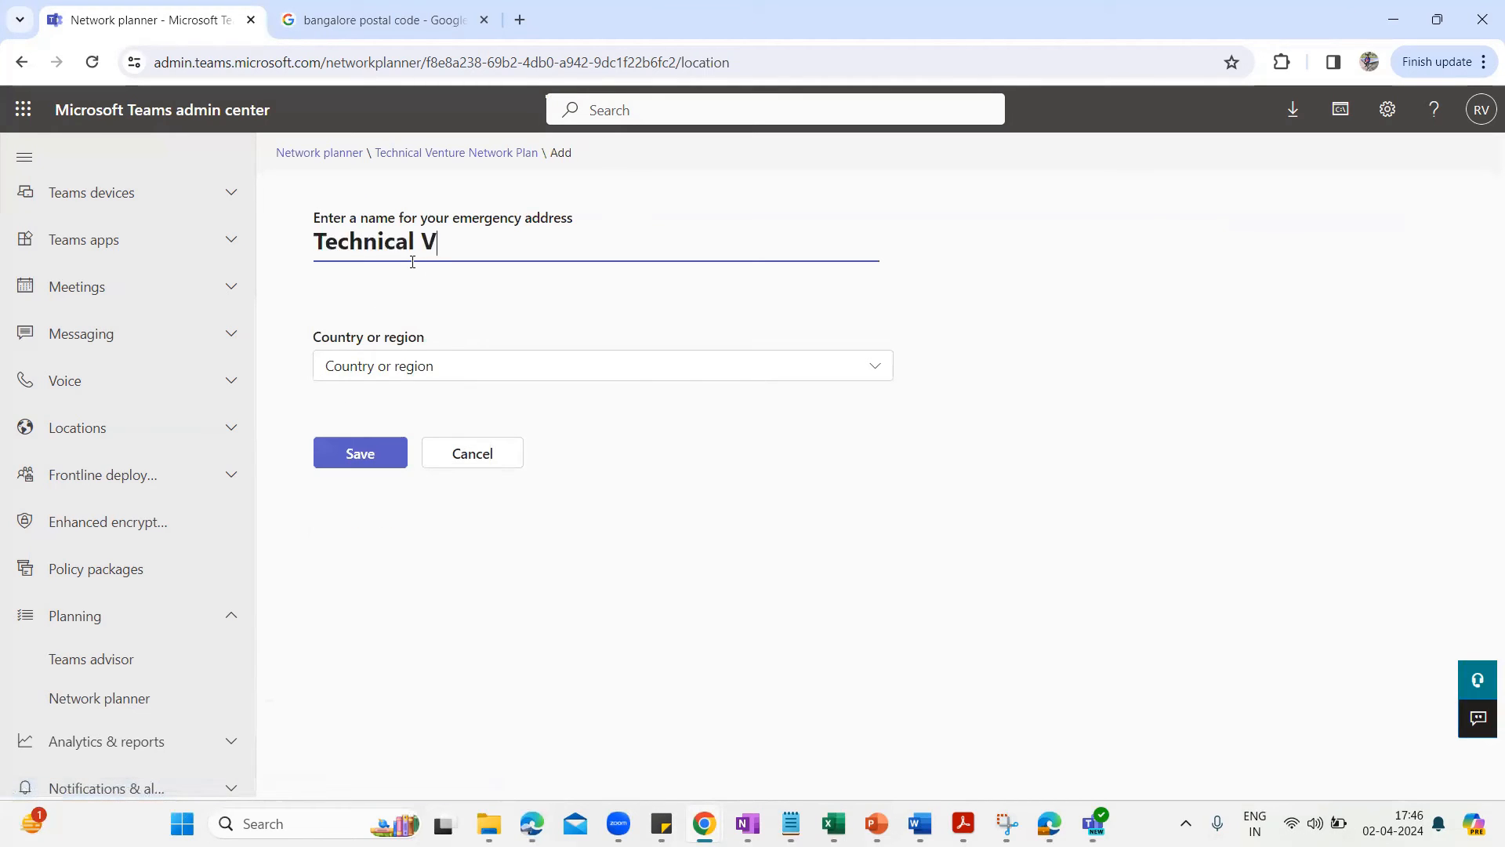
text(enture)
click(405, 375)
text(india)
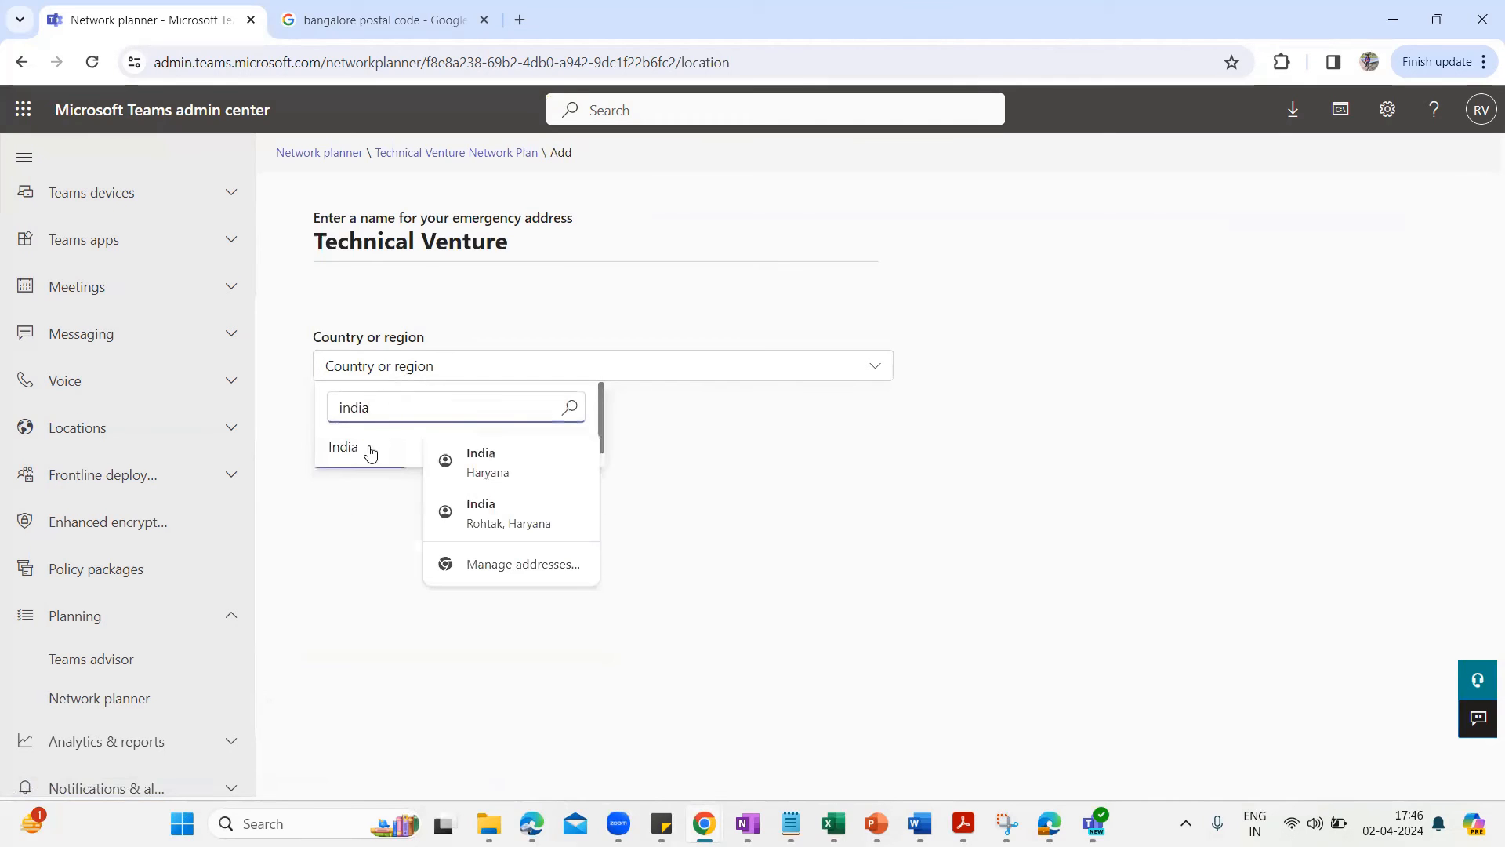
click(365, 445)
Fill in the address with house name Technical Venture, street name test and city Hyderabad.
click(410, 431)
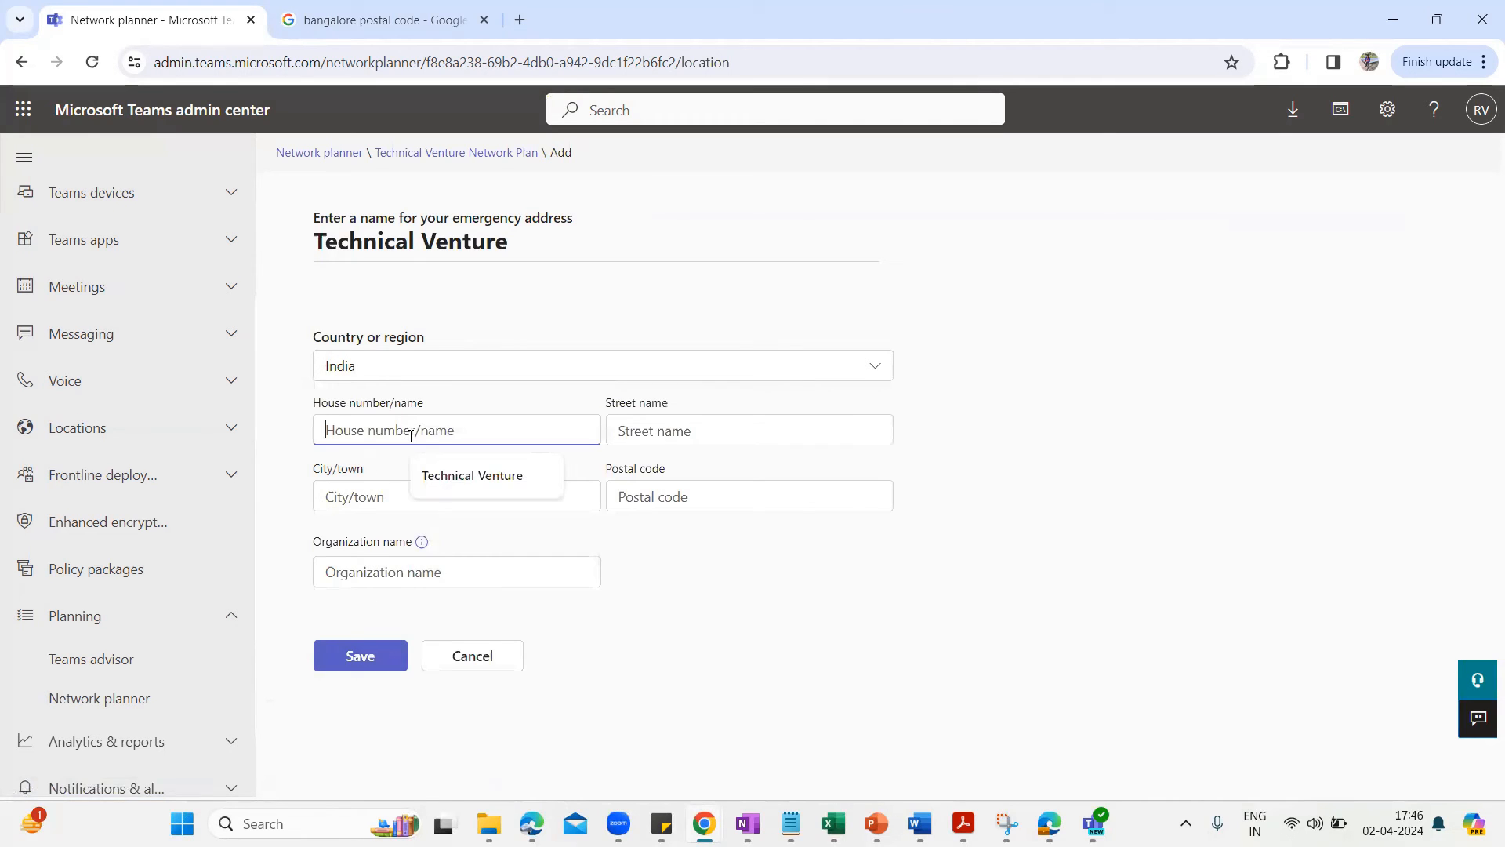
click(436, 480)
click(668, 432)
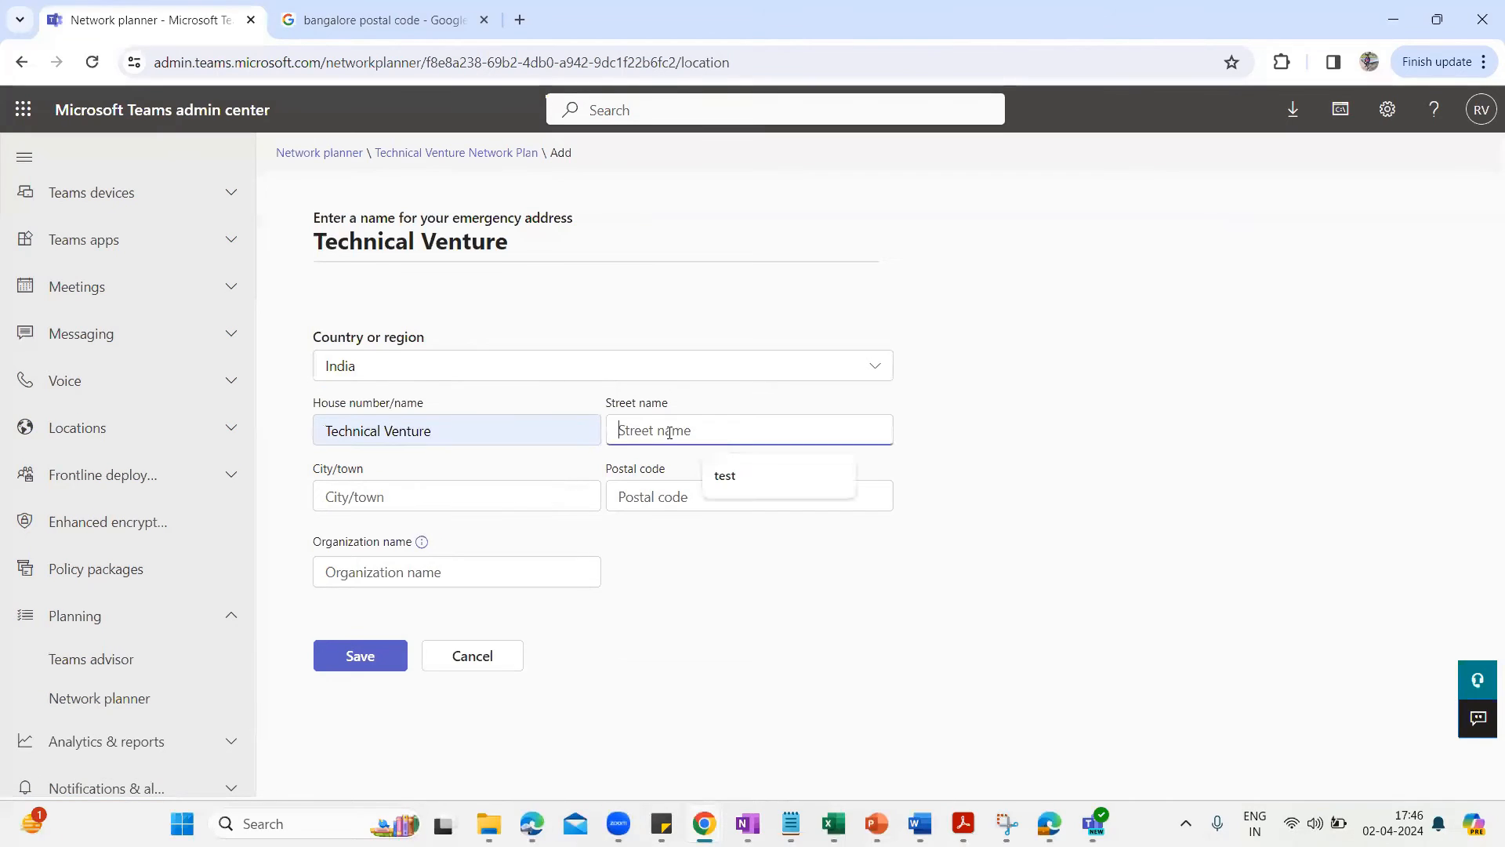
click(759, 476)
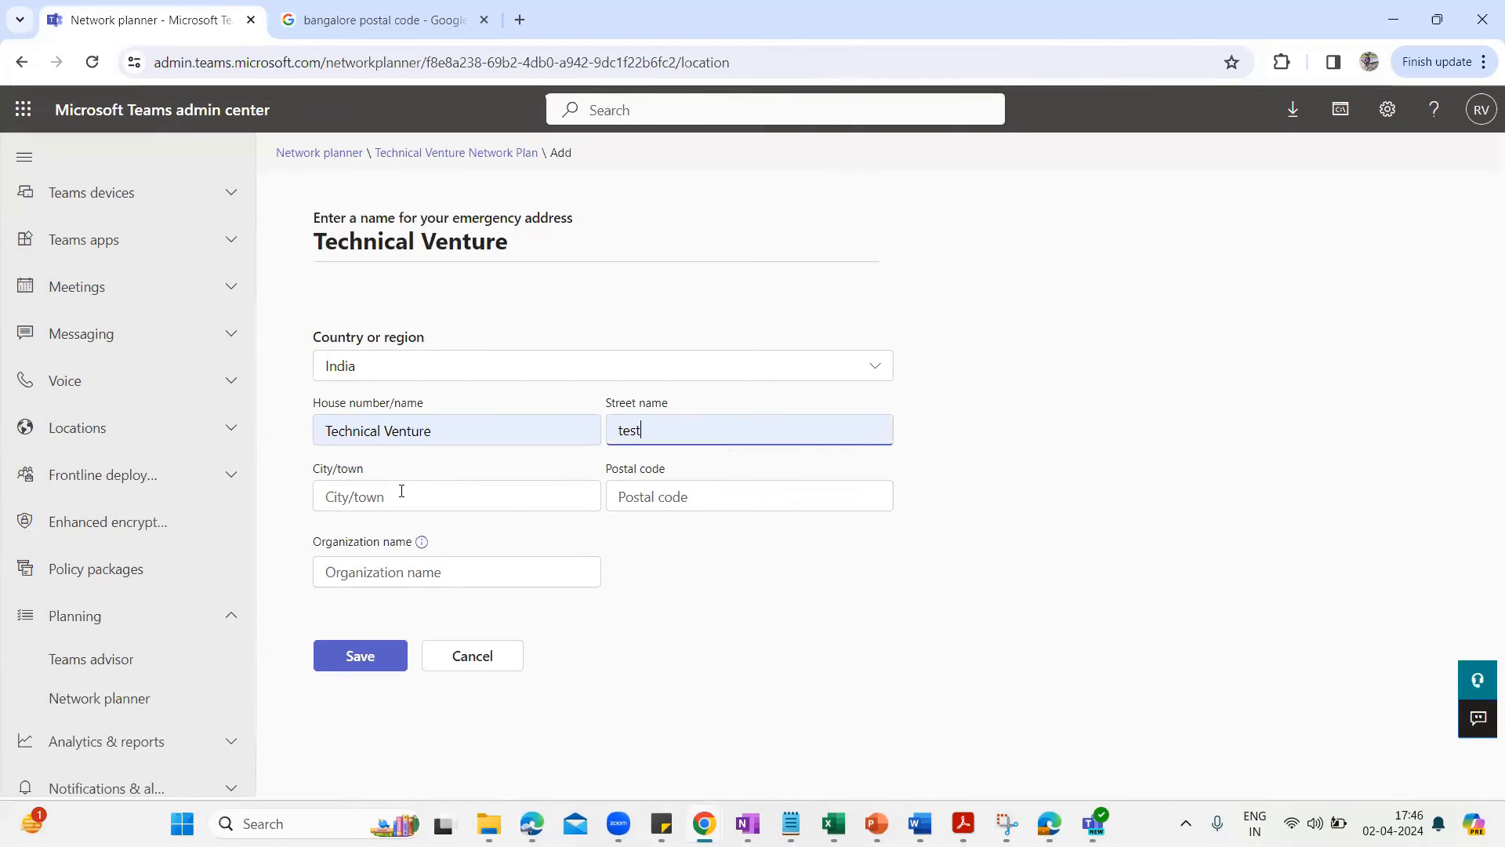
click(401, 492)
text(Hyderabad)
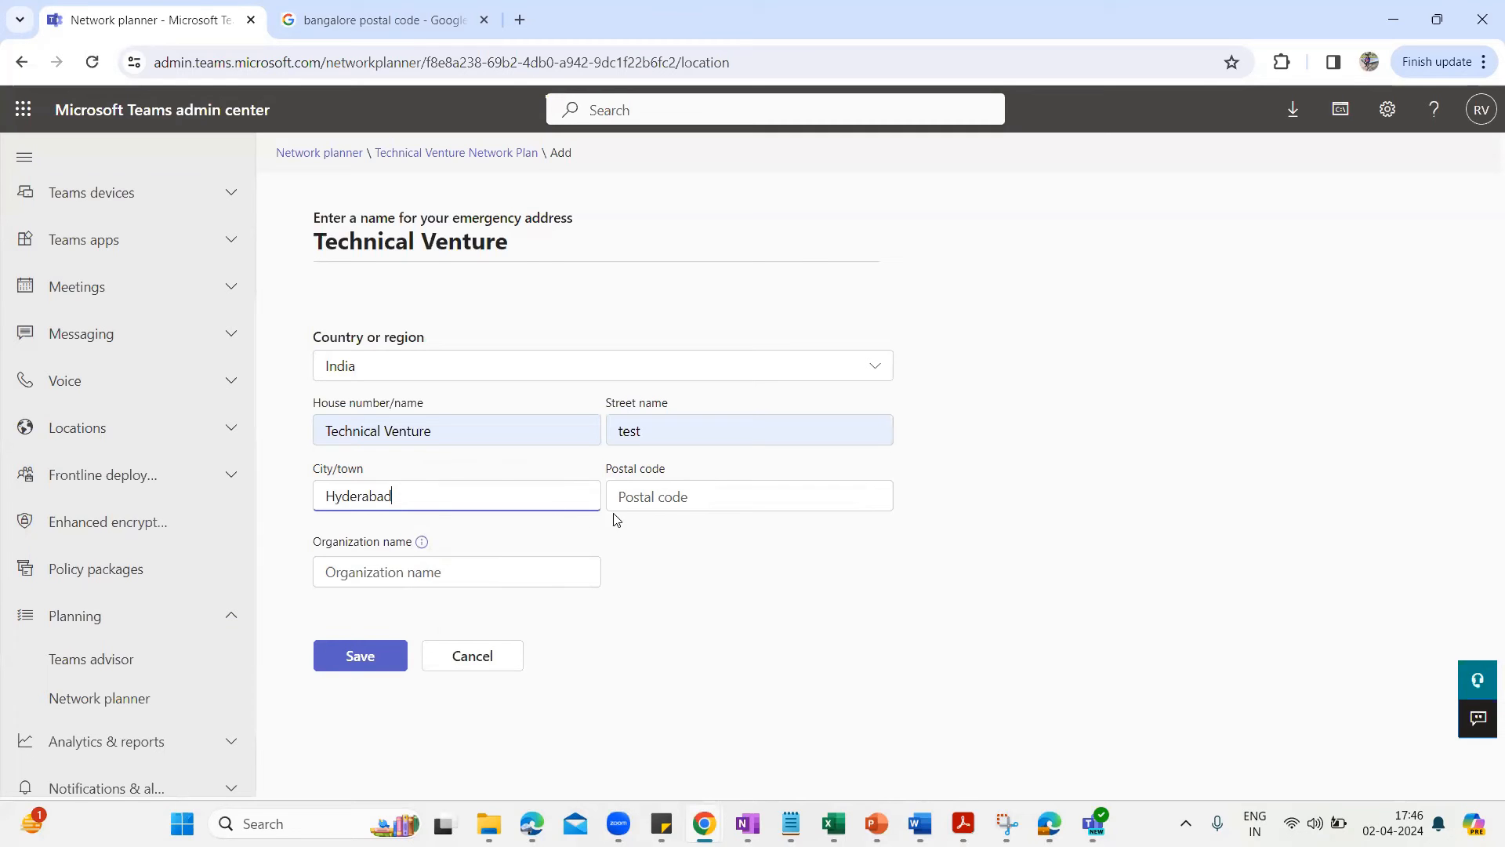
Change the Google search to Hyderabad postal code and enter the first listed code in the address form.
click(376, 20)
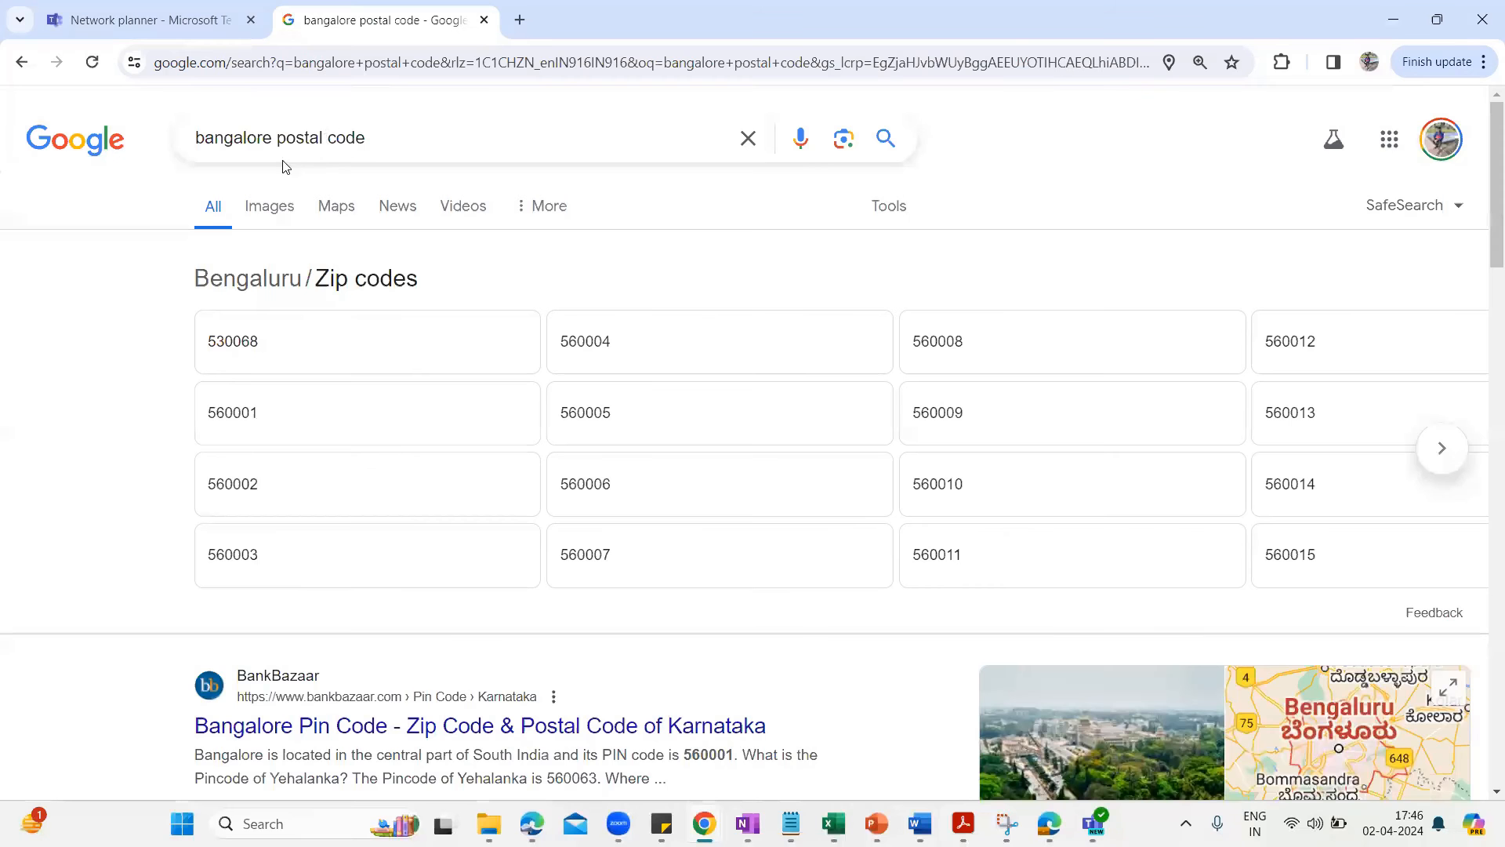
drag(272, 138, 141, 139)
text(Hyderabad)
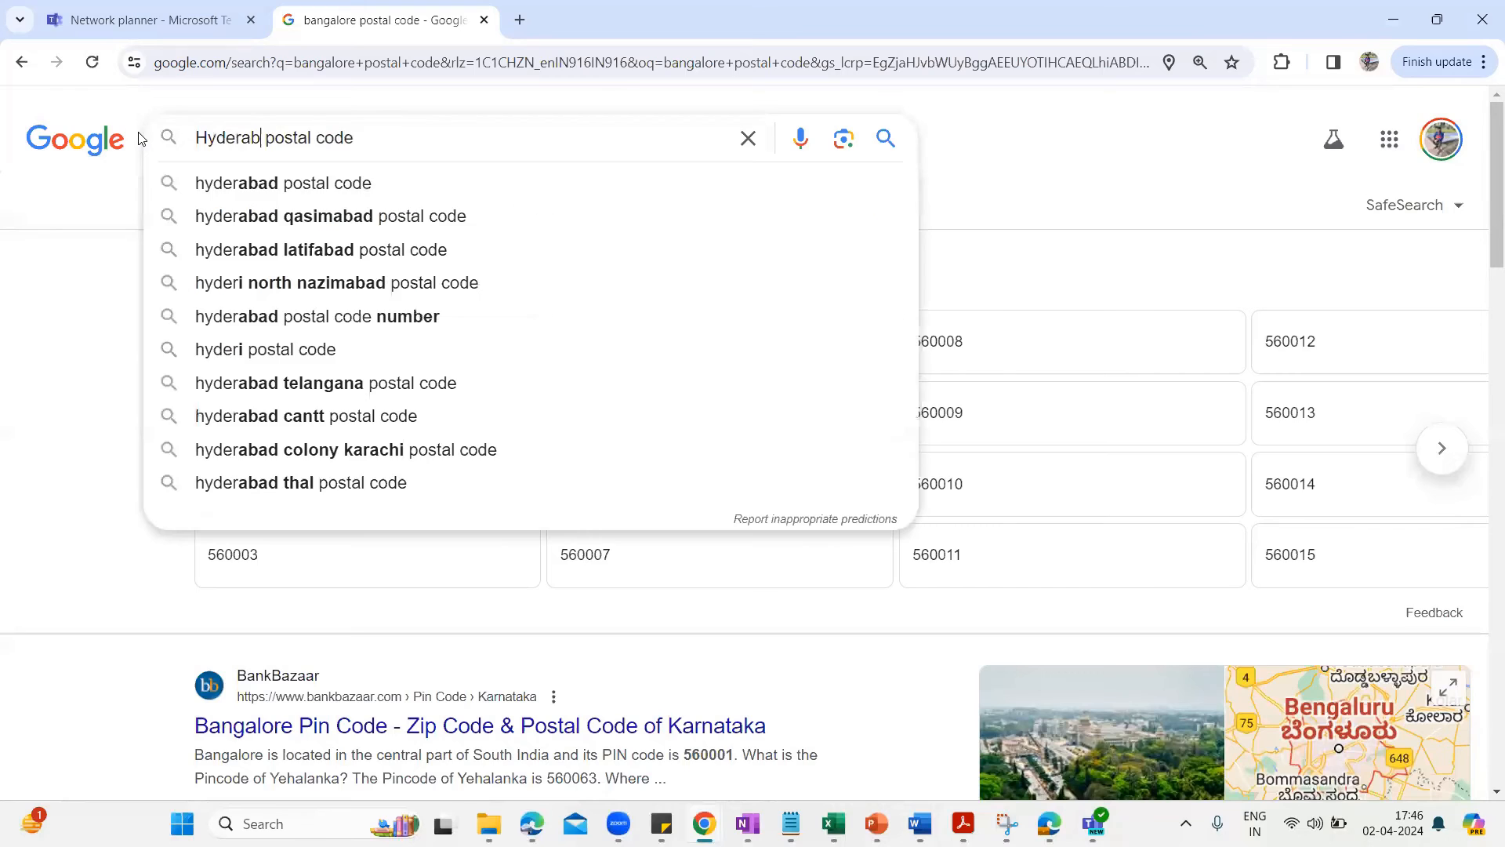
key(Return)
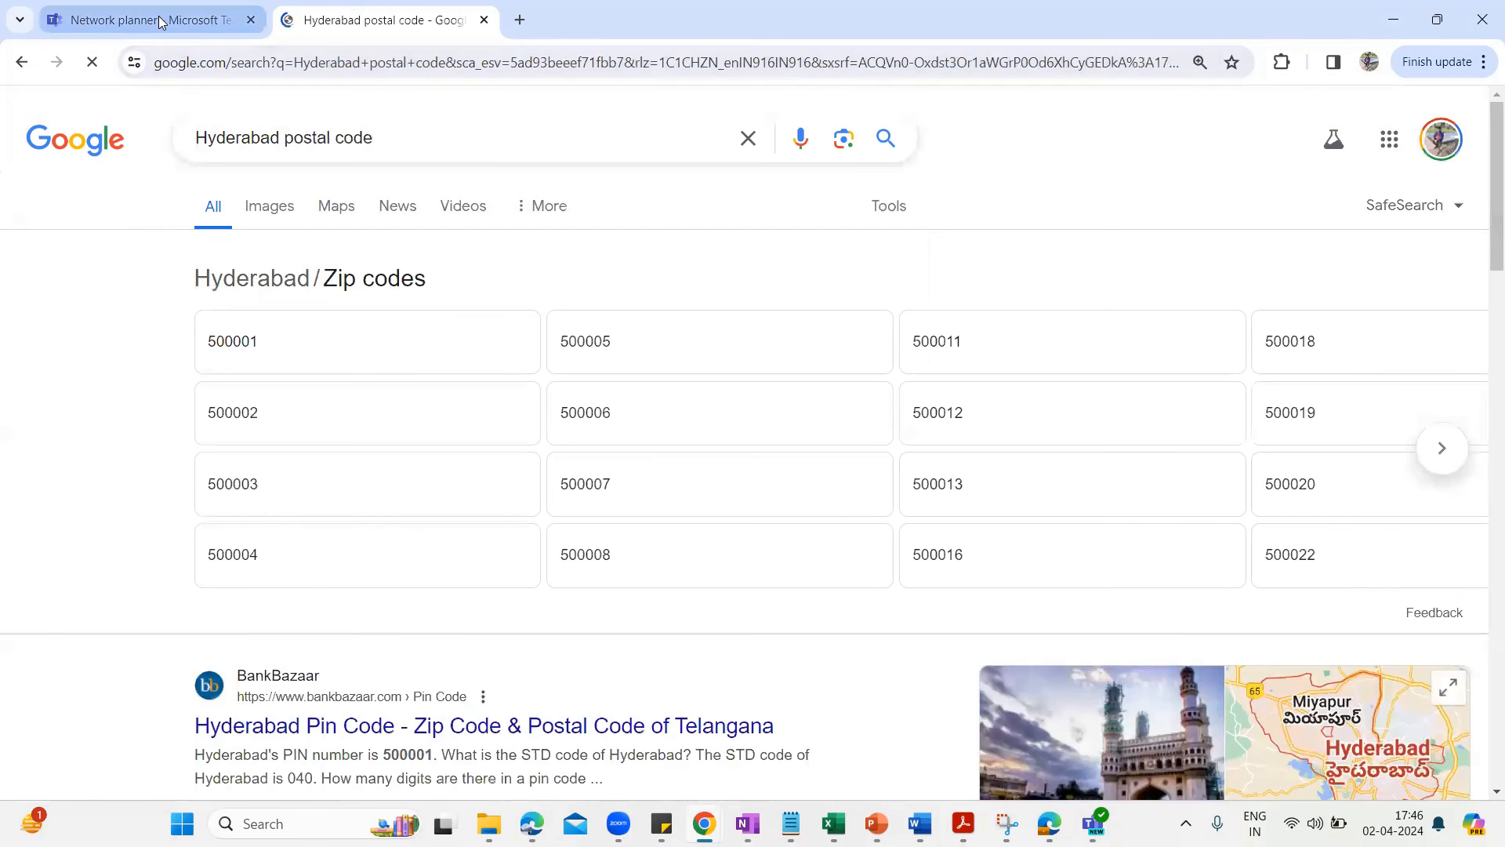
click(159, 18)
click(686, 499)
text(500001)
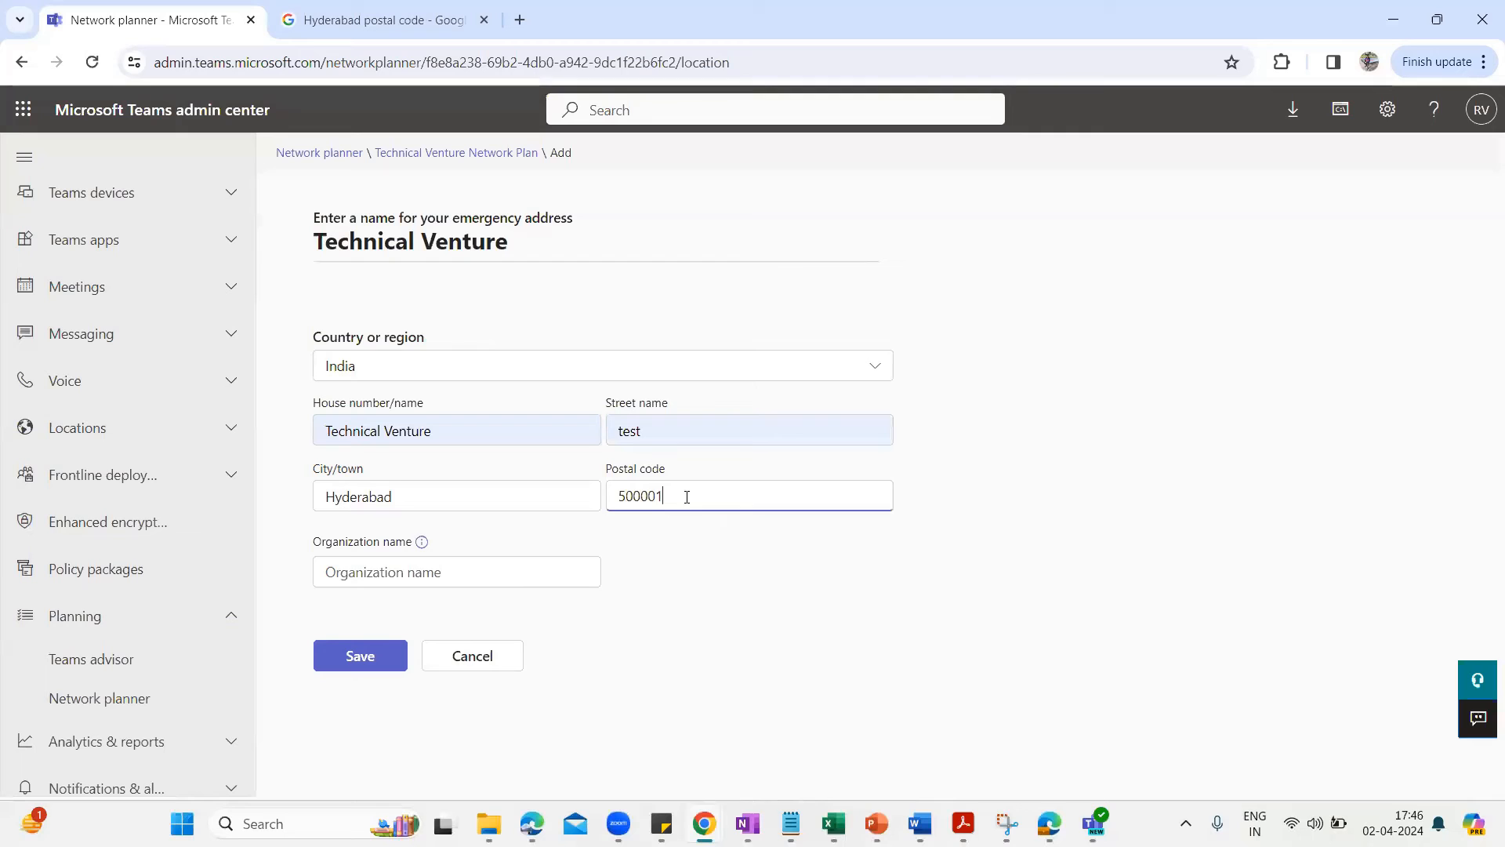
Enter Technical Venture as the organization name, then save the address and the Hyderabad site.
click(396, 579)
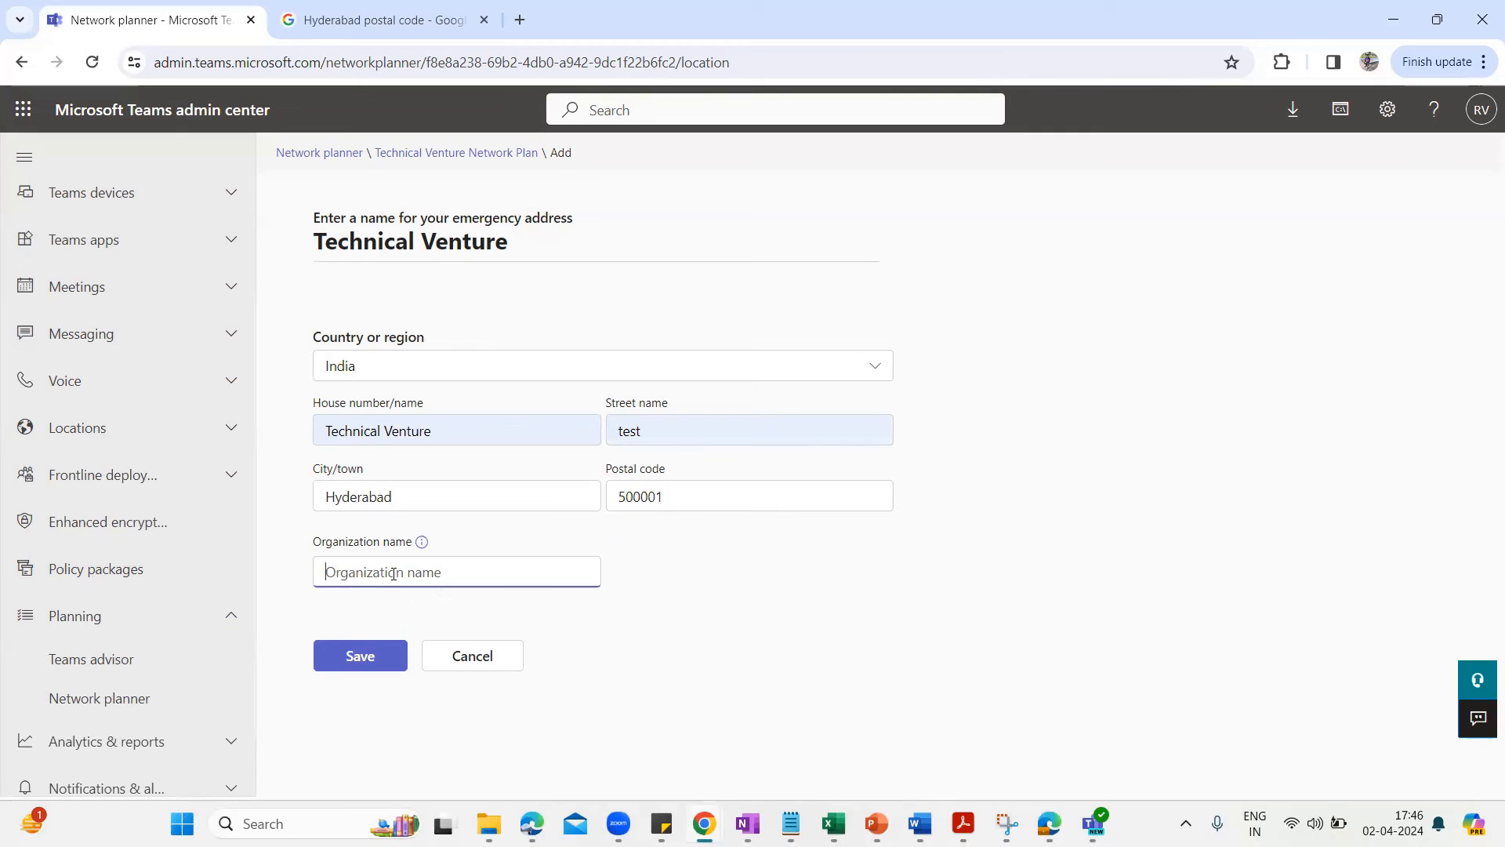
text(Tech)
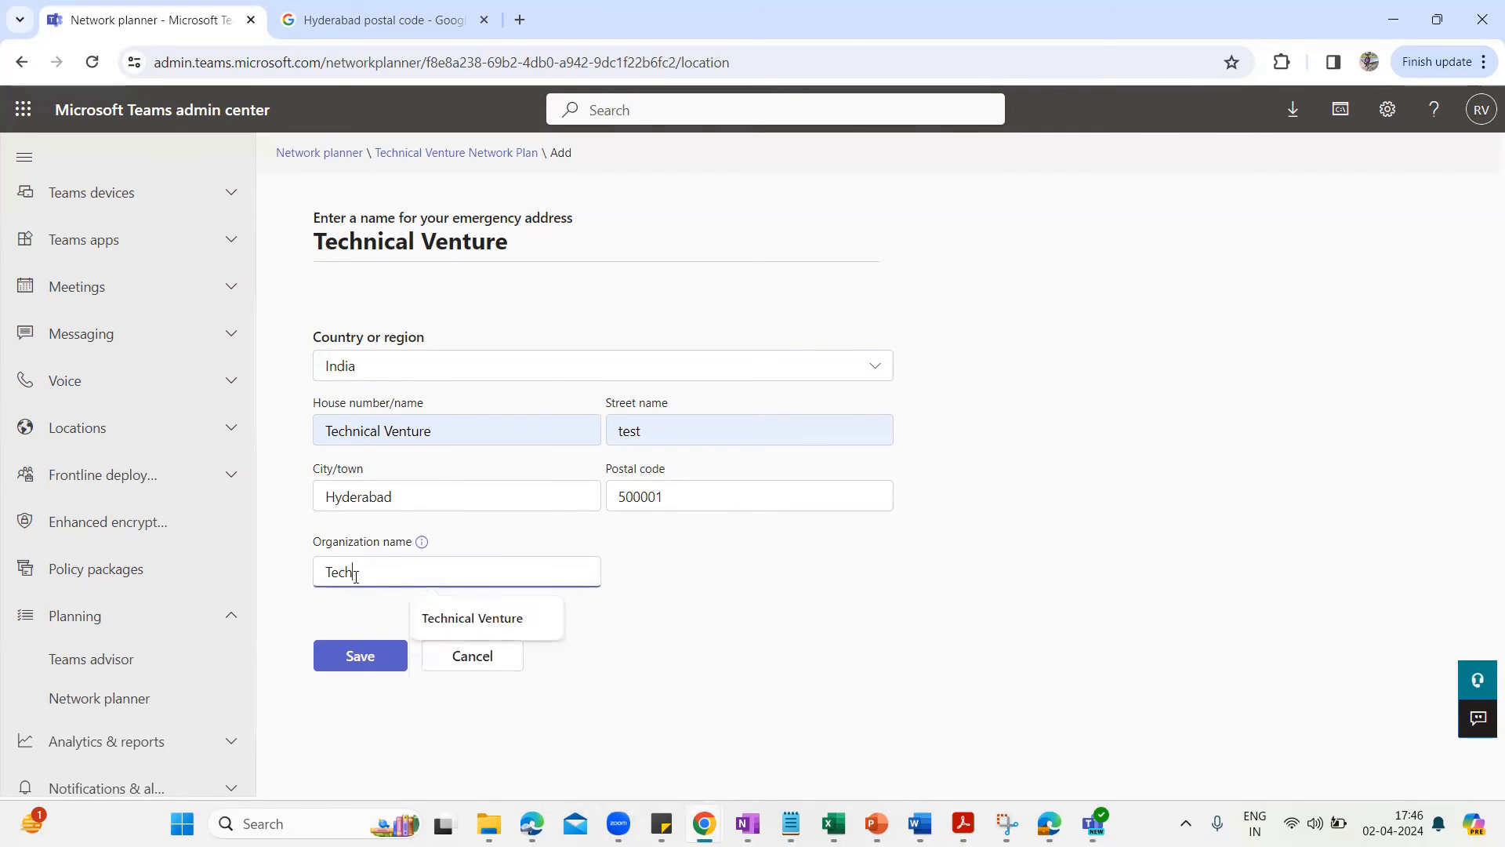
text(nical Venture)
click(360, 655)
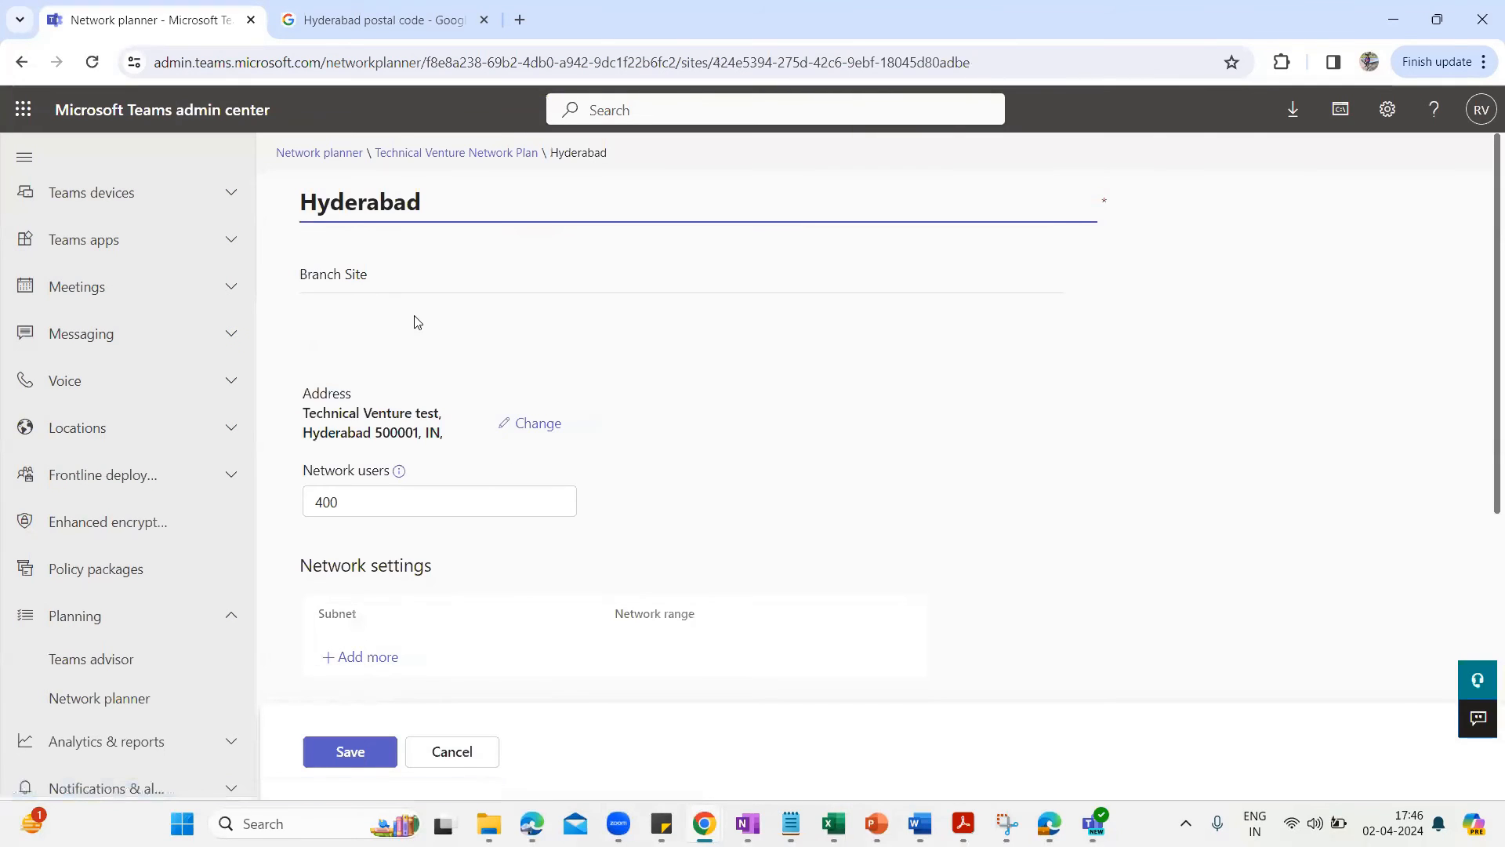
click(351, 751)
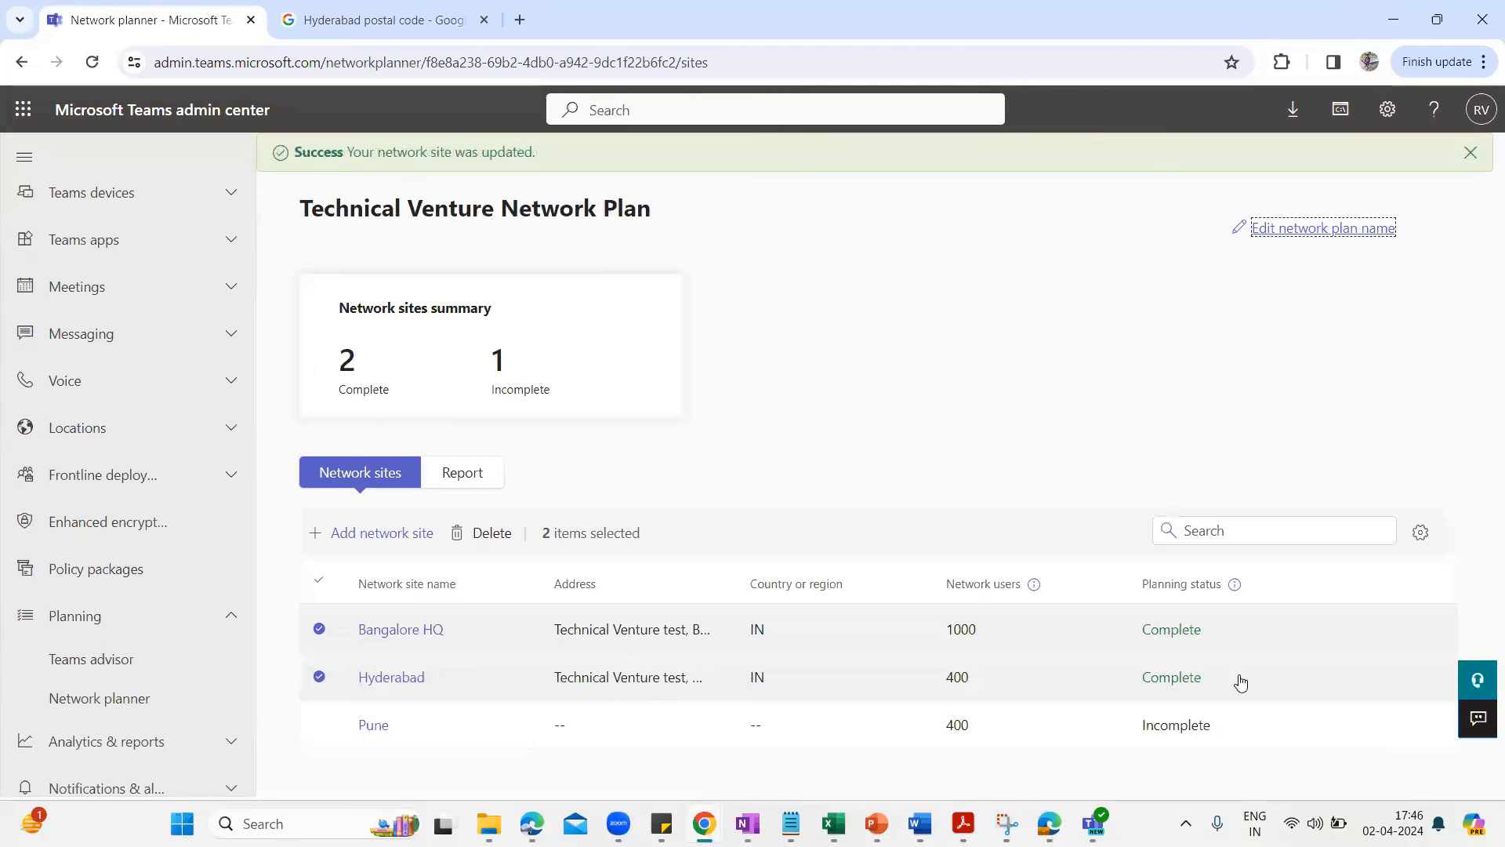
Open the Pune site and create an emergency address for it named Technical Venture, with India as the country.
click(377, 725)
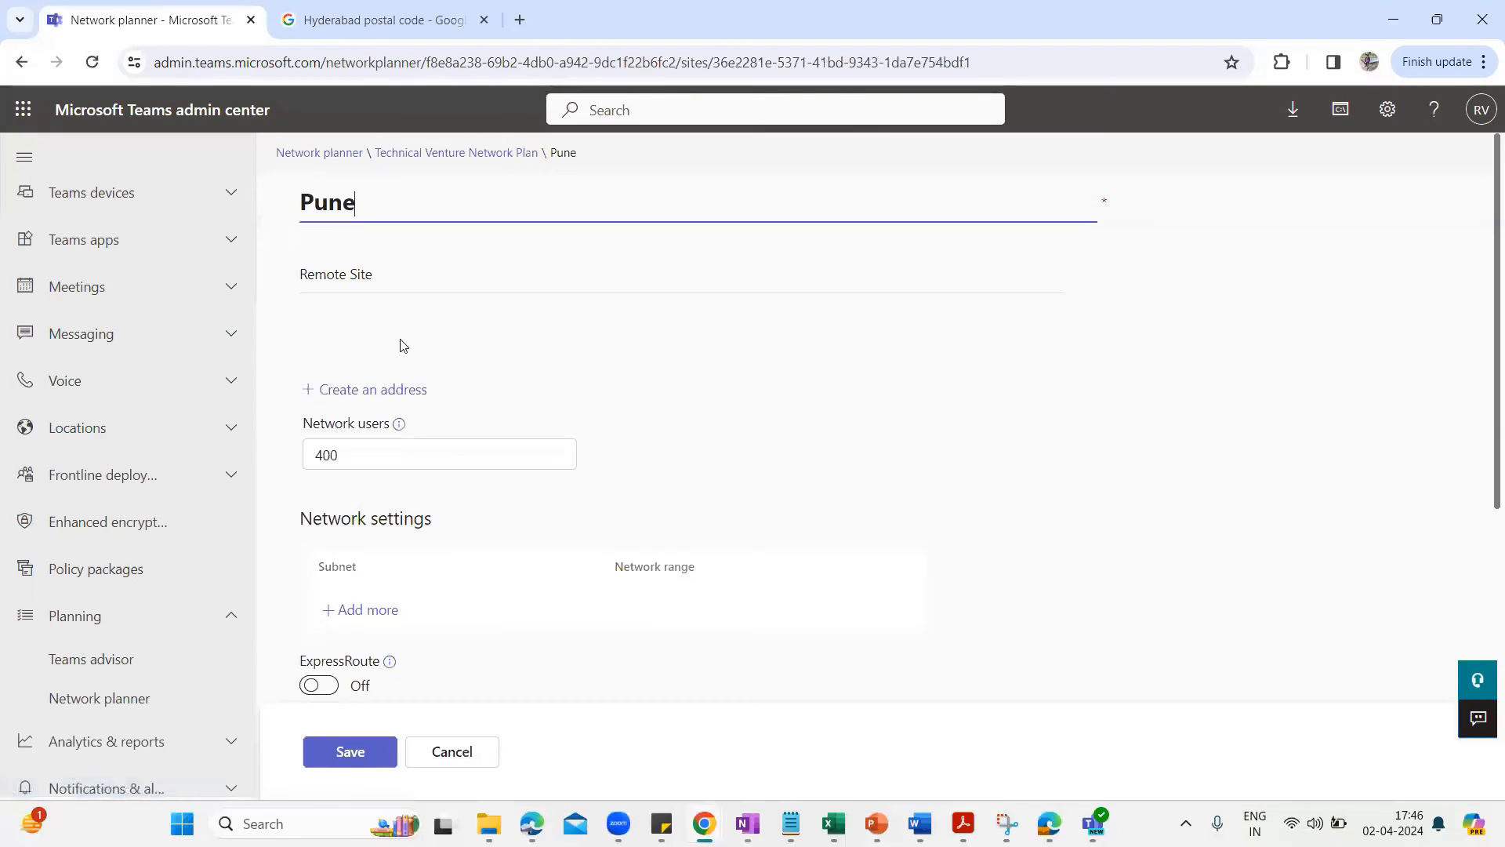
click(350, 392)
click(394, 247)
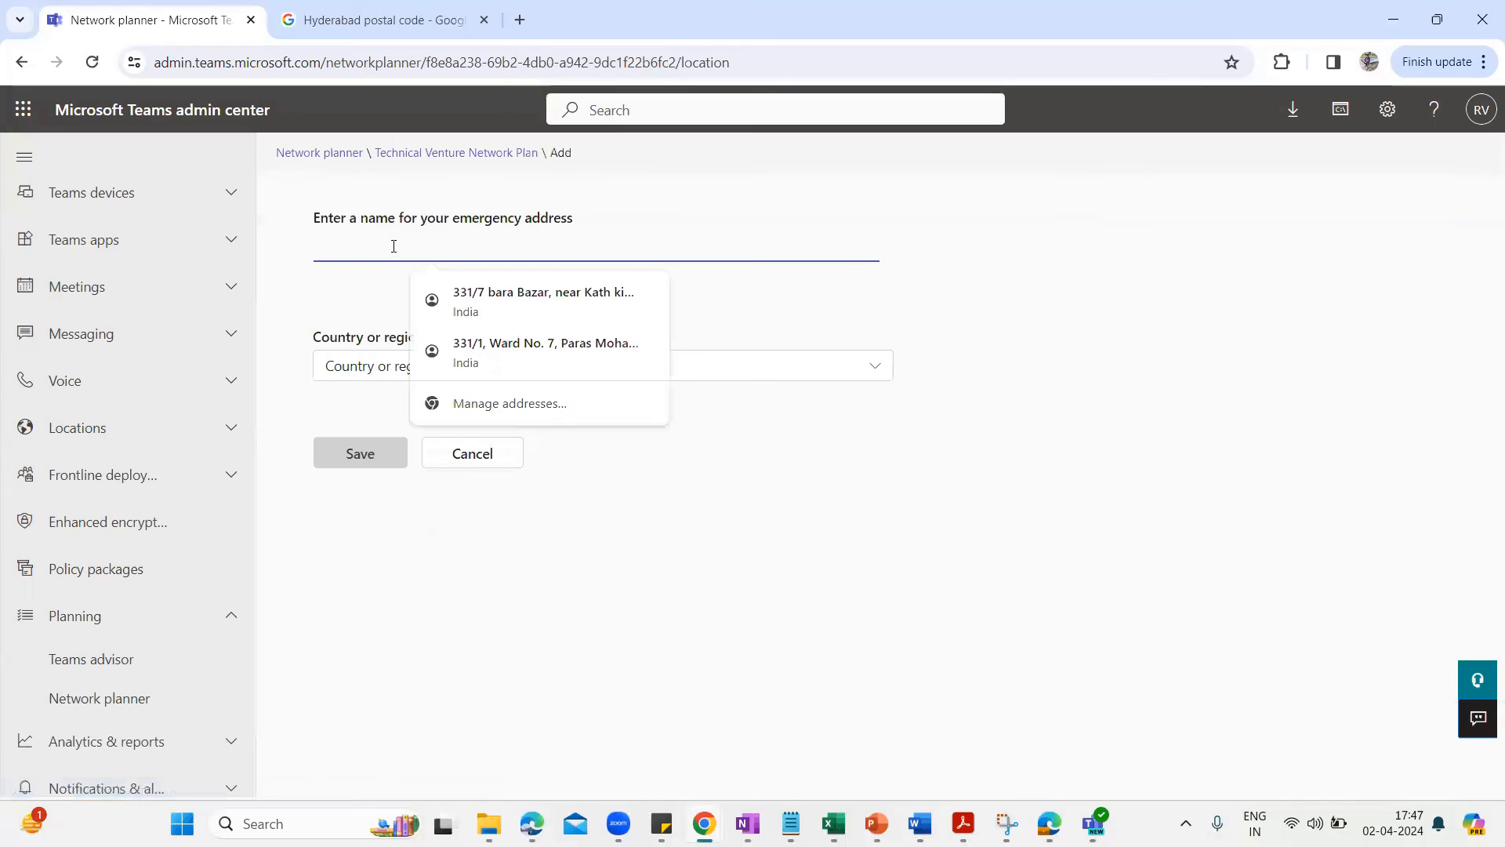
text(Technical)
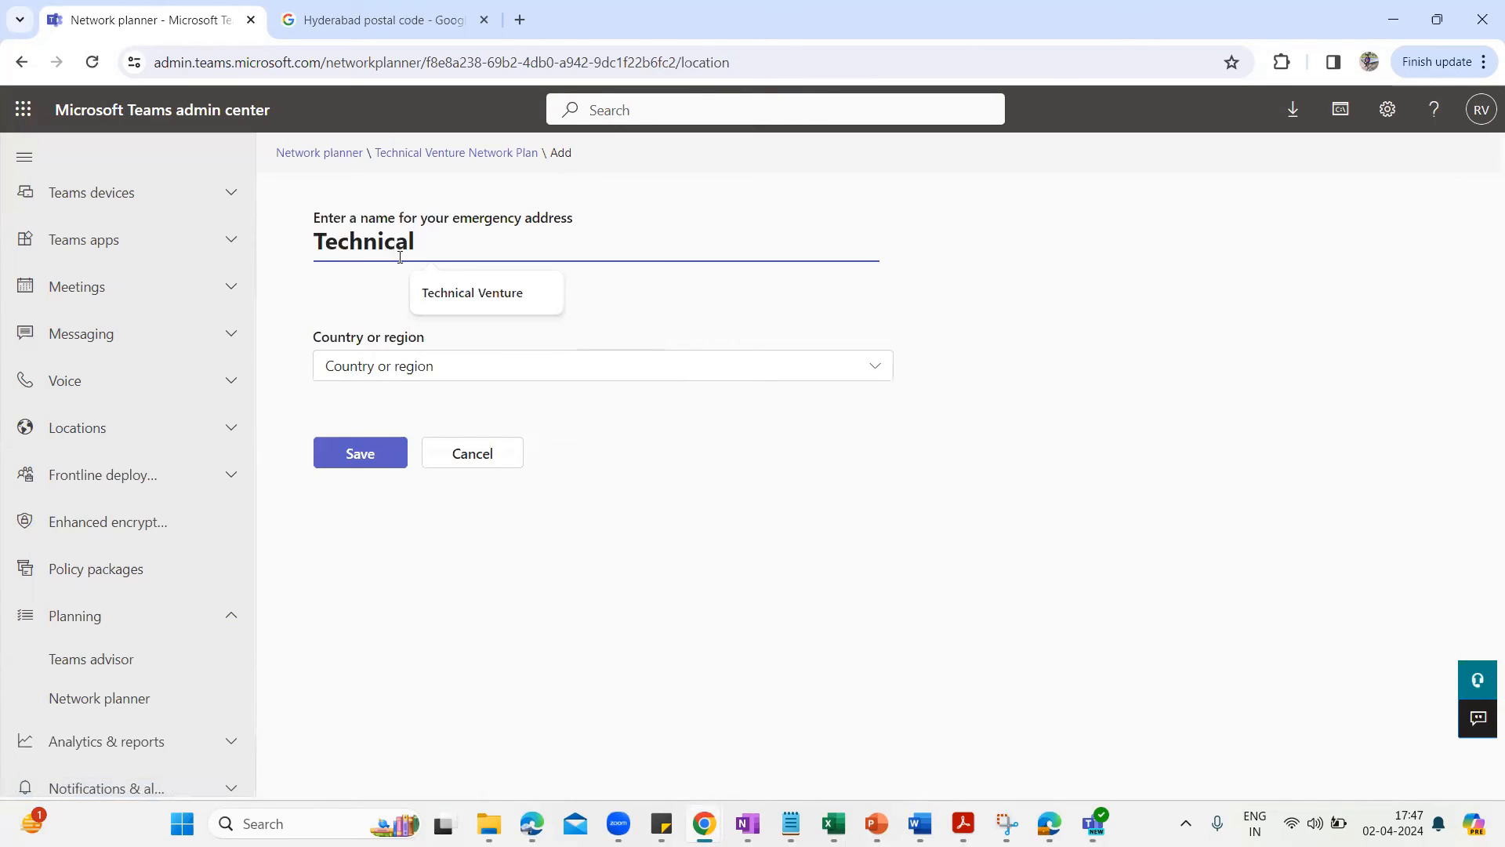
click(472, 292)
click(417, 366)
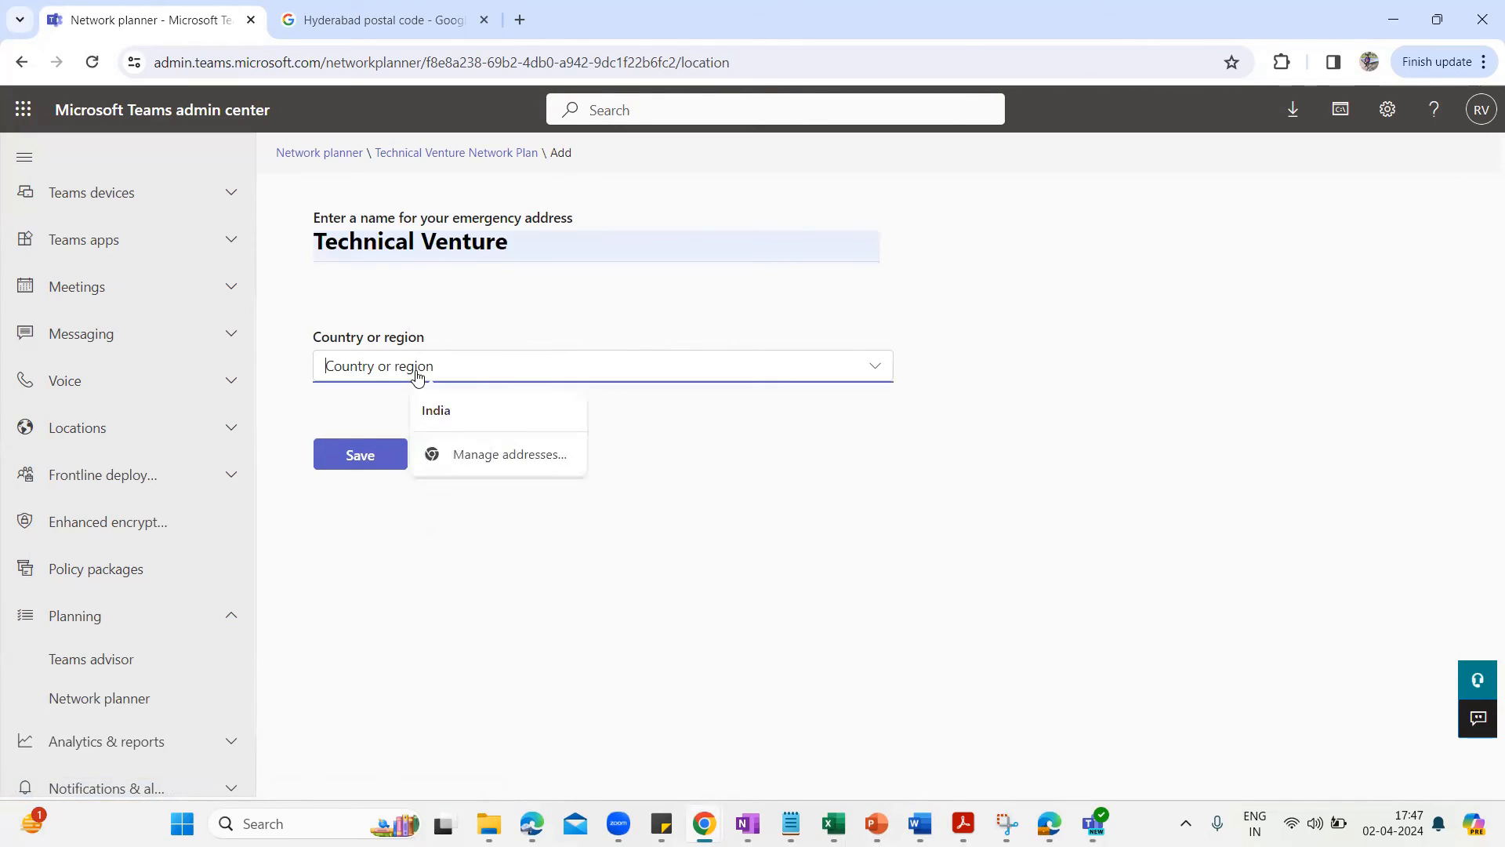
text(India)
click(359, 446)
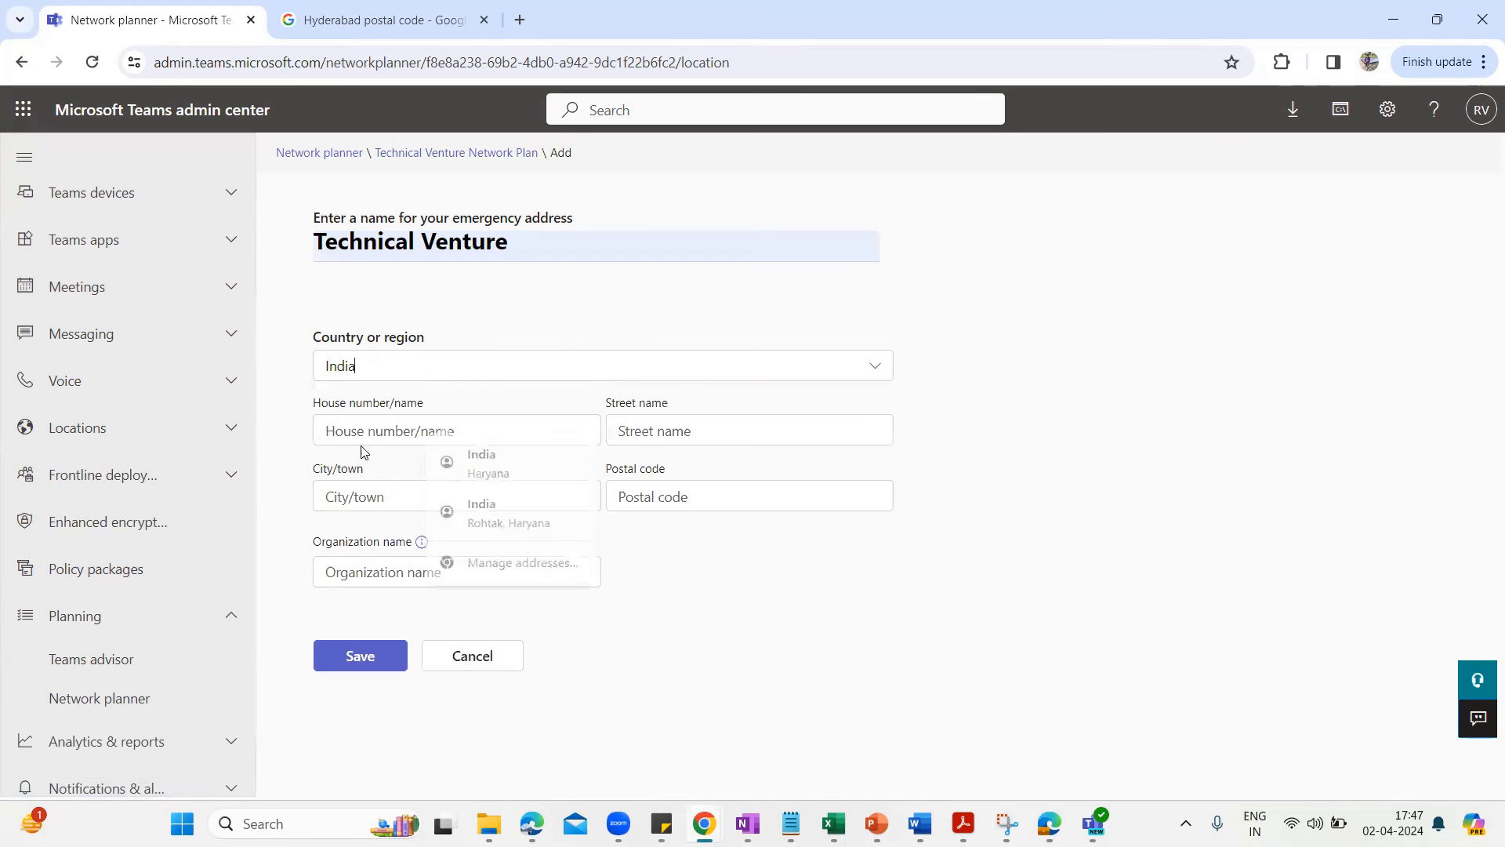
Fill in the Pune site's address with house name Technical Venture, street name test and city Pune.
click(407, 432)
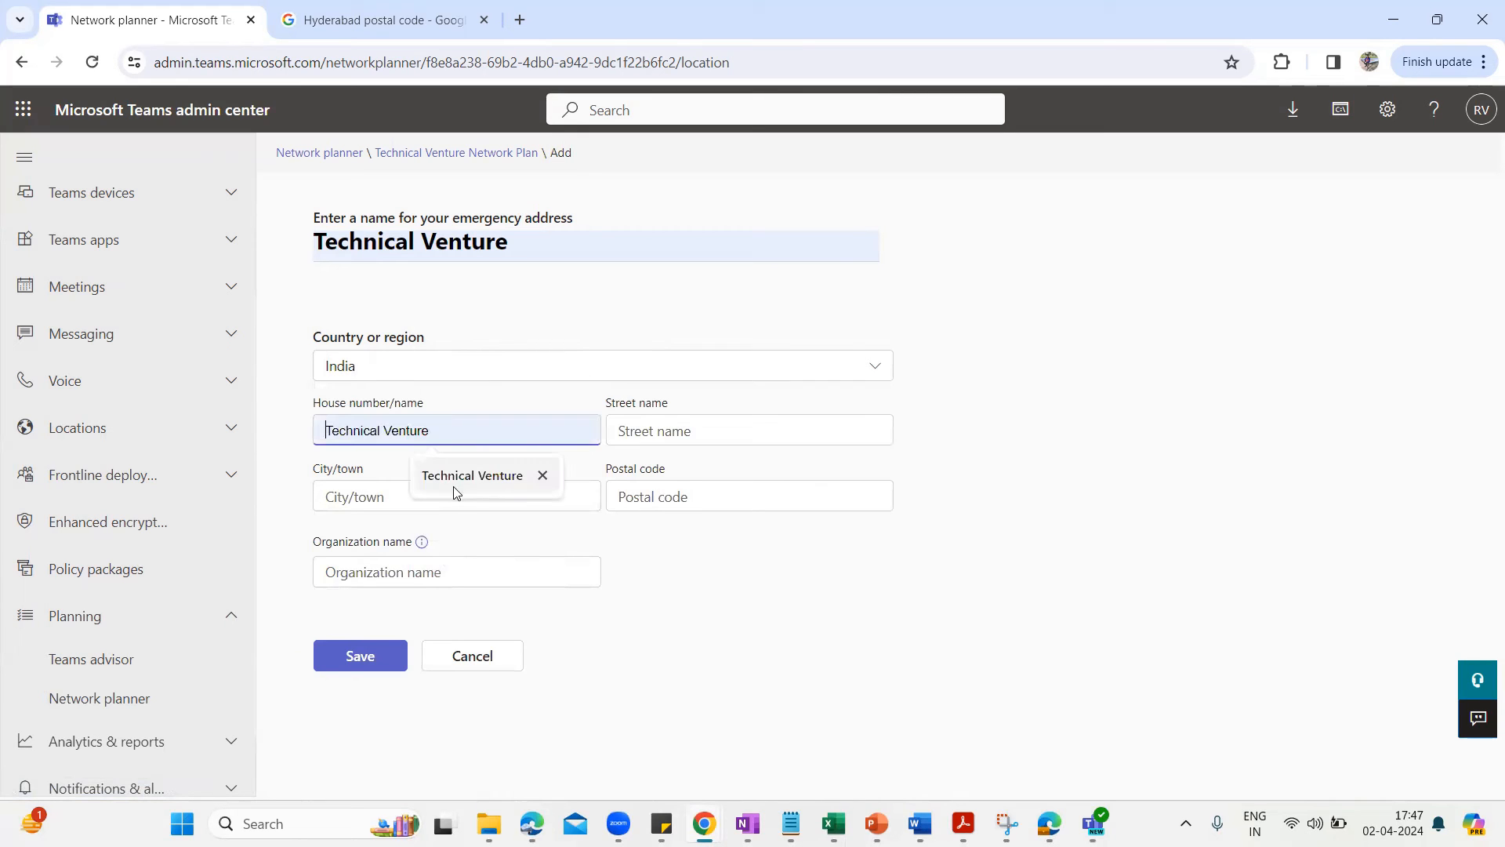
click(502, 481)
click(622, 430)
click(738, 477)
click(366, 496)
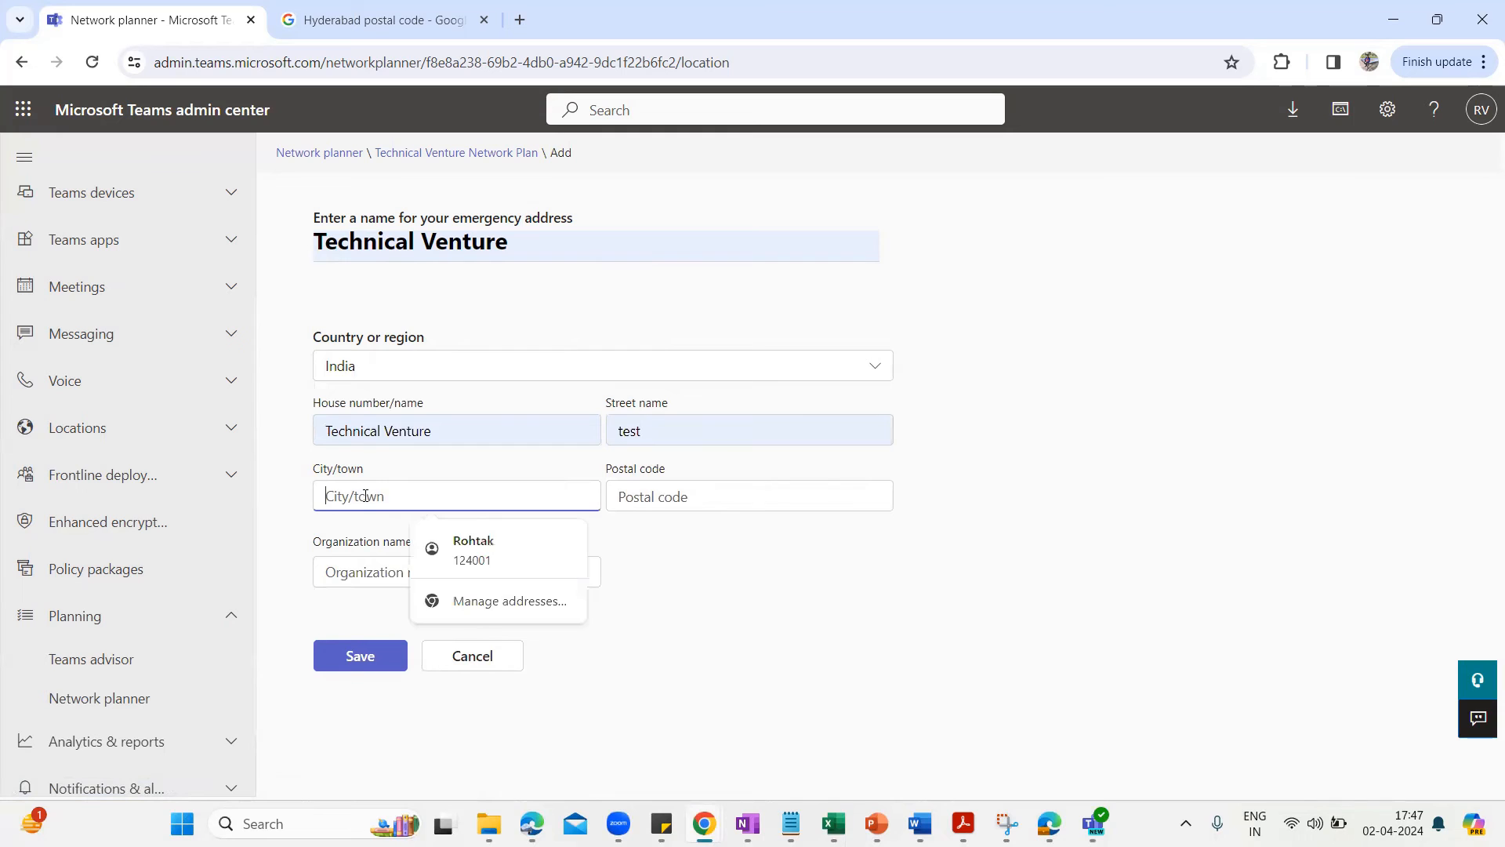
text(Pune)
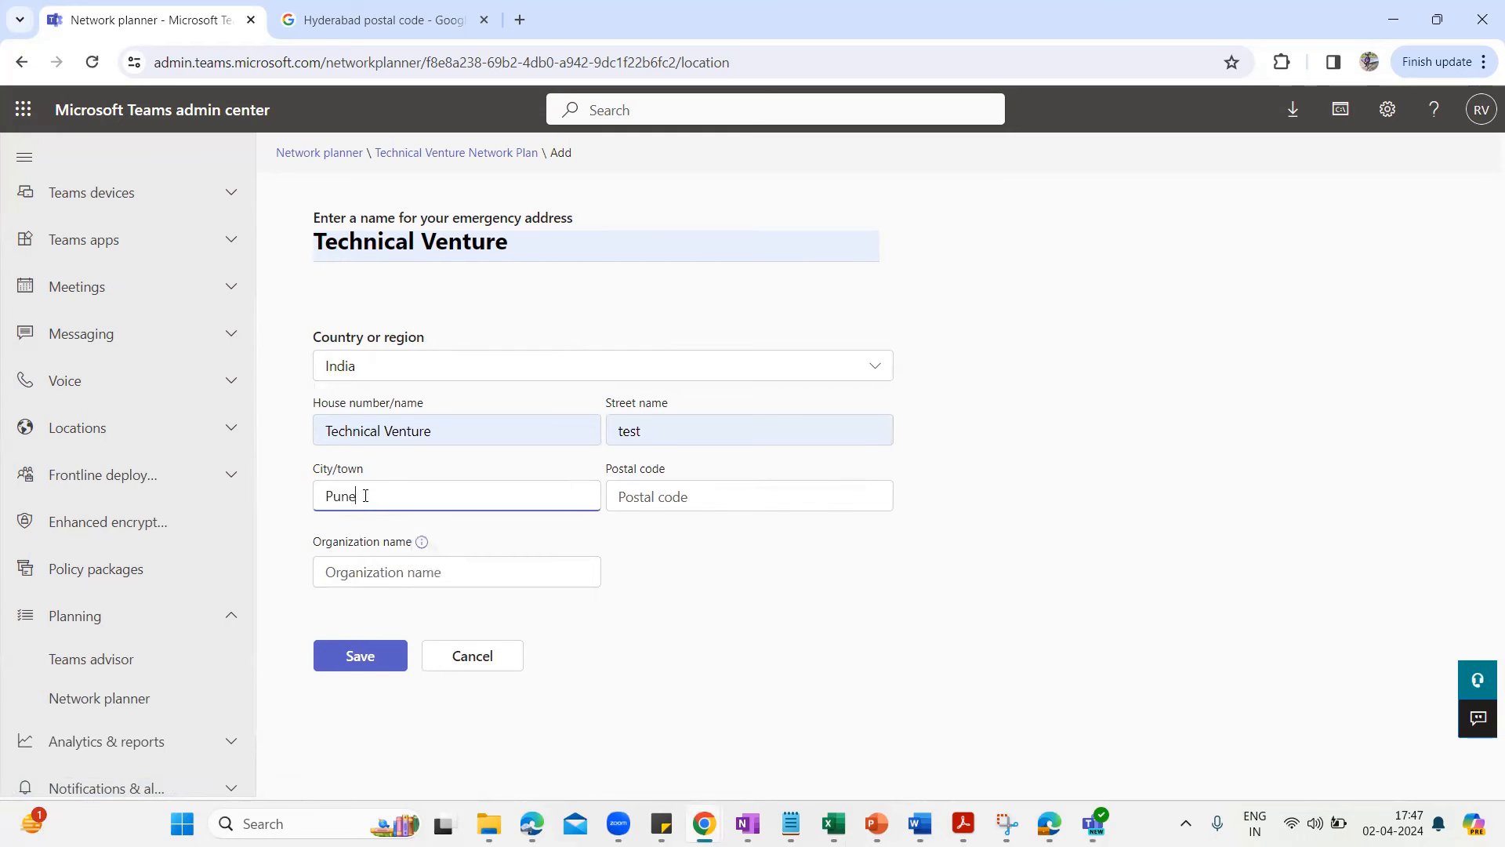
Change the Google search to Pune postal code and enter 111045 as the postal code in the address form.
click(323, 23)
drag(284, 137, 172, 137)
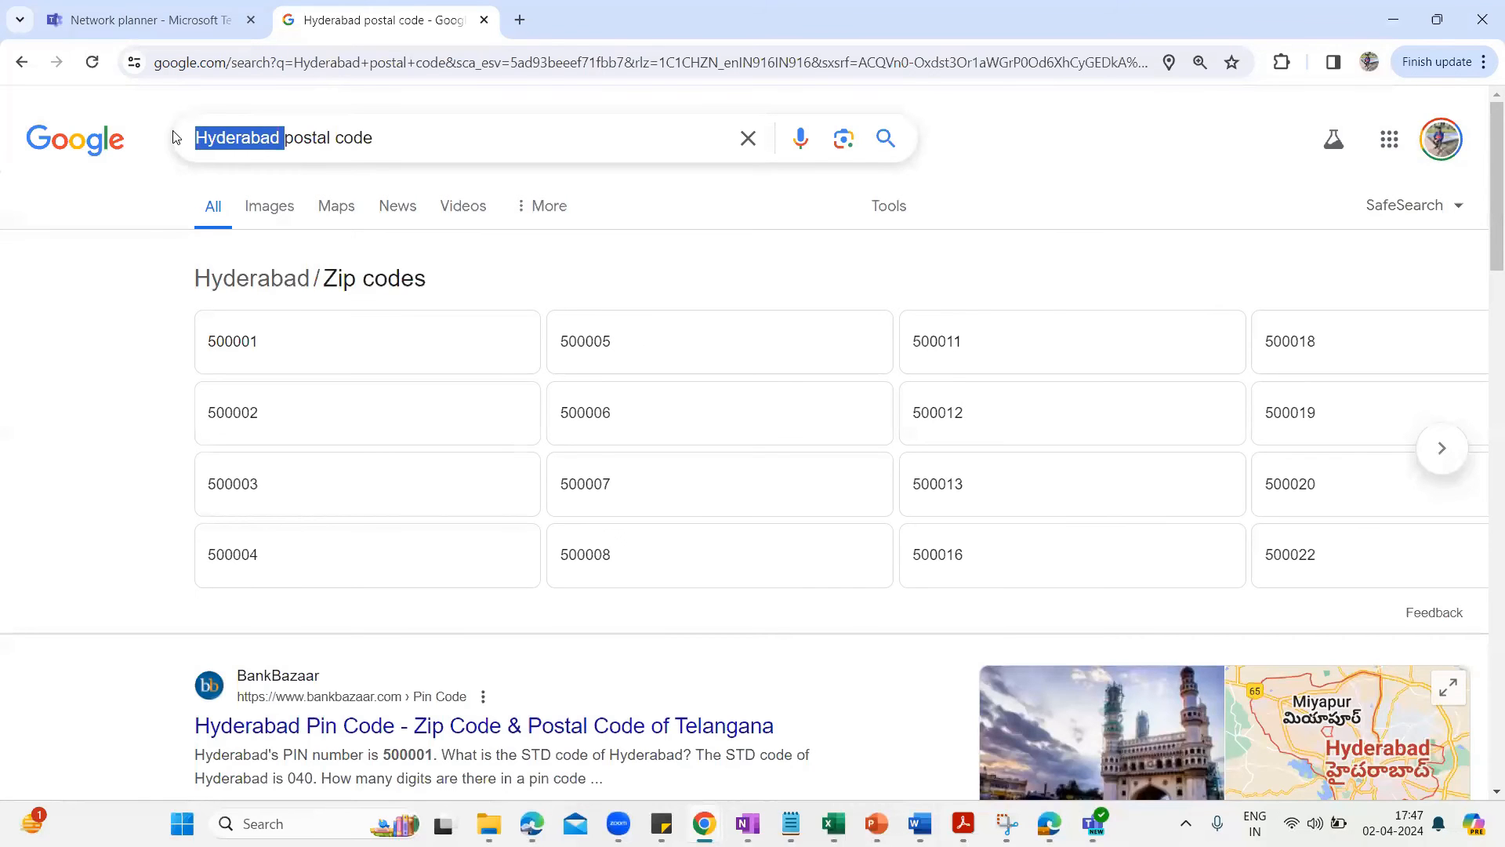
text(Pune)
key(Return)
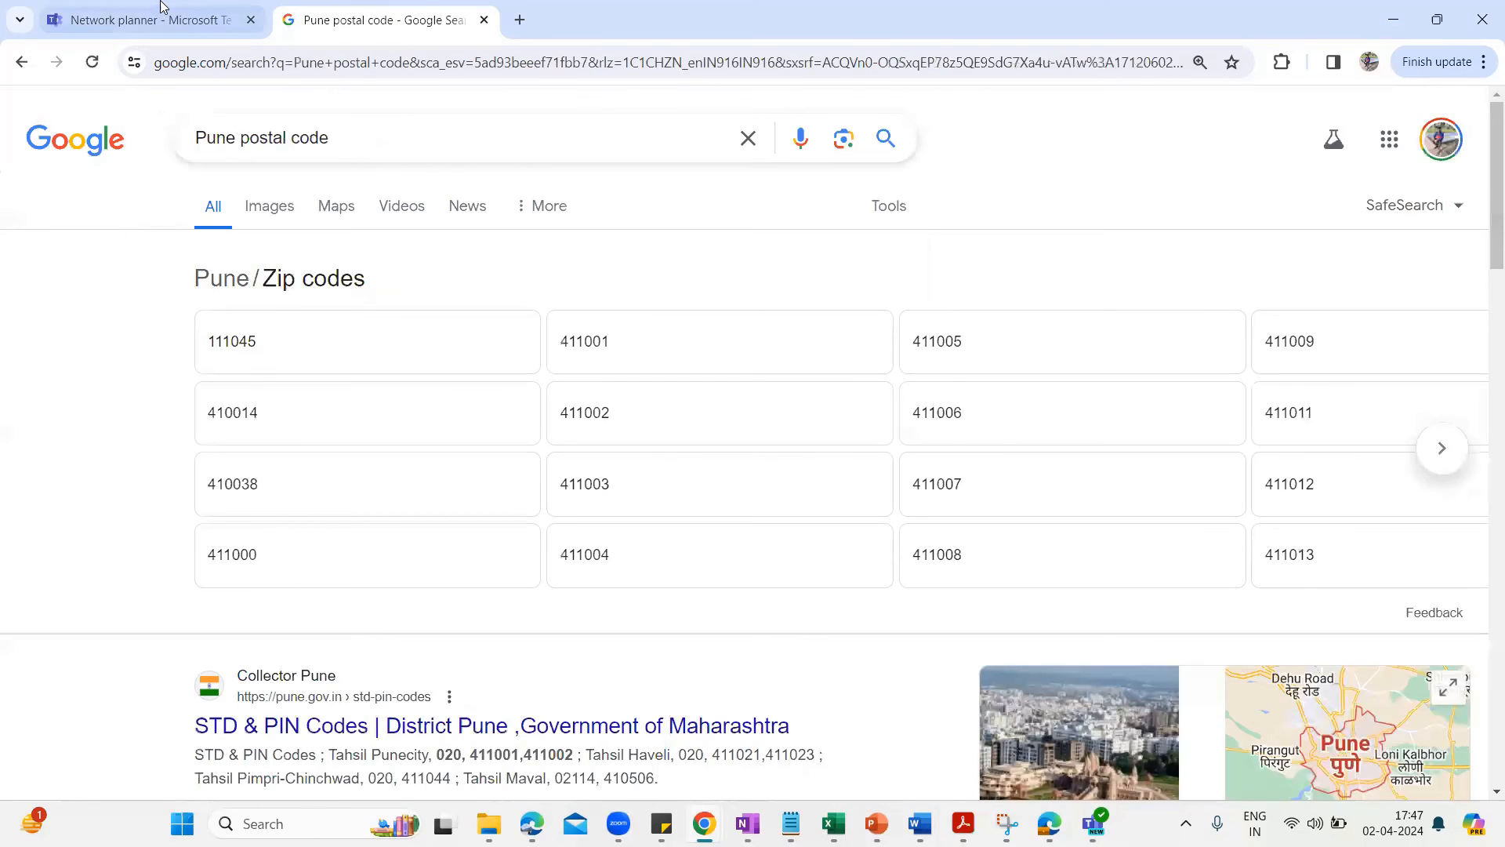
click(176, 21)
click(770, 486)
text(1)
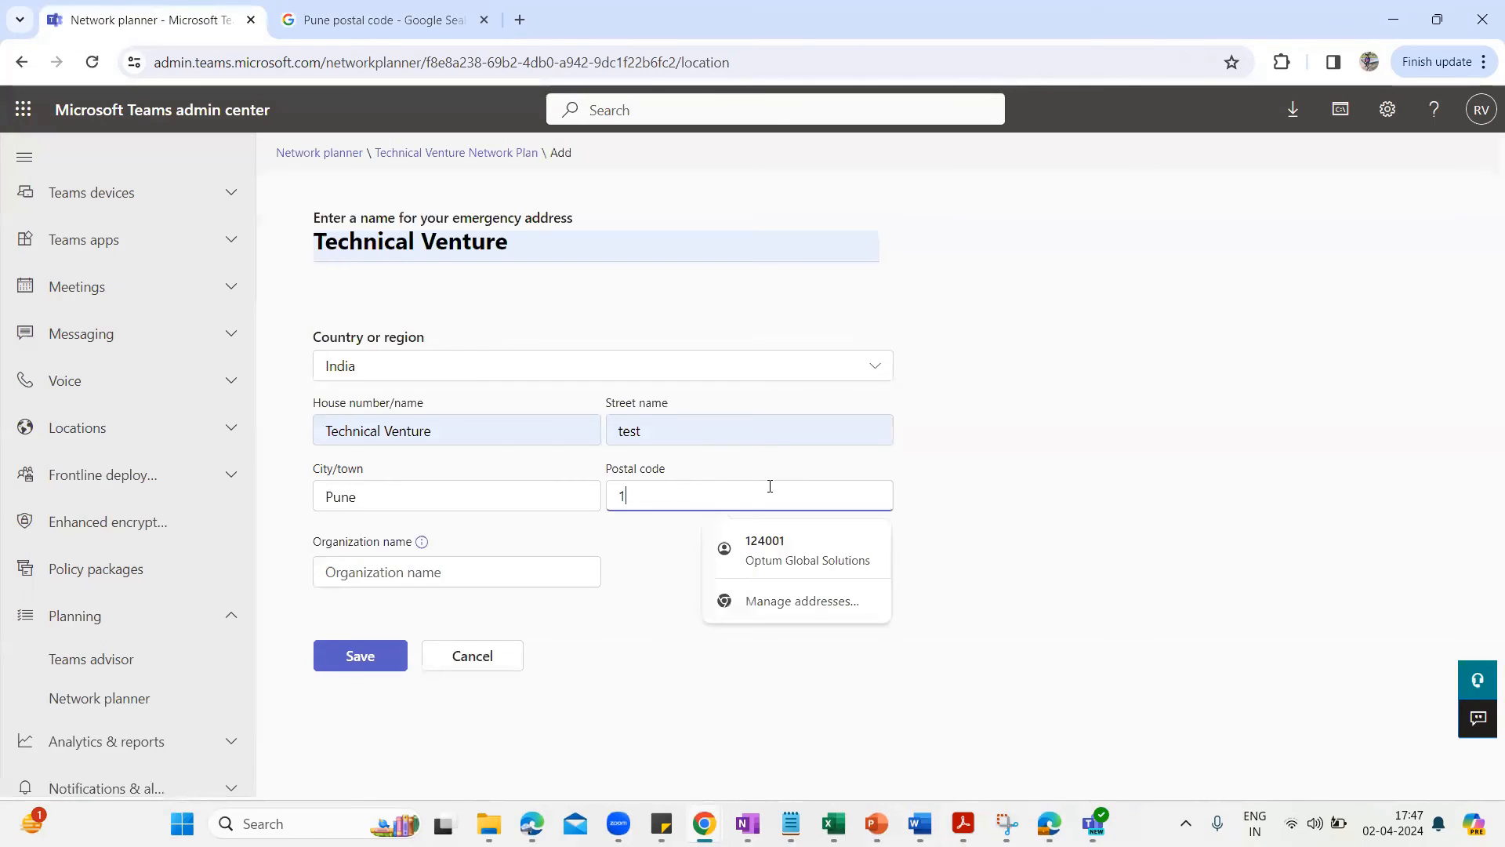
text(11045)
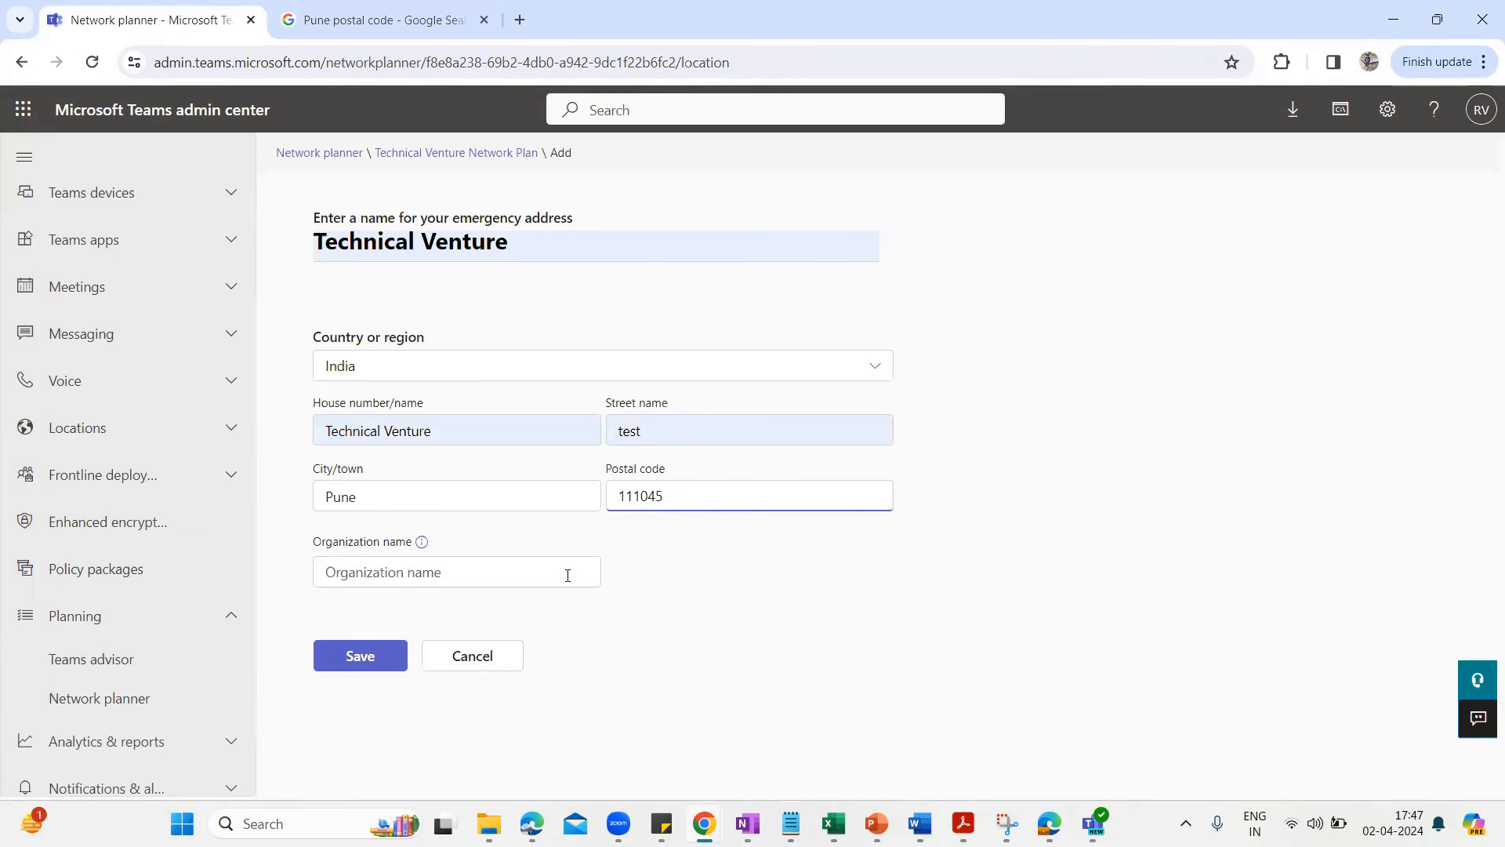
Set the organization name to Technical Venture and save both the address and the Pune site.
click(549, 571)
text(Technical Venture)
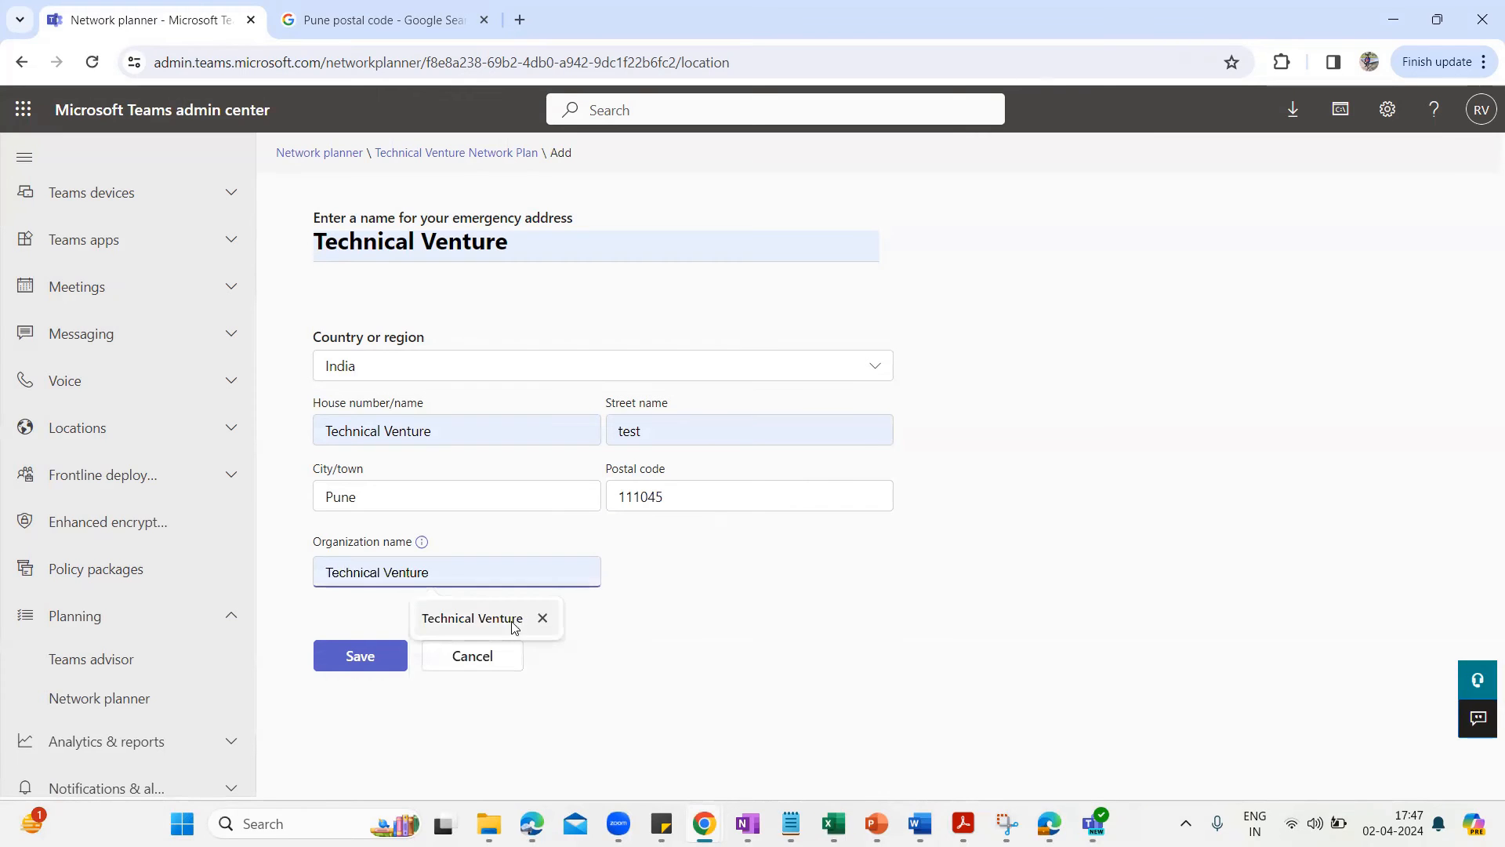
click(511, 620)
click(406, 653)
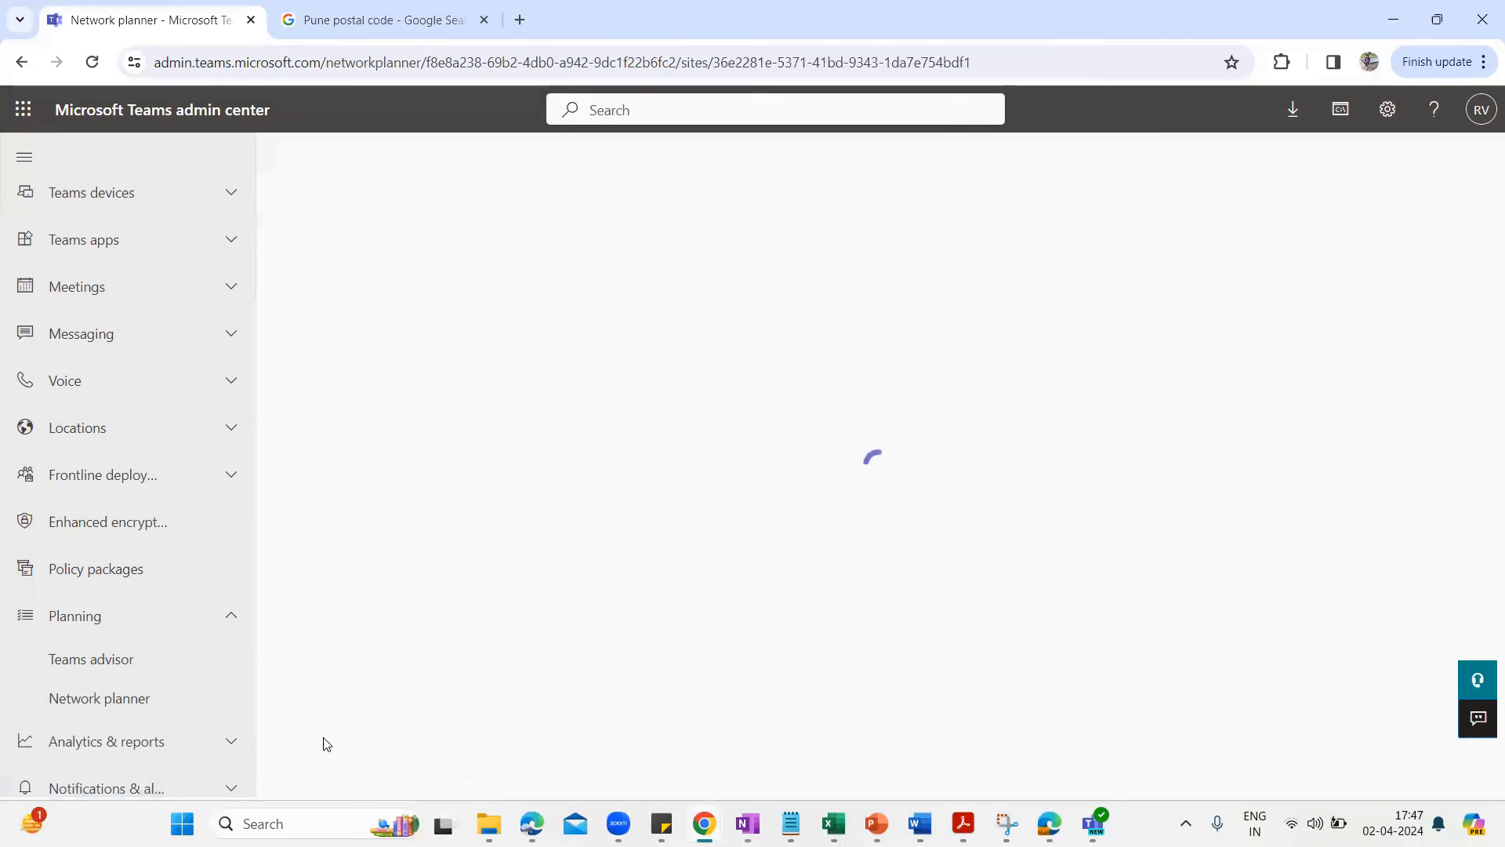
click(359, 755)
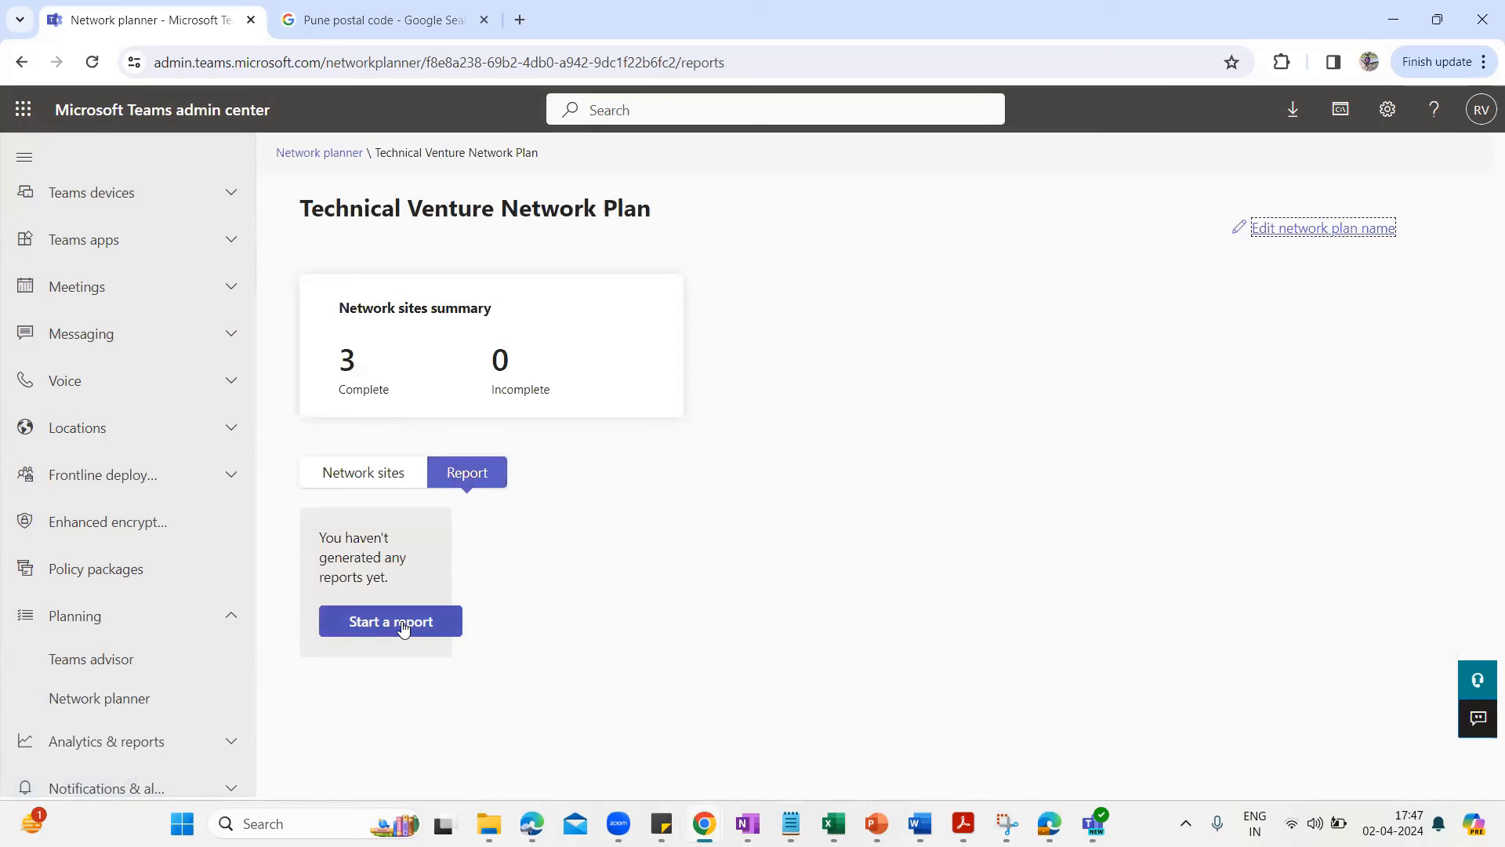
Start a new report for the network plan and name it Technical Venture Network Report.
click(403, 626)
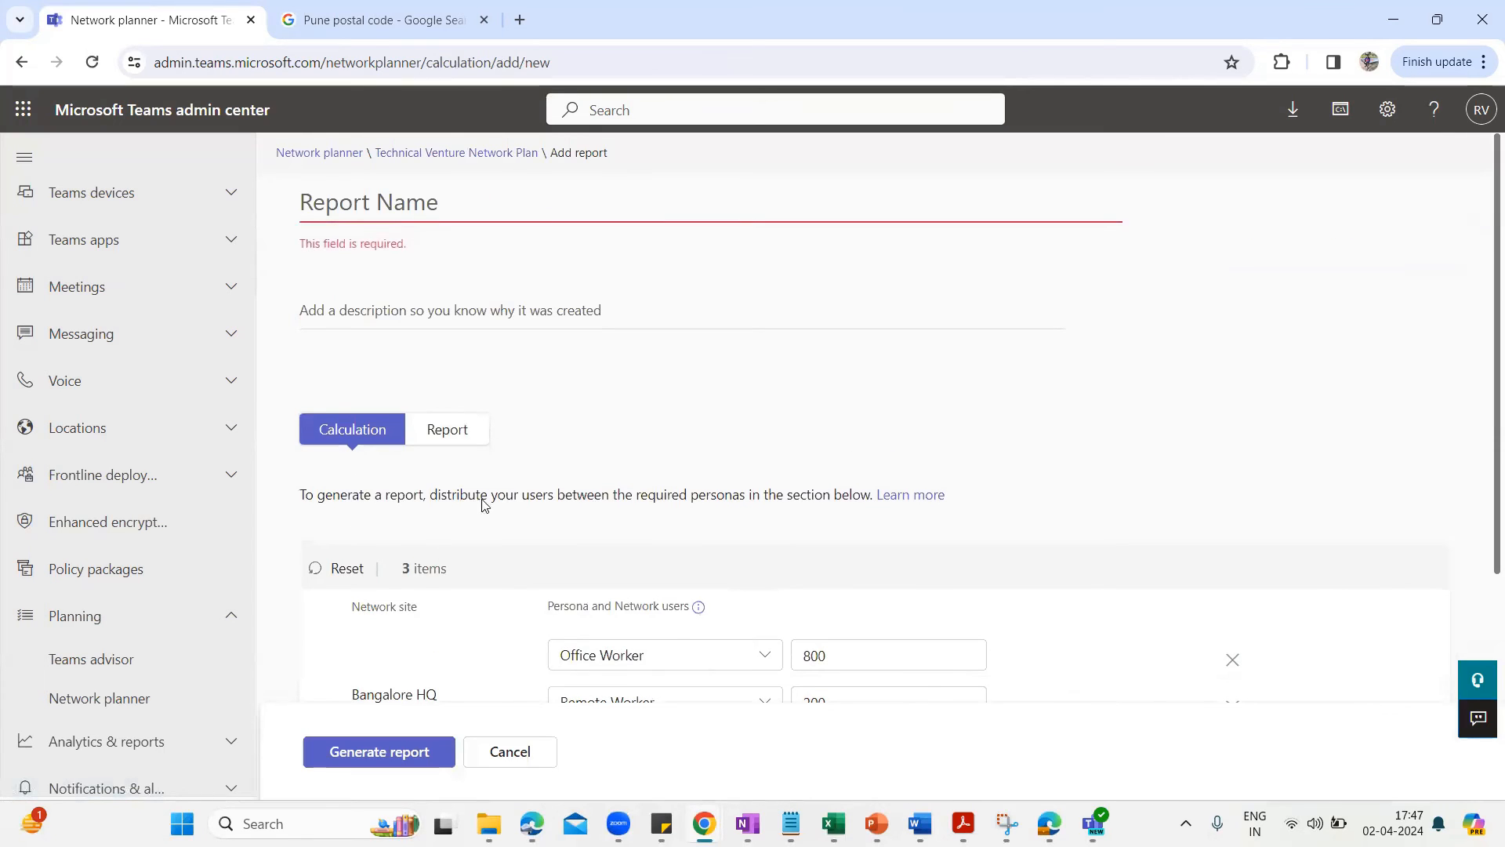
click(418, 206)
text(Technical V)
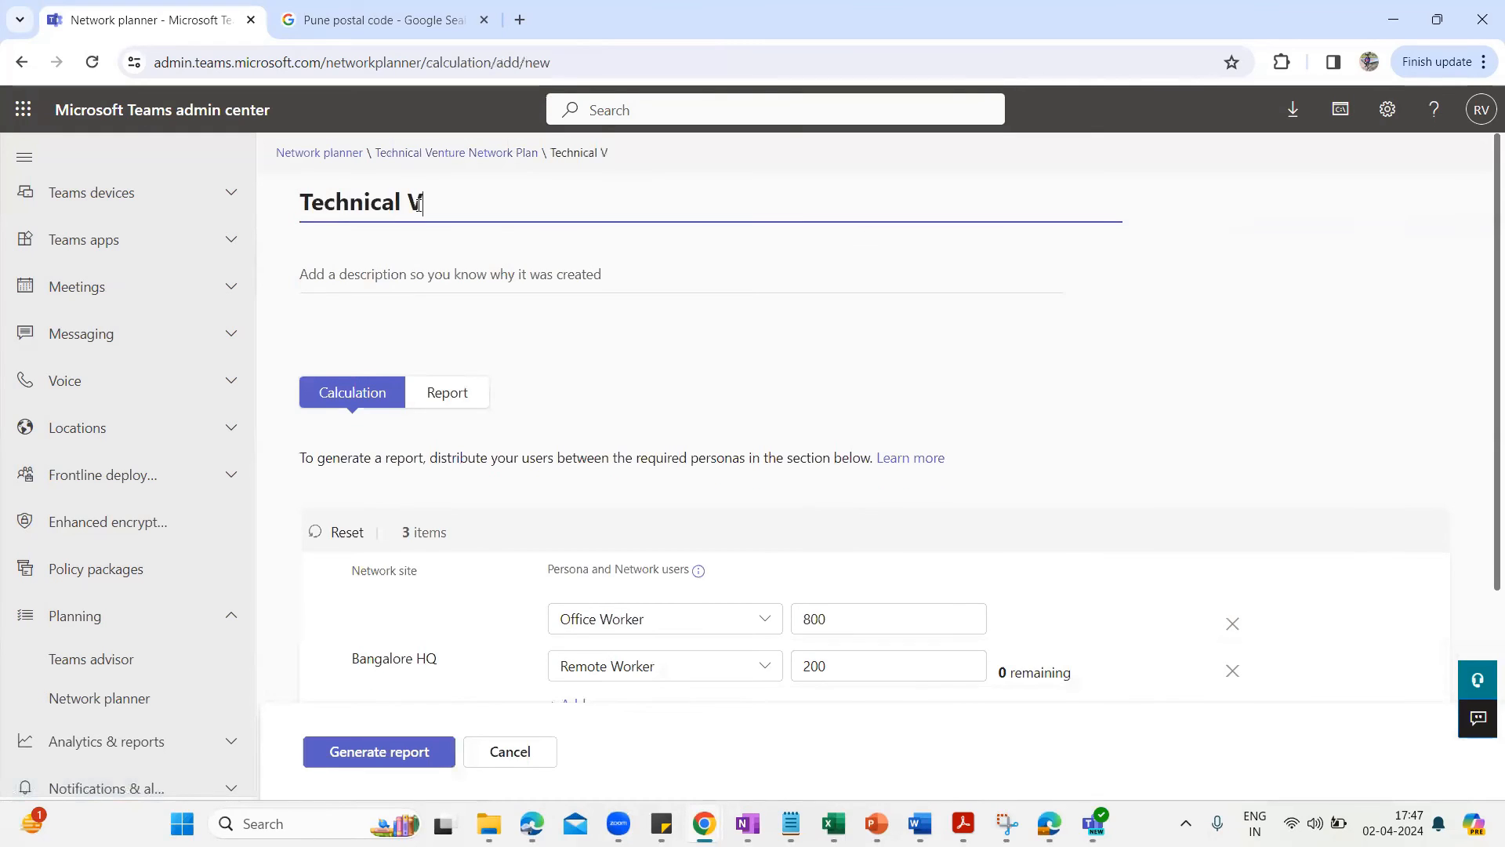
text(enture Network )
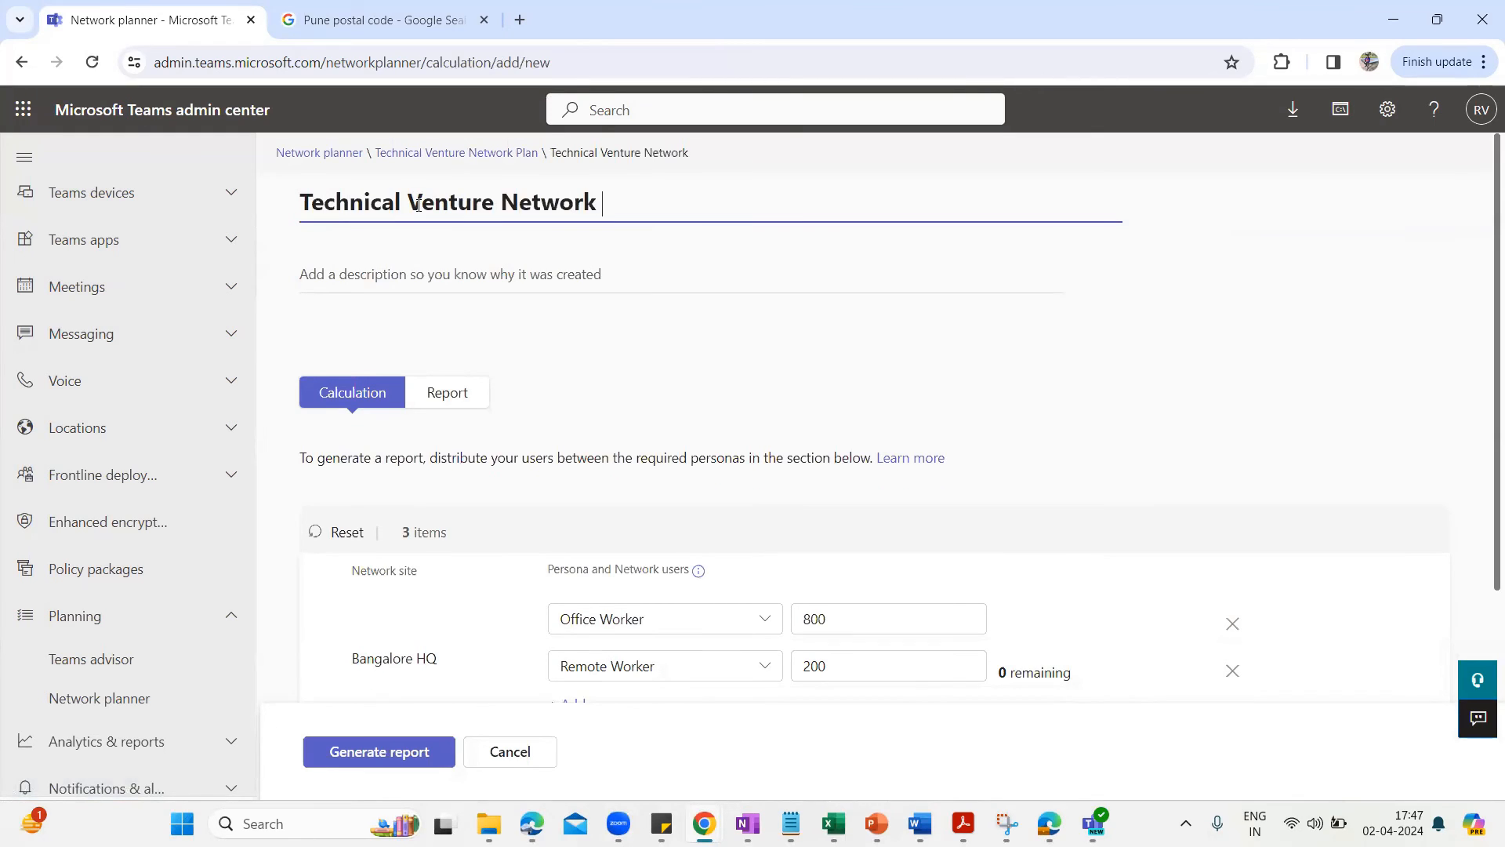
text(repo)
key(BackSpace)
key(BackSpace)
key(BackSpace)
text(Report)
click(377, 272)
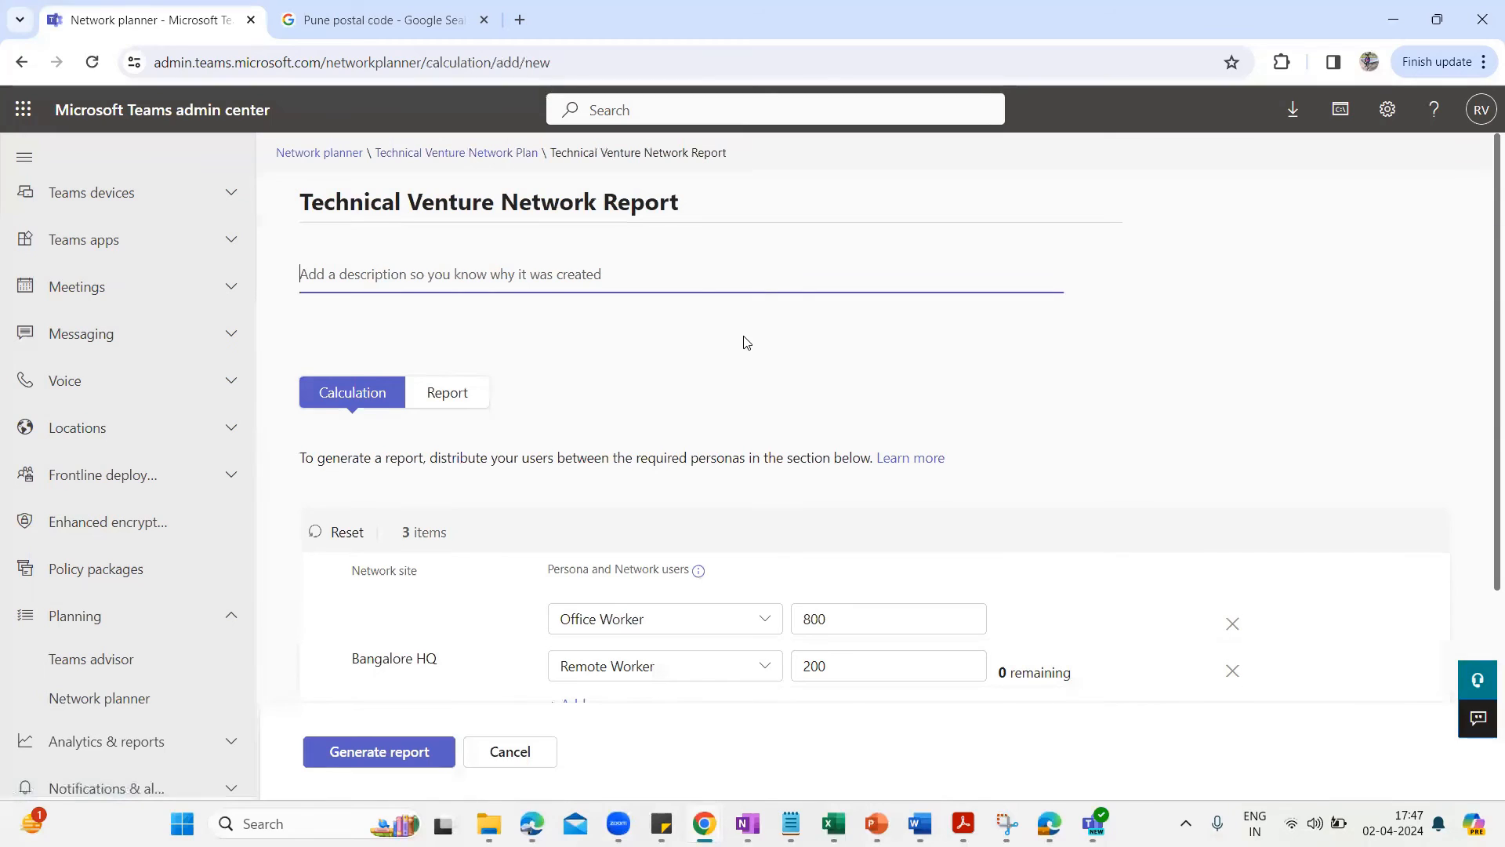
Review the persona distribution of the sites and add a Calling Only persona to Bangalore HQ.
scroll(1223, 349, down, 3)
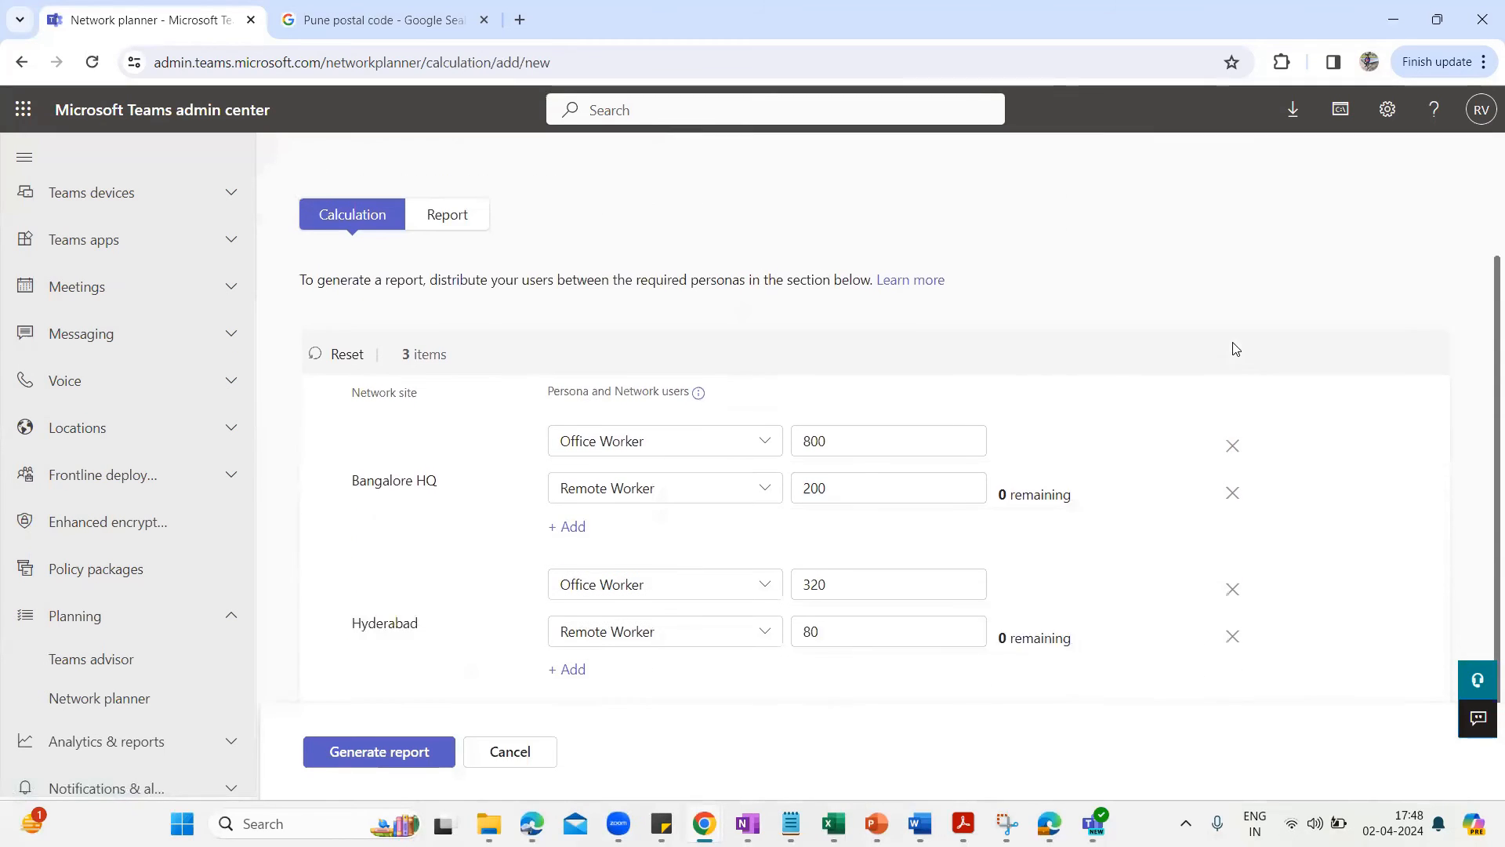
scroll(449, 460, down, 1)
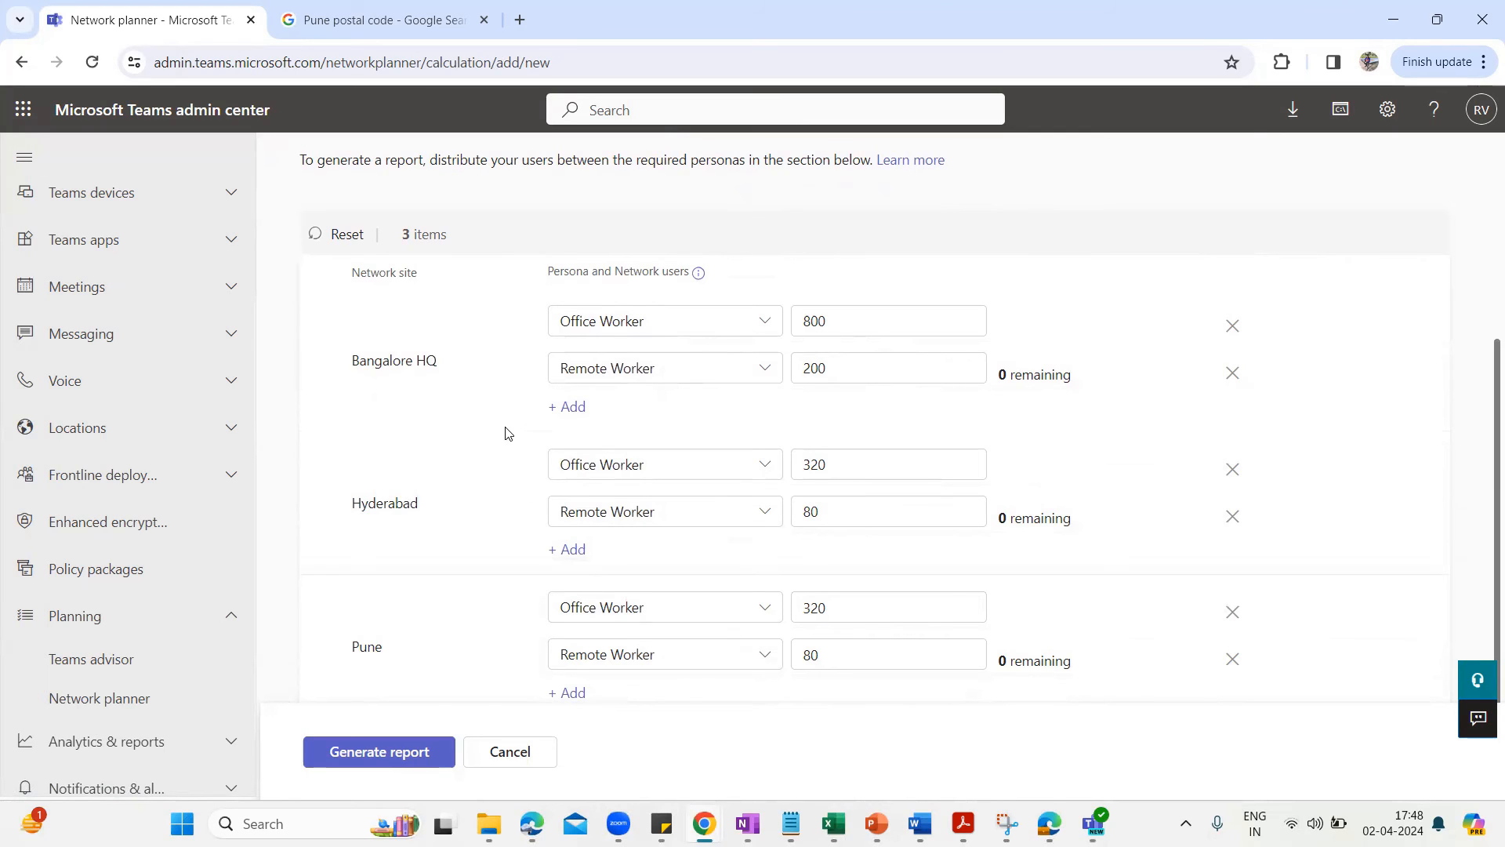
scroll(508, 460, up, 2)
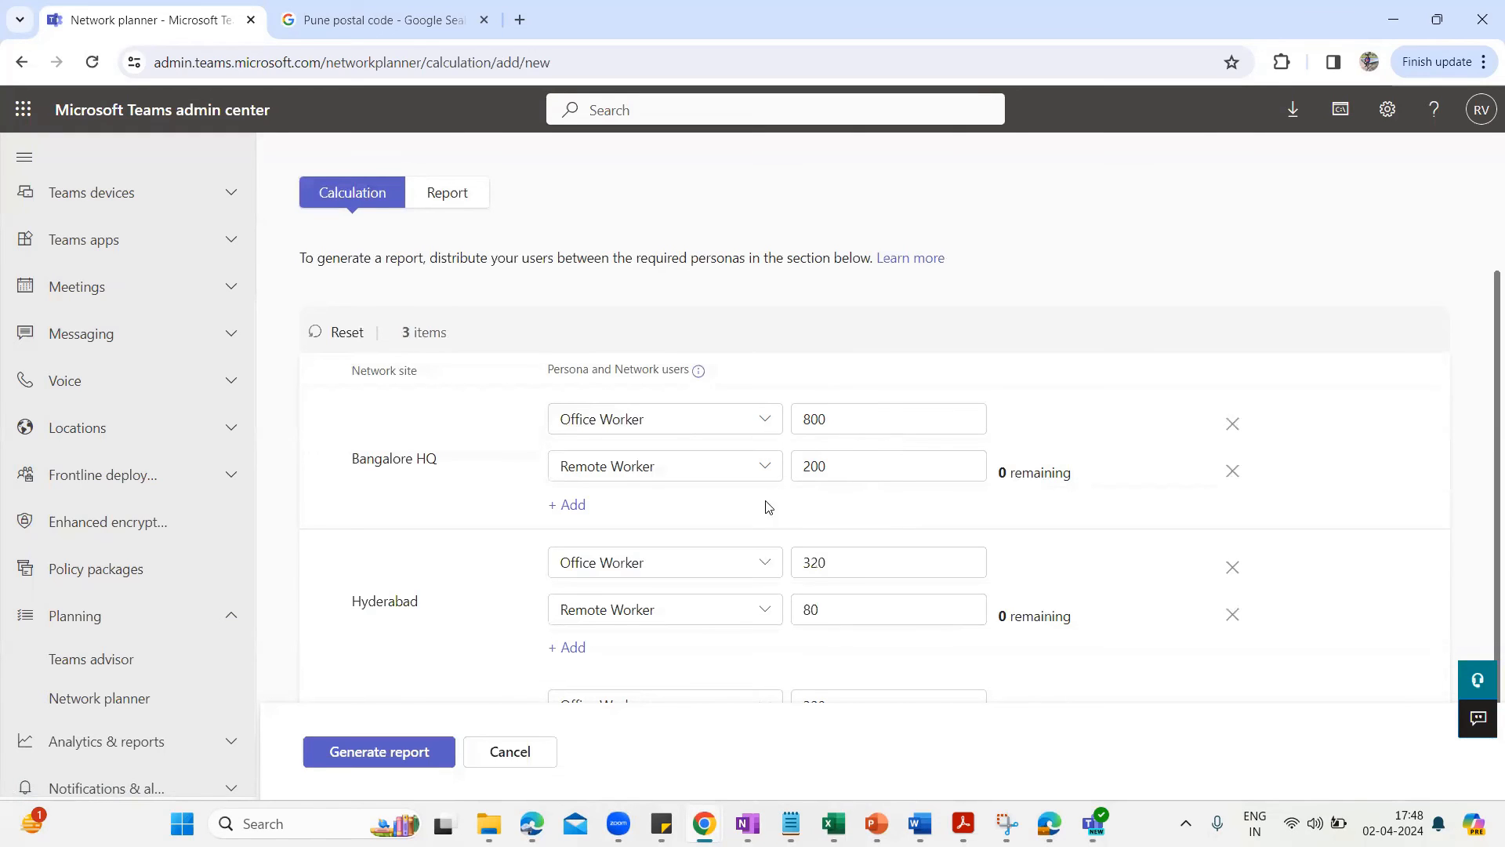
scroll(739, 504, down, 1)
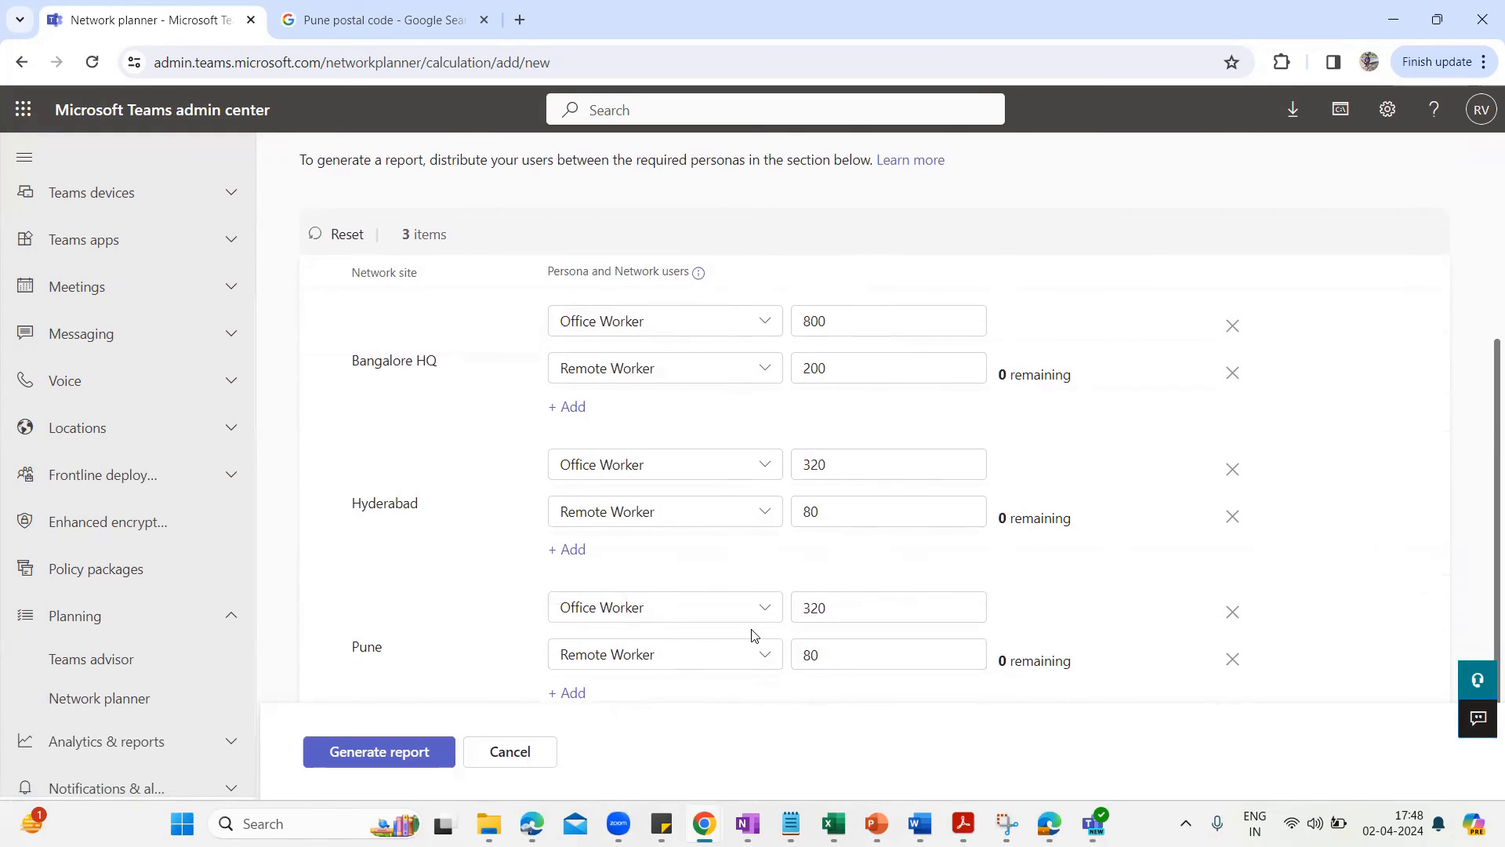
scroll(753, 635, up, 1)
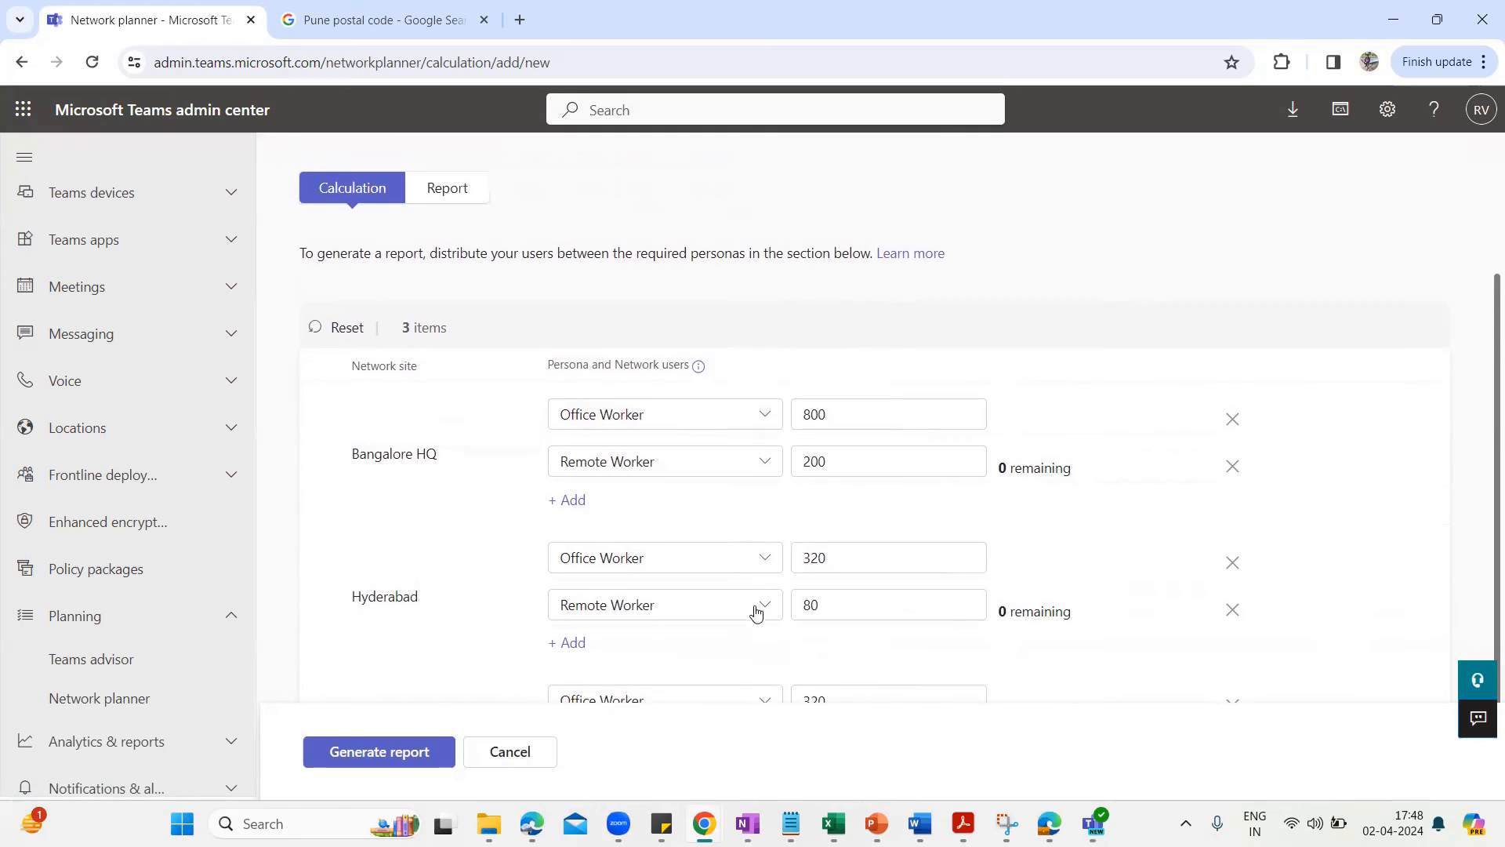
click(572, 507)
click(764, 515)
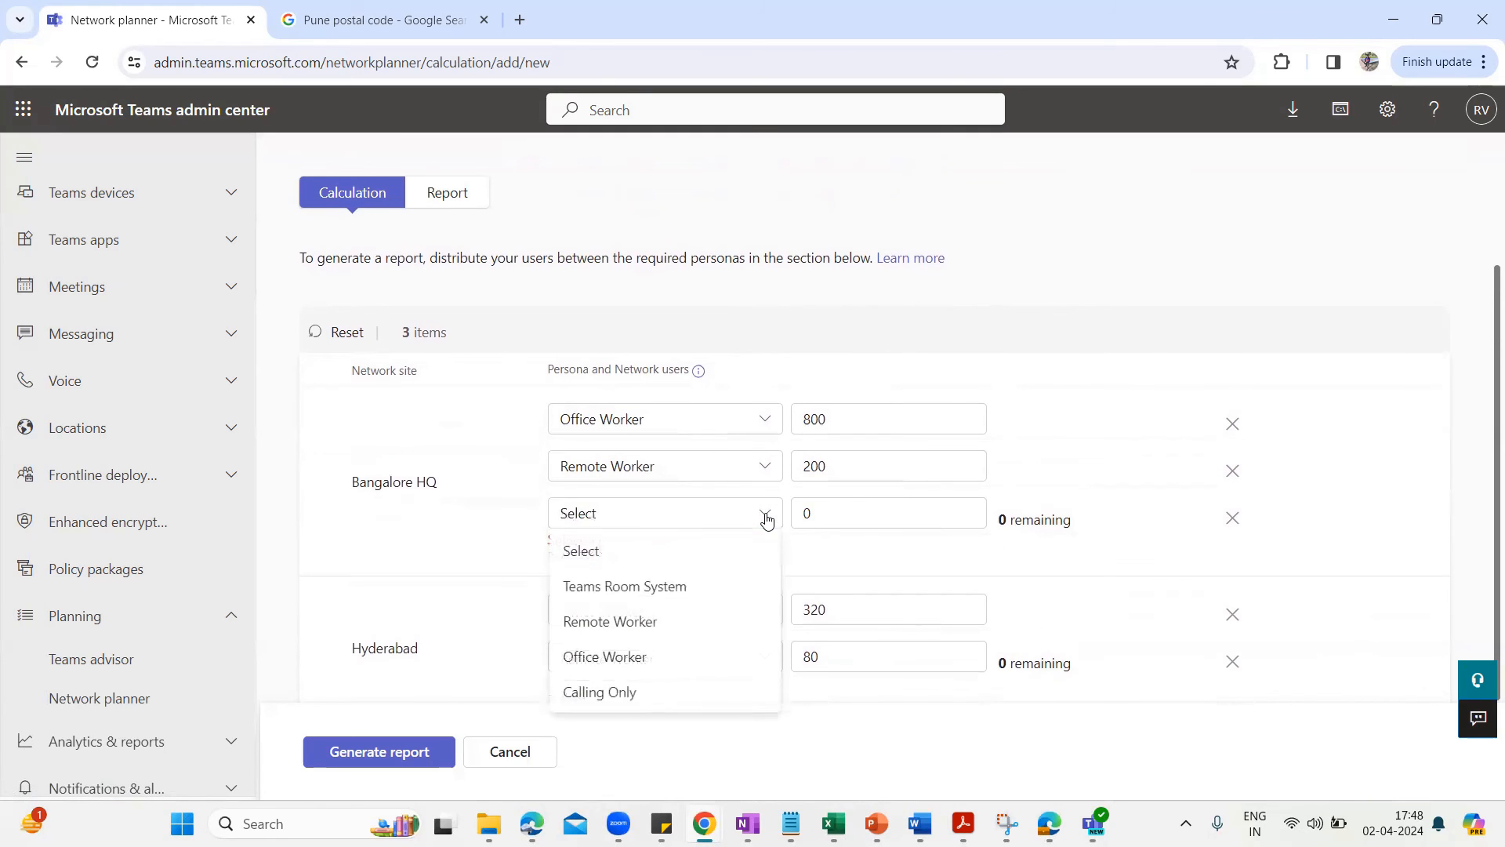
click(613, 693)
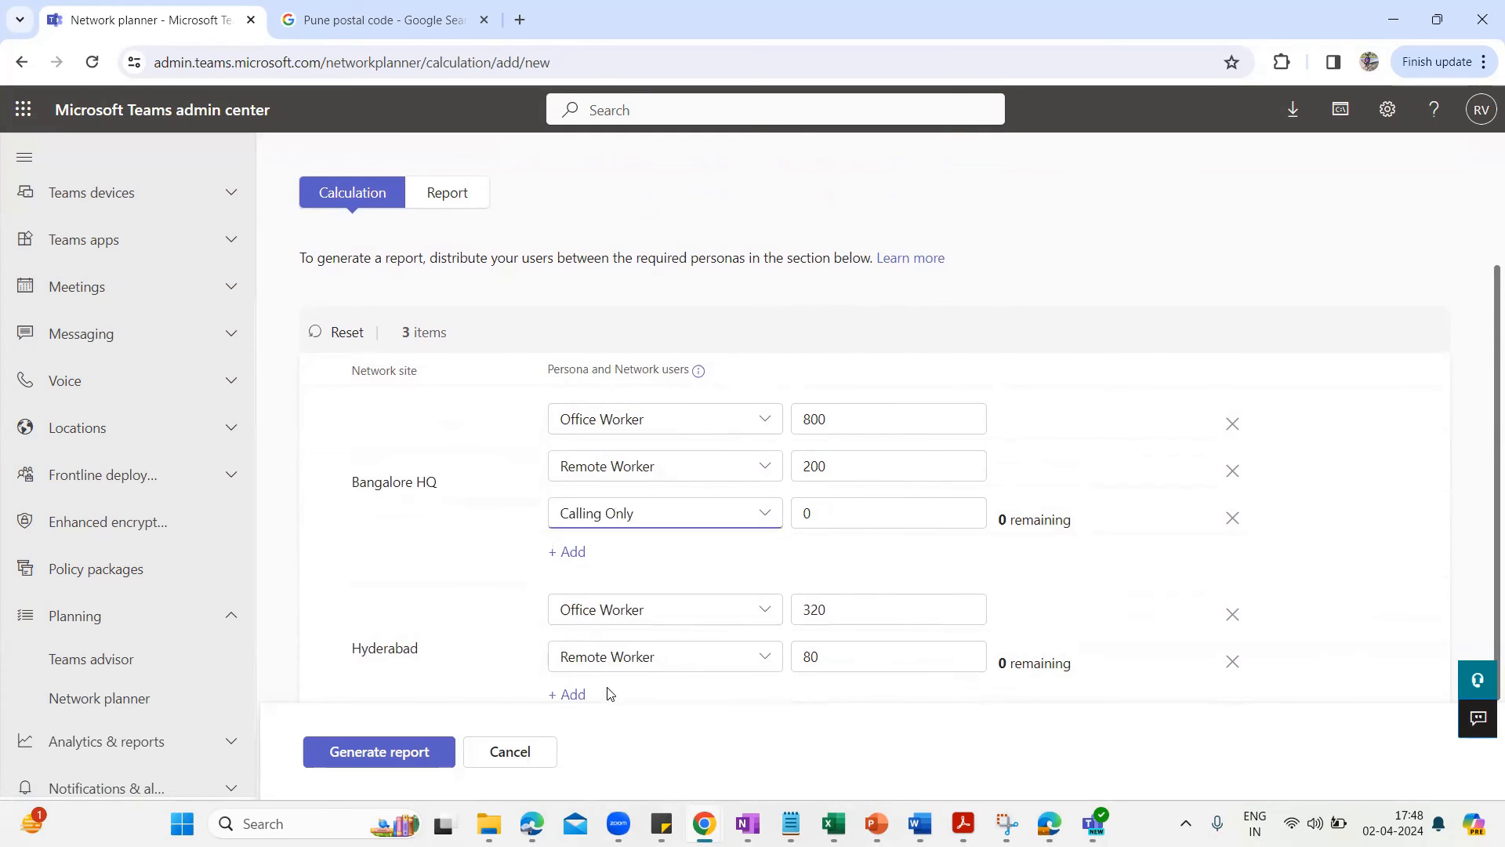
Add a Calling Only persona to the Hyderabad site in the report calculation.
scroll(648, 537, down, 2)
click(580, 552)
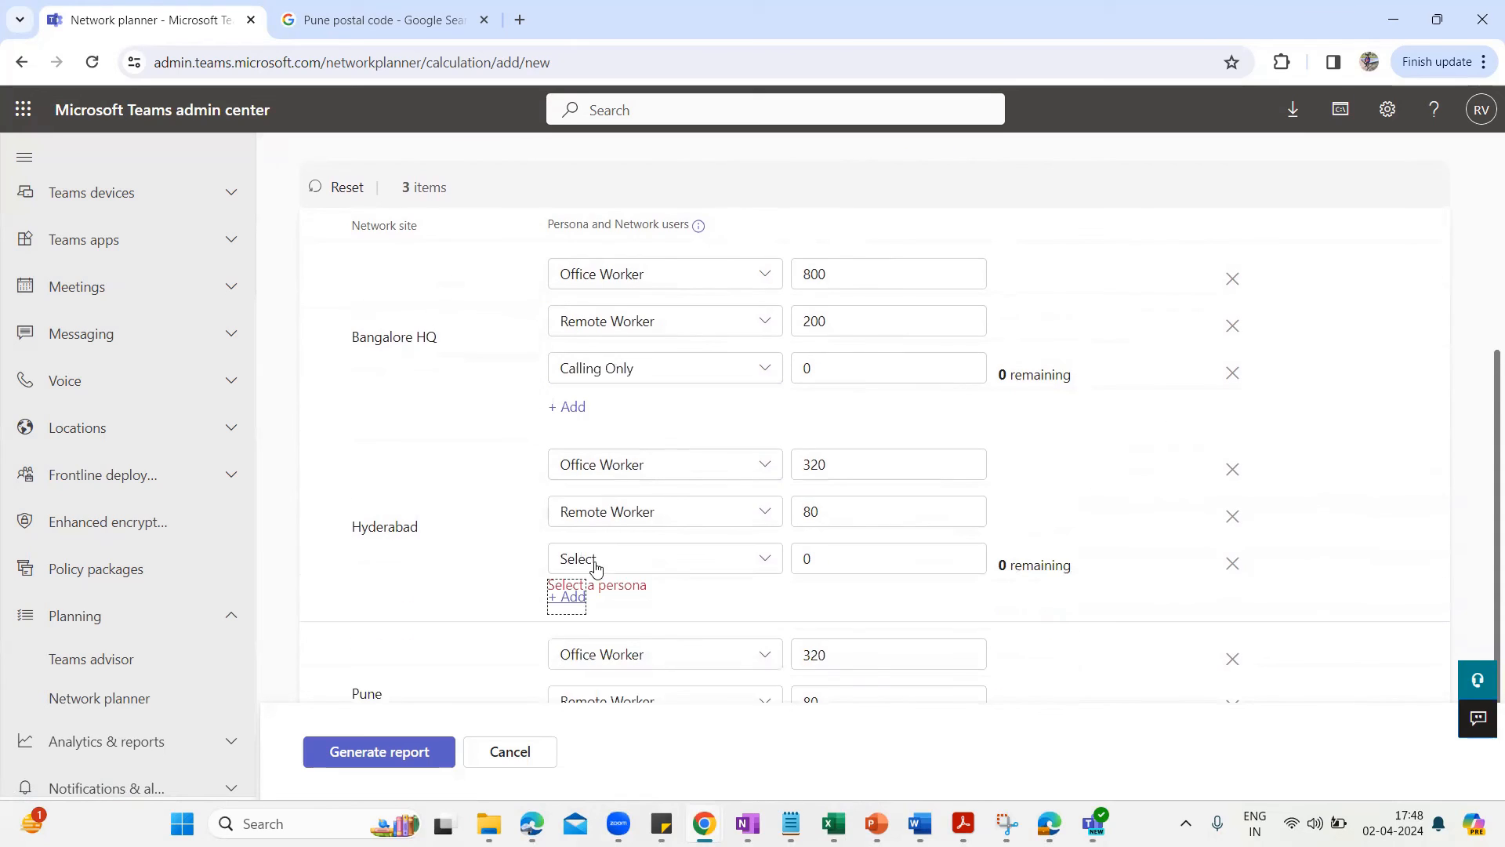
click(696, 560)
click(627, 729)
Add a Calling Only persona to the Pune site in the report calculation.
scroll(615, 716, down, 1)
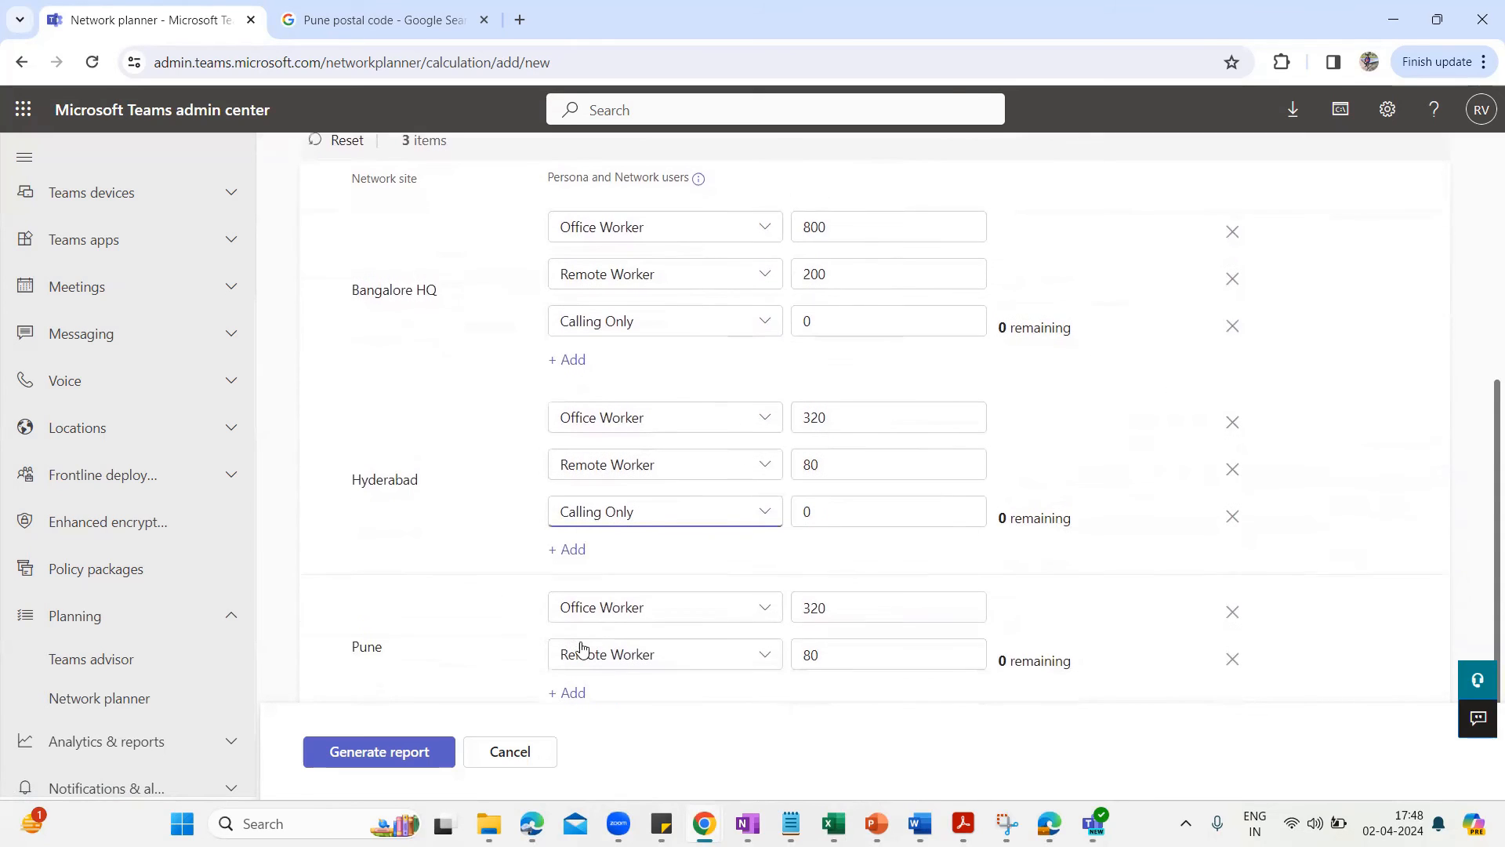
click(578, 694)
scroll(659, 635, down, 1)
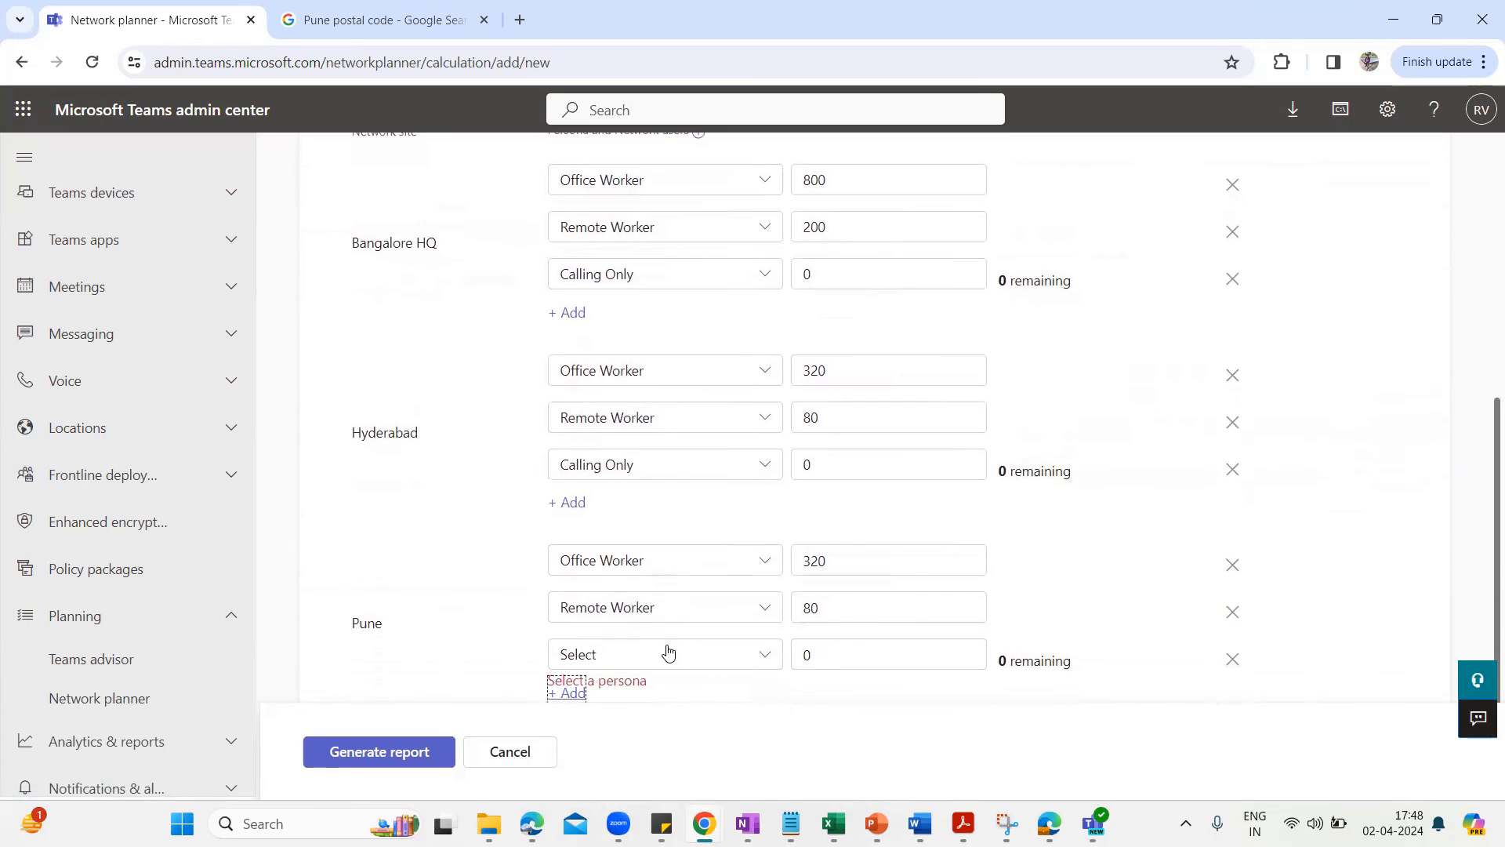
click(665, 654)
click(619, 618)
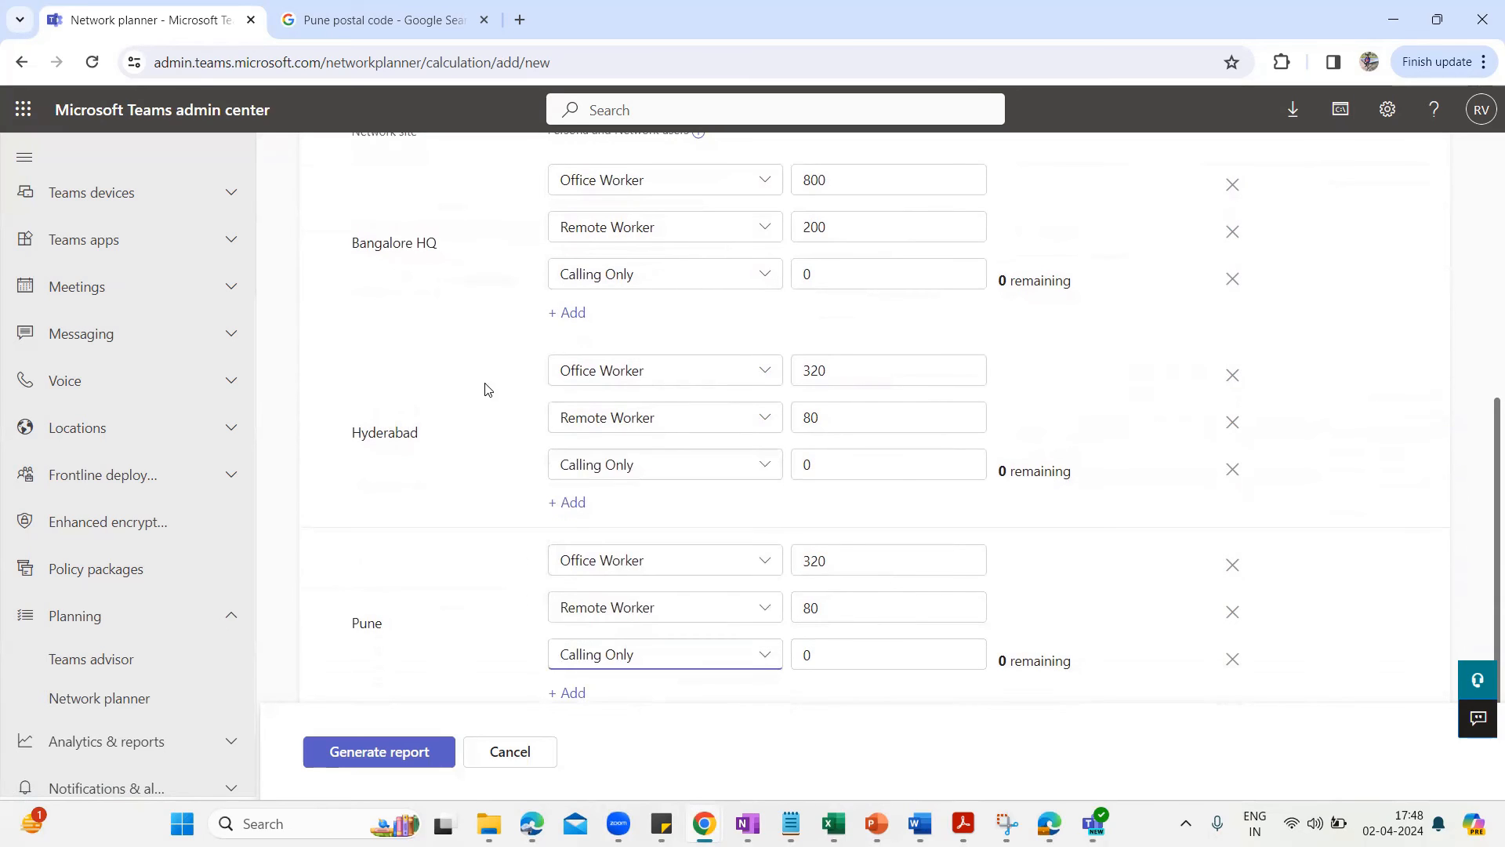
scroll(481, 377, up, 4)
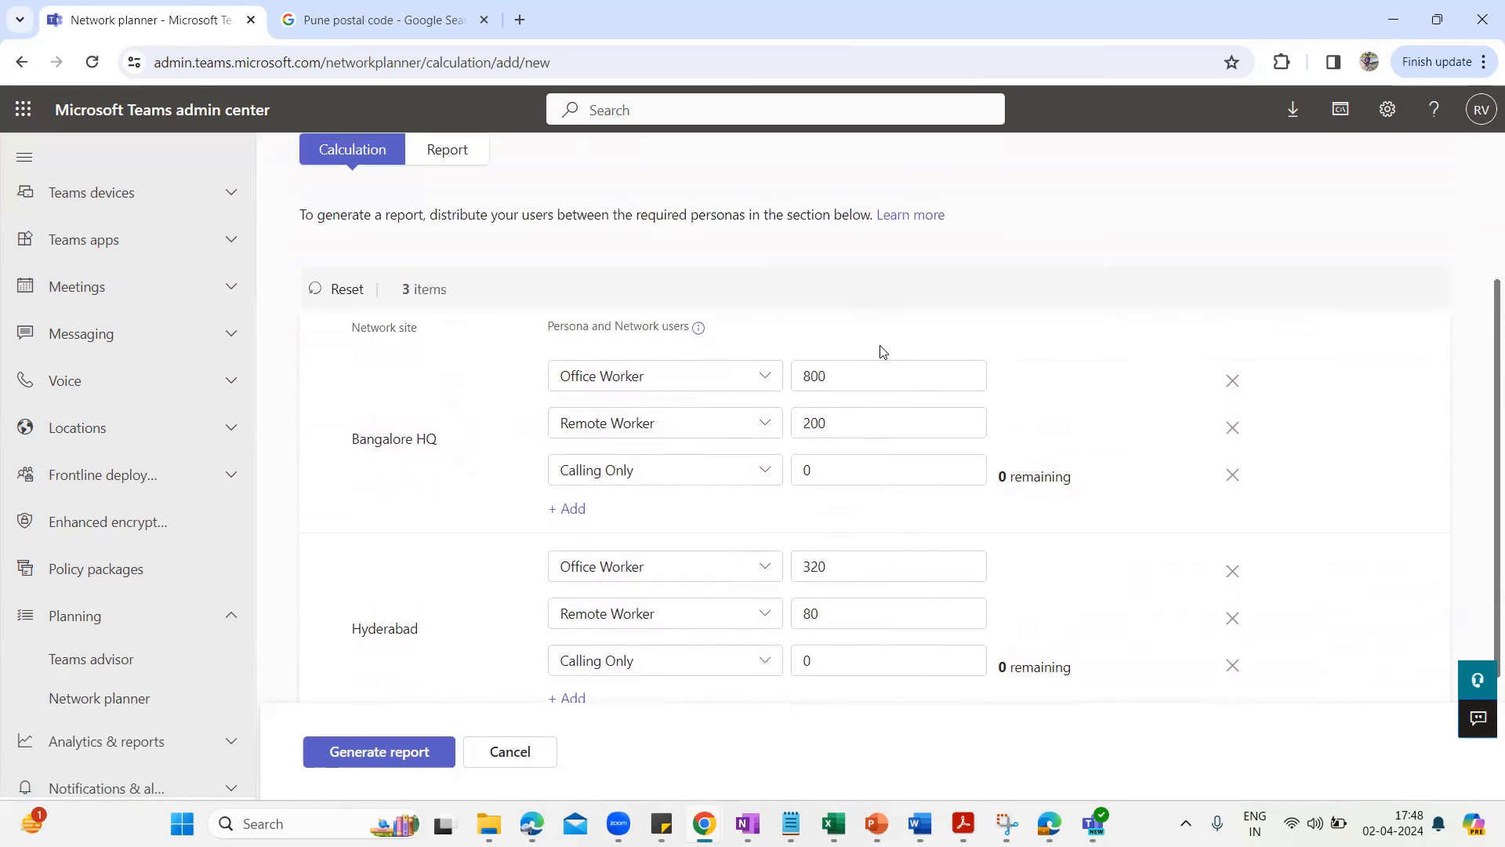
Assign 25 Calling Only users to Bangalore HQ and set its Office Worker users to 775.
double_click(822, 471)
text(25)
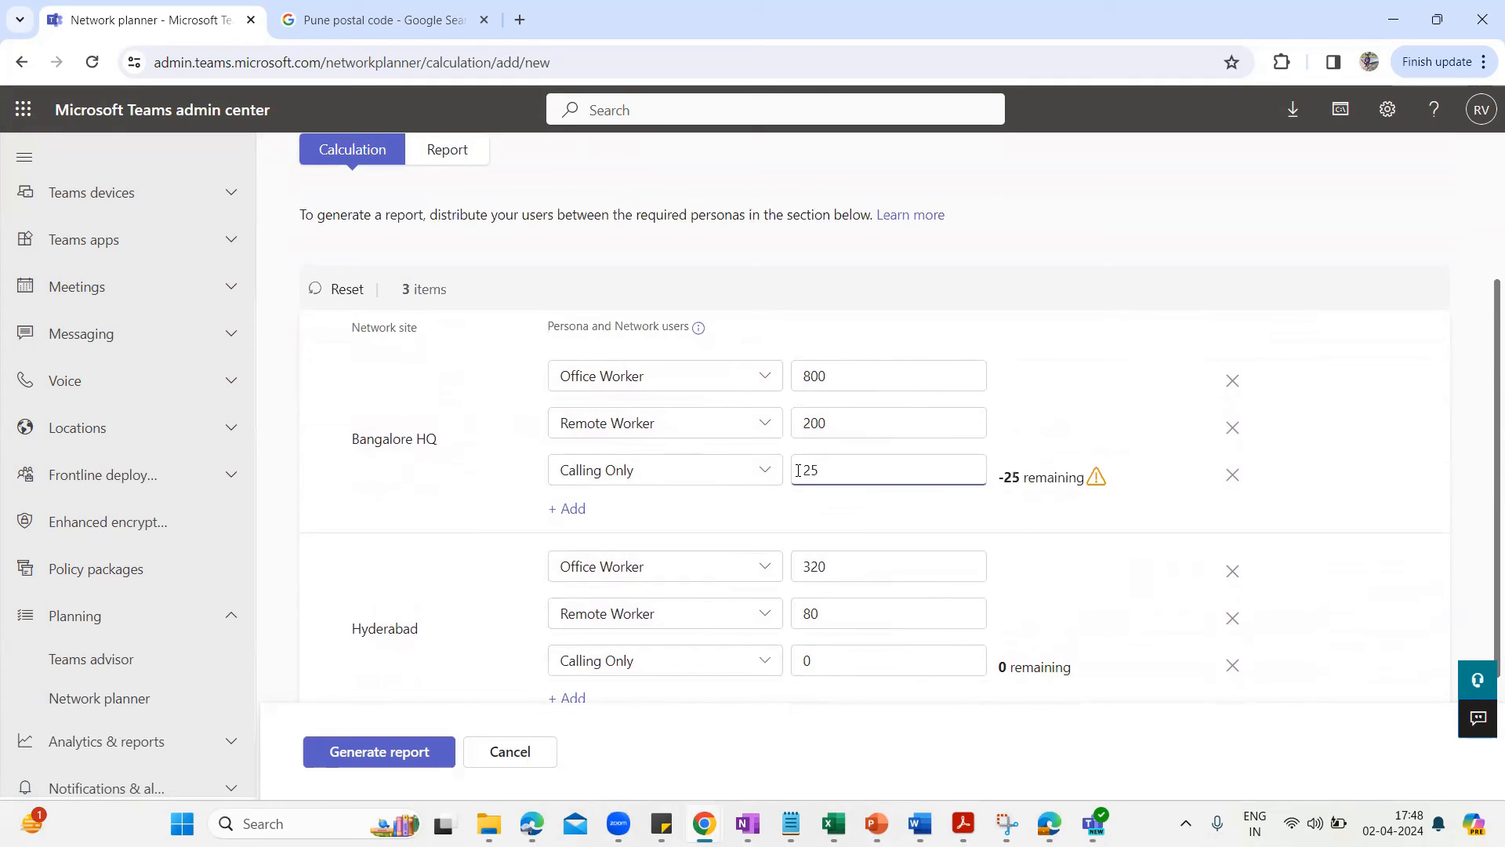
click(1067, 500)
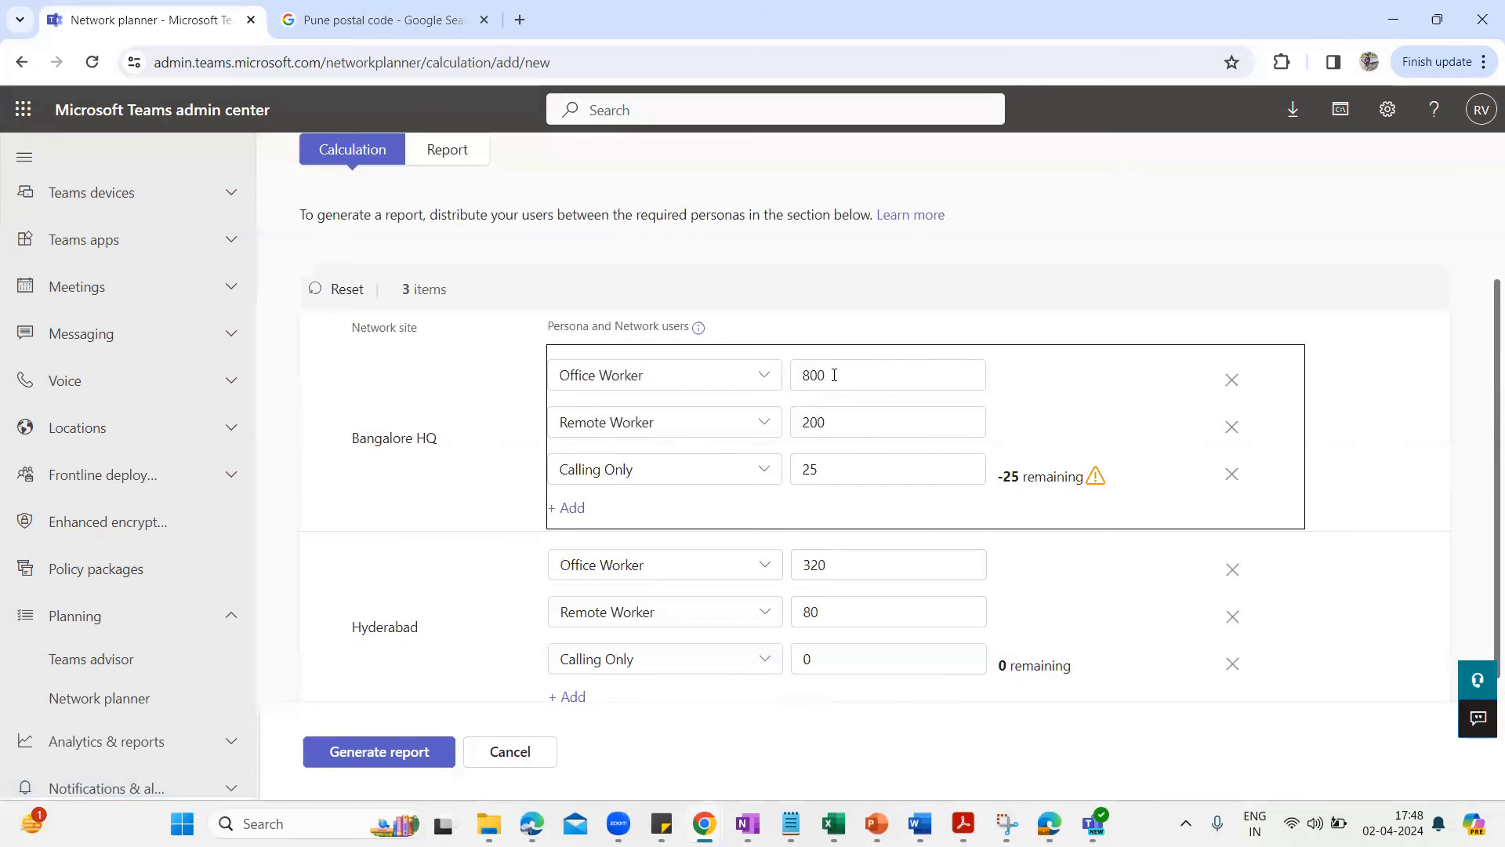
drag(834, 375, 792, 375)
text(775)
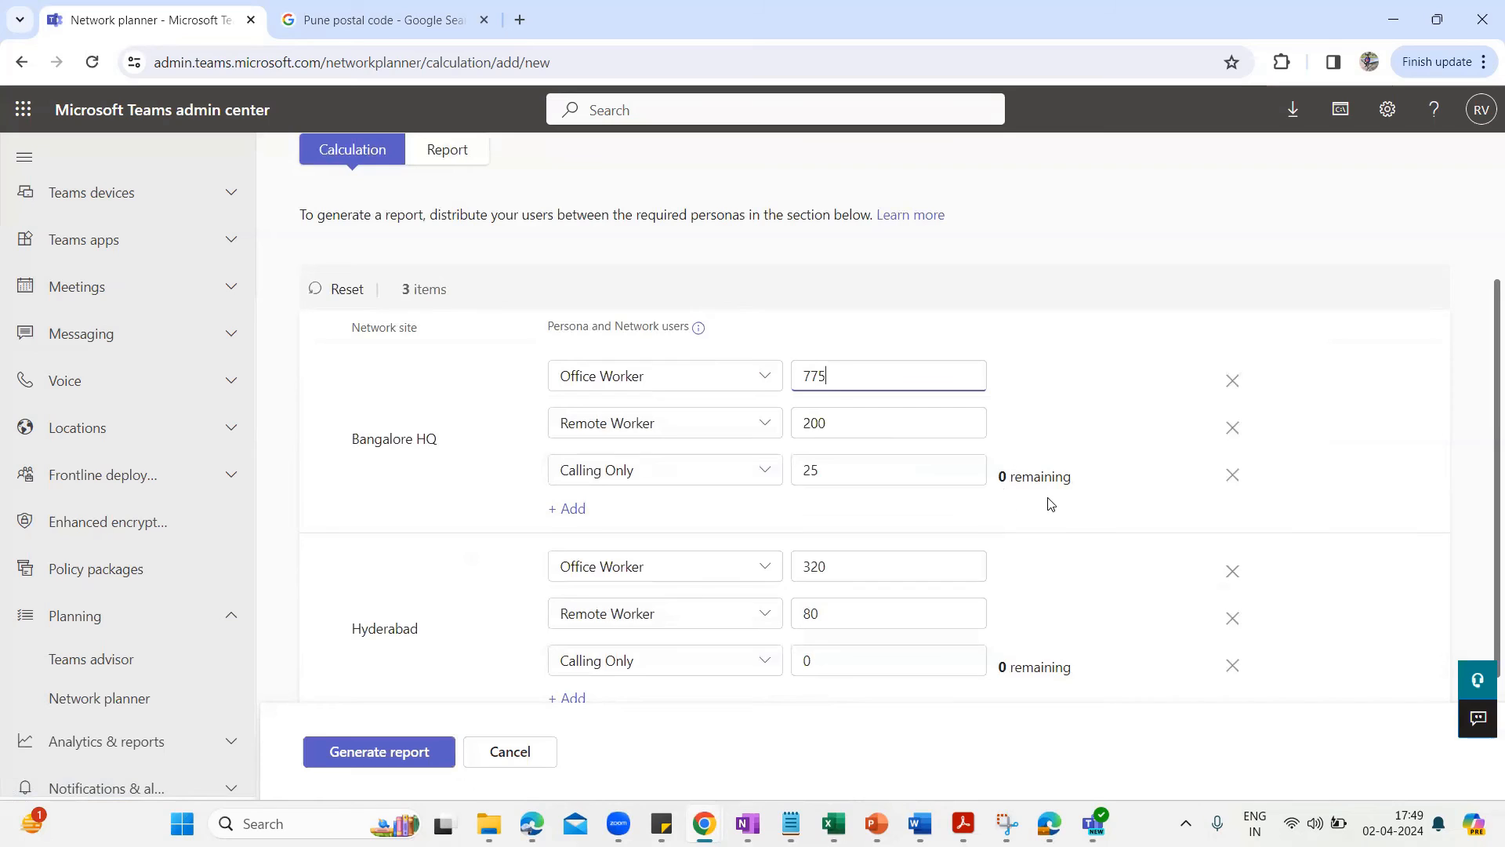
click(1019, 468)
click(1070, 264)
Assign 10 Calling Only users to Hyderabad and set its Office Worker users to 310.
scroll(497, 518, down, 3)
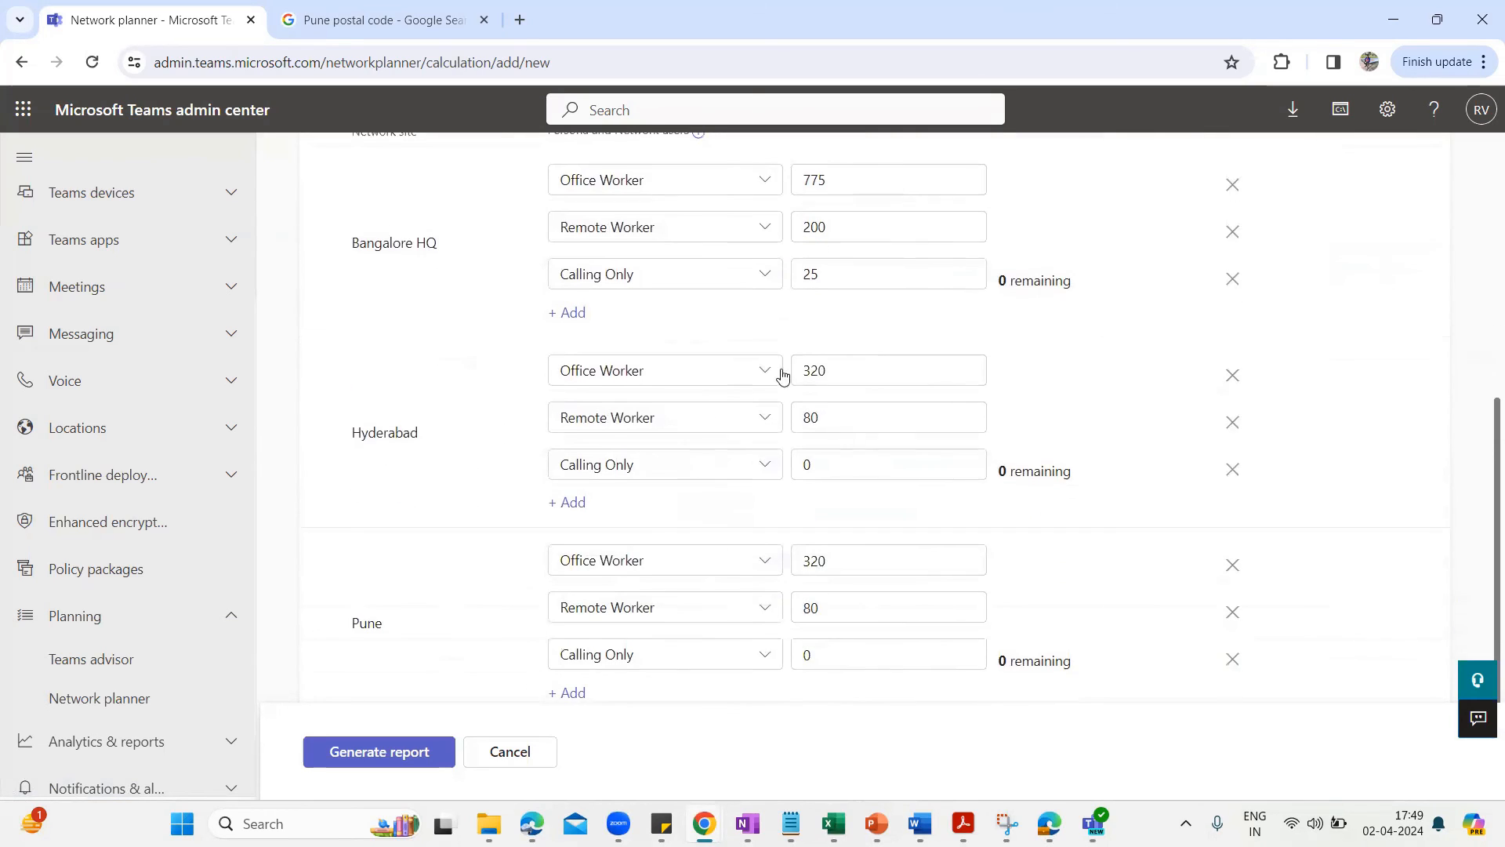
click(834, 467)
text(10)
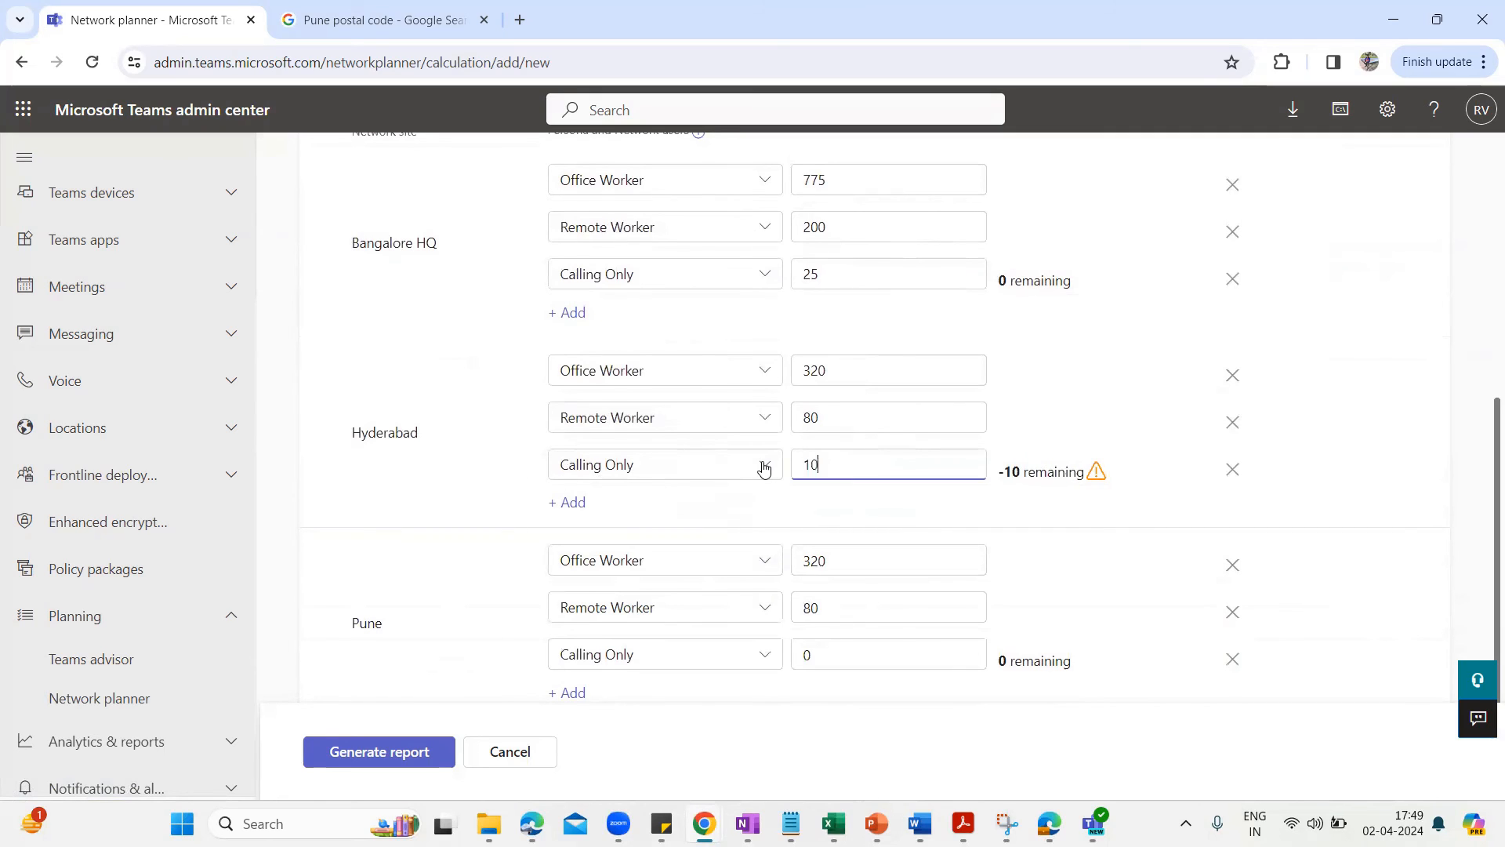
click(818, 372)
key(BackSpace)
text(1)
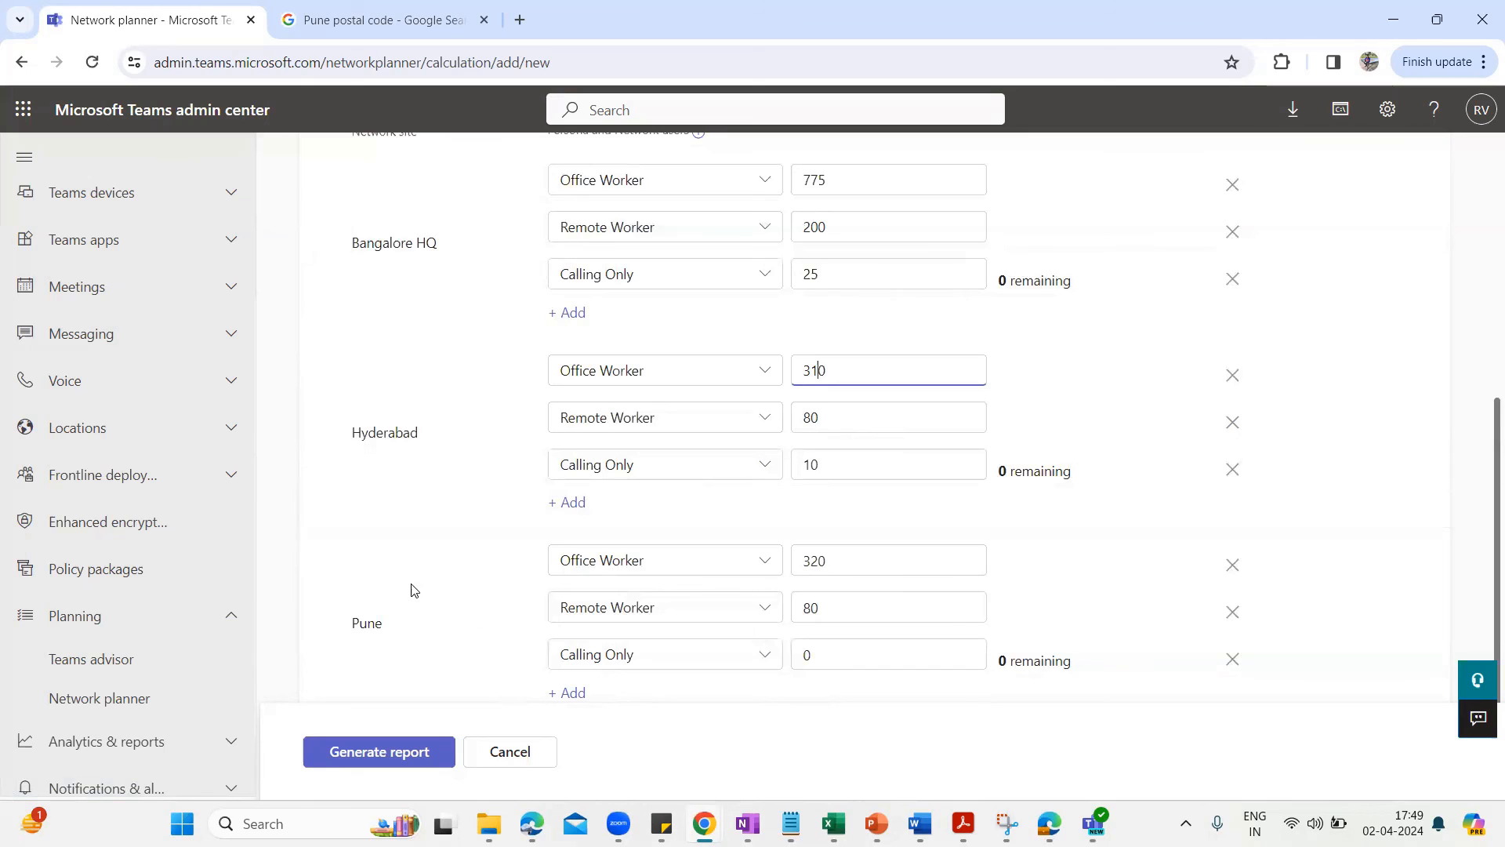
double_click(834, 657)
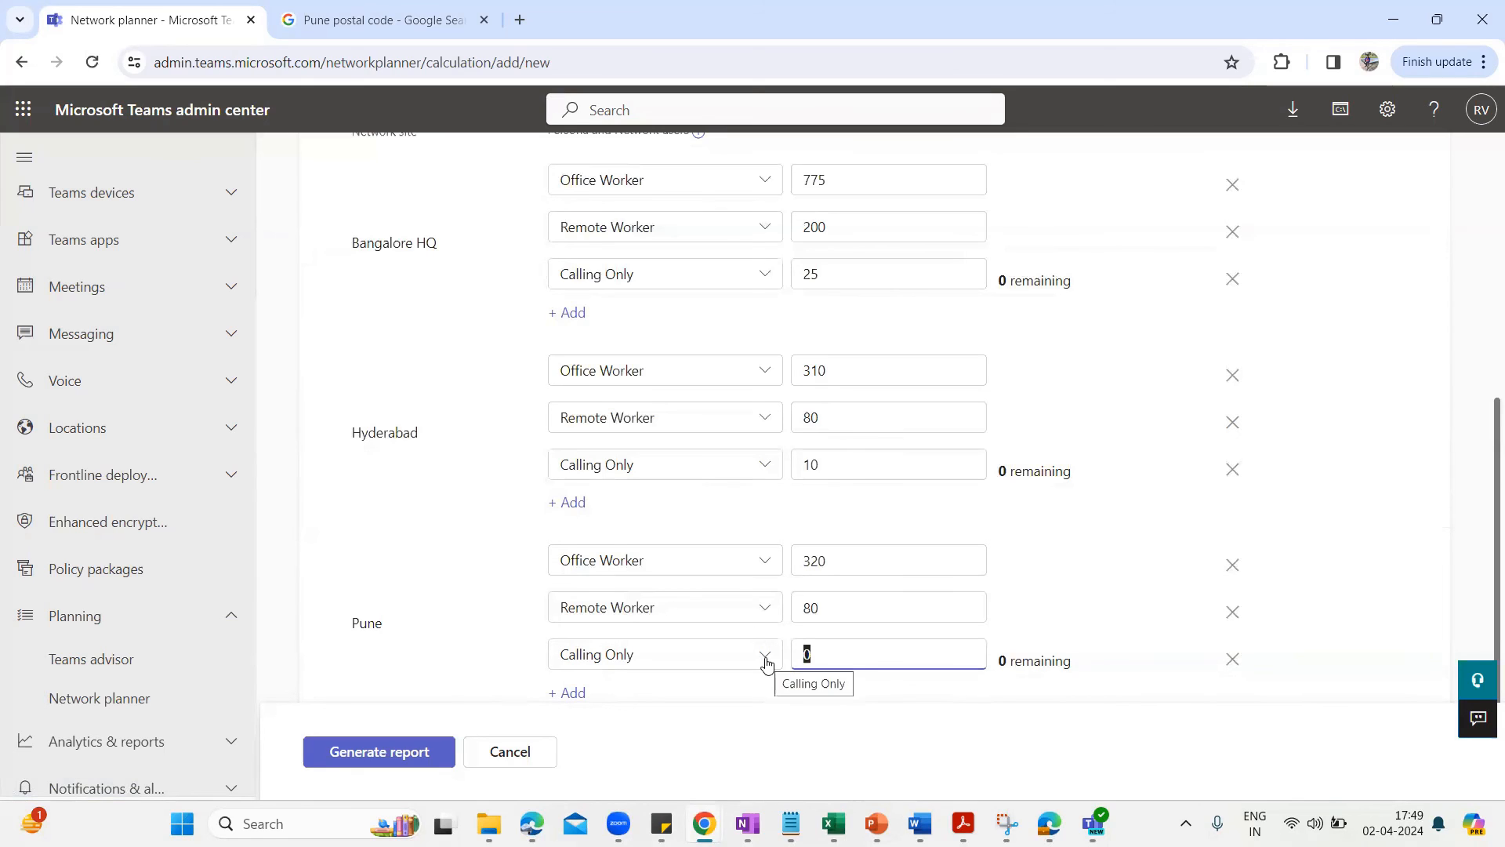
text(50)
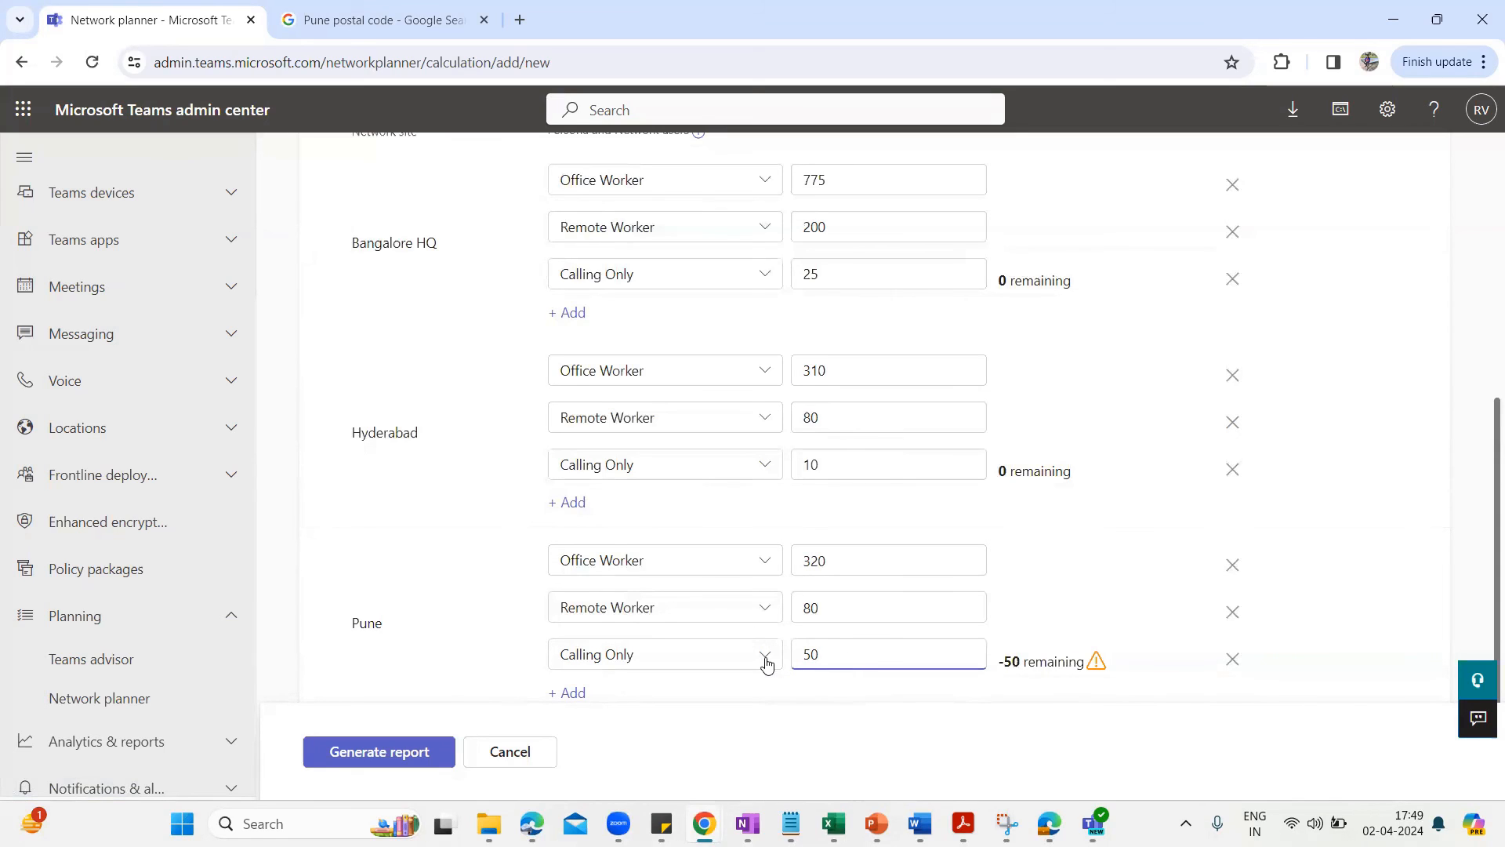
key(BackSpace)
key(BackSpace)
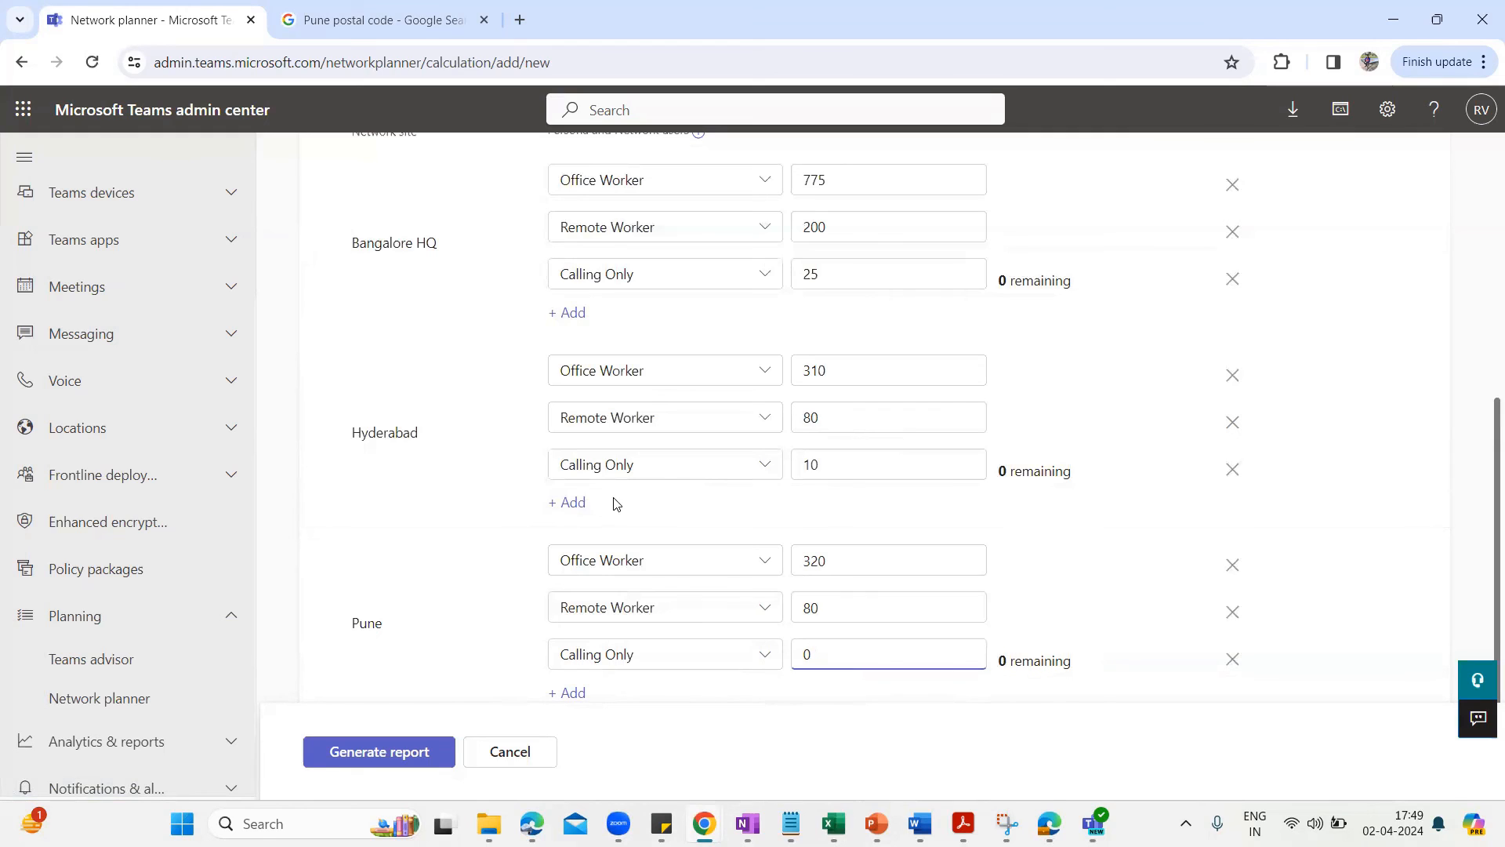
Change Hyderabad to 50 Calling Only users and set its Office Worker users to 270.
drag(823, 468, 759, 469)
text(50)
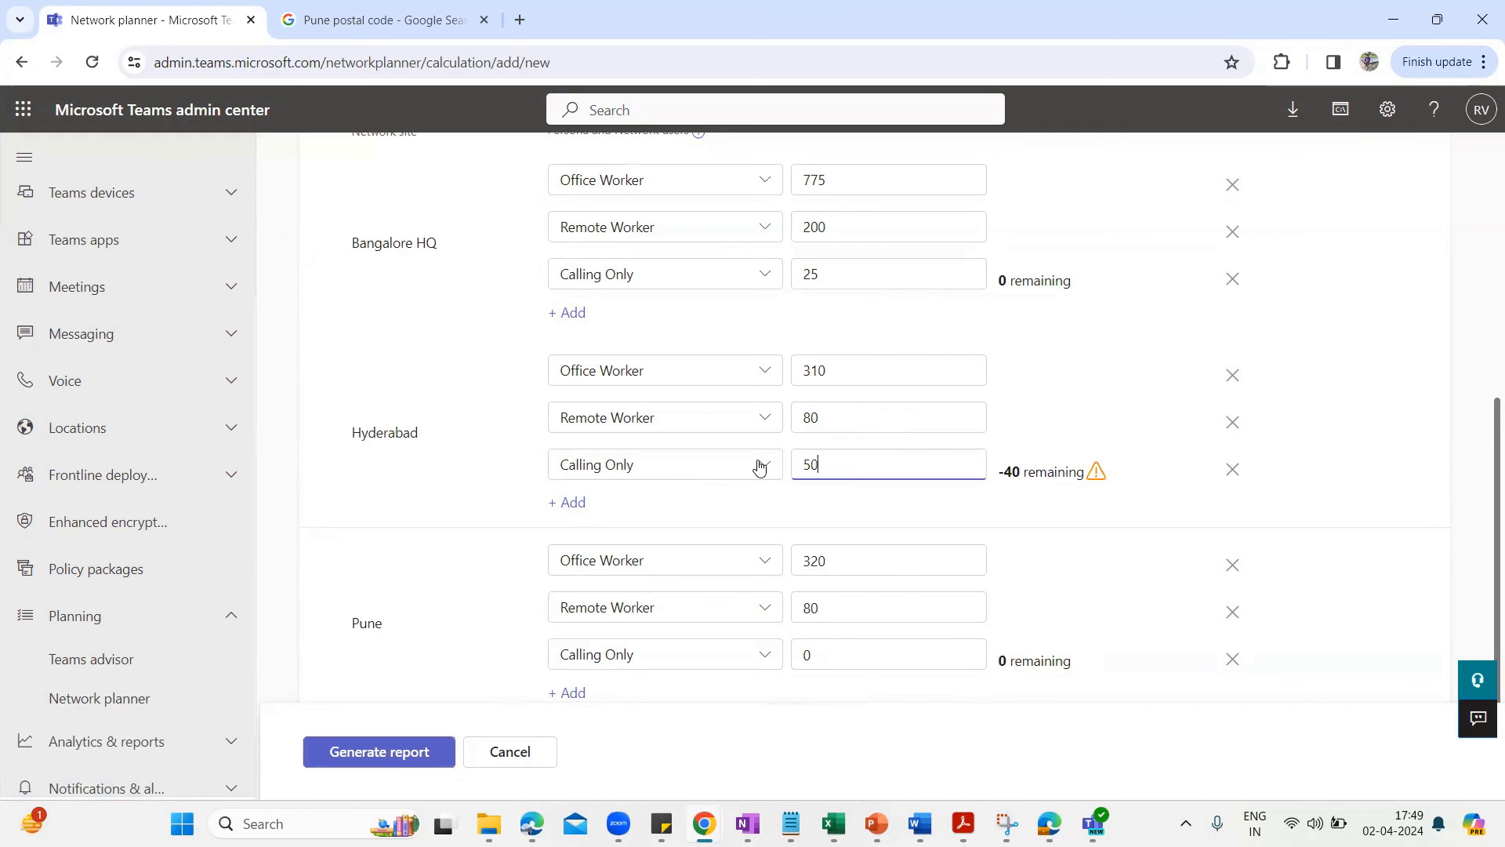
drag(832, 371, 775, 380)
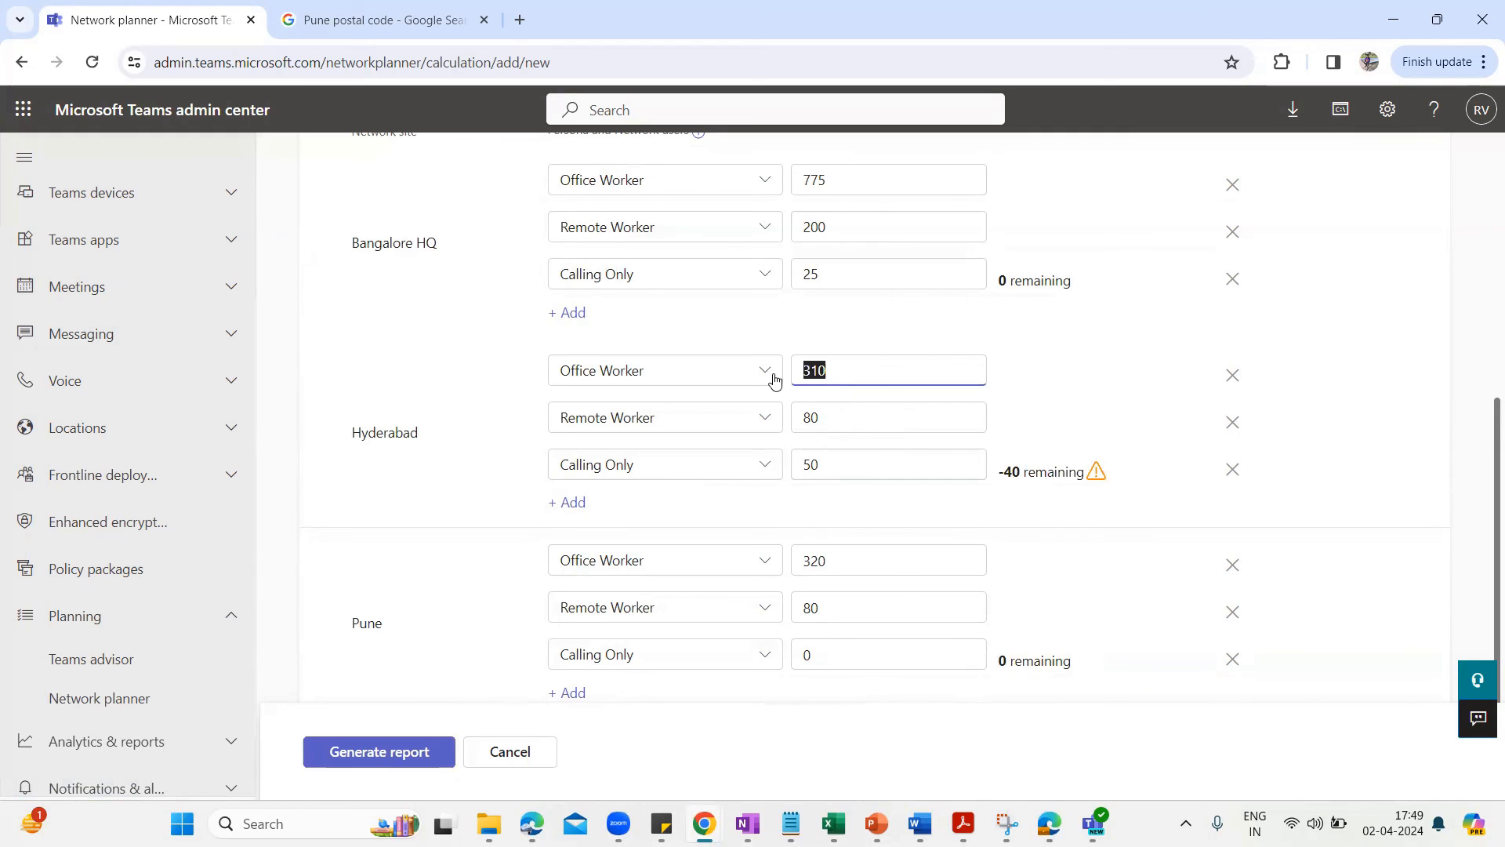
text(250)
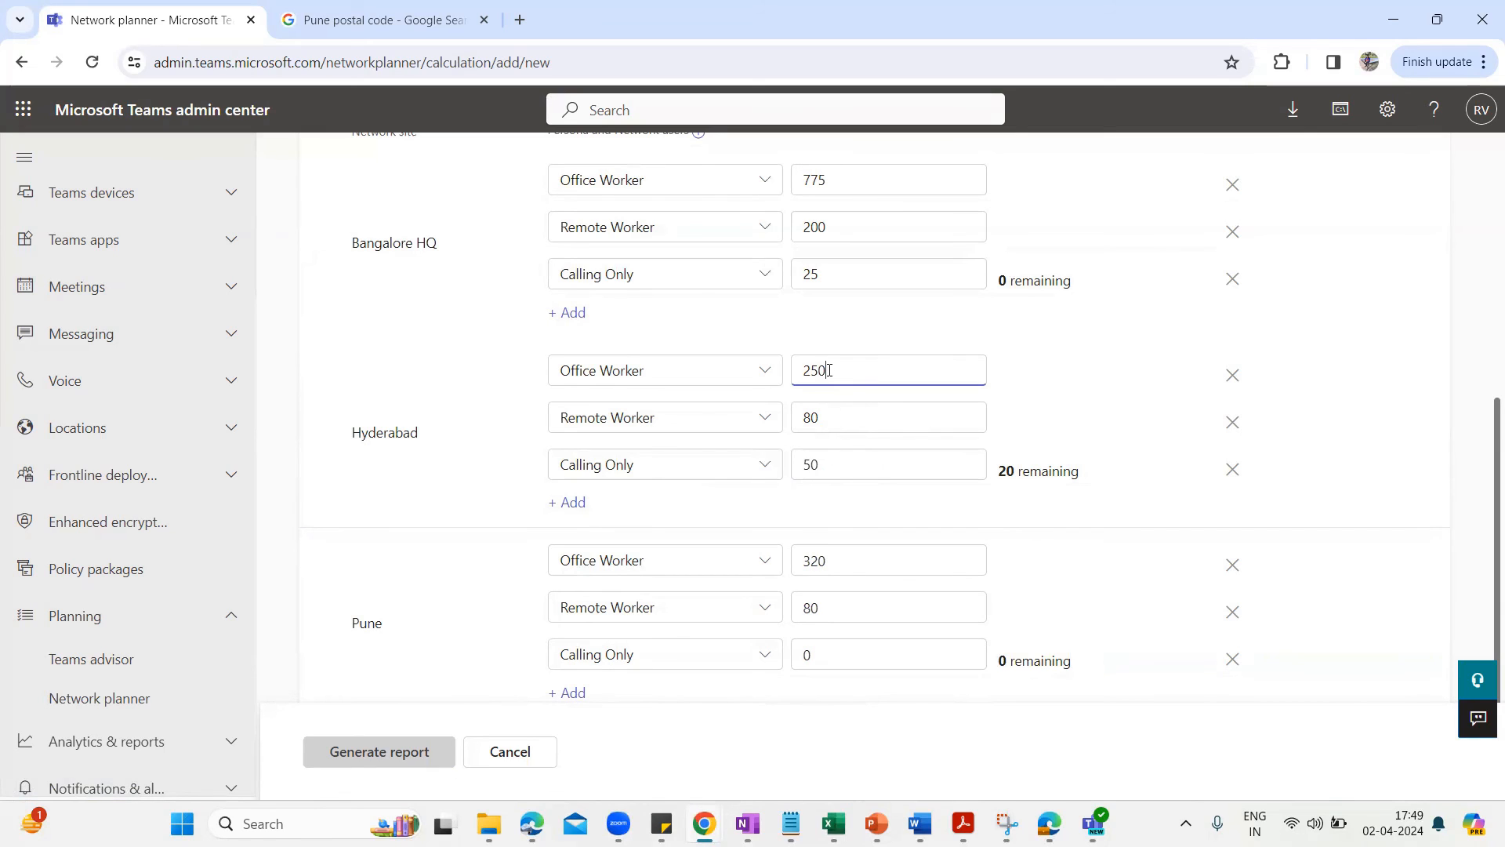
key(BackSpace)
key(BackSpace)
text(70)
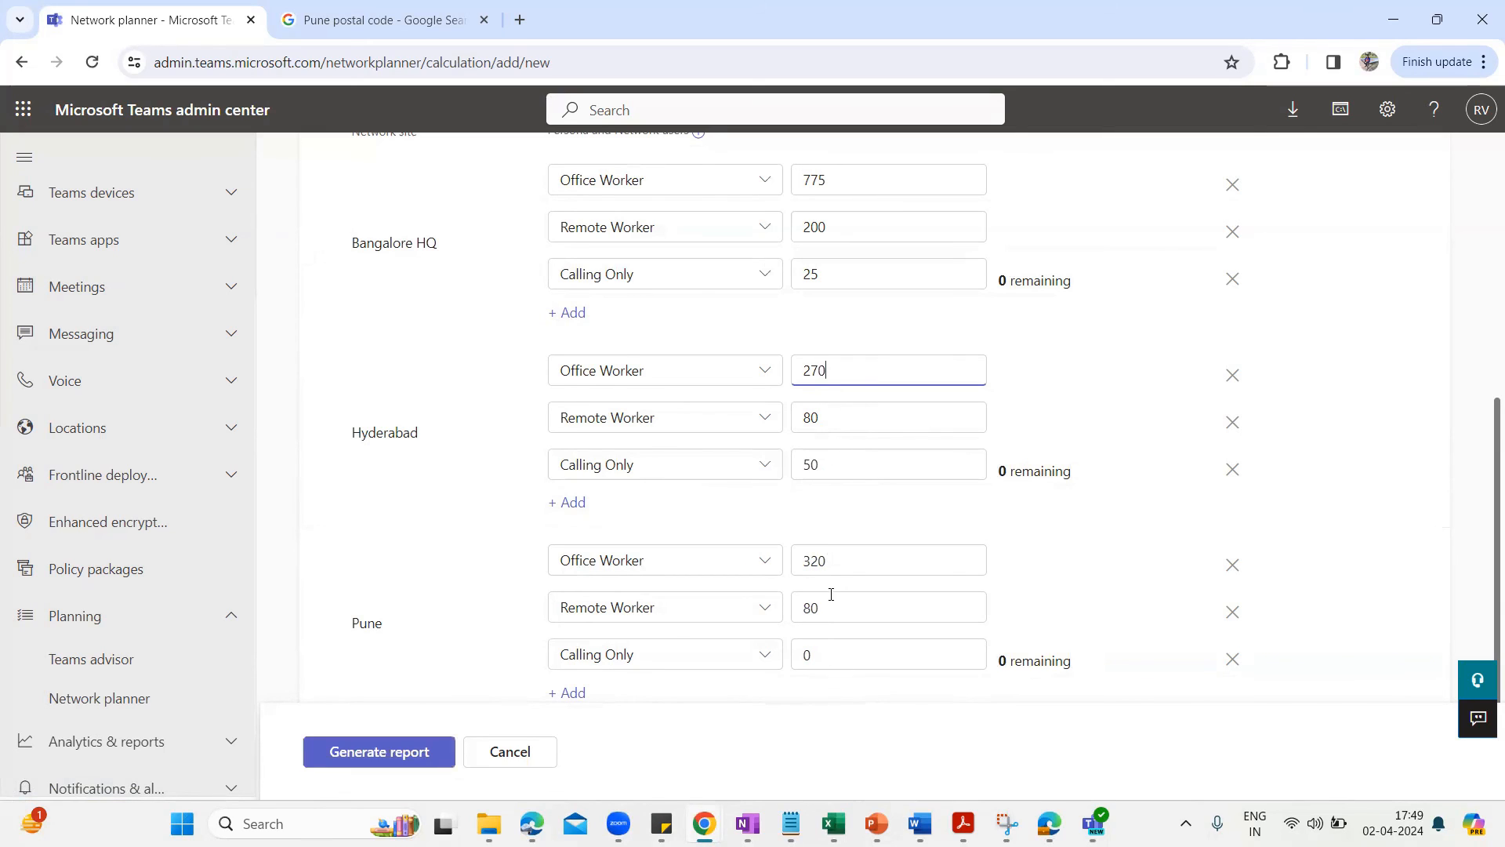
Assign 10 Calling Only users to Pune and set its Office Worker users to 310.
drag(824, 652, 785, 657)
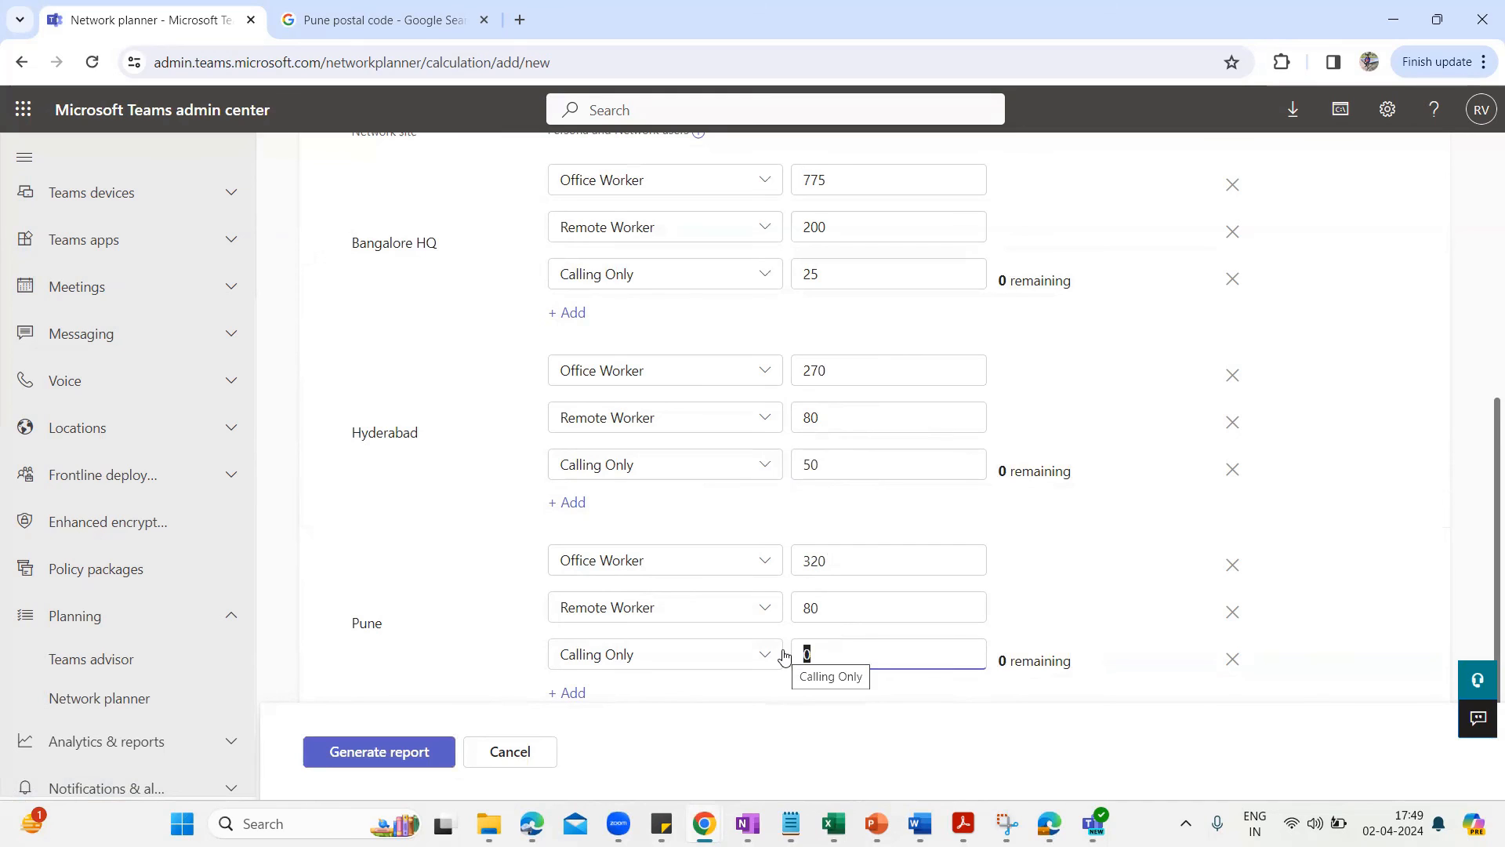
text(10)
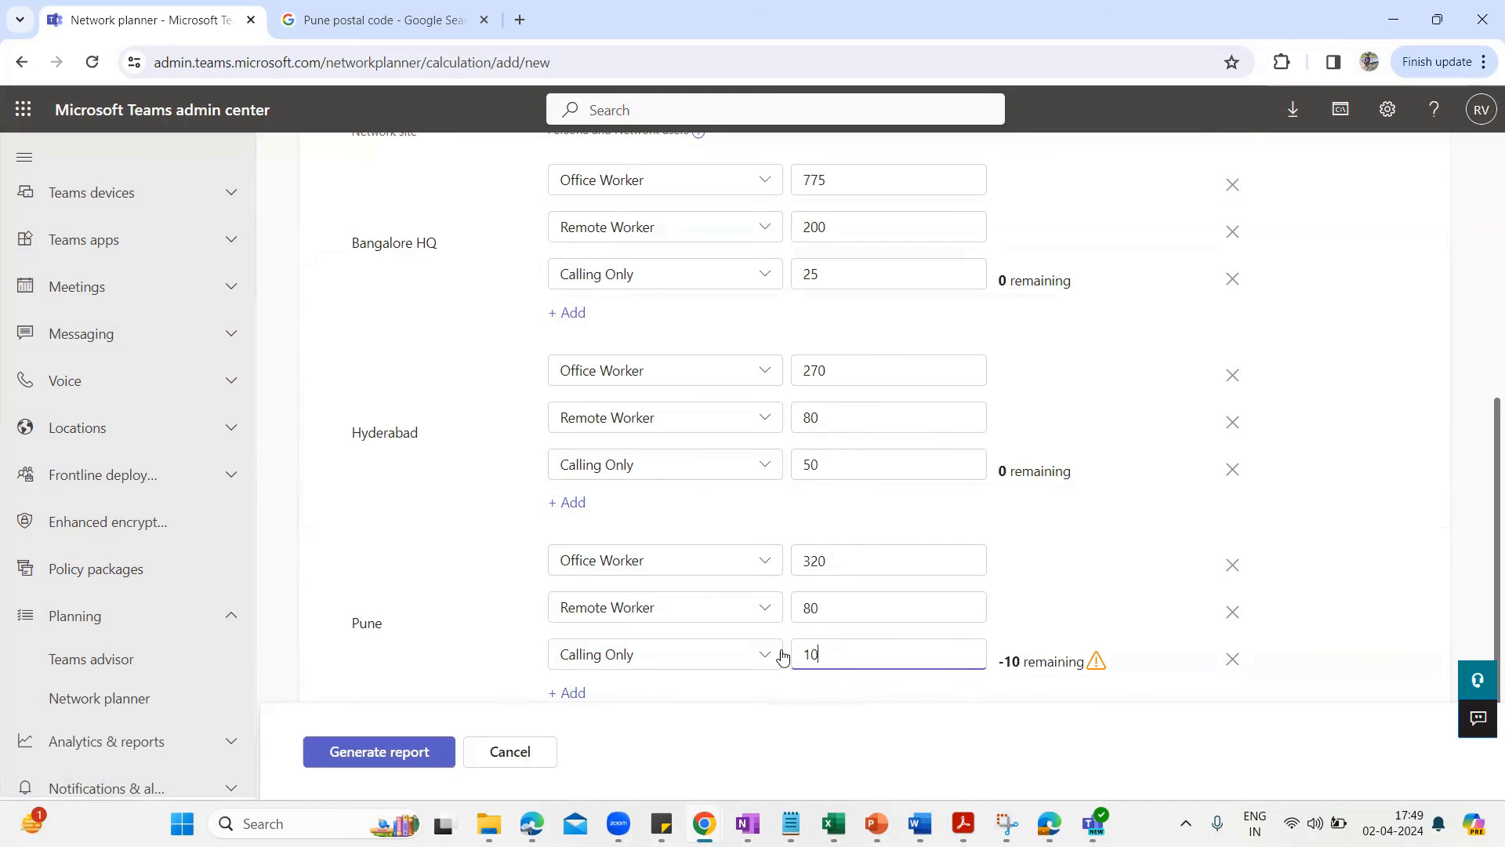
click(816, 563)
key(BackSpace)
text(1)
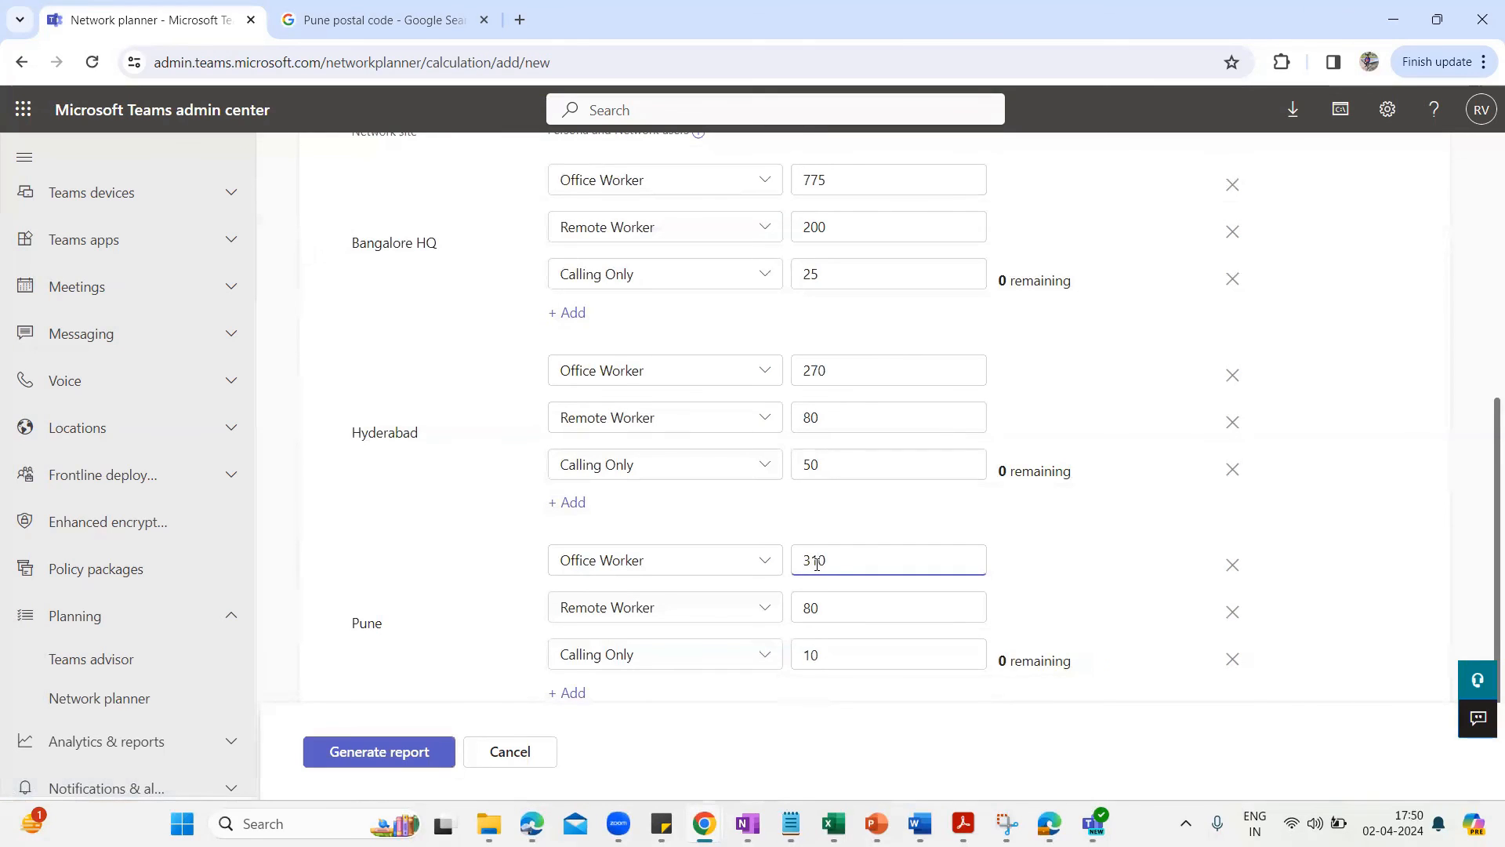
click(1396, 401)
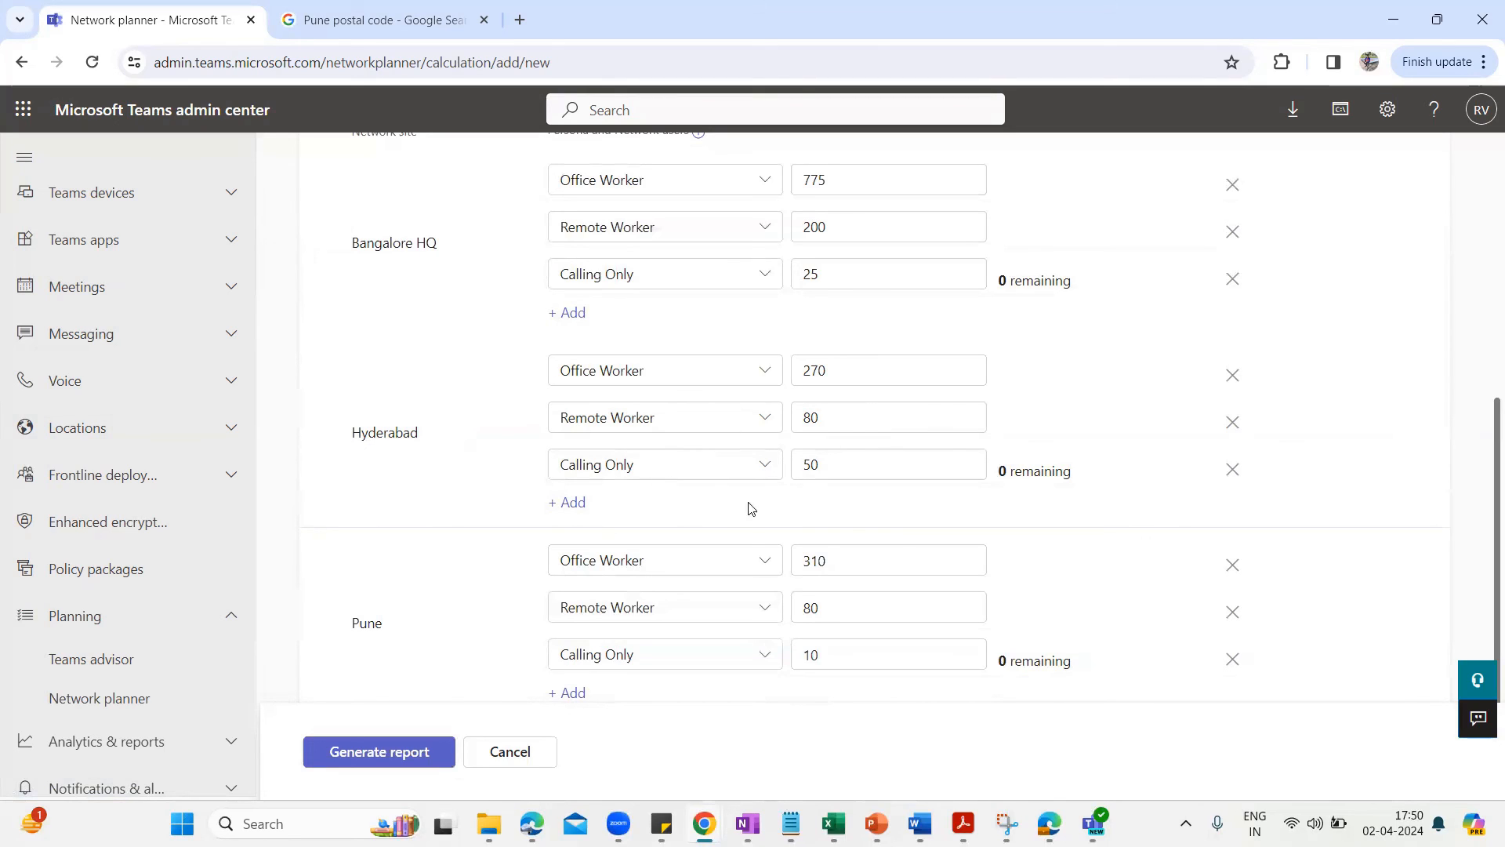
Check the persona distribution of all three sites and generate the network report.
scroll(800, 533, up, 5)
scroll(808, 514, down, 5)
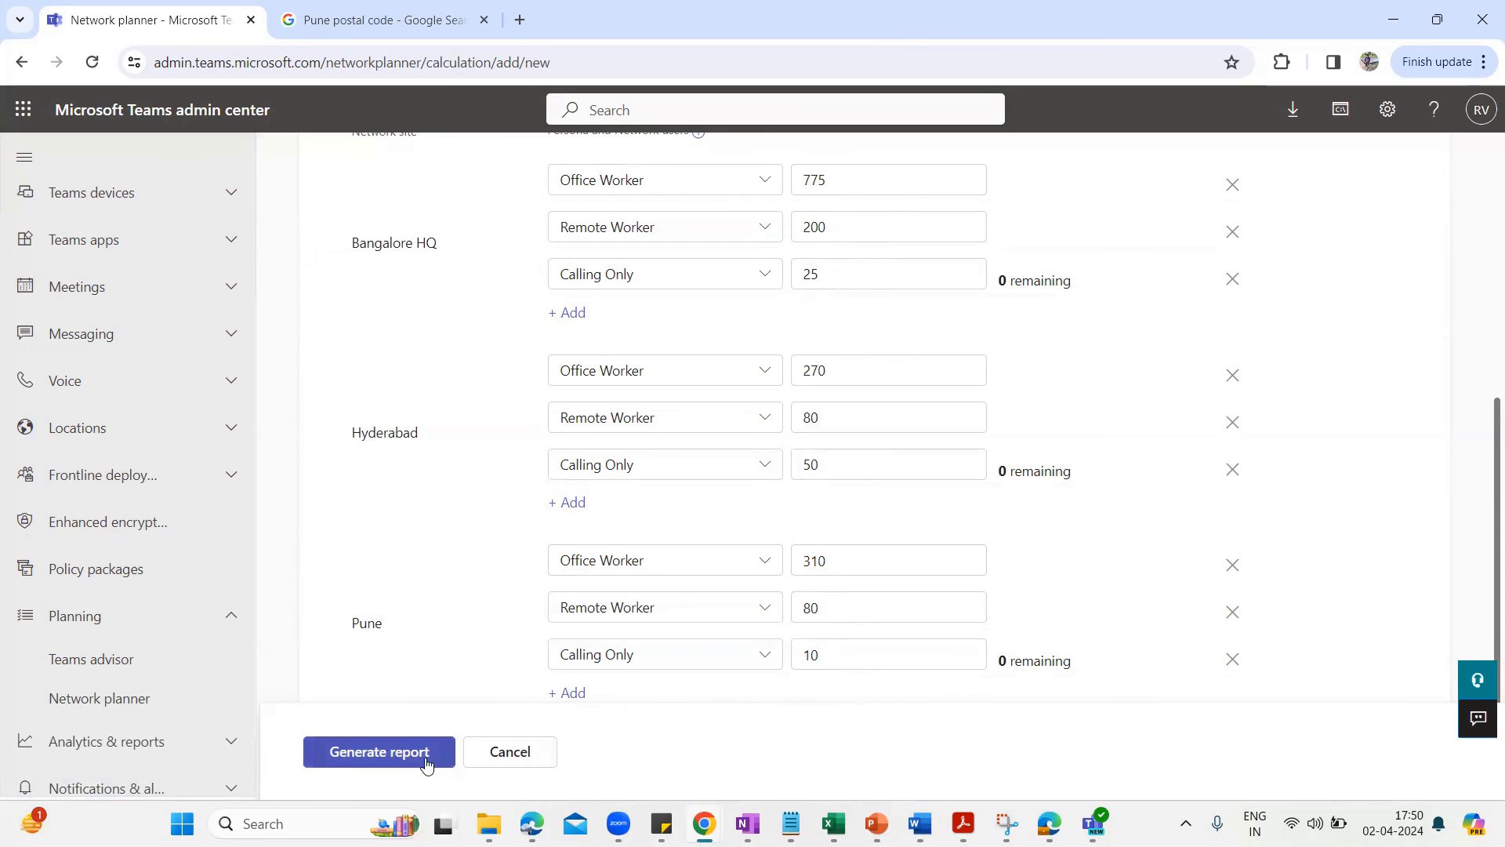
click(387, 752)
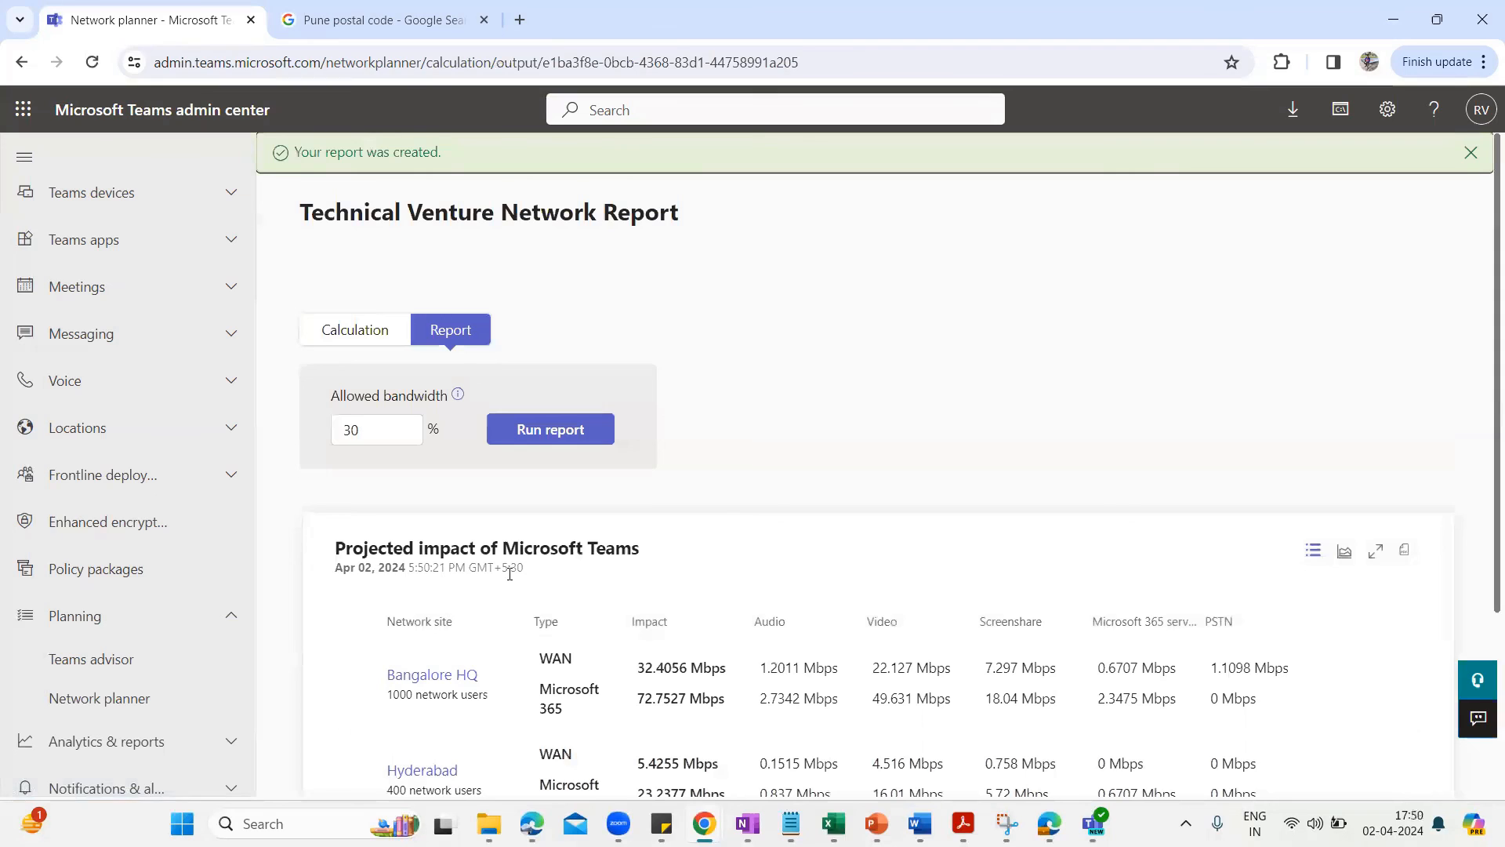
Examine the projected Teams impact table, comparing network users, WAN and Microsoft 365 bandwidth for Bangalore HQ, Hyderabad and Pune.
scroll(723, 480, down, 3)
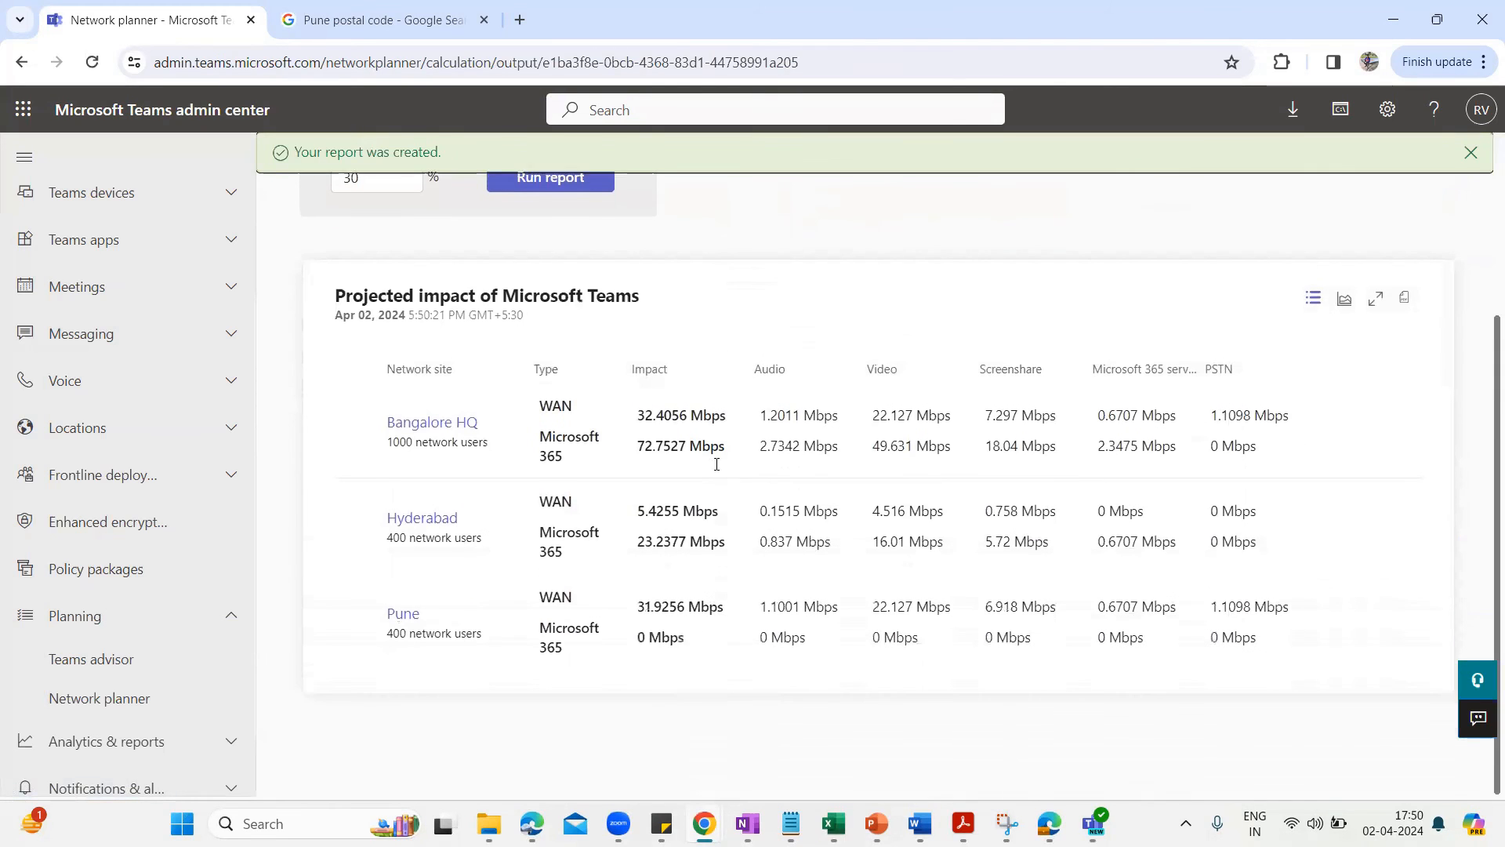
scroll(716, 464, up, 1)
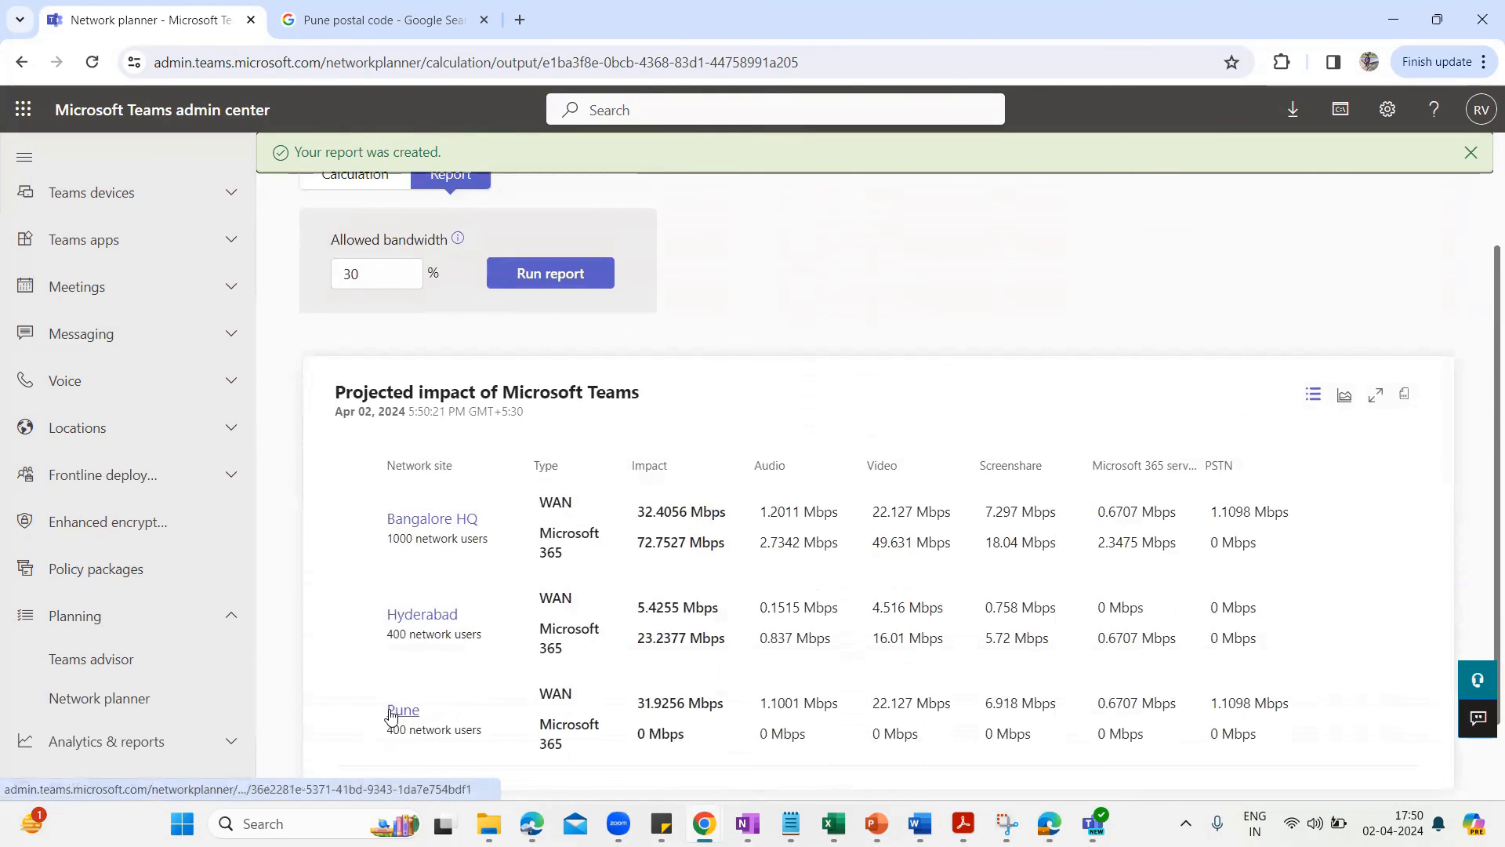
drag(487, 638, 387, 635)
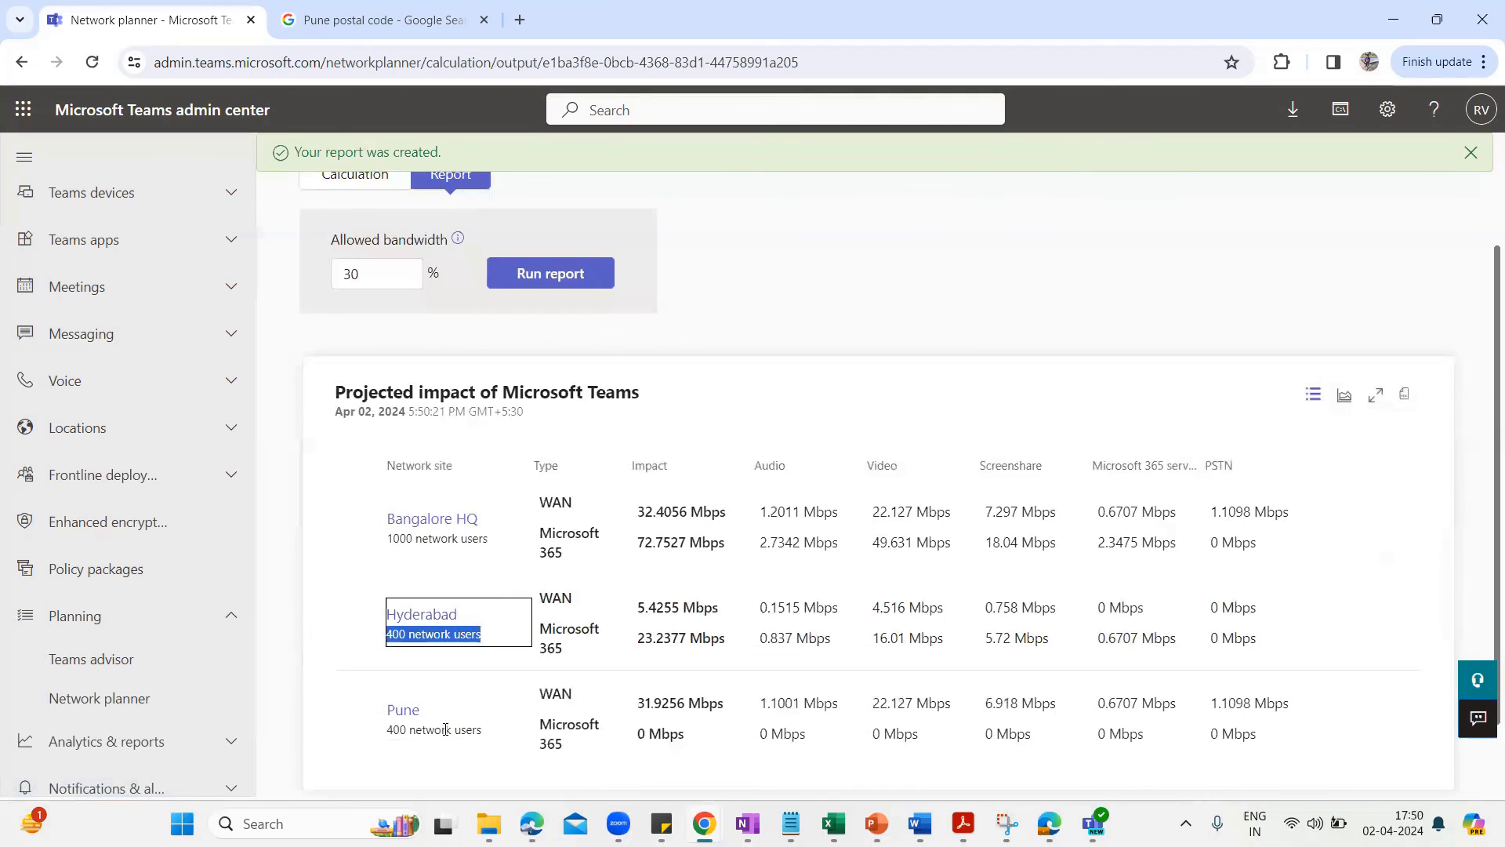
drag(487, 733, 386, 731)
click(354, 619)
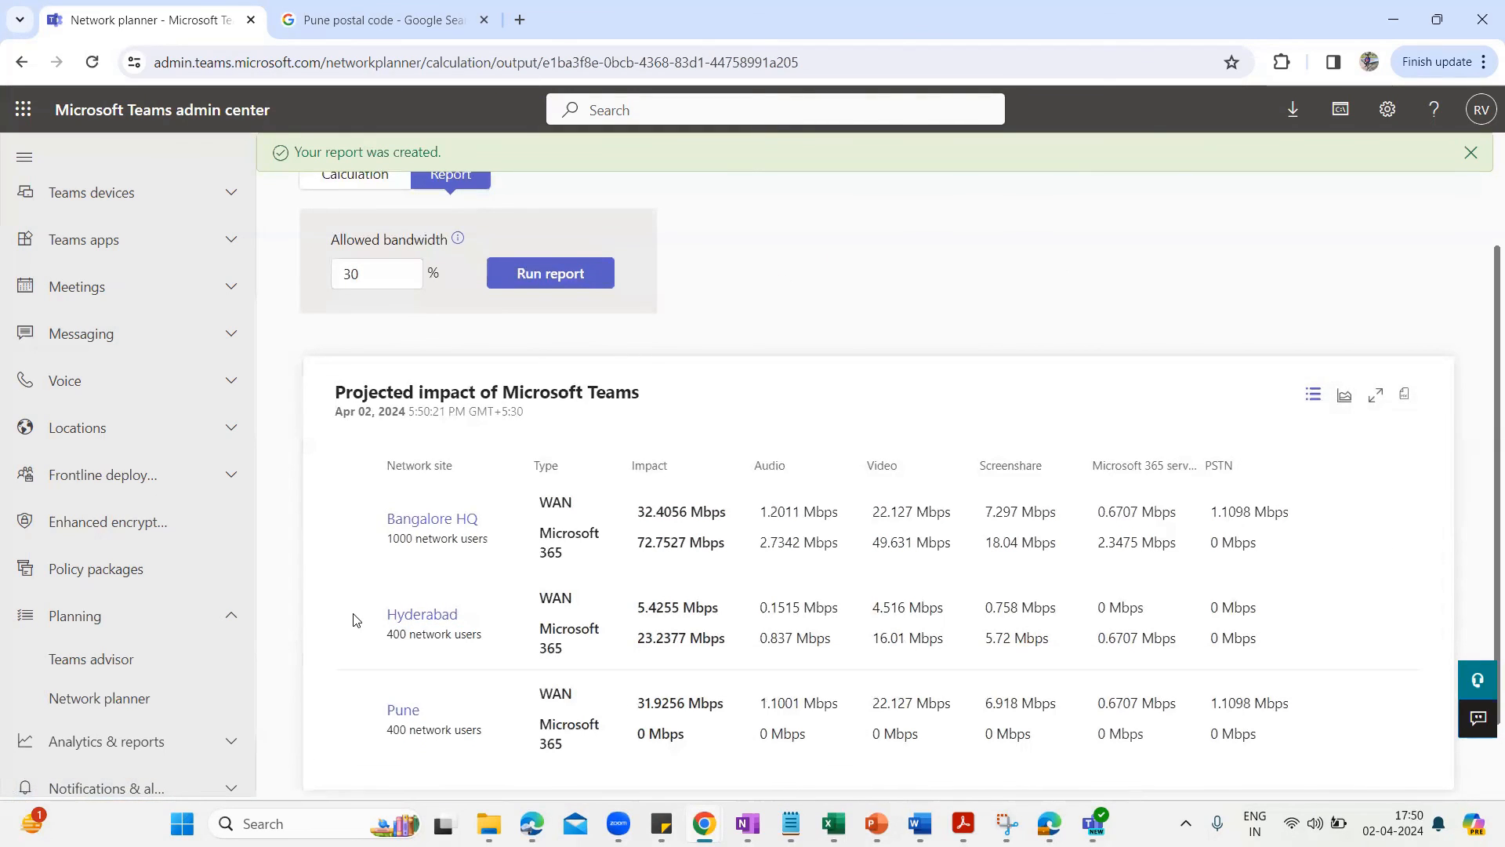
drag(496, 640, 381, 636)
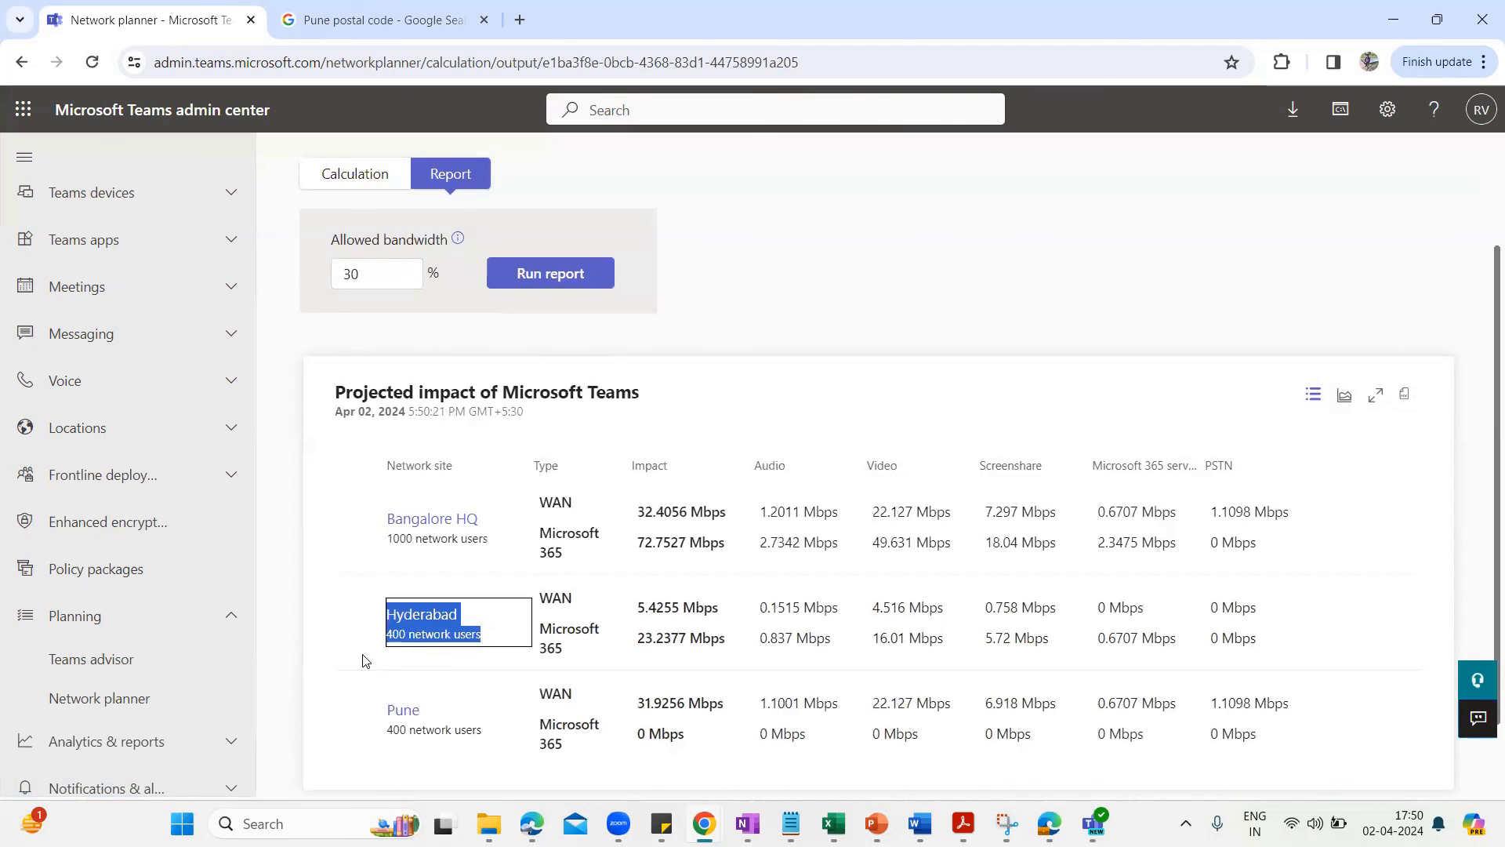
click(363, 661)
drag(496, 638, 390, 637)
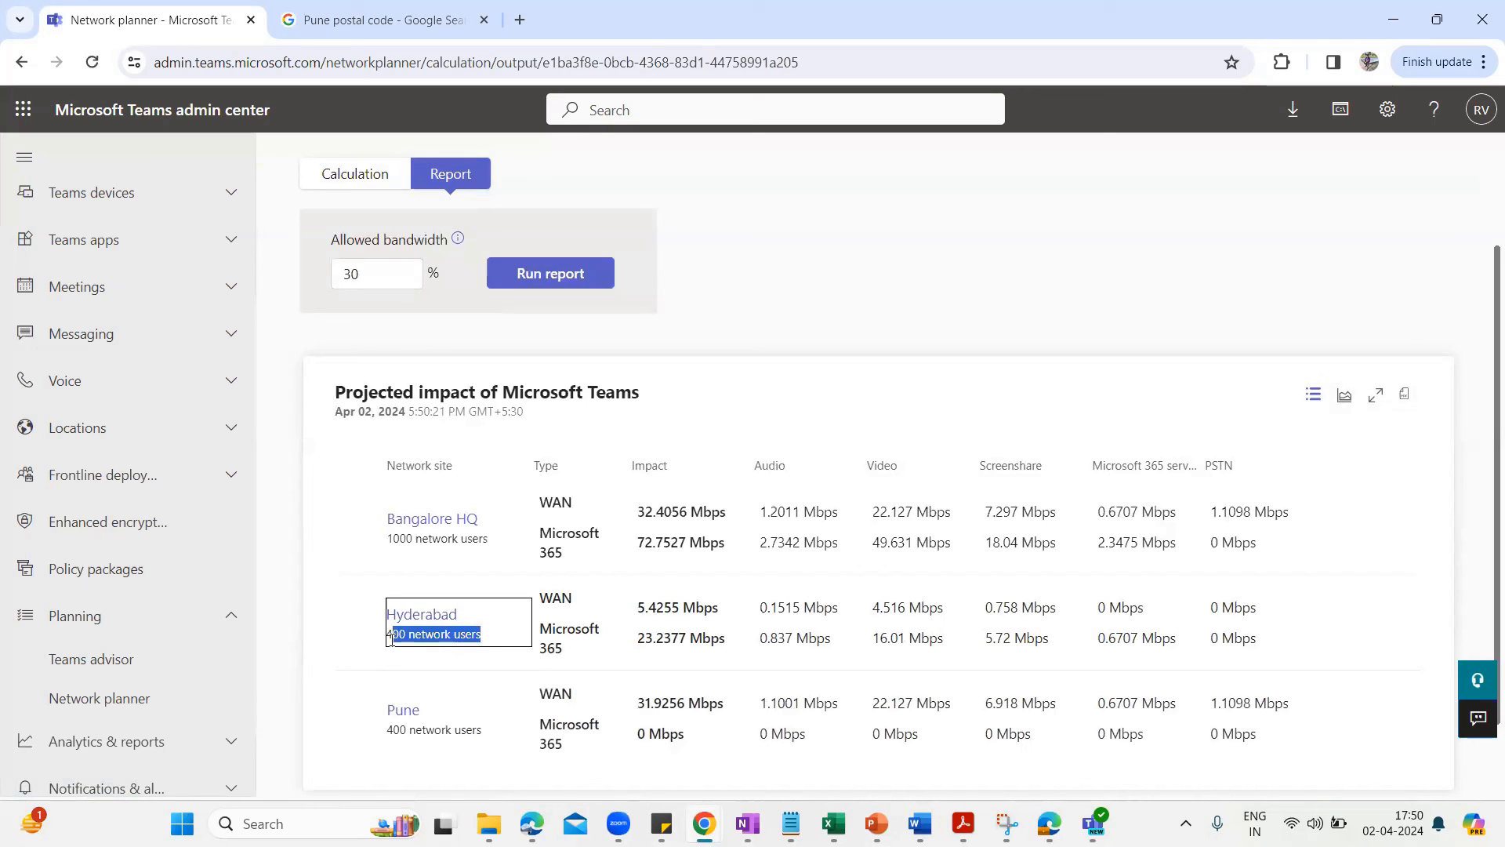
click(346, 634)
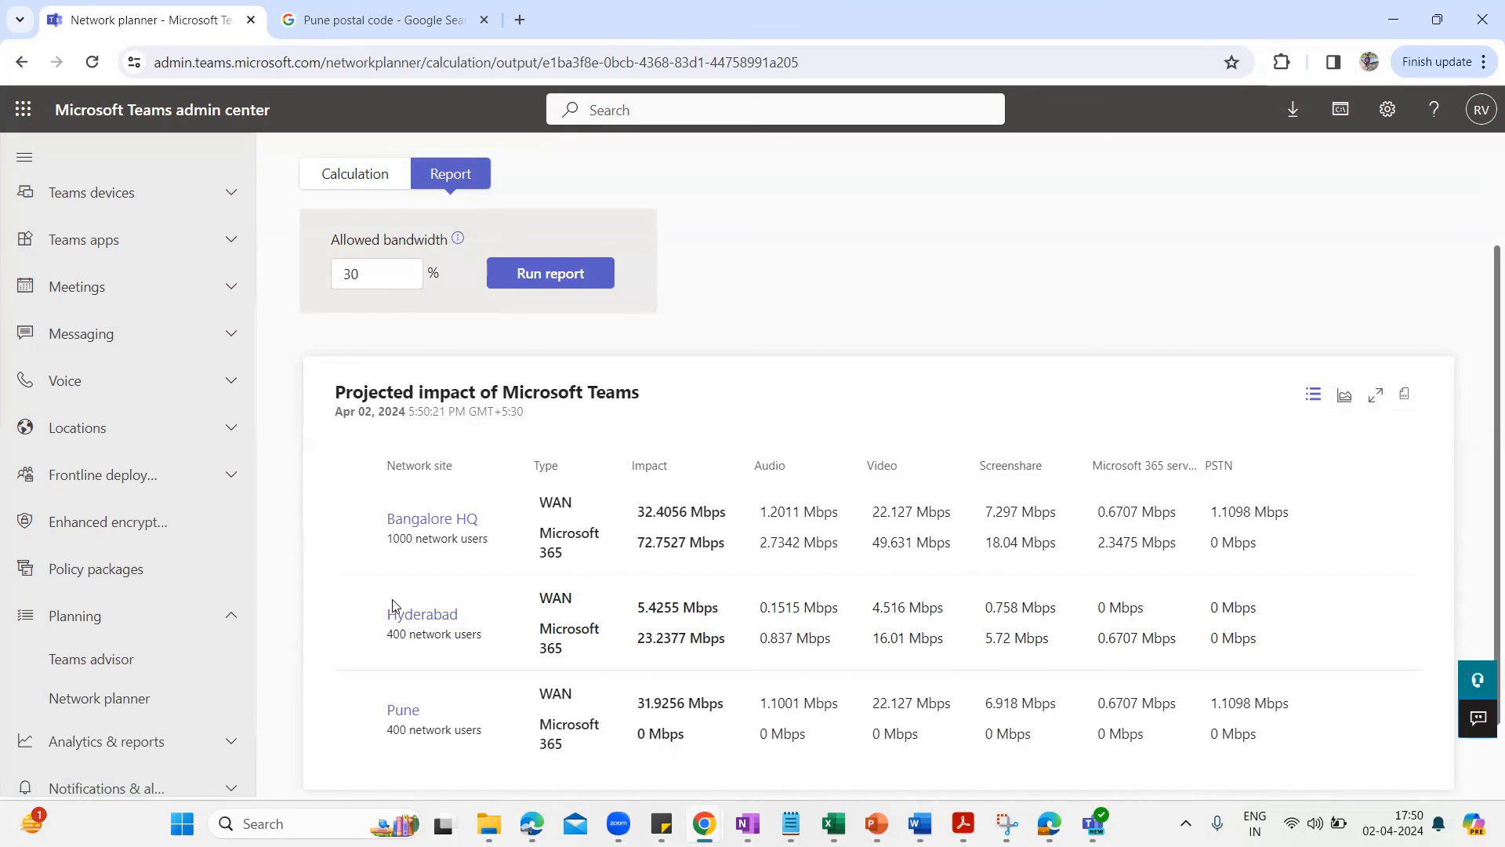
scroll(665, 346, down, 1)
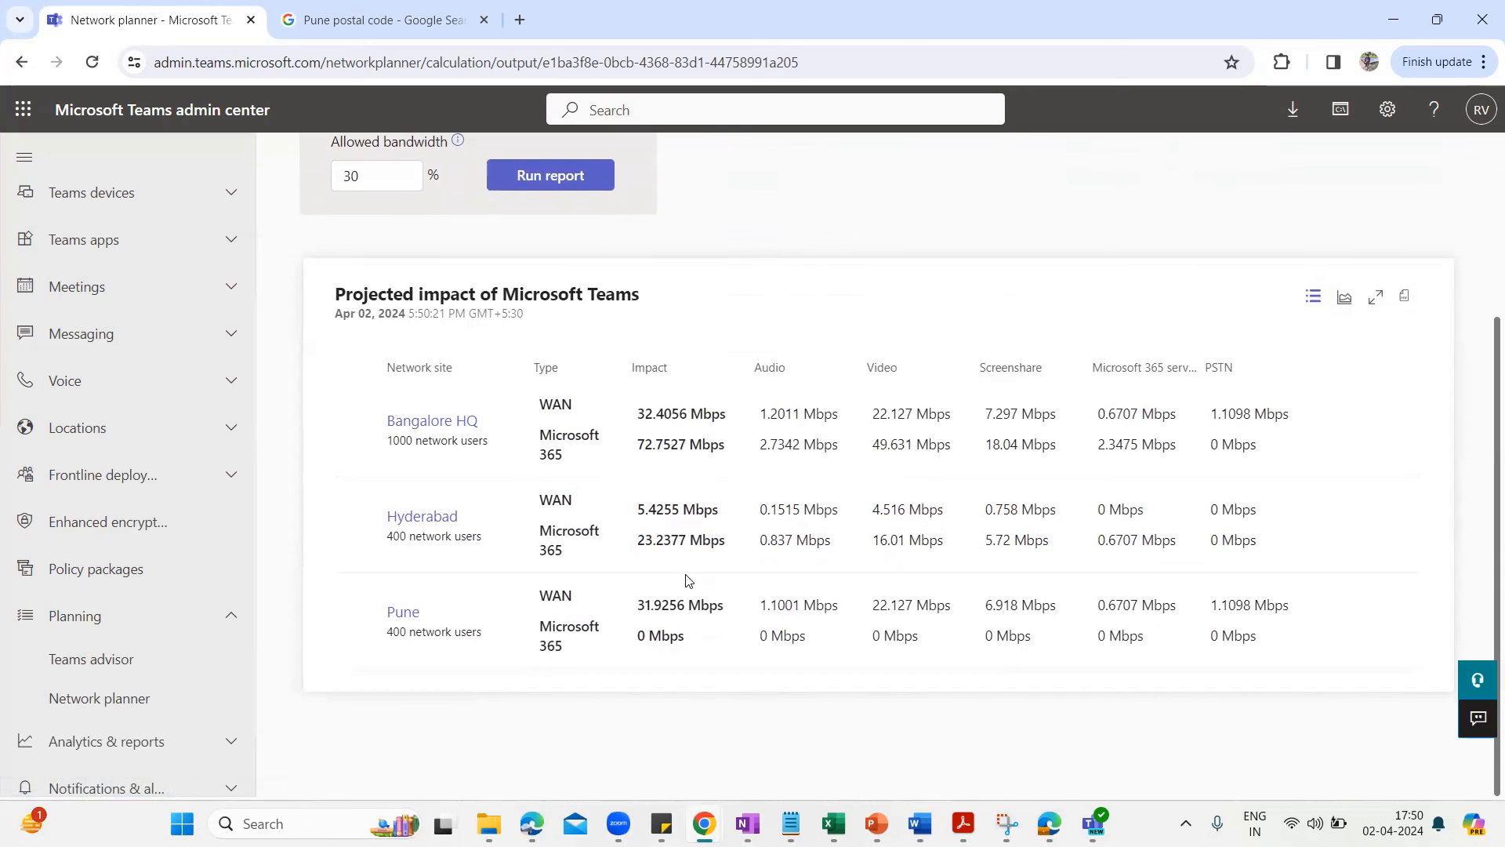
scroll(689, 579, up, 1)
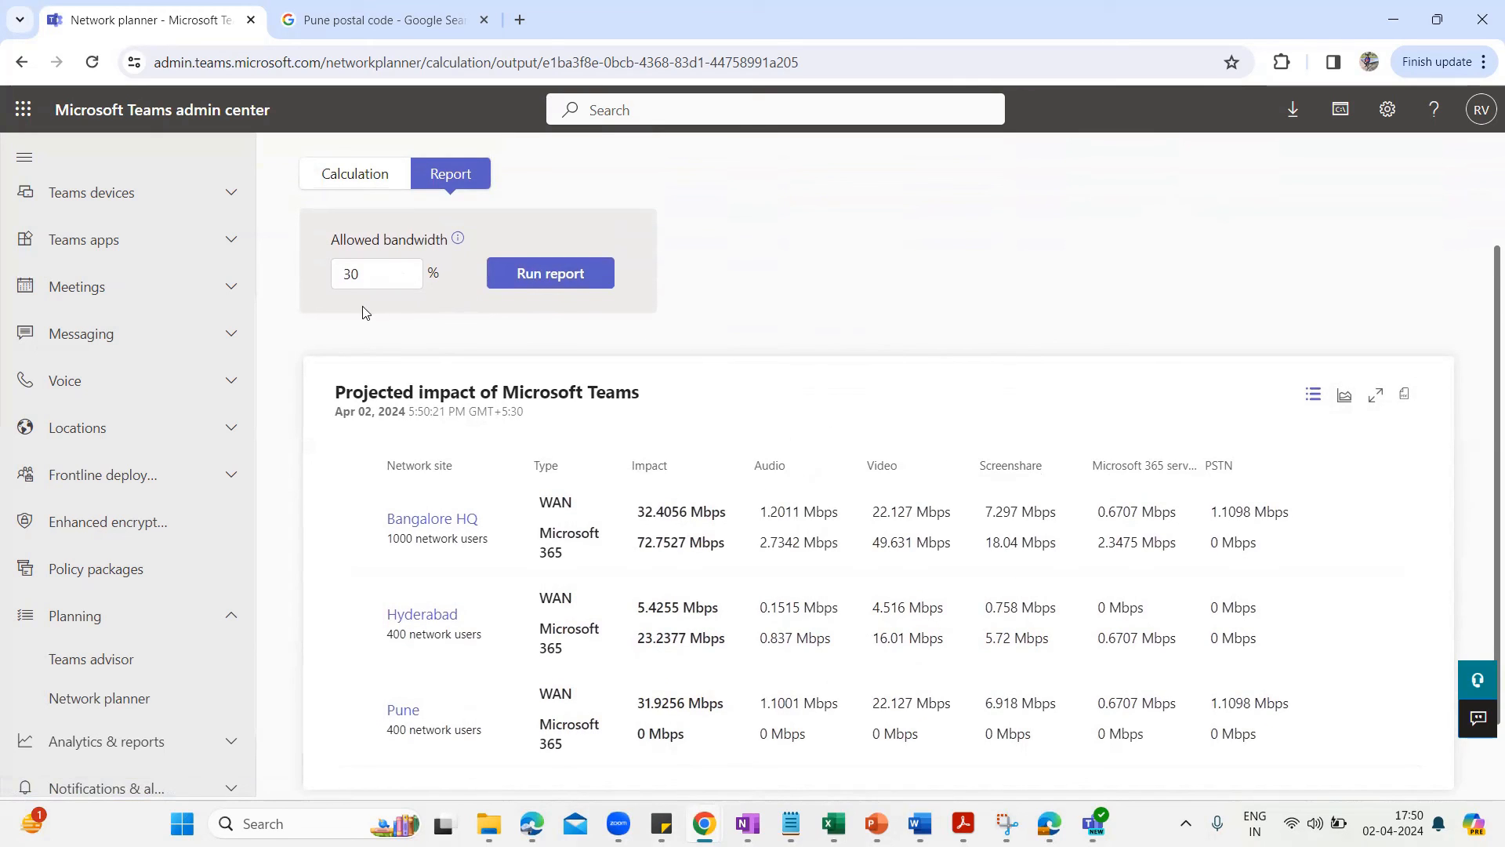
Read the allowed bandwidth explanation, set the allowed bandwidth to 5% and rerun the report.
mouse_move(459, 239)
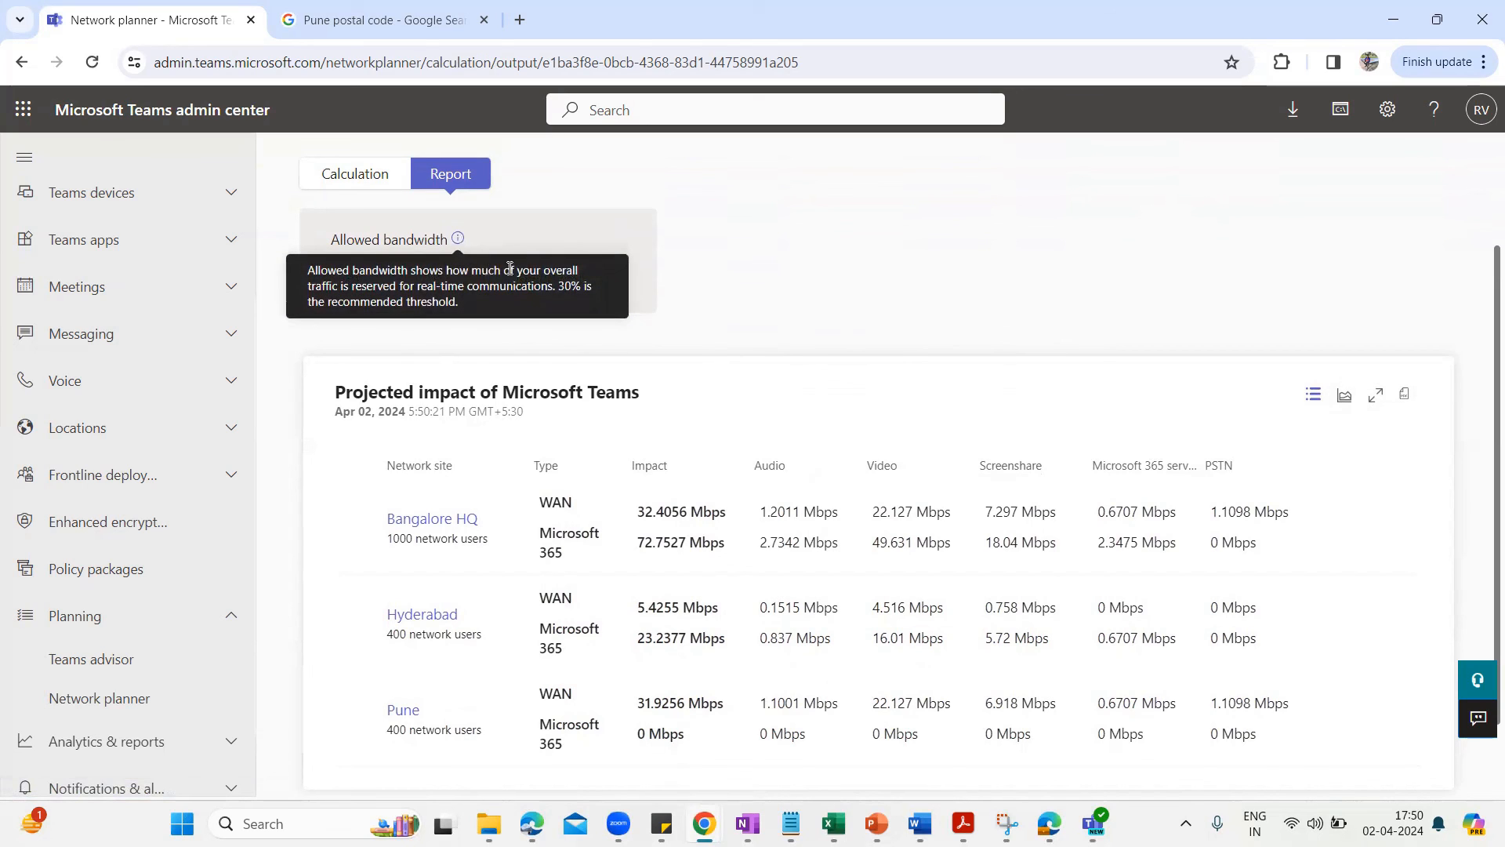
drag(515, 270, 558, 286)
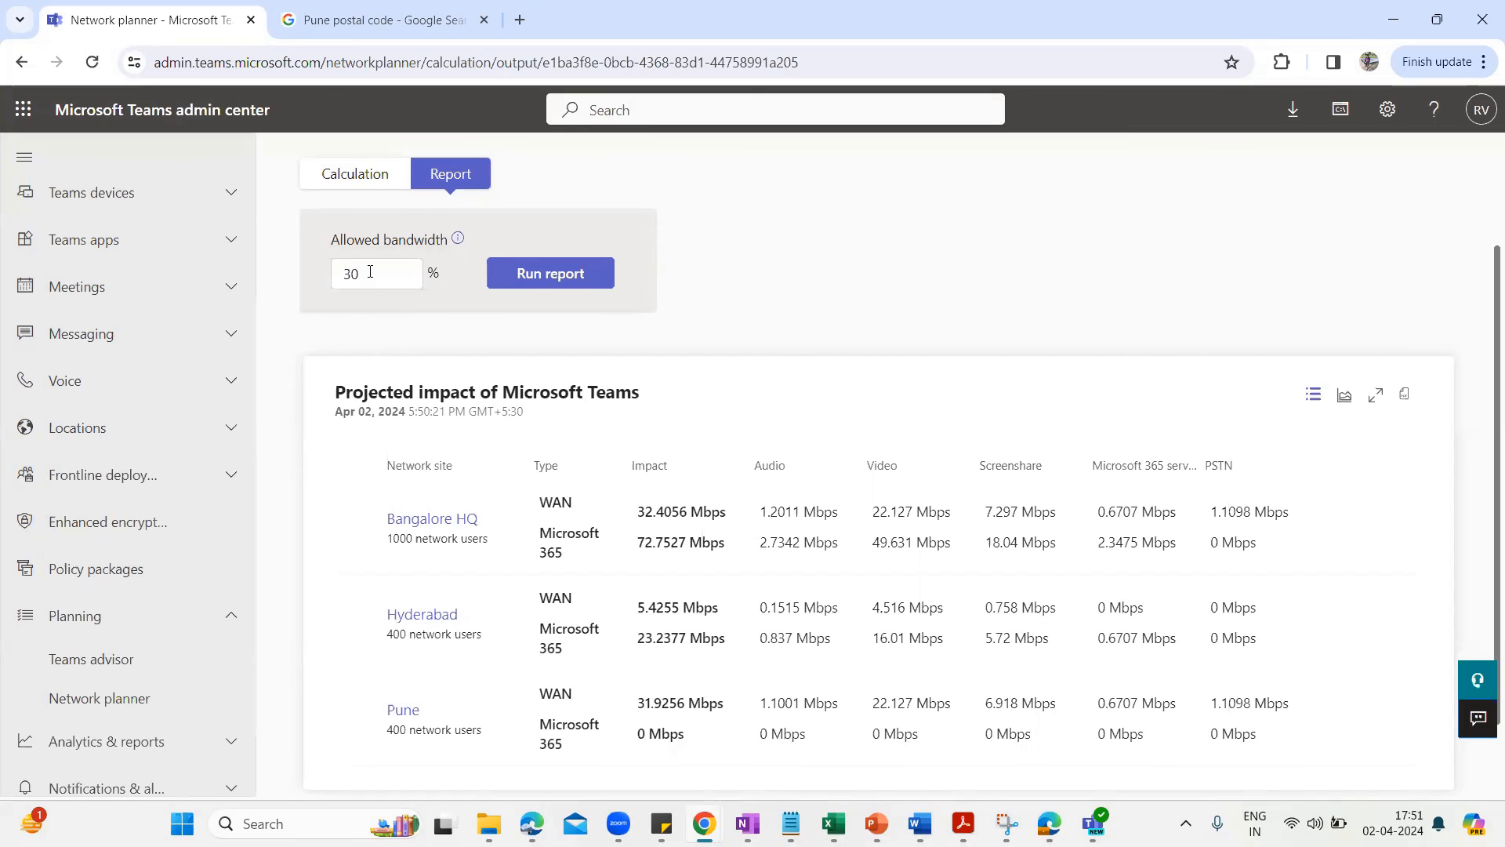
drag(413, 270, 299, 276)
text(5)
click(554, 281)
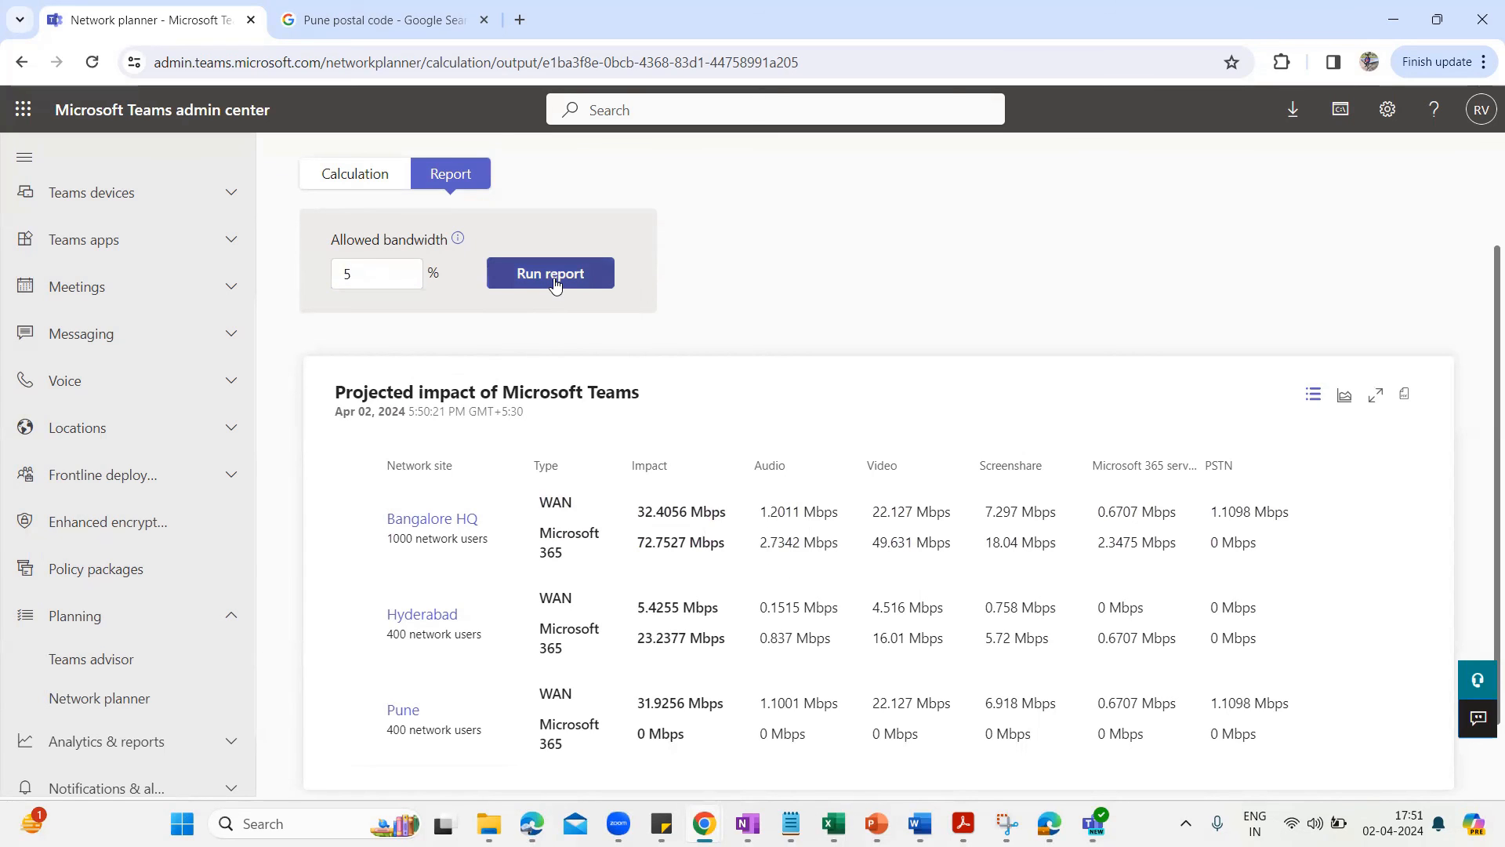
Switch the projected impact report to the chart view and examine the bandwidth recommendations for each site.
scroll(808, 343, down, 2)
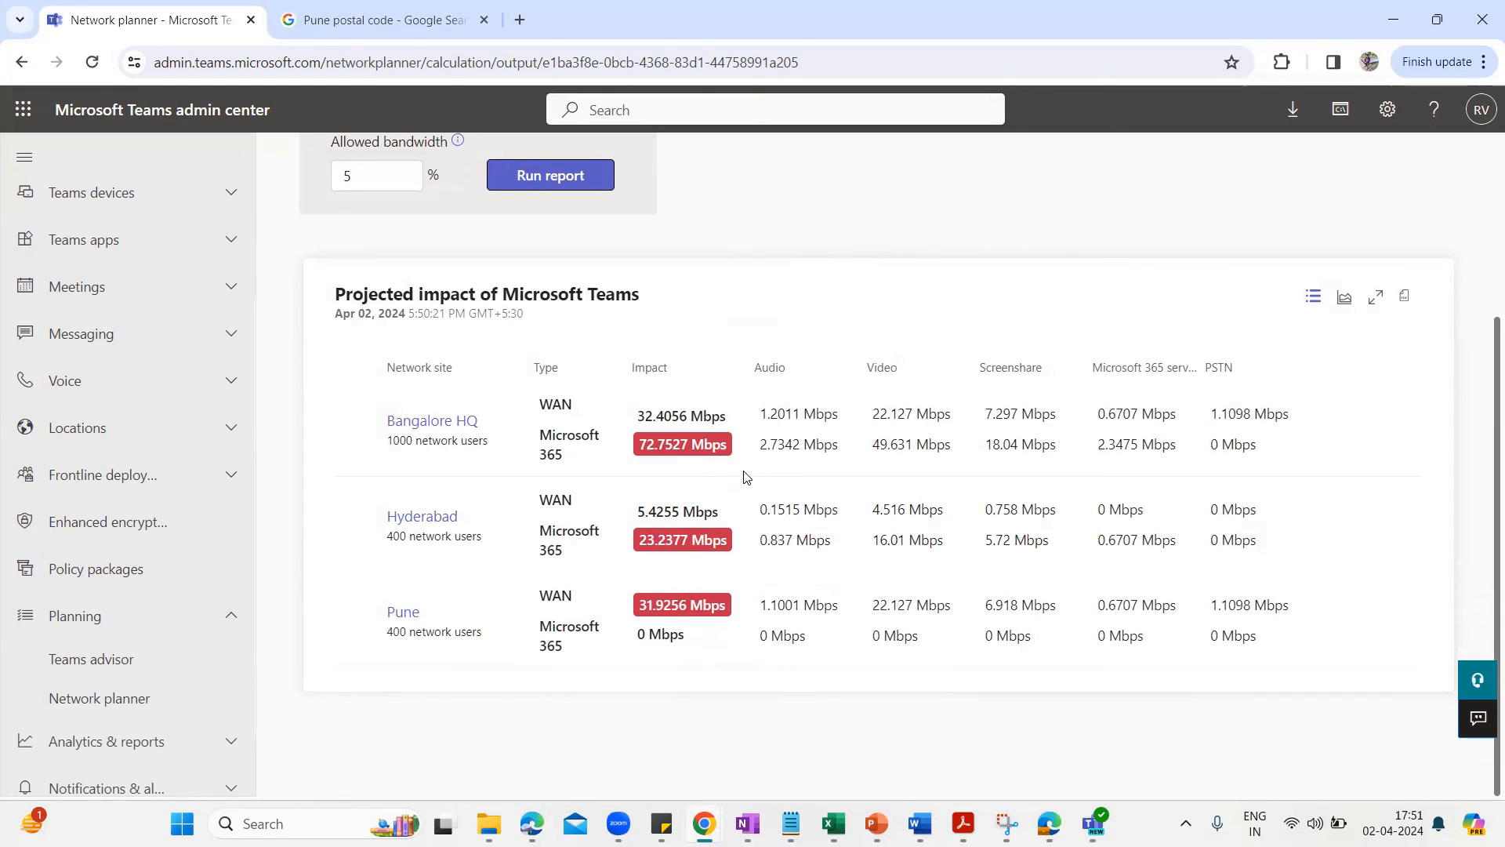
click(1348, 305)
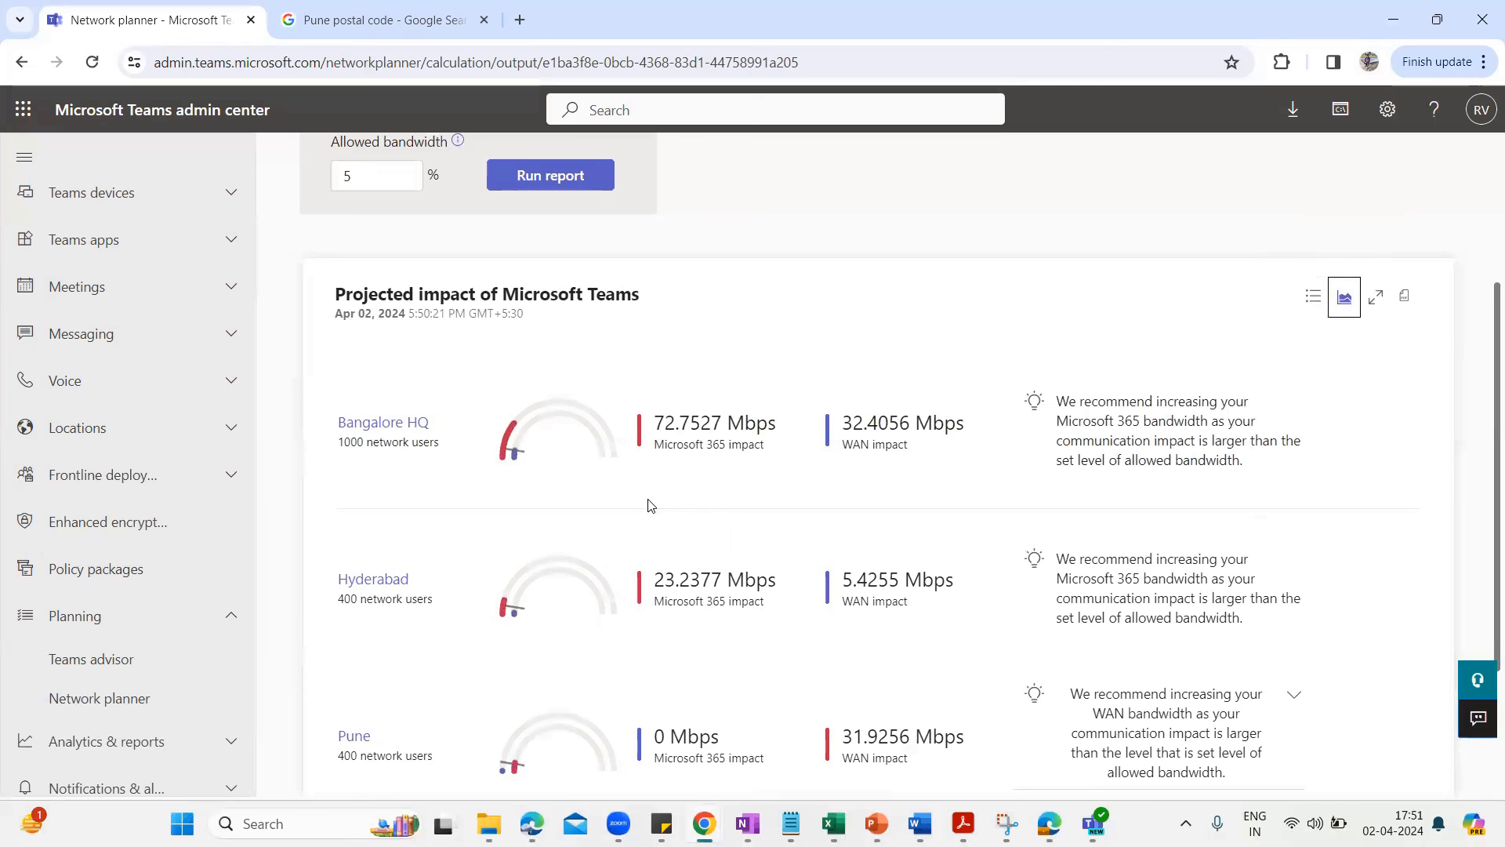
scroll(643, 501, down, 1)
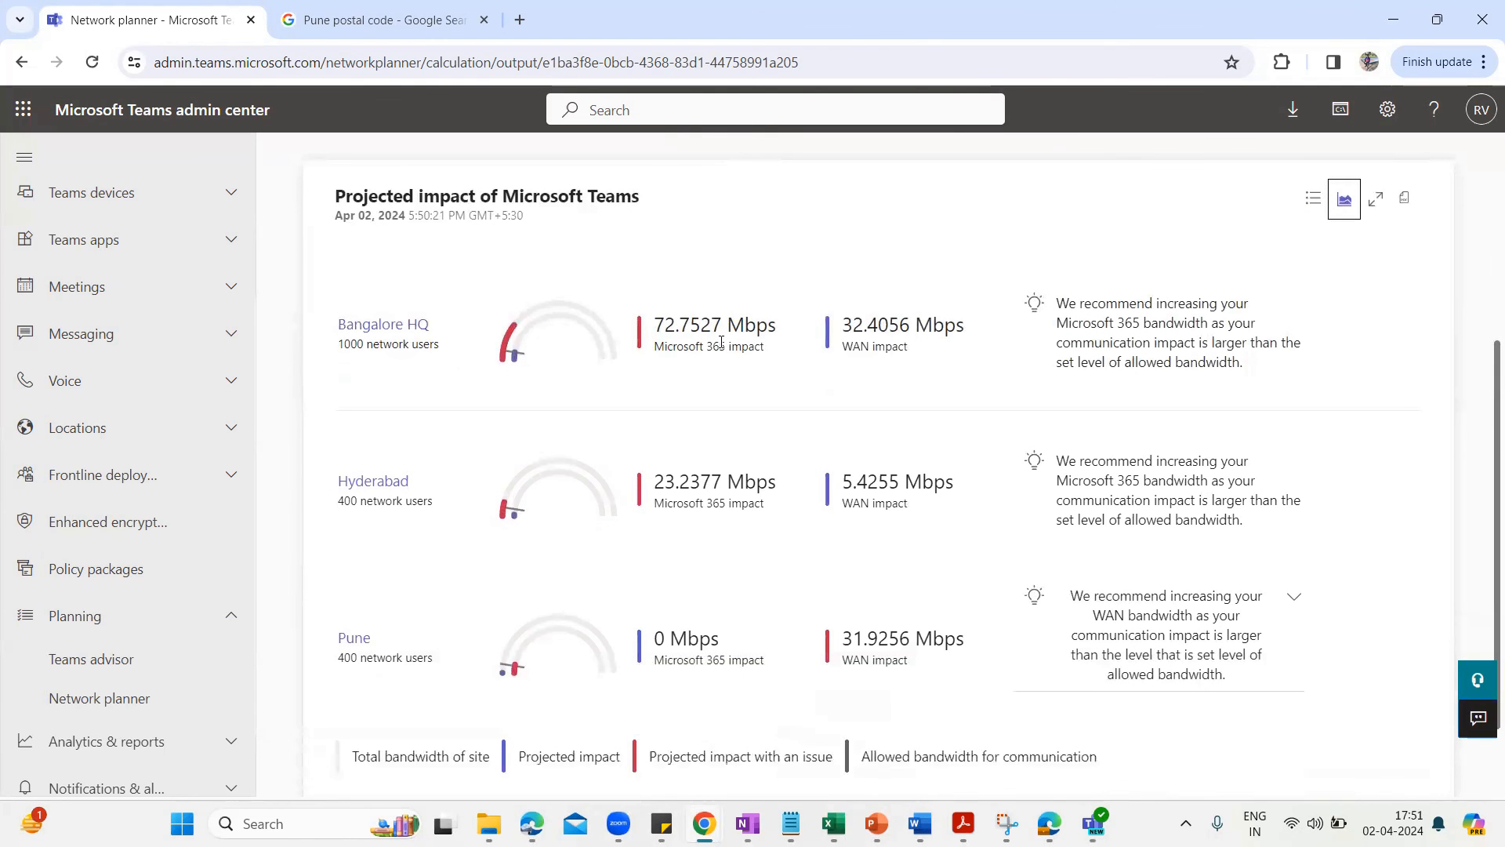
drag(1080, 306, 1262, 317)
drag(1058, 325, 1259, 366)
click(1260, 367)
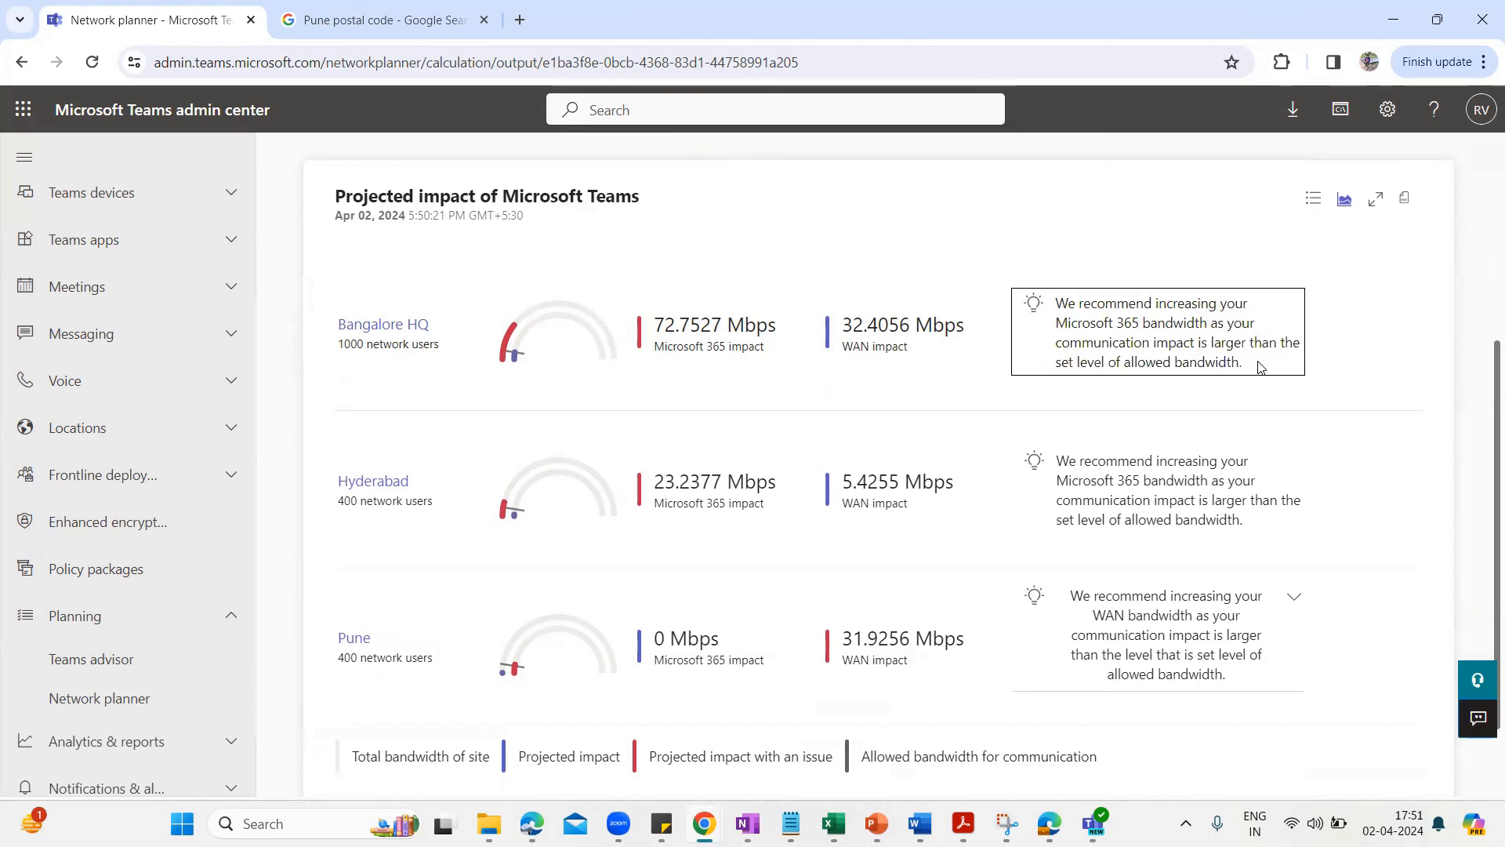
scroll(705, 502, down, 2)
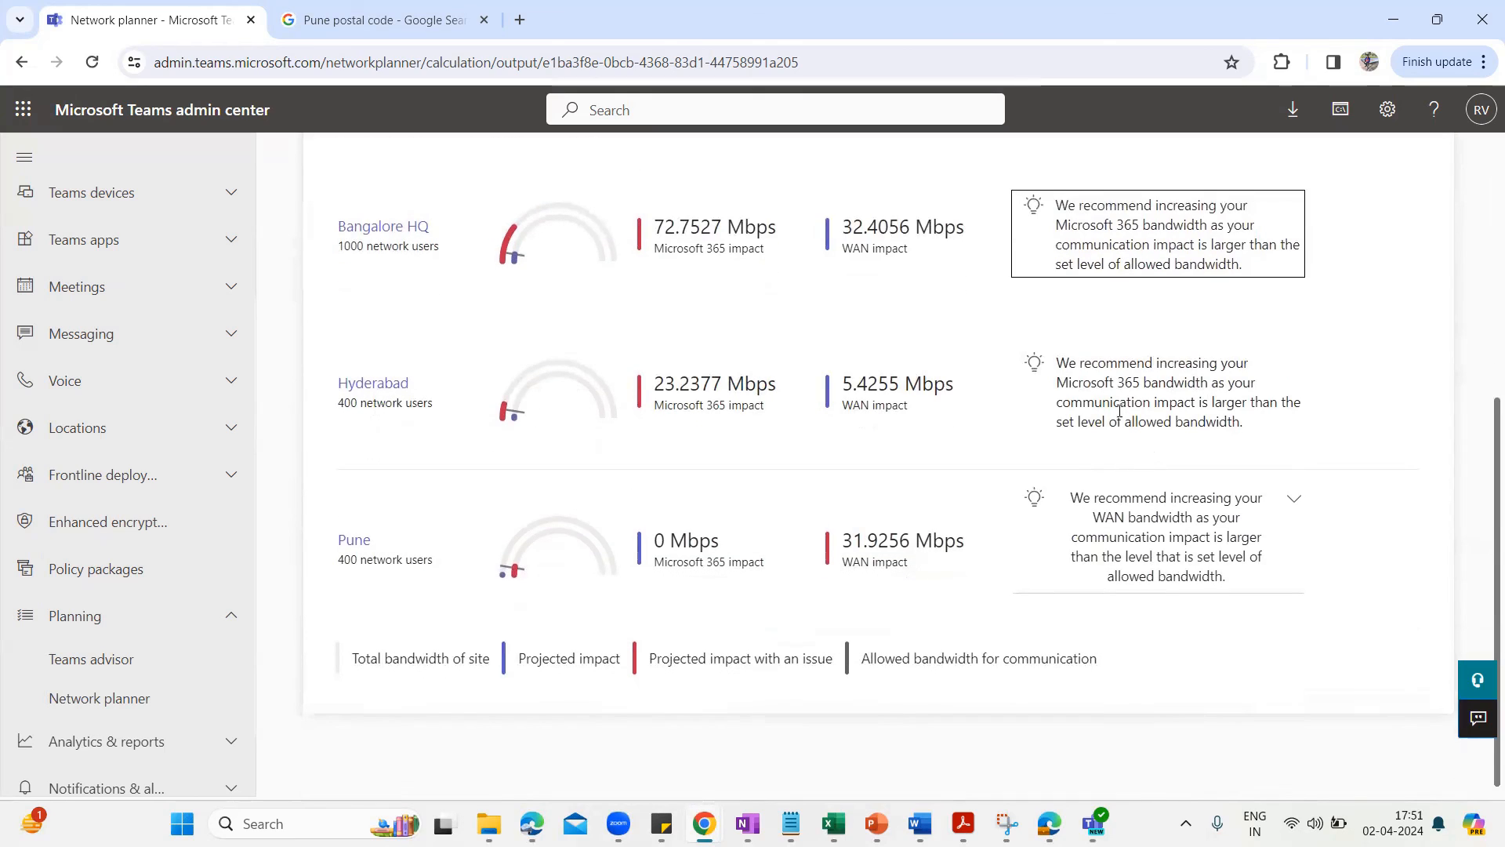
drag(1057, 363, 1243, 363)
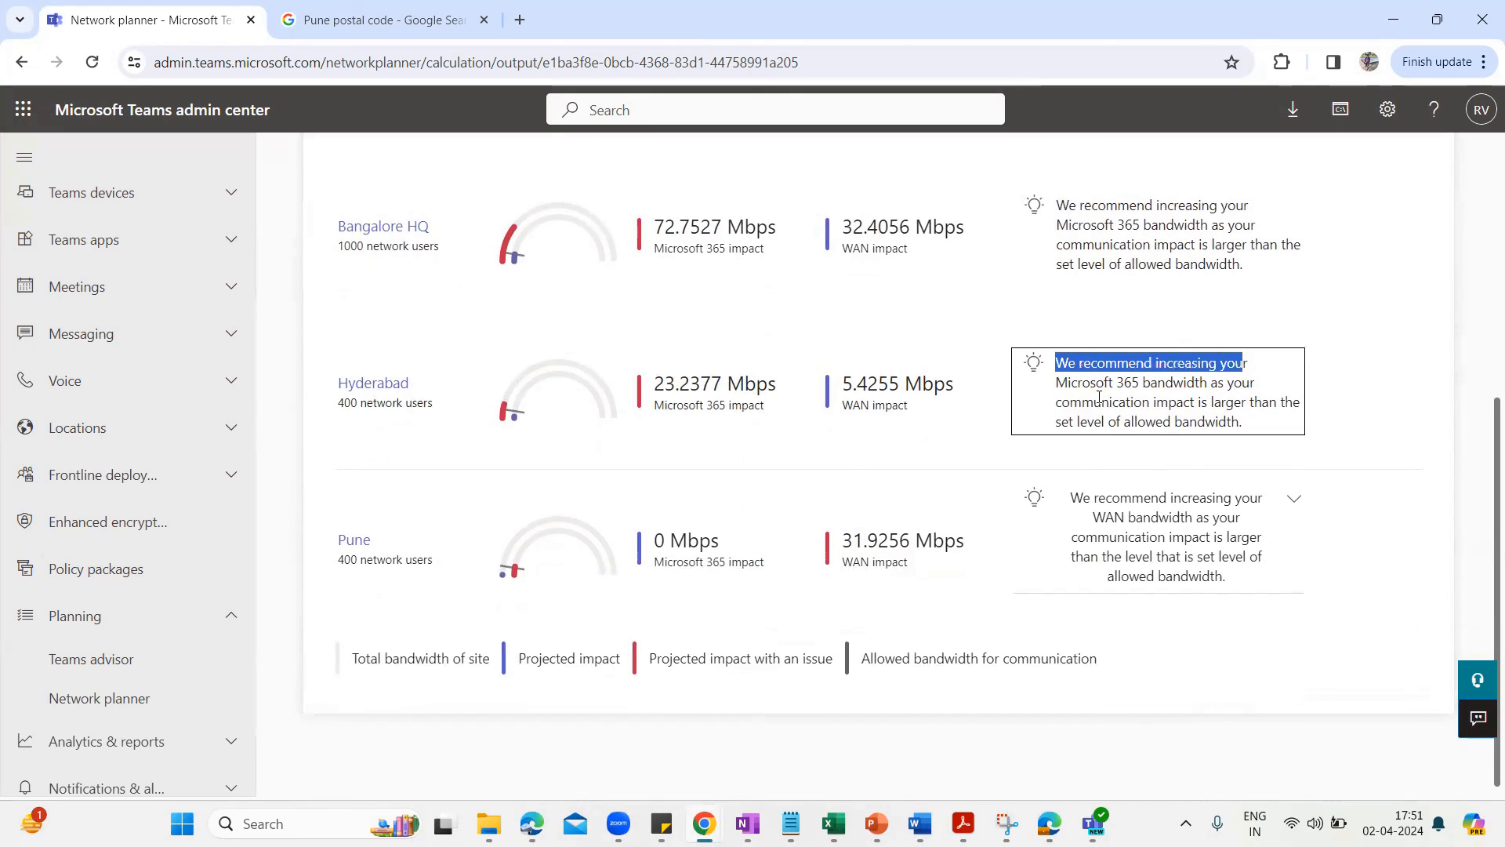
drag(1068, 383, 1273, 398)
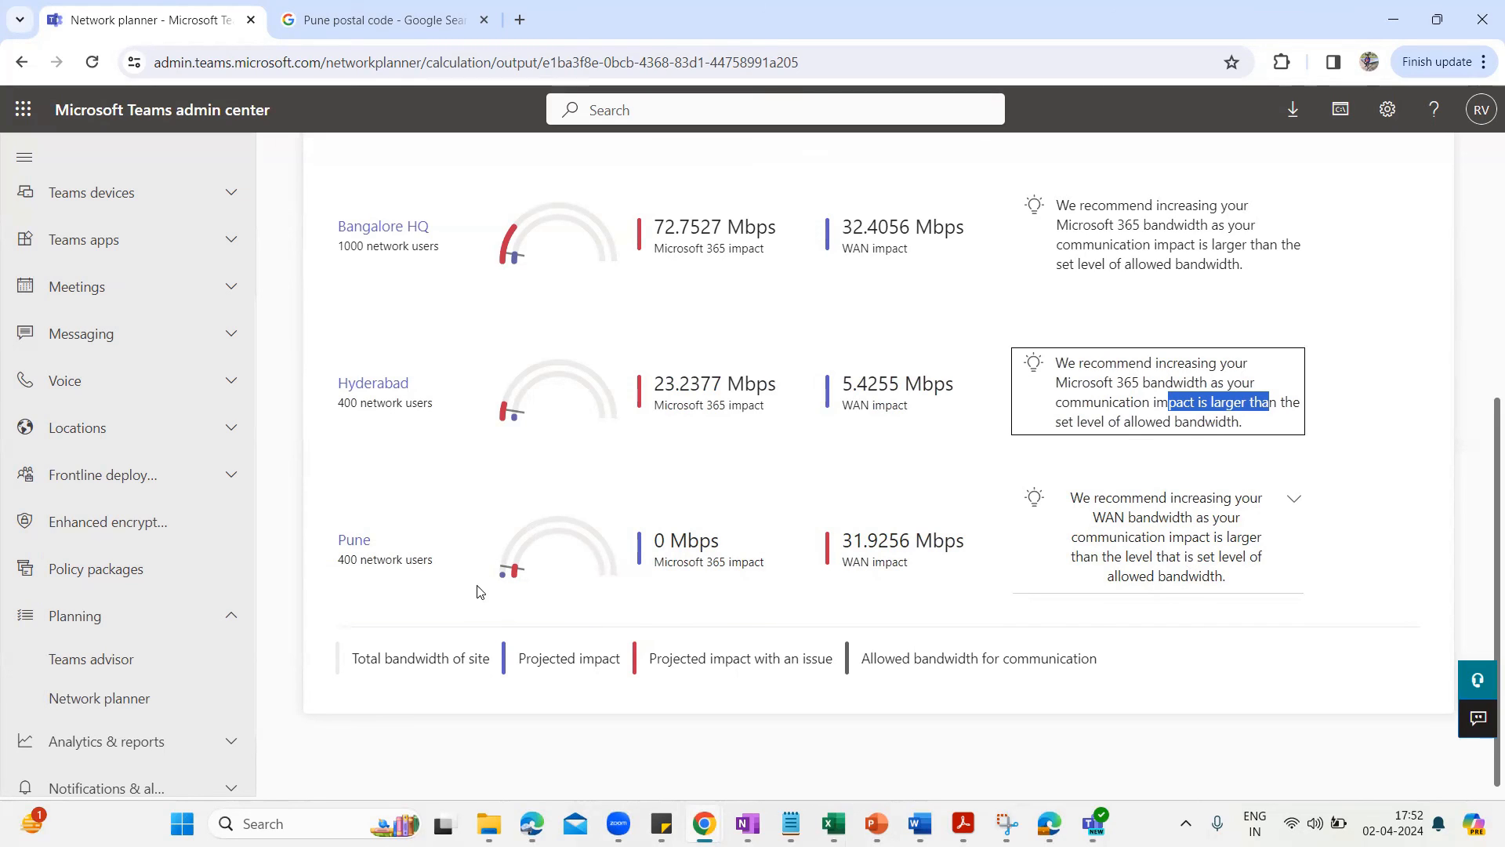
click(1381, 510)
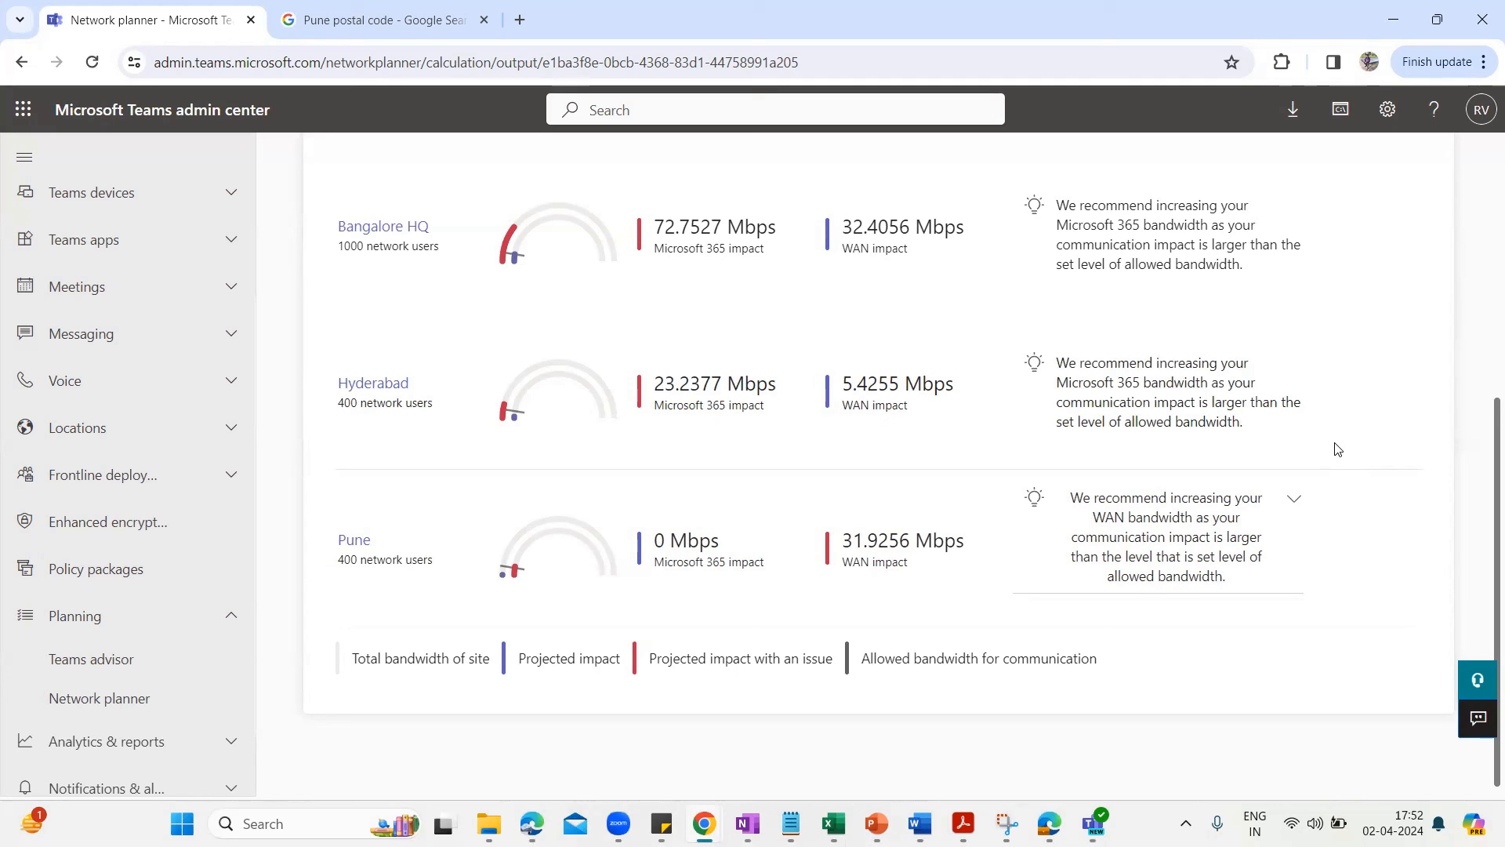
scroll(1337, 448, up, 2)
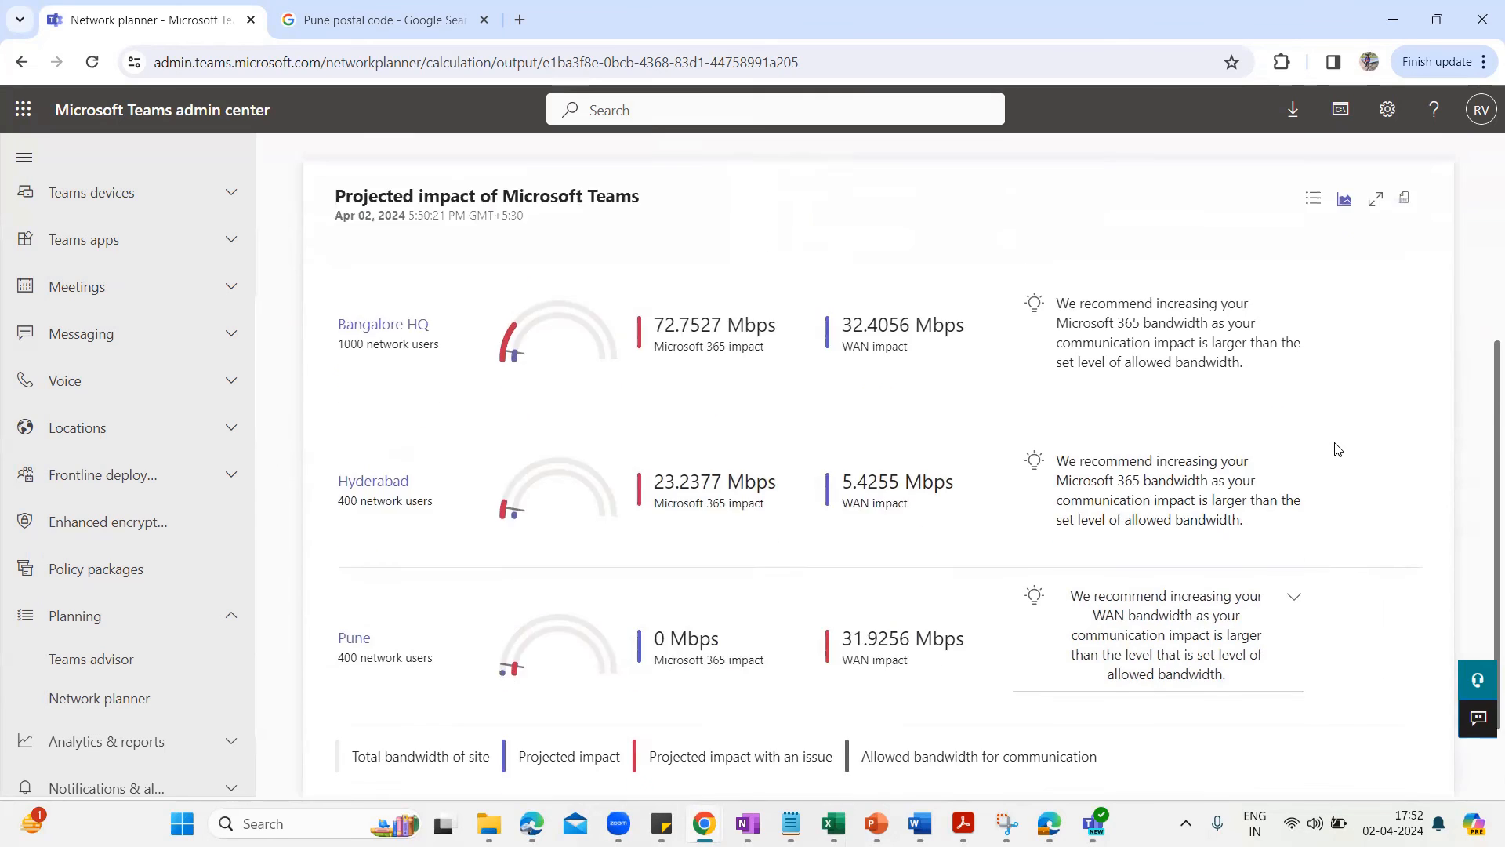